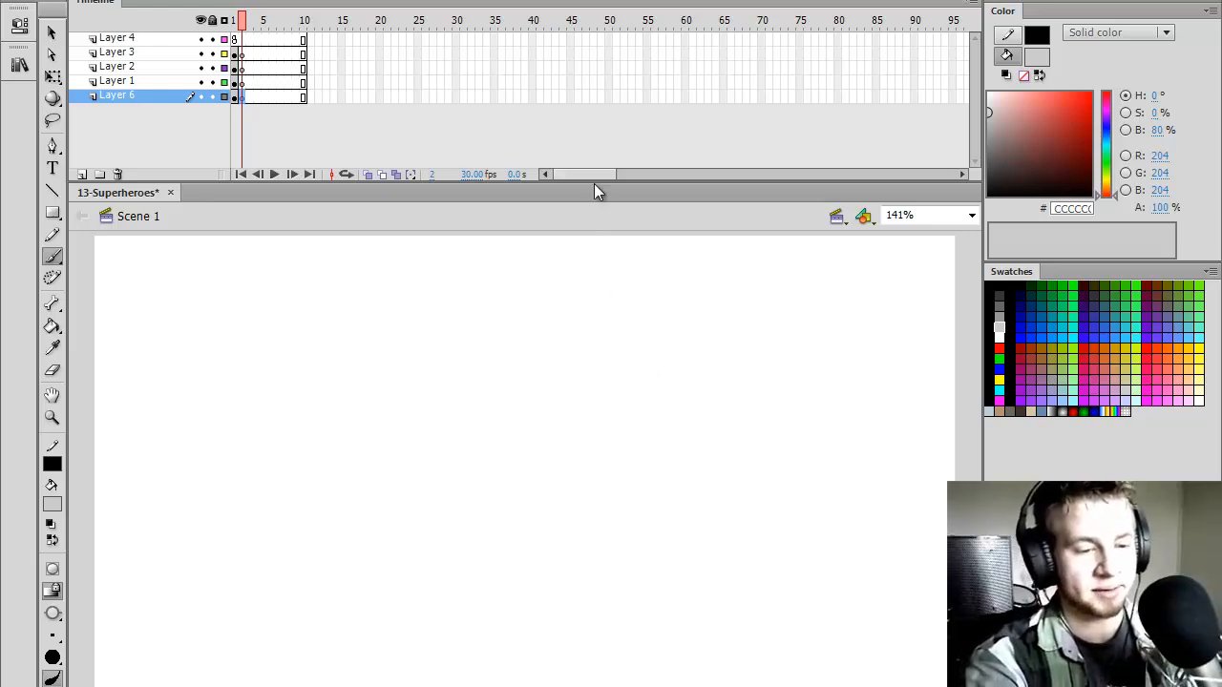
- Shorten the timeline area to enlarge the stage, choose a brush size and set the fill colour to grey-blue 99A9B4
drag(595, 183, 600, 126)
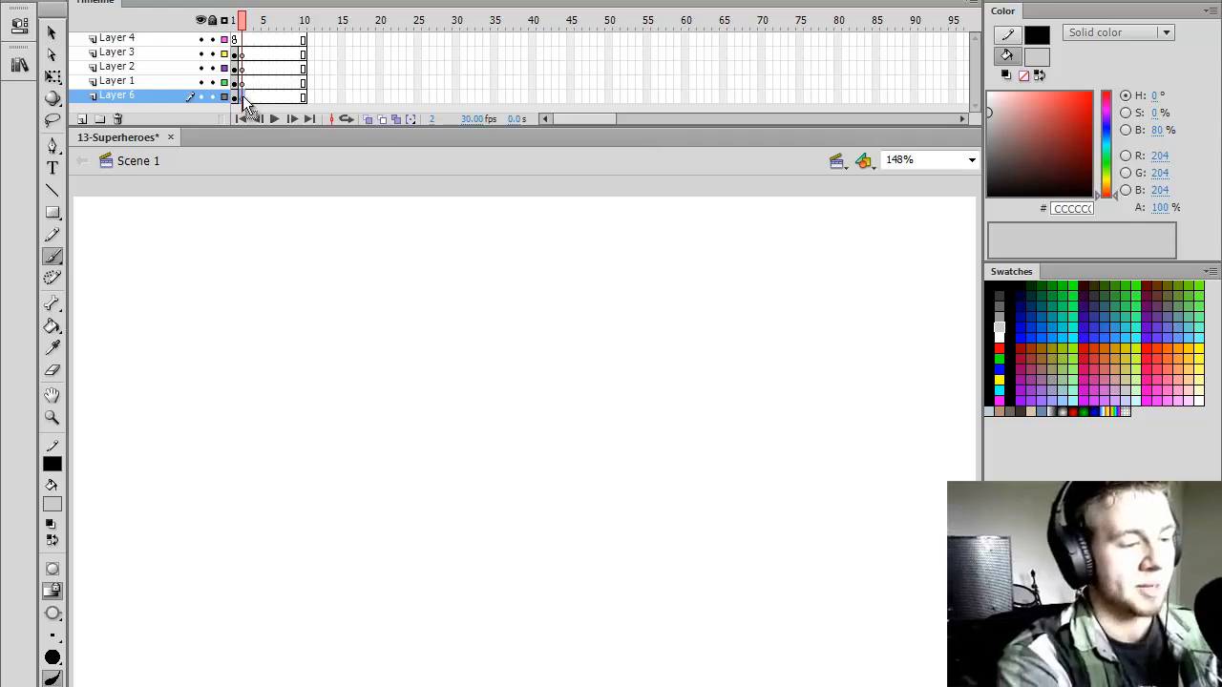
click(53, 635)
click(95, 511)
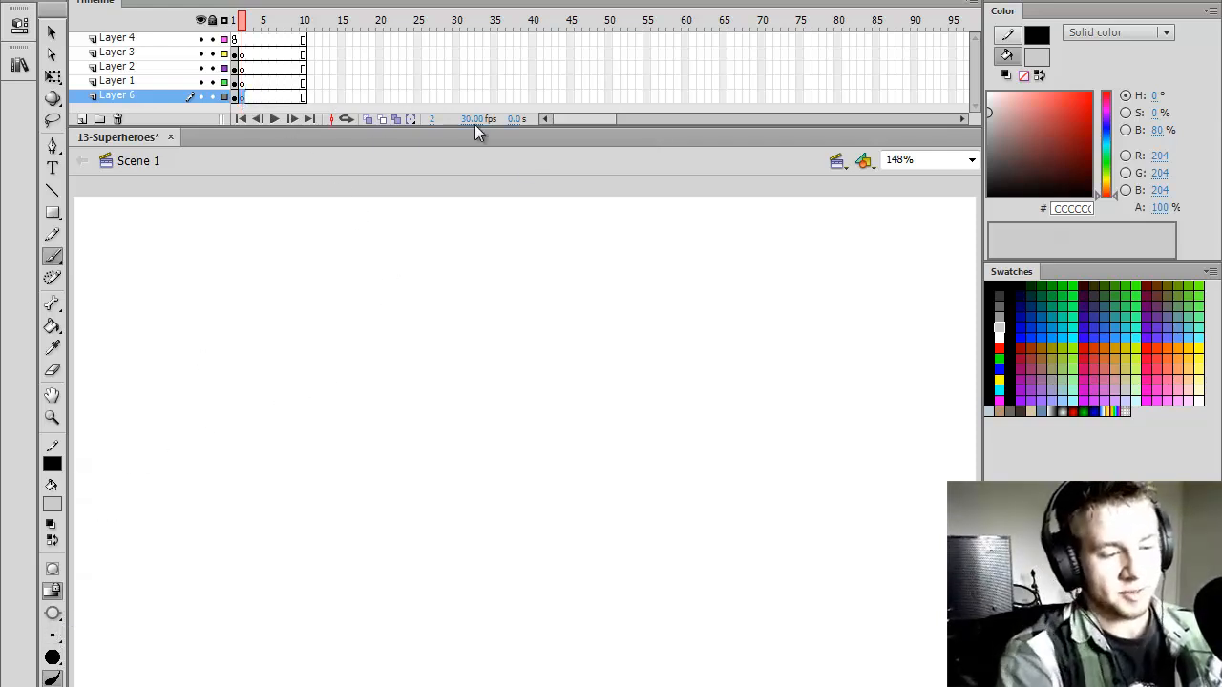
click(990, 411)
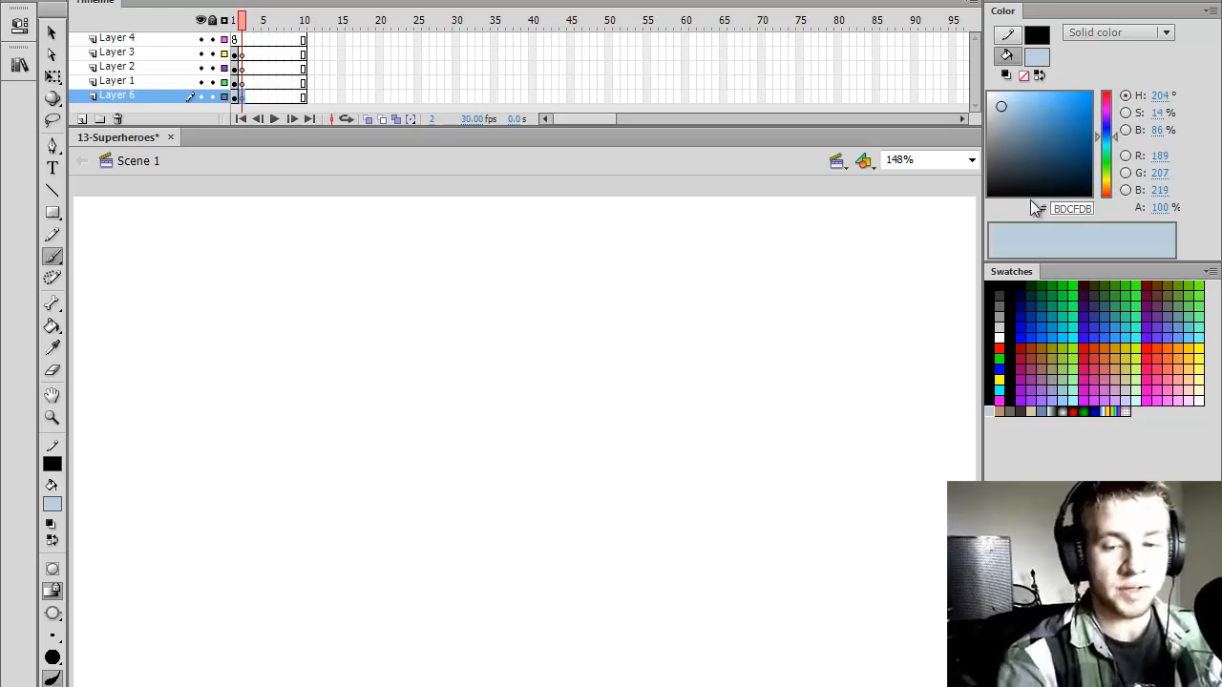
click(1003, 122)
- Draw a large stick figure with an oval head and hands on hips, and erase the spine's overshoot between the legs
mouse_move(575, 225)
mouse_down()
mouse_move(600, 334)
mouse_move(602, 316)
mouse_move(586, 597)
mouse_up()
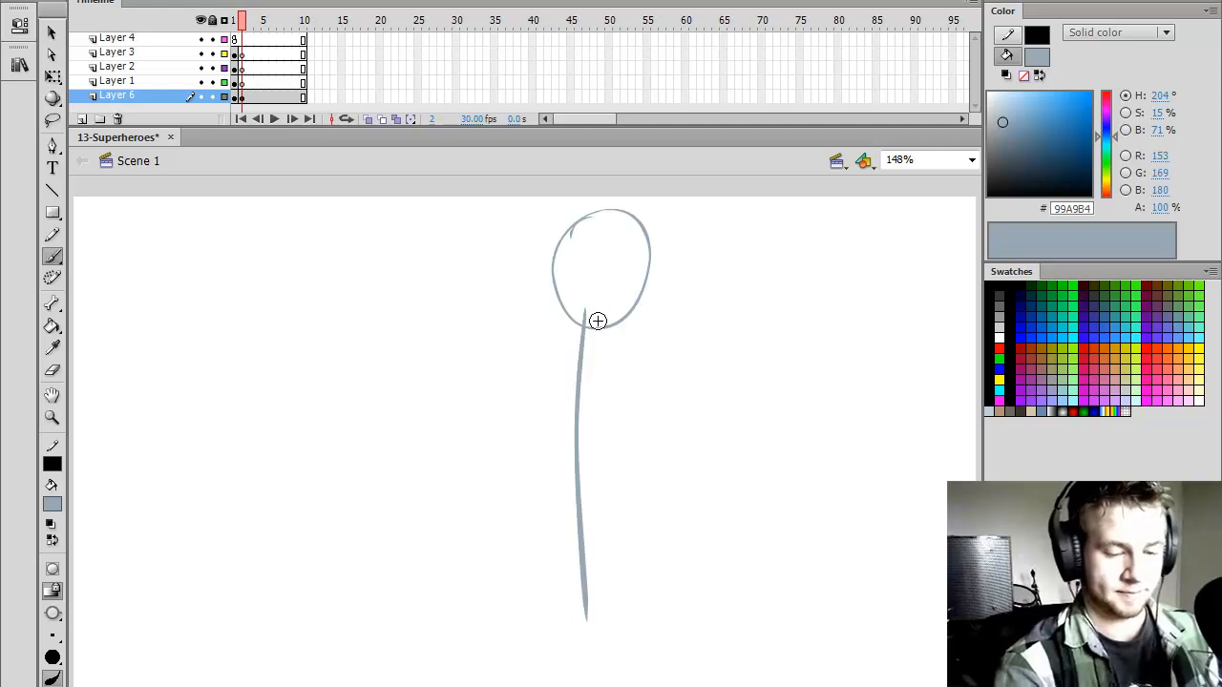
mouse_move(594, 322)
mouse_down()
mouse_move(707, 414)
mouse_move(616, 523)
mouse_move(476, 398)
mouse_move(556, 496)
mouse_up()
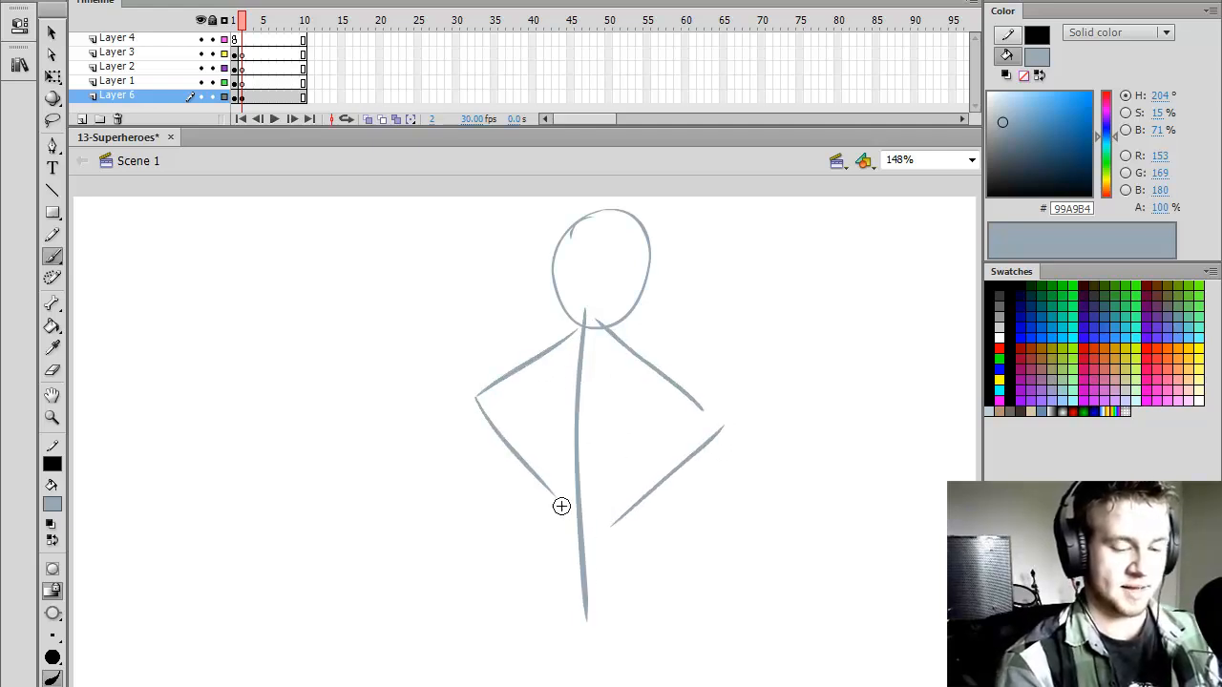
mouse_move(577, 555)
mouse_down()
mouse_move(576, 682)
mouse_move(609, 596)
mouse_move(636, 665)
mouse_up()
key(e)
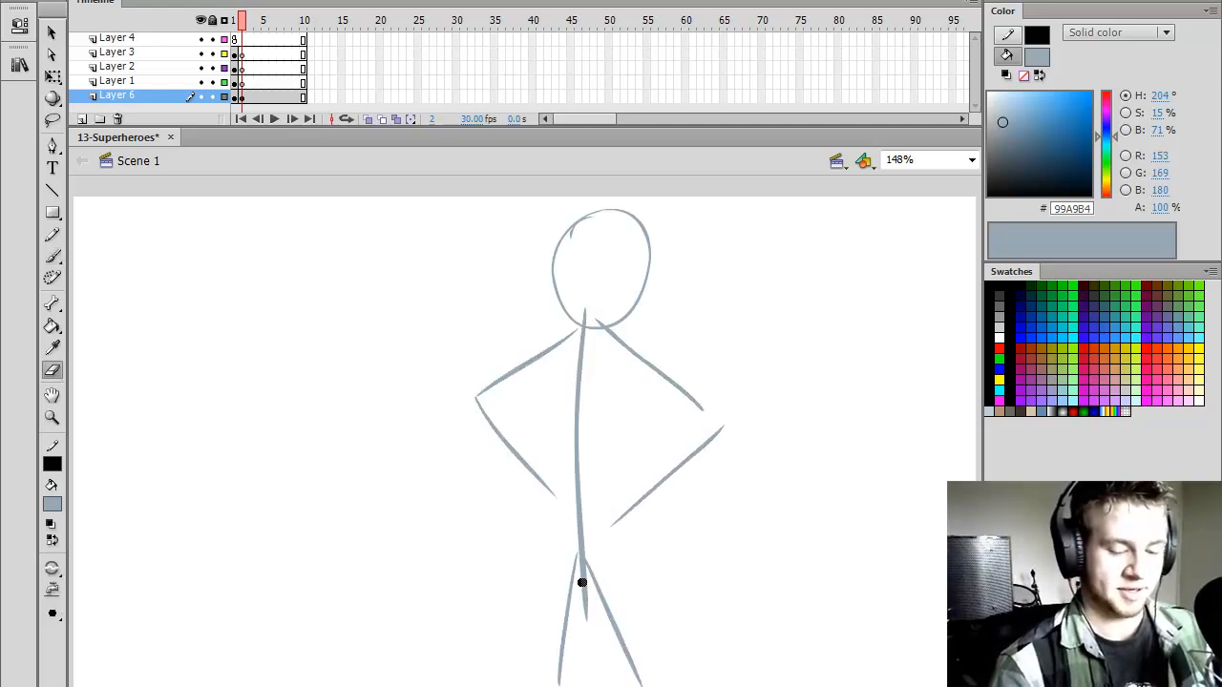
drag(582, 575, 584, 588)
- Brush a smaller stick figure beside the large one, with one arm raised diagonally and the other bent toward the hip
key(b)
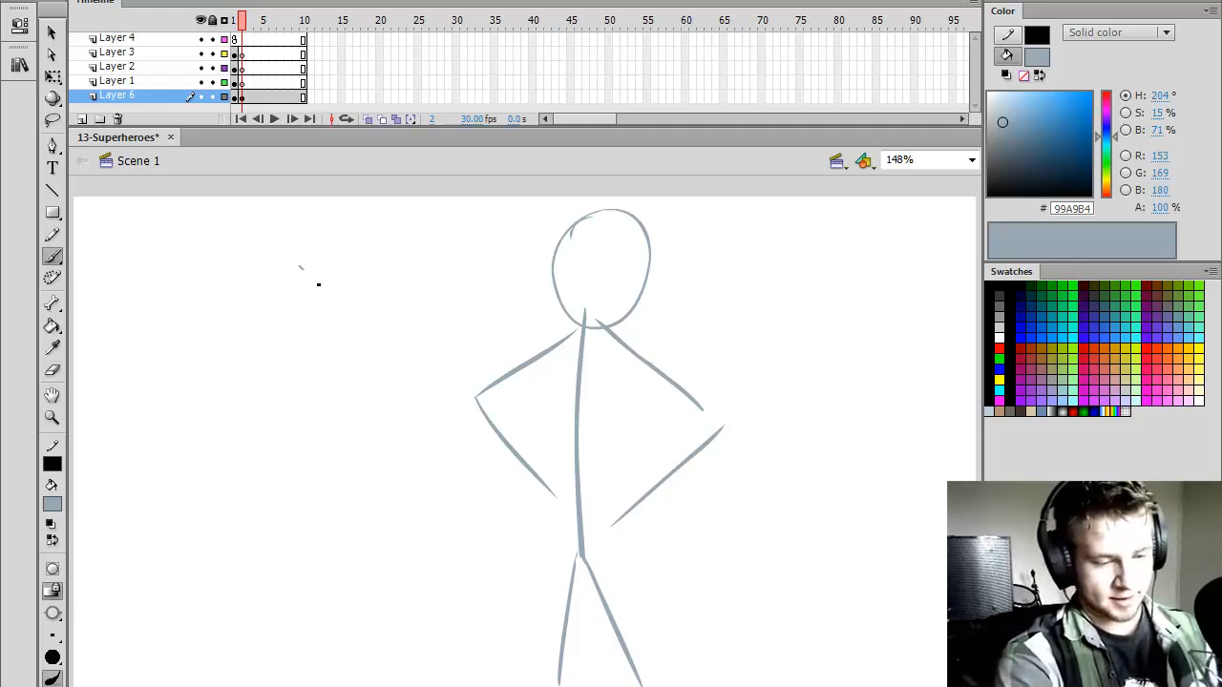
drag(284, 258, 302, 267)
drag(174, 234, 306, 439)
mouse_move(291, 353)
mouse_down()
mouse_move(326, 526)
mouse_move(379, 455)
mouse_up()
drag(380, 465, 346, 524)
mouse_move(323, 681)
mouse_down()
mouse_move(326, 579)
mouse_move(361, 683)
mouse_up()
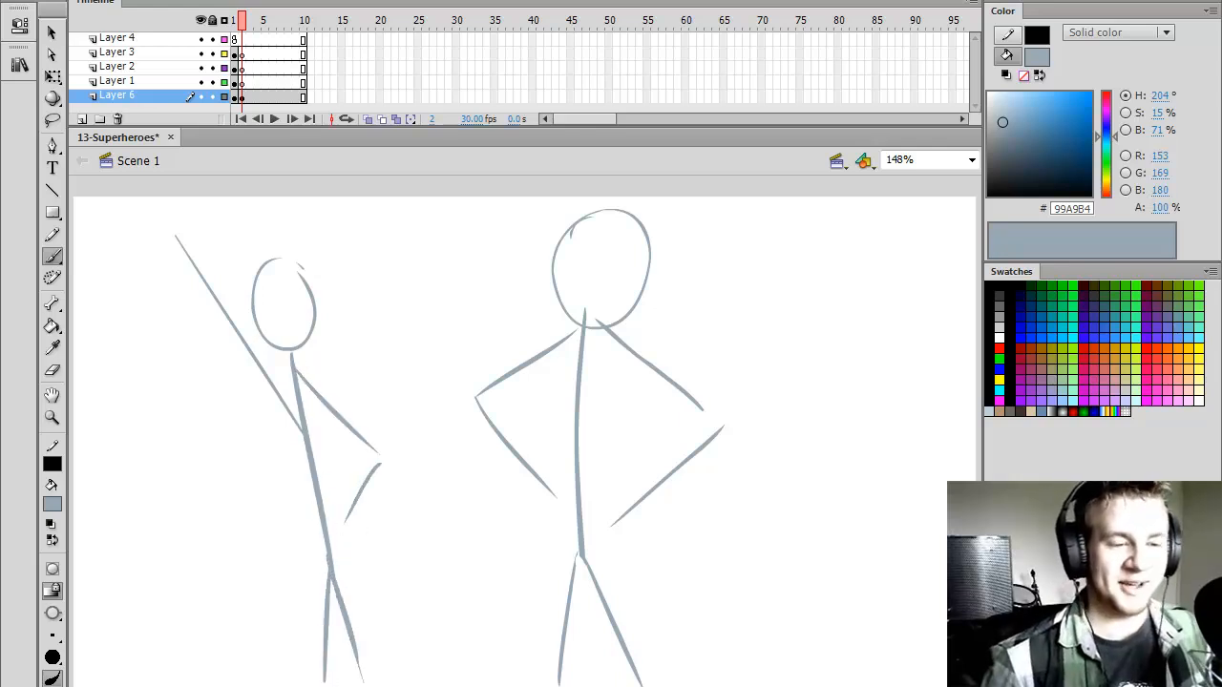
click(240, 99)
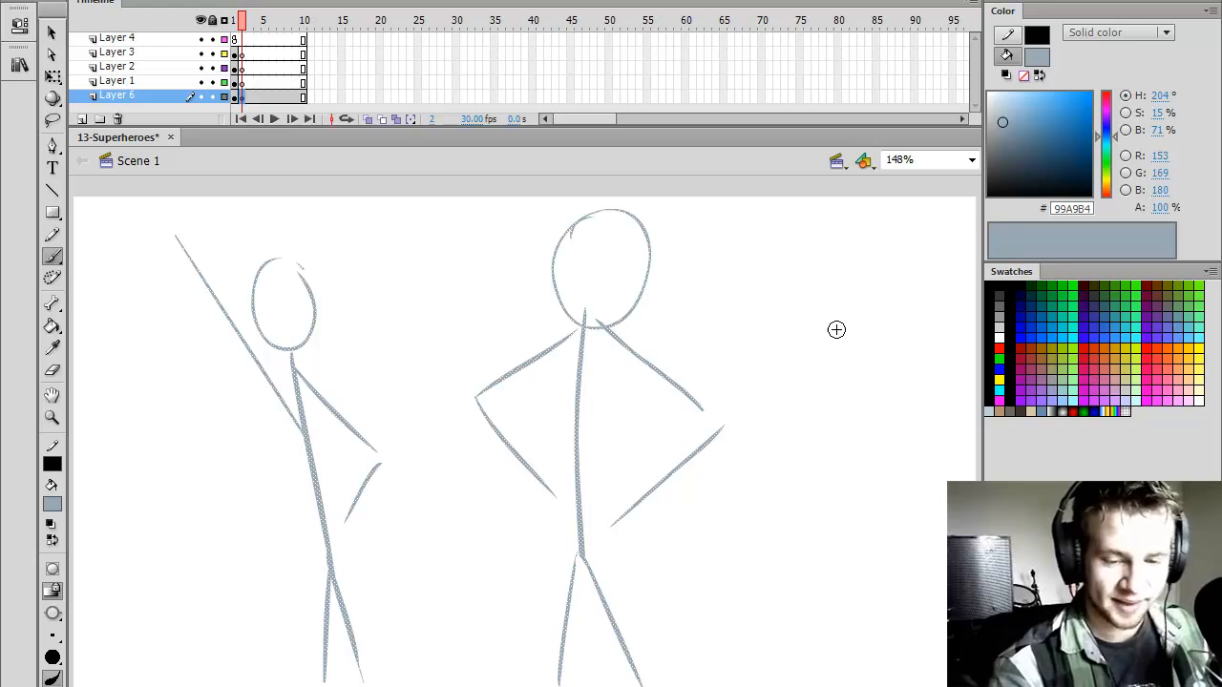
mouse_move(836, 329)
mouse_down()
mouse_move(862, 382)
mouse_move(827, 368)
mouse_up()
key(ctrl+z)
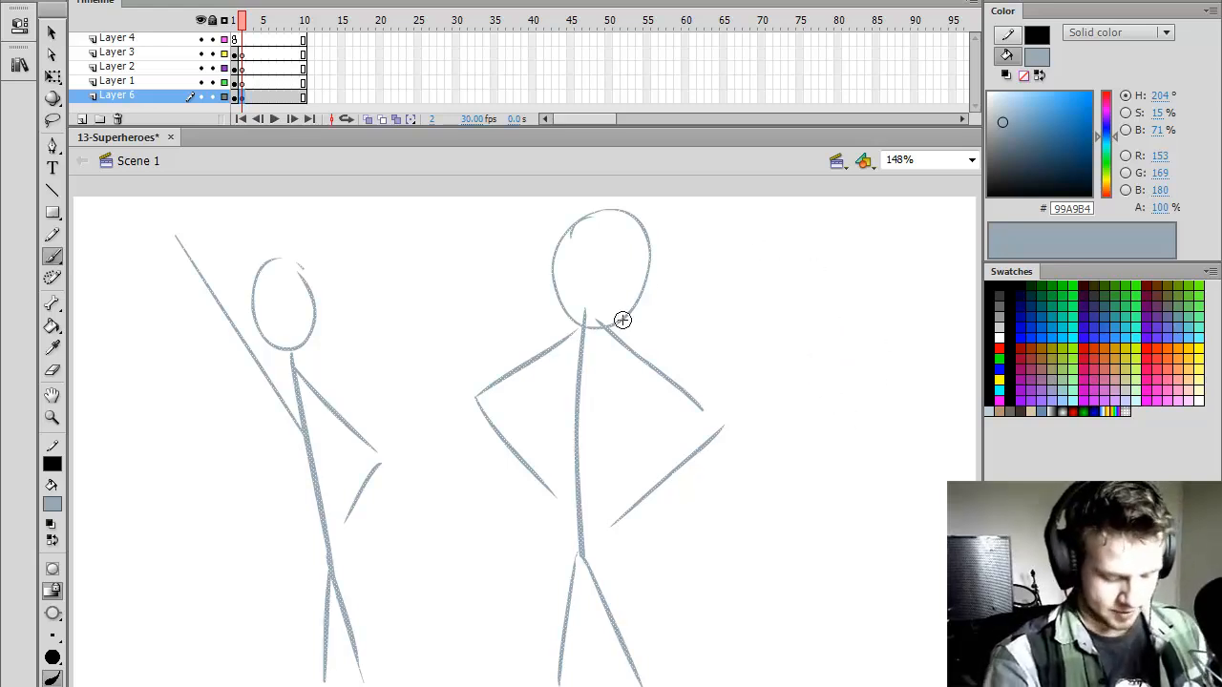
- Insert a blank keyframe at frame 3 of Layer 6
click(249, 97)
key(F7)
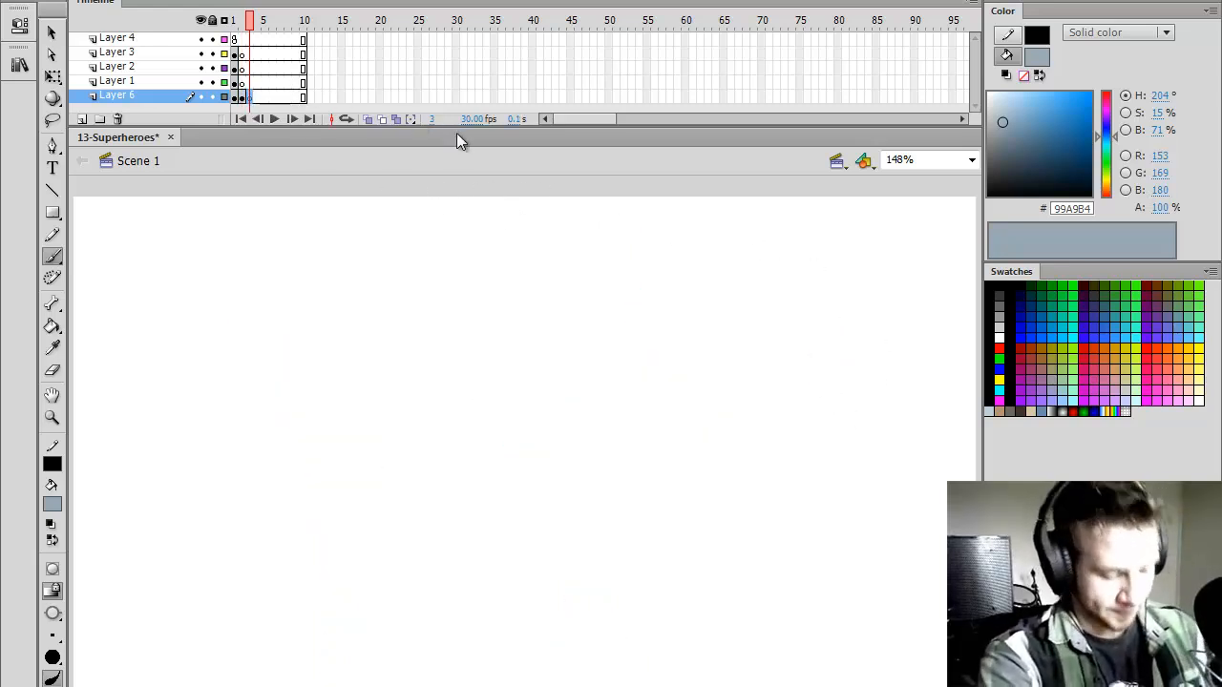
click(367, 118)
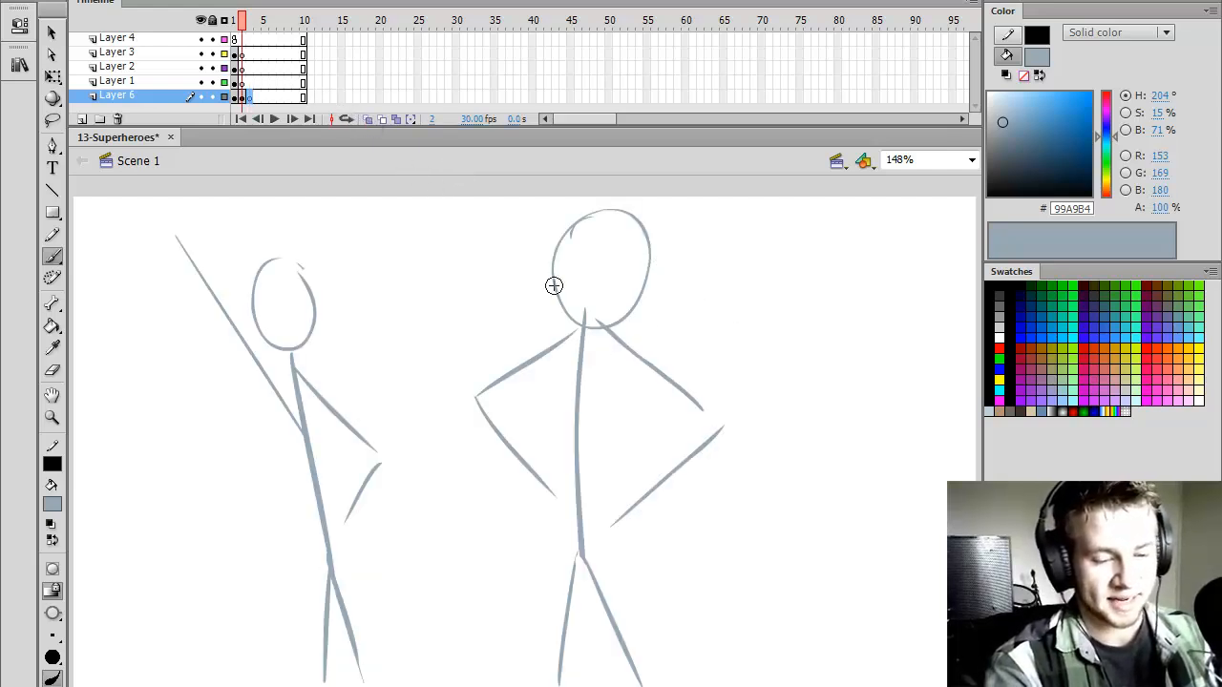
key(.)
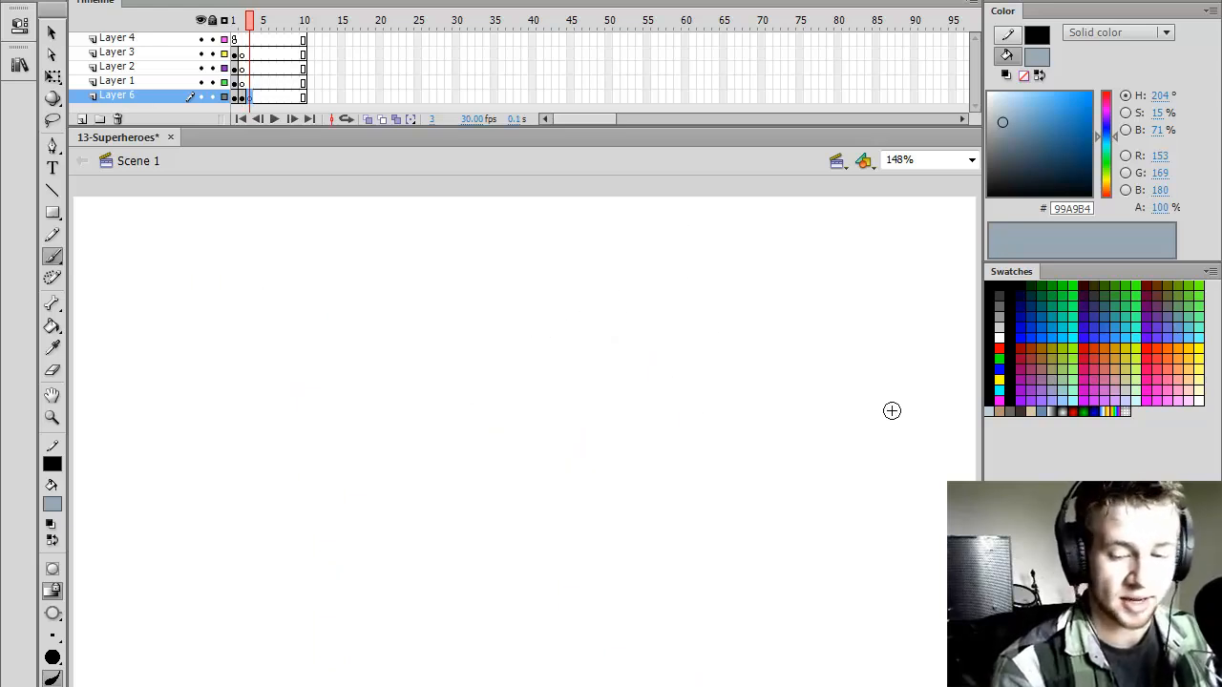
- Sketch an oval head with a tapered jaw, vertical centre line and eye line in light blue BDCFDB on frame 3
click(989, 412)
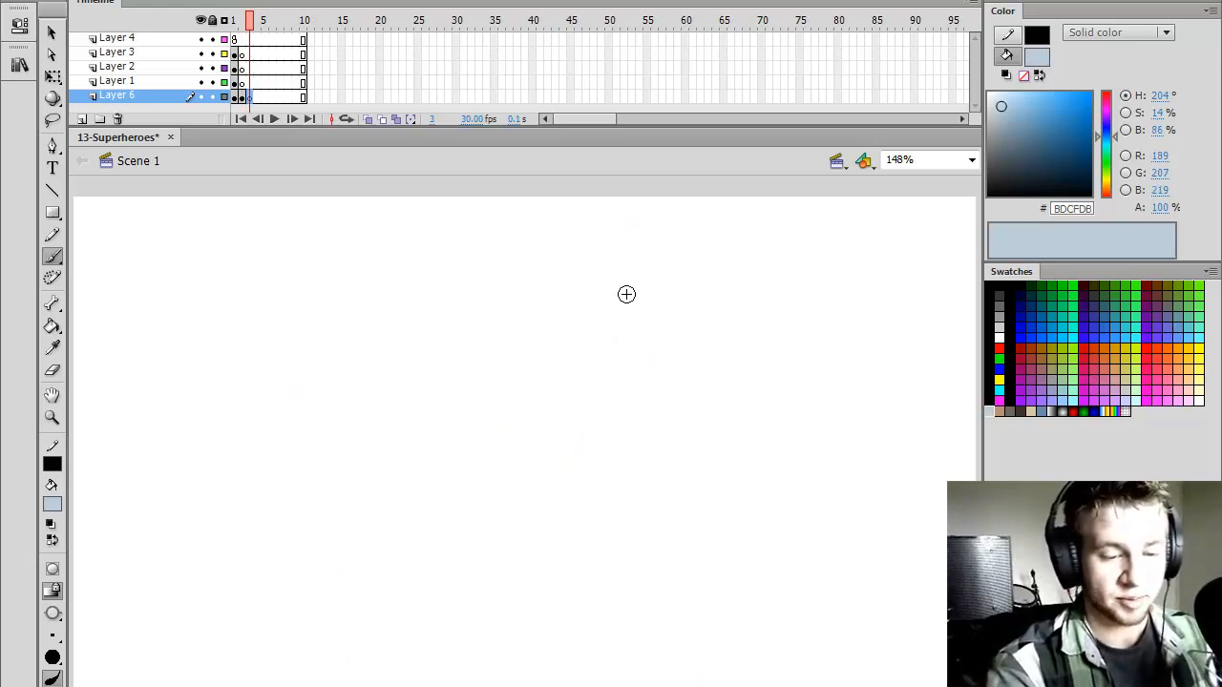
mouse_move(627, 294)
mouse_down()
mouse_move(649, 219)
mouse_move(710, 259)
mouse_move(639, 307)
mouse_move(635, 225)
mouse_move(653, 306)
mouse_move(664, 307)
mouse_move(680, 236)
mouse_move(623, 320)
mouse_move(637, 324)
mouse_move(620, 286)
mouse_move(652, 327)
mouse_up()
mouse_move(694, 262)
mouse_down()
mouse_move(679, 345)
mouse_move(634, 316)
mouse_move(662, 337)
mouse_up()
mouse_move(642, 226)
mouse_down()
mouse_move(642, 314)
mouse_move(649, 285)
mouse_move(698, 289)
mouse_move(642, 330)
mouse_up()
key(e)
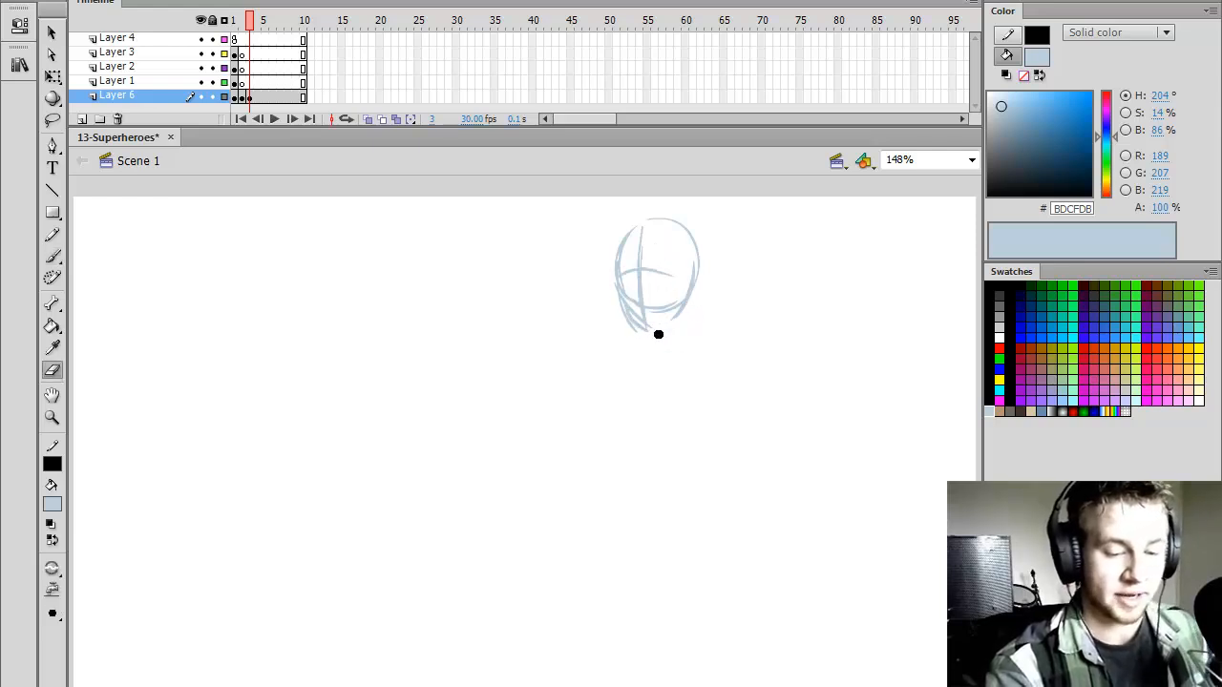
key(b)
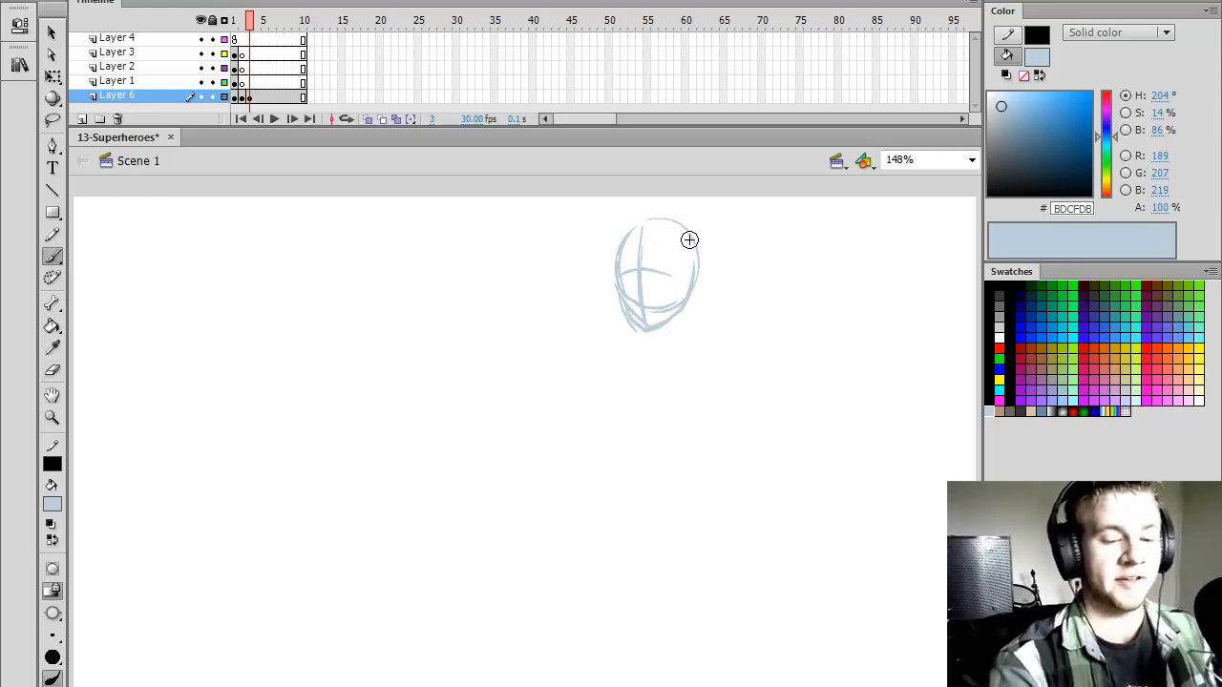
key(r)
drag(622, 302, 636, 333)
key(ctrl+z)
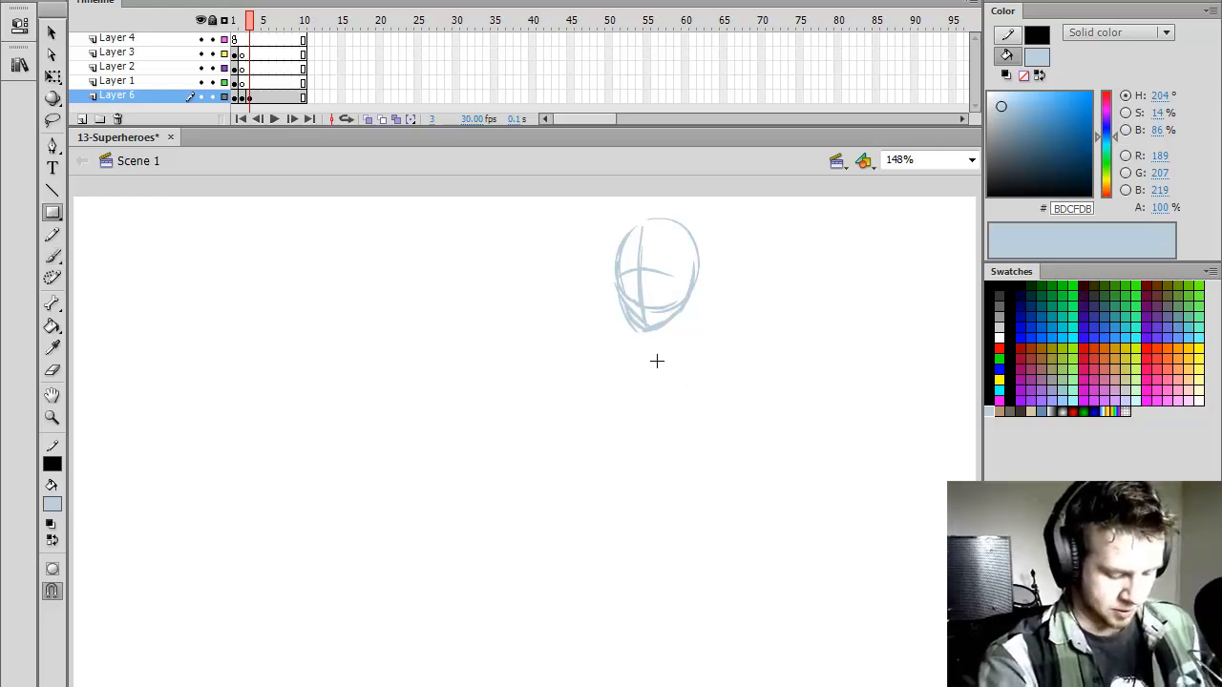
- Brush the sides of the neck meeting in a V below the chin, and undo the misplaced shoulder stroke
key(b)
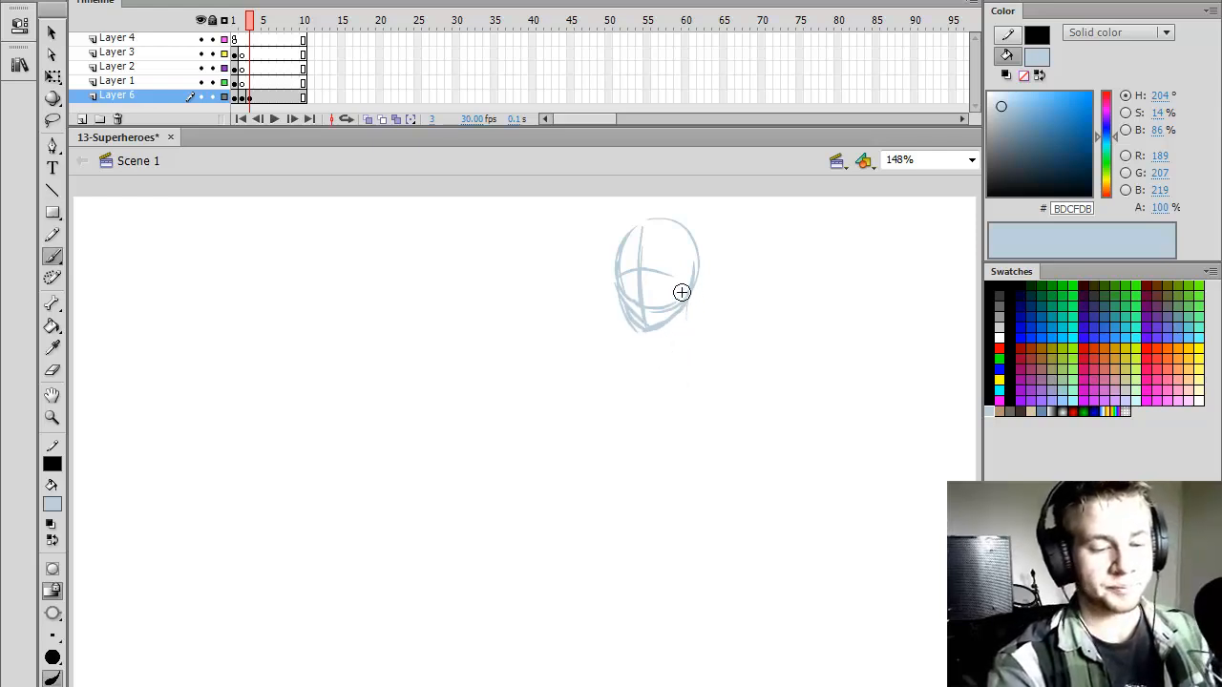
drag(691, 271, 685, 345)
drag(629, 304, 656, 362)
drag(636, 322, 603, 339)
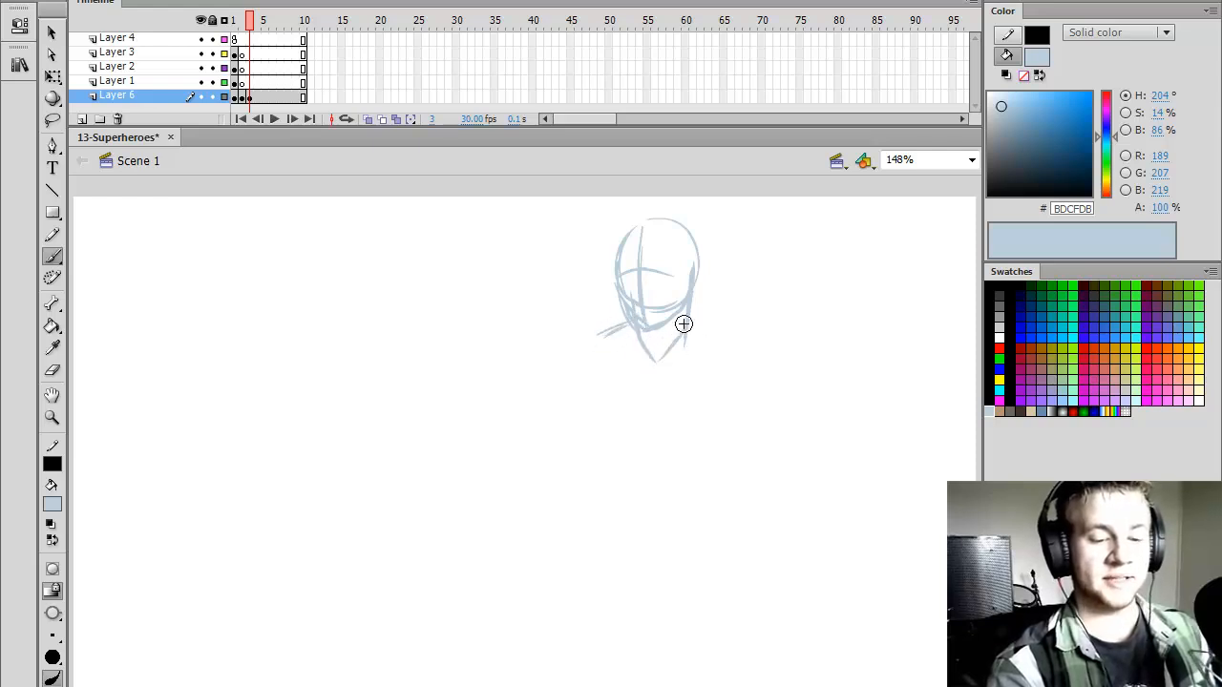
key(ctrl+z)
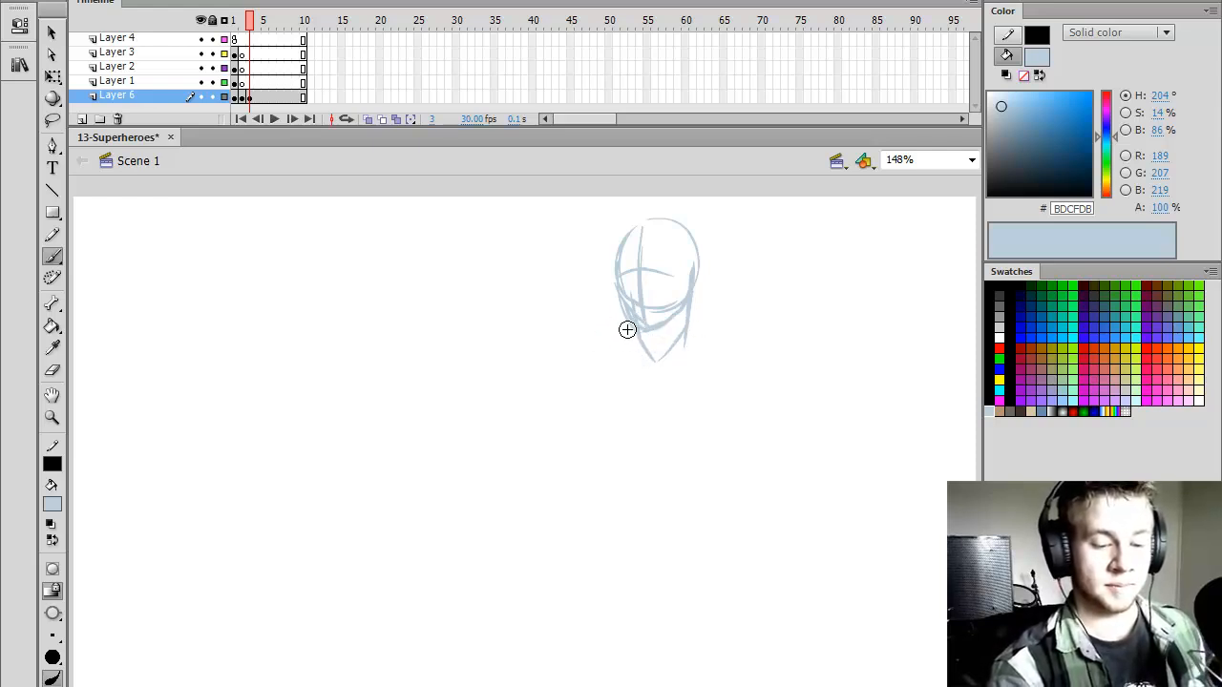
- Sketch the torso with short shoulder lines, a long curved spine and a rounded ribcage
mouse_move(630, 324)
mouse_down()
mouse_move(604, 334)
mouse_move(650, 500)
mouse_move(653, 607)
mouse_up()
drag(658, 398, 661, 632)
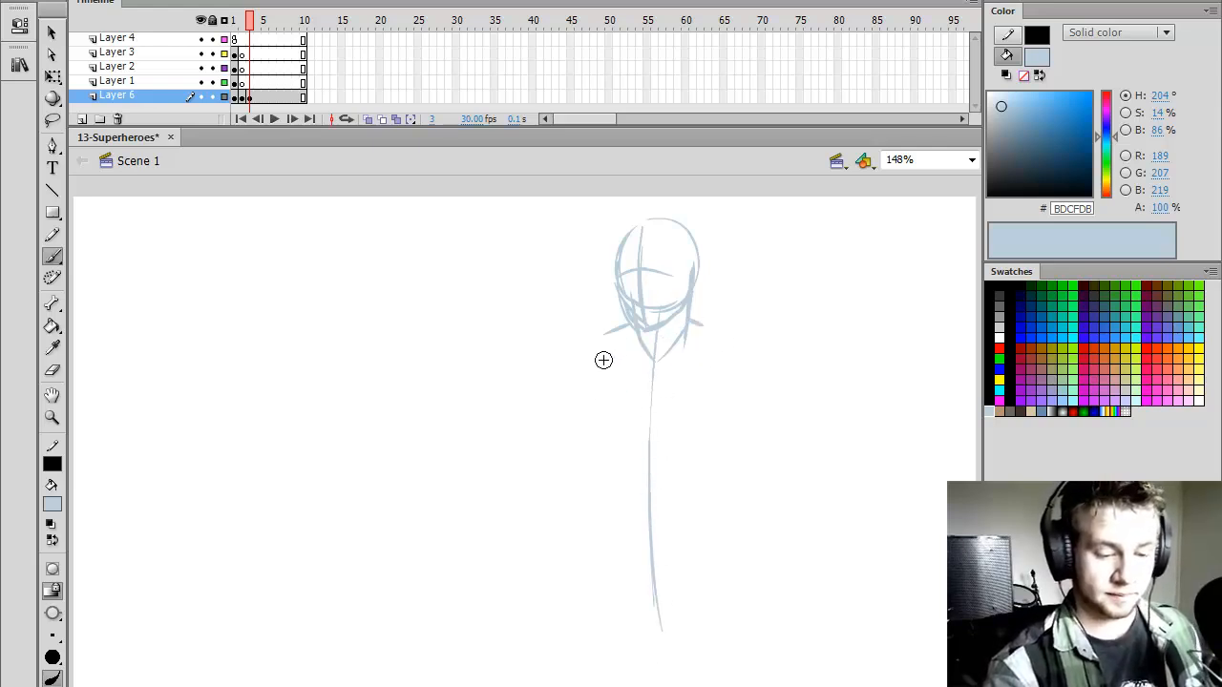
mouse_move(605, 361)
mouse_down()
mouse_move(588, 438)
mouse_move(611, 463)
mouse_move(726, 473)
mouse_move(627, 479)
mouse_move(732, 359)
mouse_move(687, 484)
mouse_up()
drag(707, 327, 712, 460)
- Sketch a curved waistline and a rounded pelvis below the ribcage
drag(632, 534, 622, 584)
drag(653, 522, 692, 522)
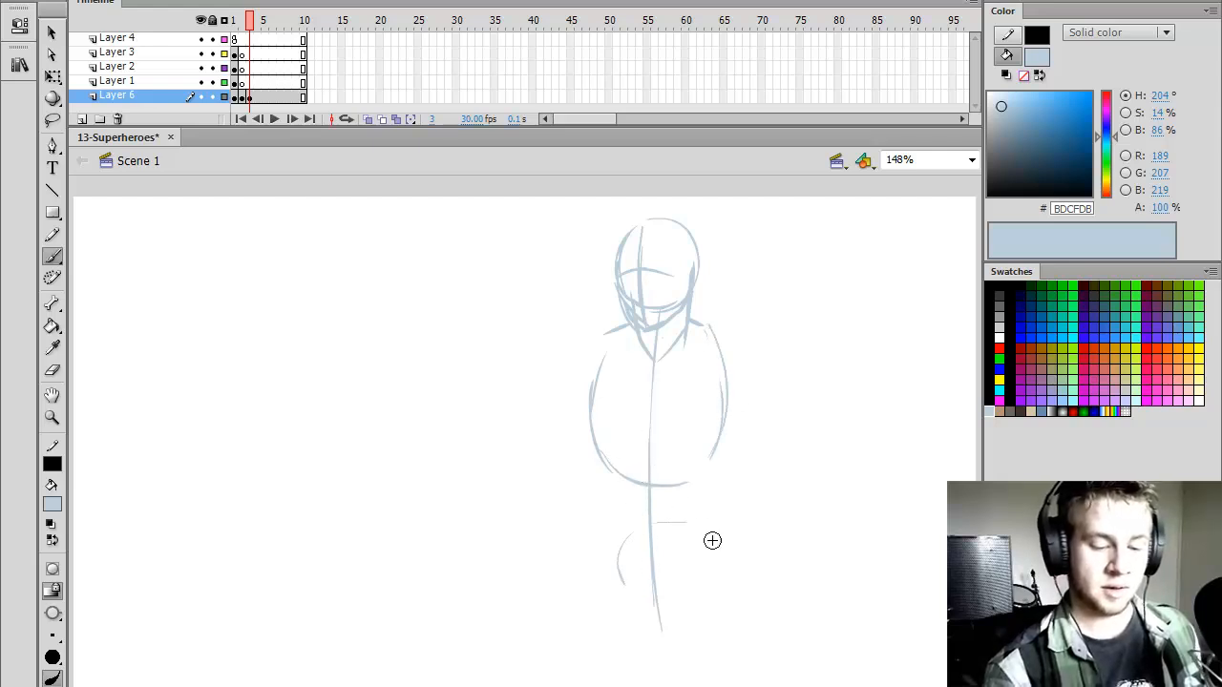
mouse_move(612, 526)
mouse_down()
mouse_move(700, 524)
mouse_move(709, 588)
mouse_move(696, 524)
mouse_move(658, 616)
mouse_move(603, 599)
mouse_up()
- Draw guide lines for the spread legs and for both bent arms reaching the hips, with rounded shoulders
drag(722, 556, 756, 676)
drag(677, 558, 729, 686)
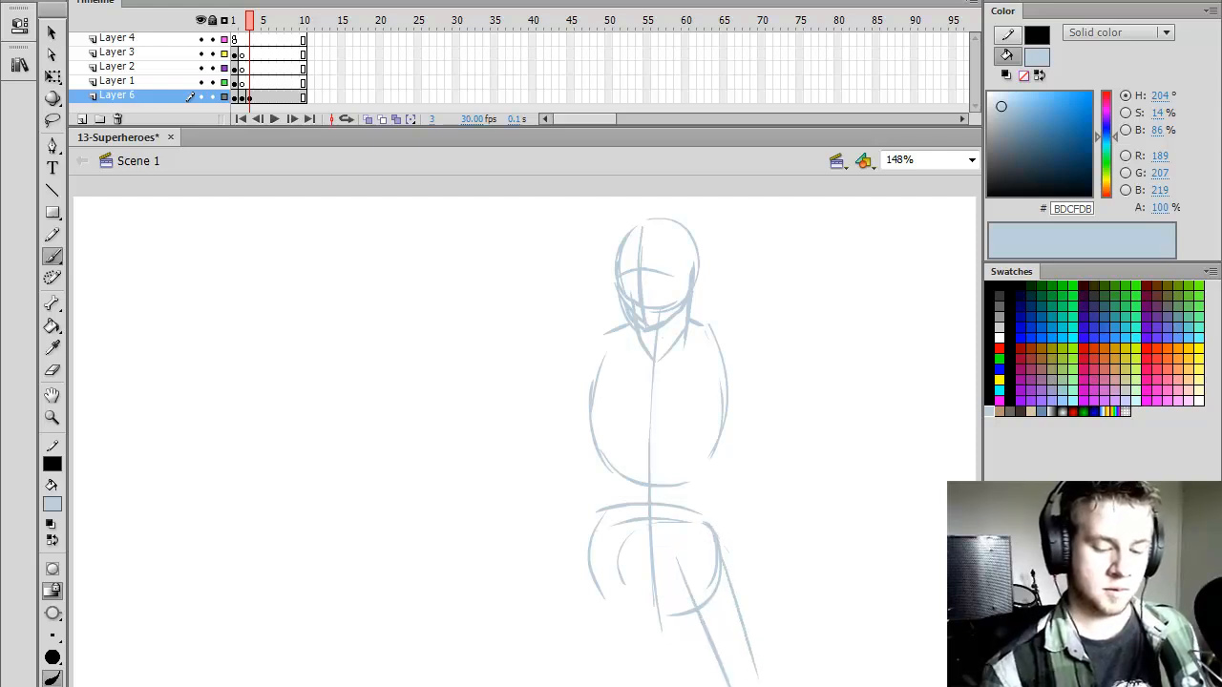
drag(615, 546, 588, 685)
mouse_move(708, 331)
mouse_down()
mouse_move(729, 346)
mouse_move(727, 374)
mouse_move(821, 456)
mouse_move(792, 501)
mouse_move(733, 542)
mouse_up()
mouse_move(601, 340)
mouse_down()
mouse_move(577, 379)
mouse_move(589, 398)
mouse_move(514, 478)
mouse_move(576, 536)
mouse_up()
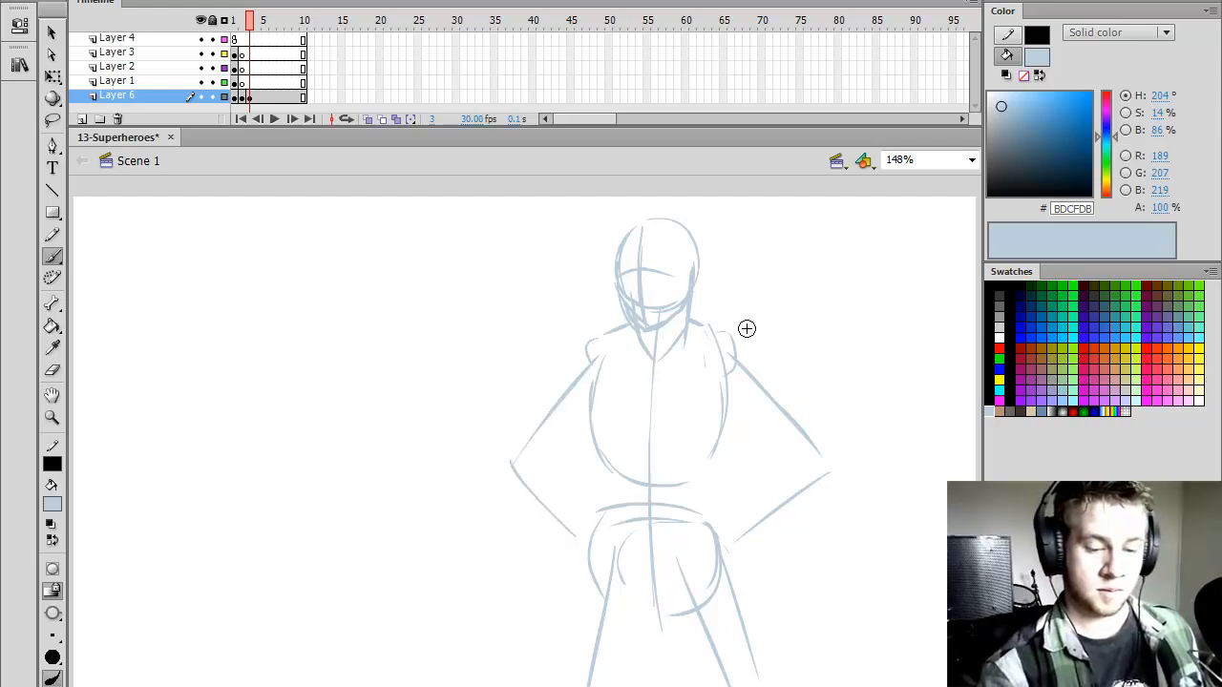
- Outline the shoulder and upper arm on the viewer's right, undoing and redrawing the first arm strokes
drag(714, 326, 818, 429)
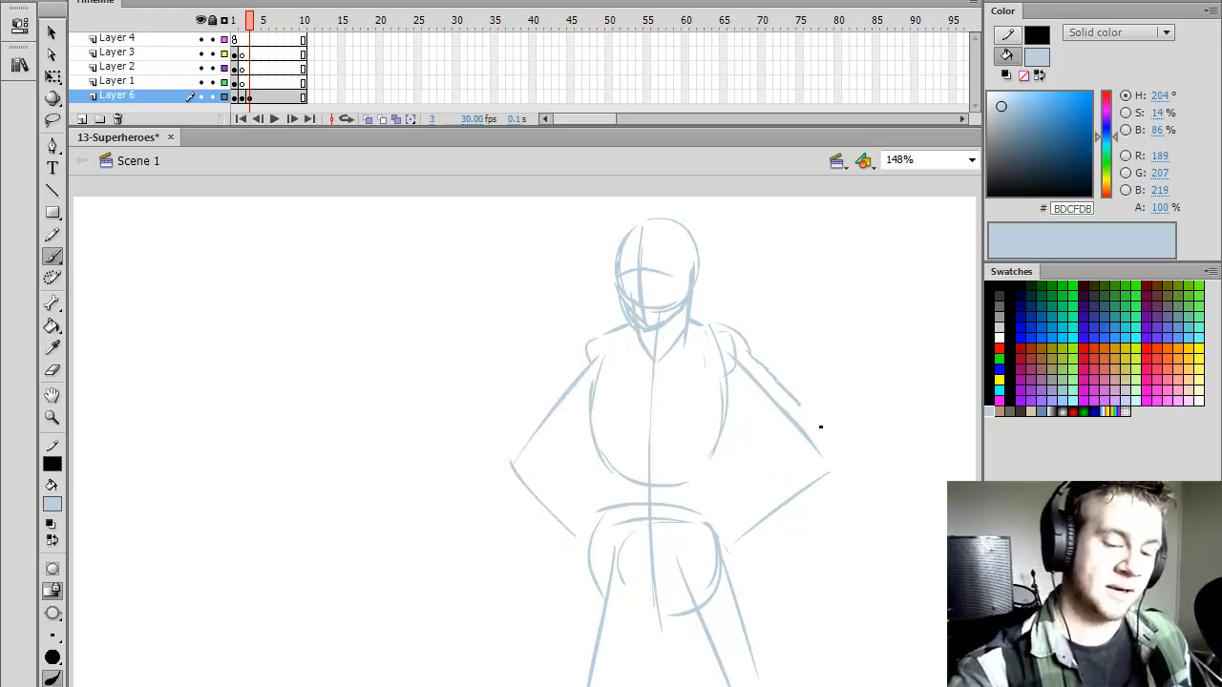
mouse_move(732, 379)
mouse_down()
mouse_move(769, 429)
mouse_move(823, 454)
mouse_up()
key(ctrl+z)
key(ctrl+z)
drag(747, 361, 818, 435)
drag(731, 380, 810, 469)
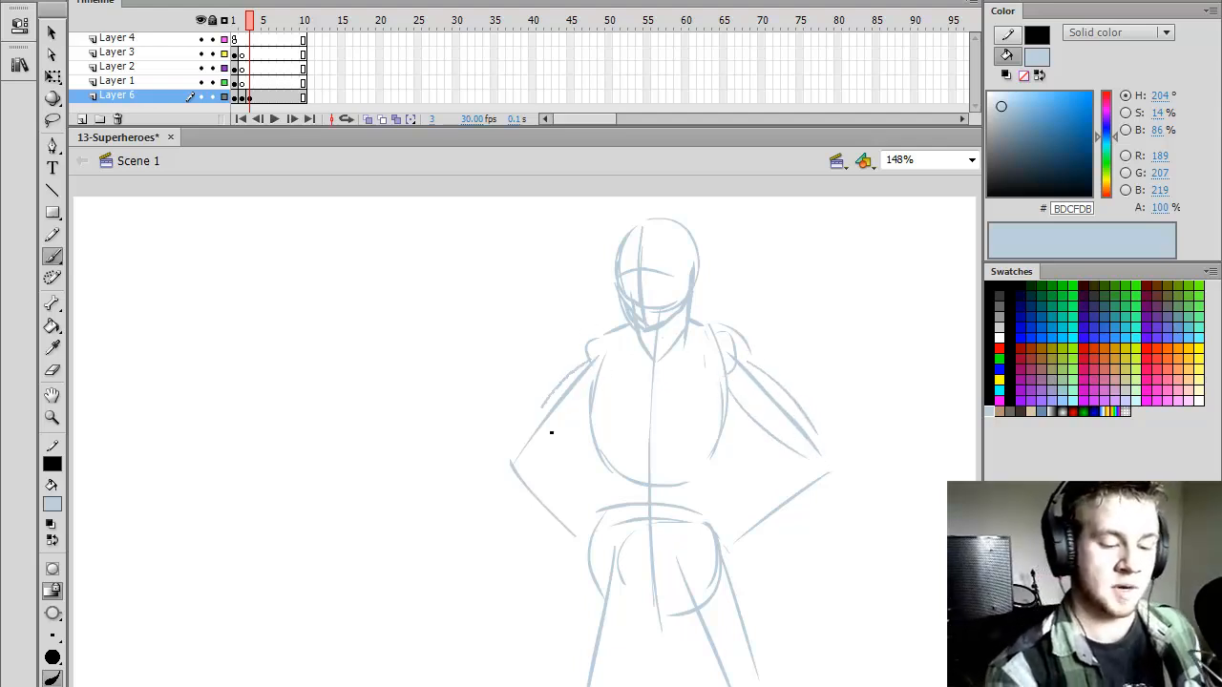
- Outline the upper arm, forearm and hand on the viewer's left, ending at the hip
mouse_move(574, 371)
mouse_down()
mouse_move(604, 331)
mouse_move(625, 344)
mouse_move(575, 385)
mouse_move(562, 377)
mouse_move(562, 398)
mouse_move(517, 448)
mouse_up()
mouse_move(583, 393)
mouse_down()
mouse_move(584, 434)
mouse_move(568, 417)
mouse_move(532, 460)
mouse_move(582, 527)
mouse_up()
mouse_move(523, 428)
mouse_down()
mouse_move(506, 469)
mouse_move(565, 540)
mouse_move(595, 523)
mouse_move(592, 569)
mouse_up()
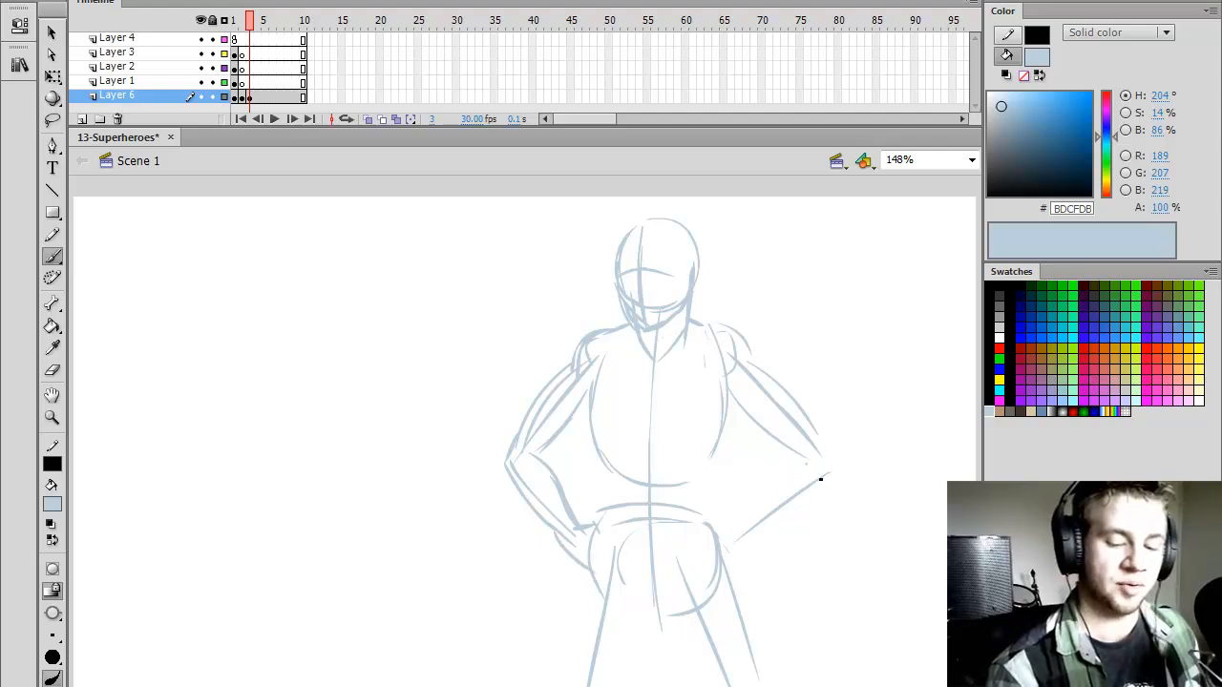
- Outline the forearm and hand on the viewer's right resting on the hip, cleaning up the elbow
drag(808, 466, 762, 517)
mouse_move(823, 437)
mouse_down()
mouse_move(833, 482)
mouse_move(735, 540)
mouse_move(712, 528)
mouse_move(761, 544)
mouse_move(734, 526)
mouse_move(744, 515)
mouse_up()
key(e)
key(b)
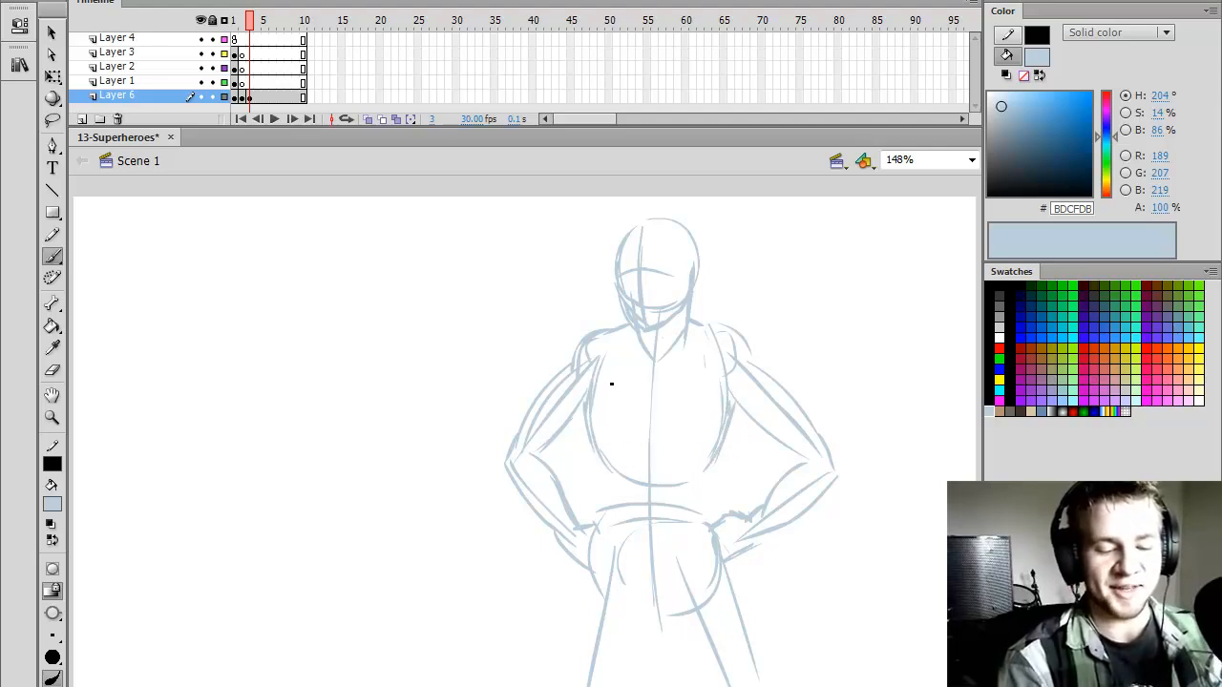
- Outline the torso's sides down to the waist and add V-shaped groin lines across the pelvis
drag(592, 377, 592, 447)
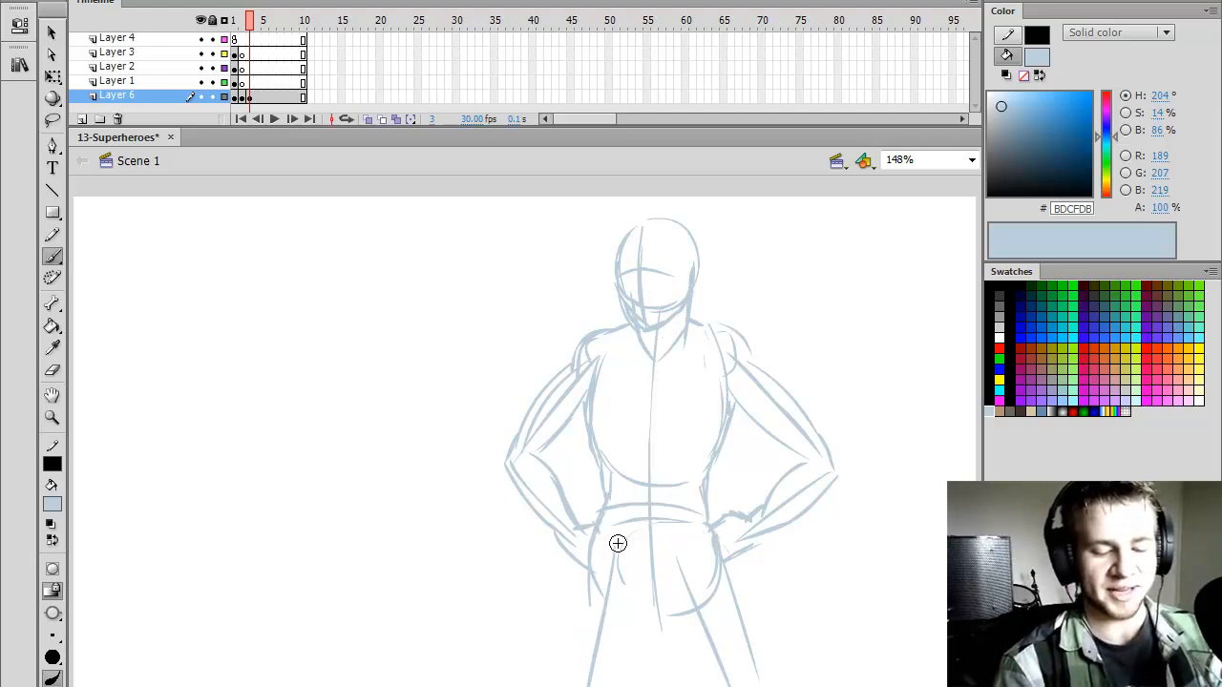
mouse_move(612, 539)
mouse_down()
mouse_move(655, 617)
mouse_move(681, 570)
mouse_up()
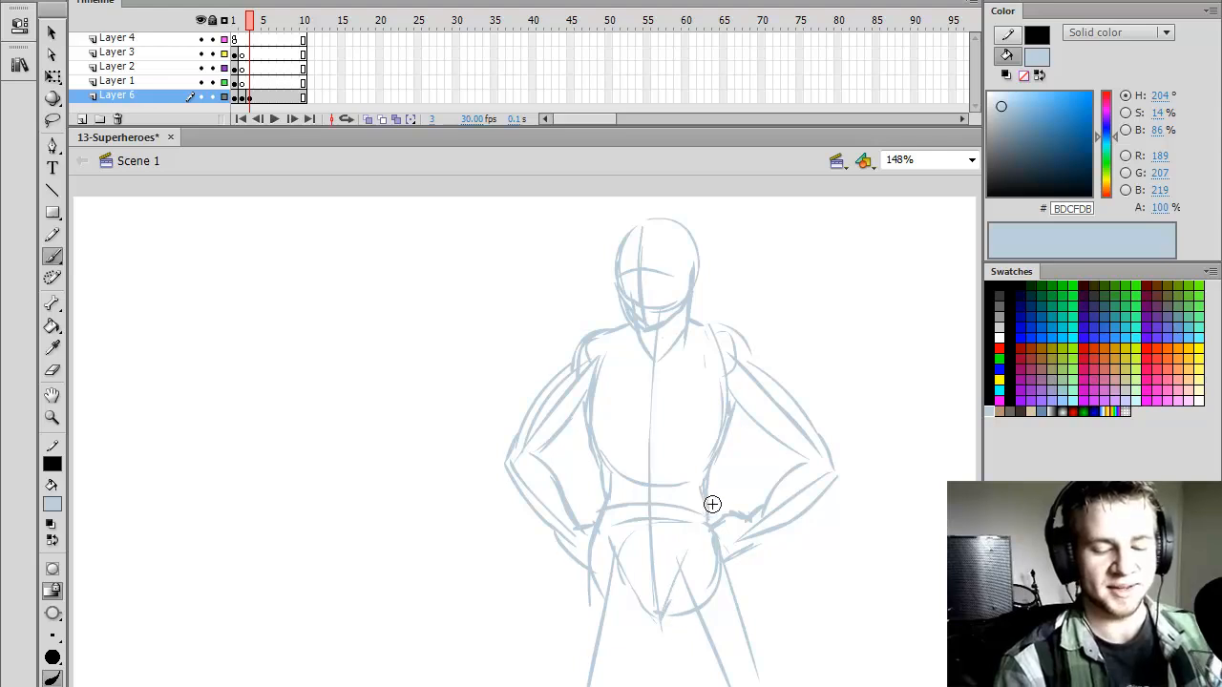
- Outline the inner and outer contours of both thighs down to the bottom of the visible stage
drag(643, 610, 639, 670)
drag(598, 561, 567, 686)
mouse_move(726, 566)
mouse_down()
mouse_move(750, 606)
mouse_move(754, 685)
mouse_up()
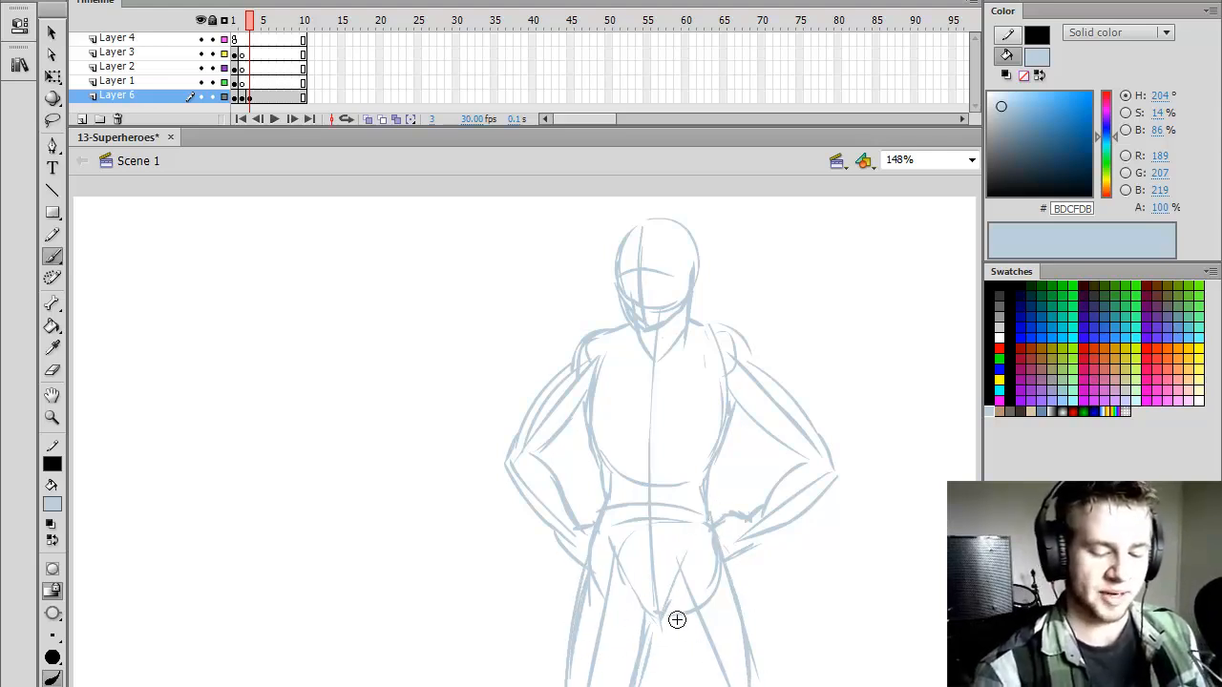
mouse_move(677, 619)
mouse_down()
mouse_move(668, 685)
mouse_move(699, 686)
mouse_up()
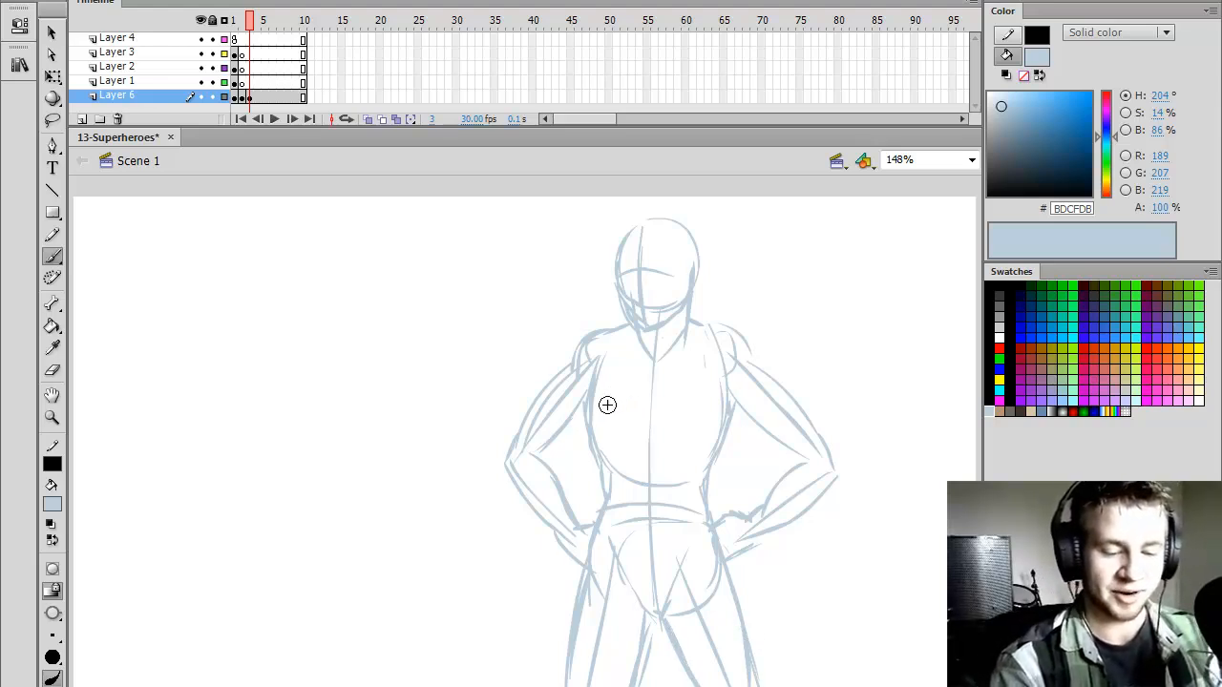
- Add a curved centre line down the hands-on-hips figure's chest and a horizontal arc across the lower pectorals
drag(647, 339, 639, 427)
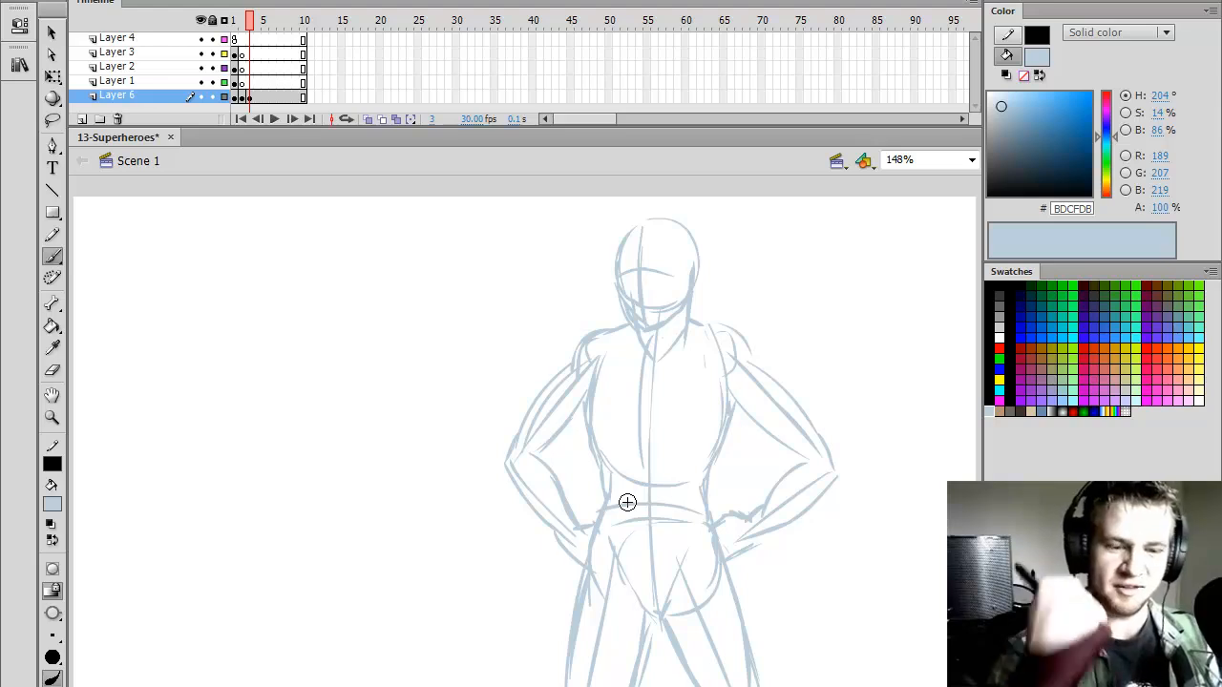
key(r)
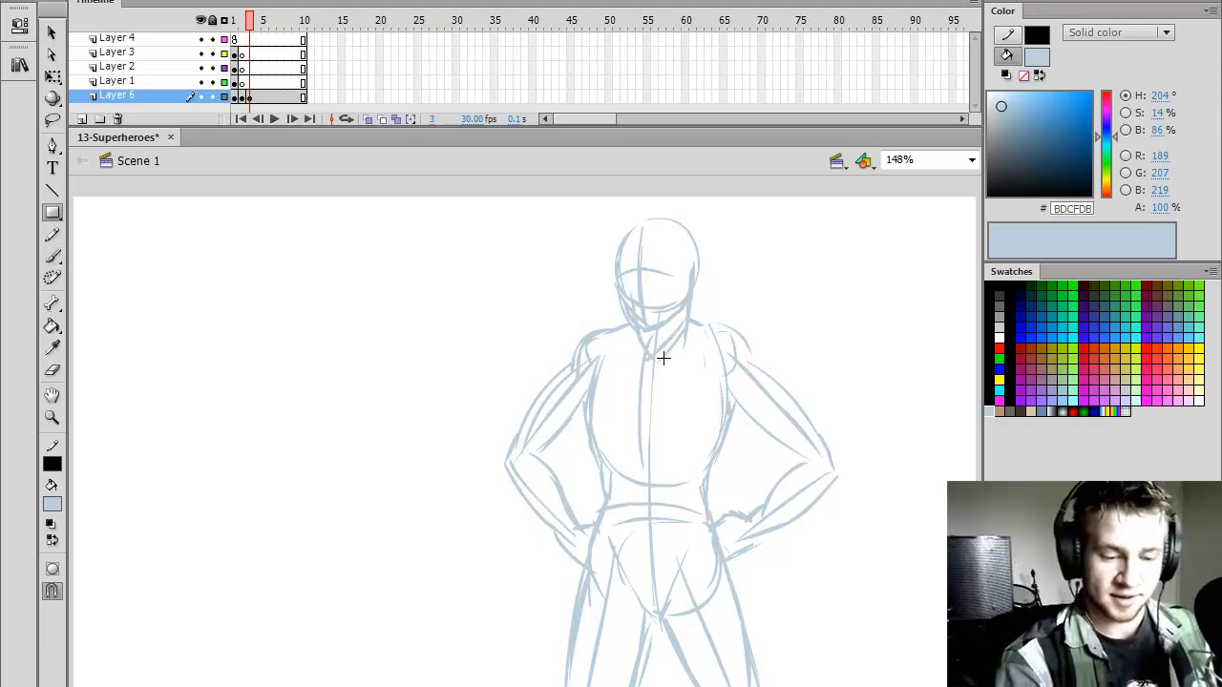
key(e)
key(b)
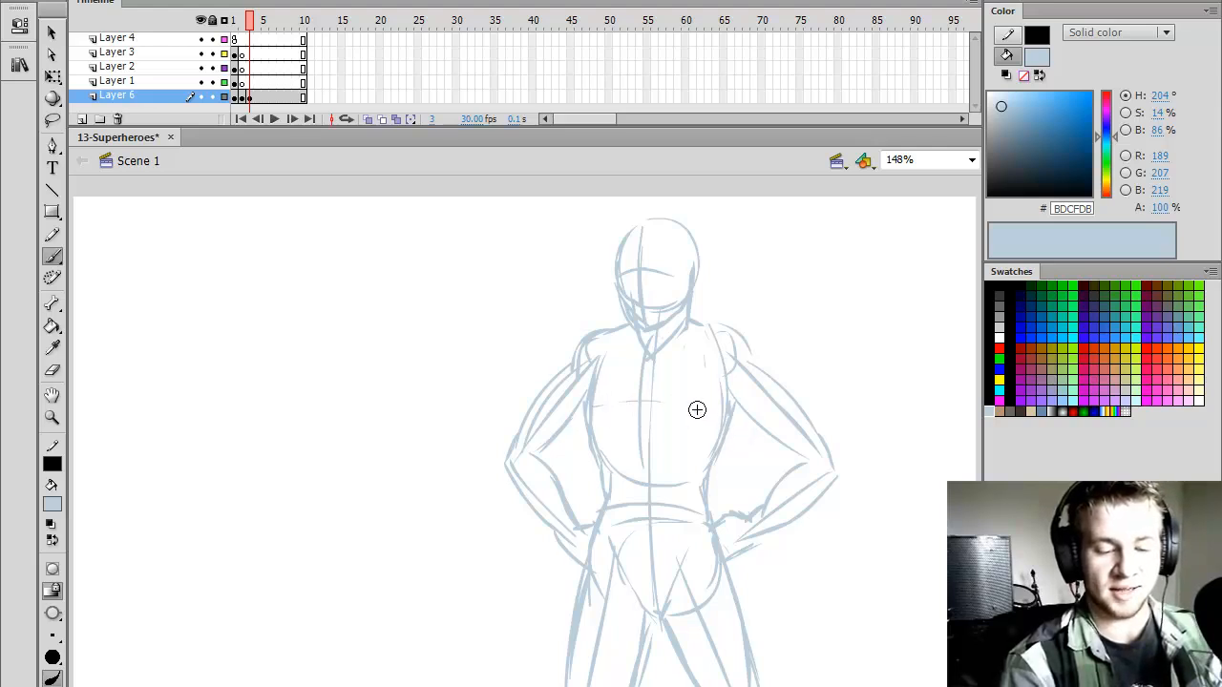
drag(723, 408, 584, 411)
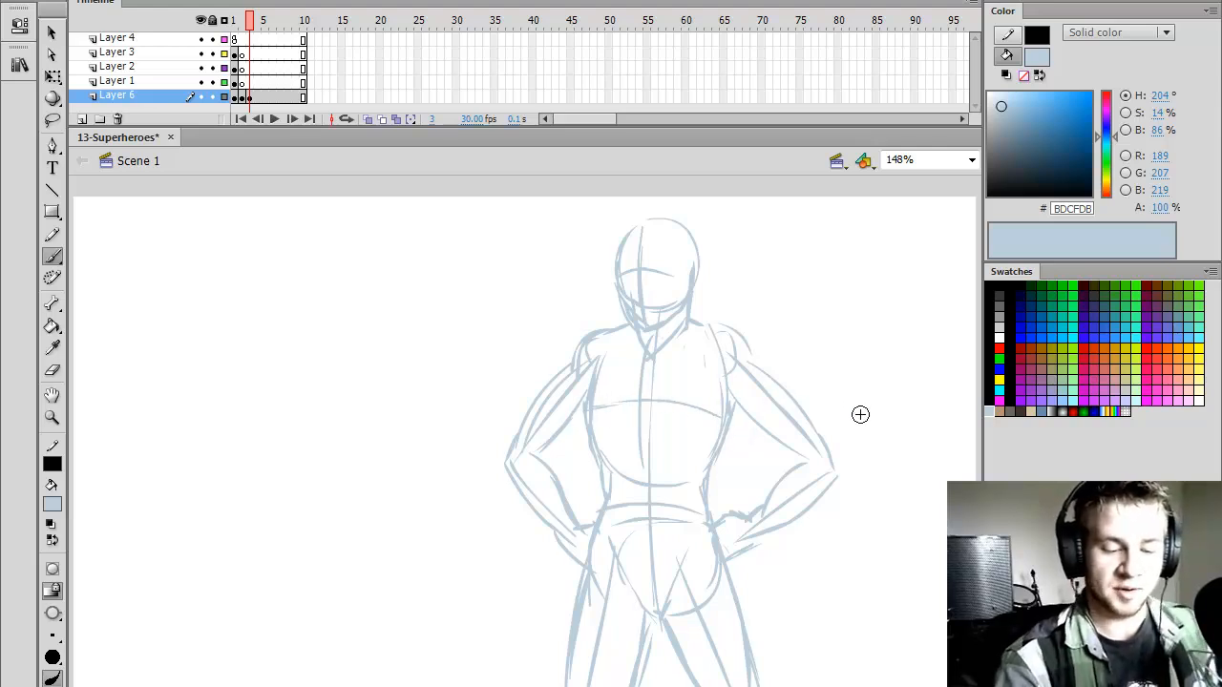
- Erase the stray lines at the waist on the viewer's left and connect the neck to the shoulder on the viewer's right
key(e)
drag(606, 475, 603, 507)
key(b)
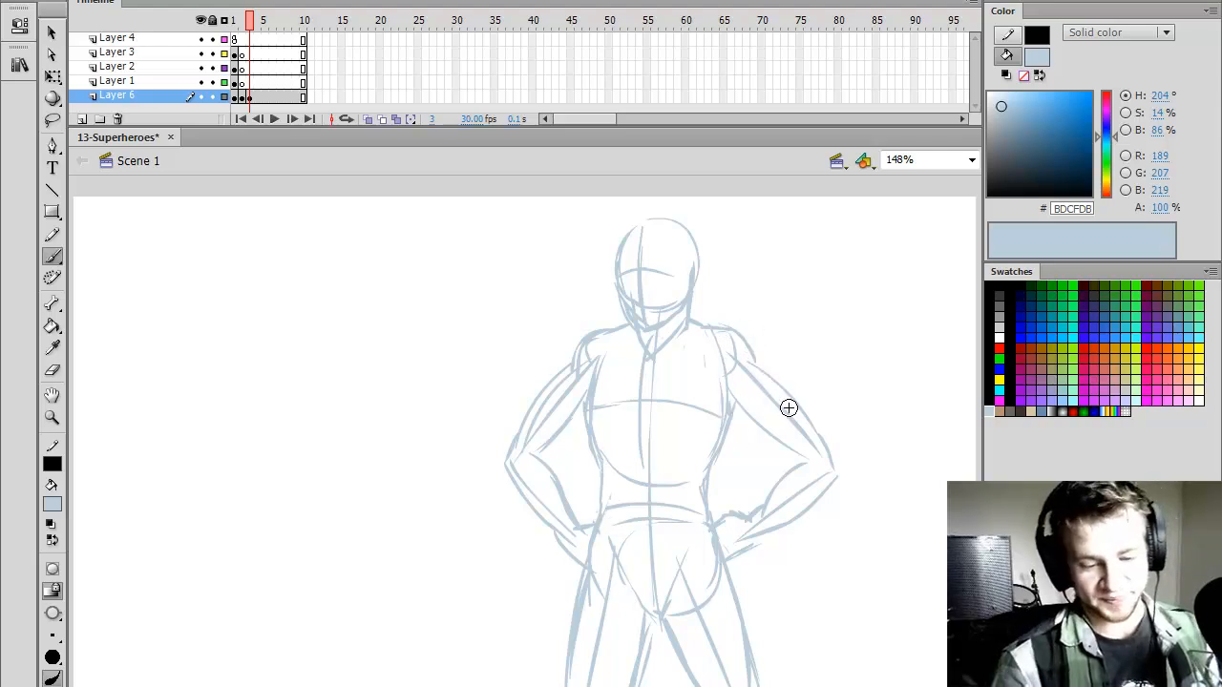
- Using the frame 2 raised-arm stick pose as reference, sketch that figure's head, face guidelines and neck on frame 3
key(comma)
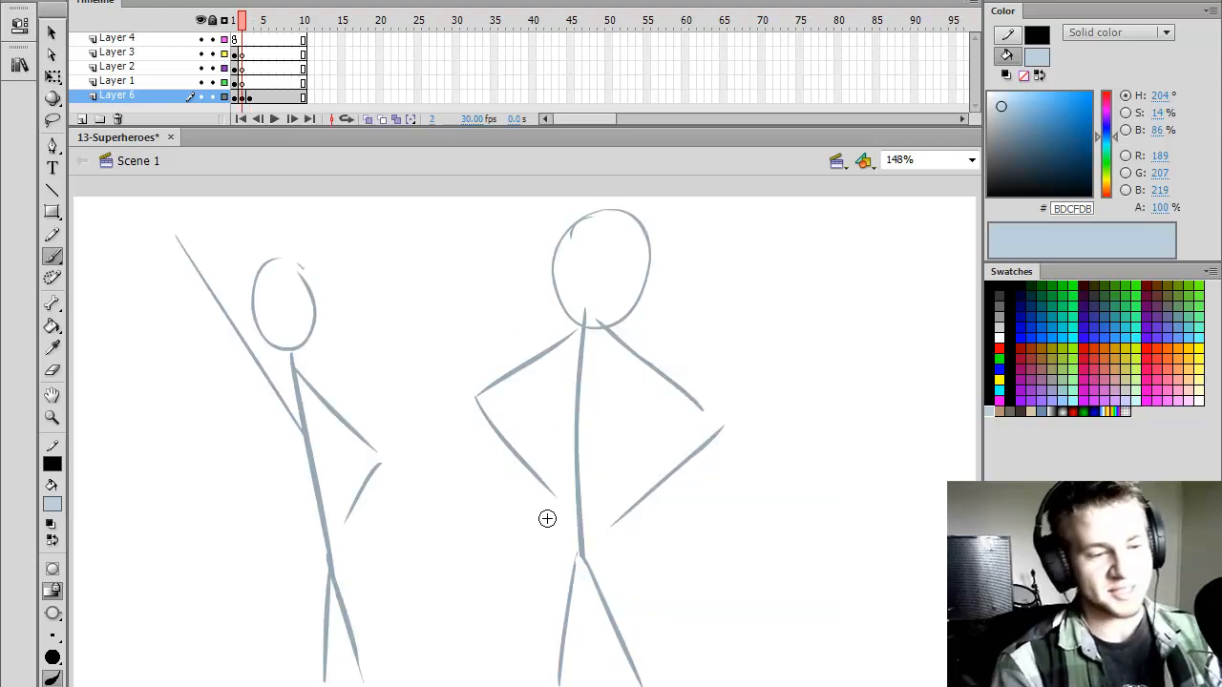
key(period)
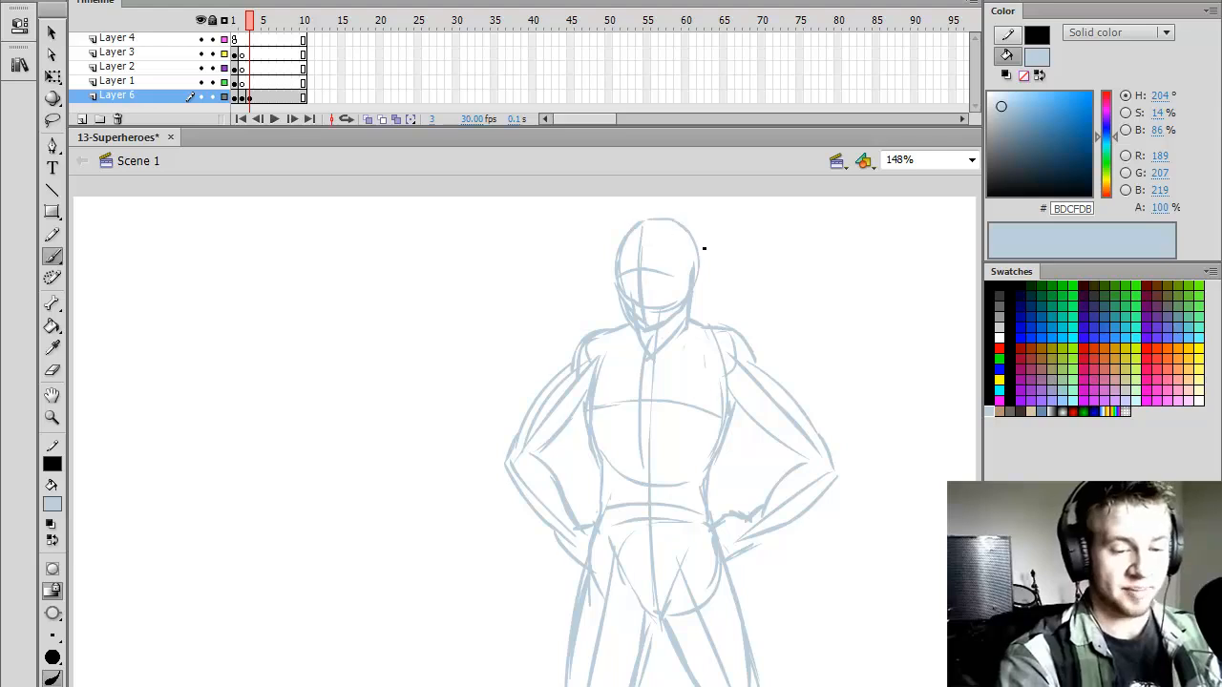
key(comma)
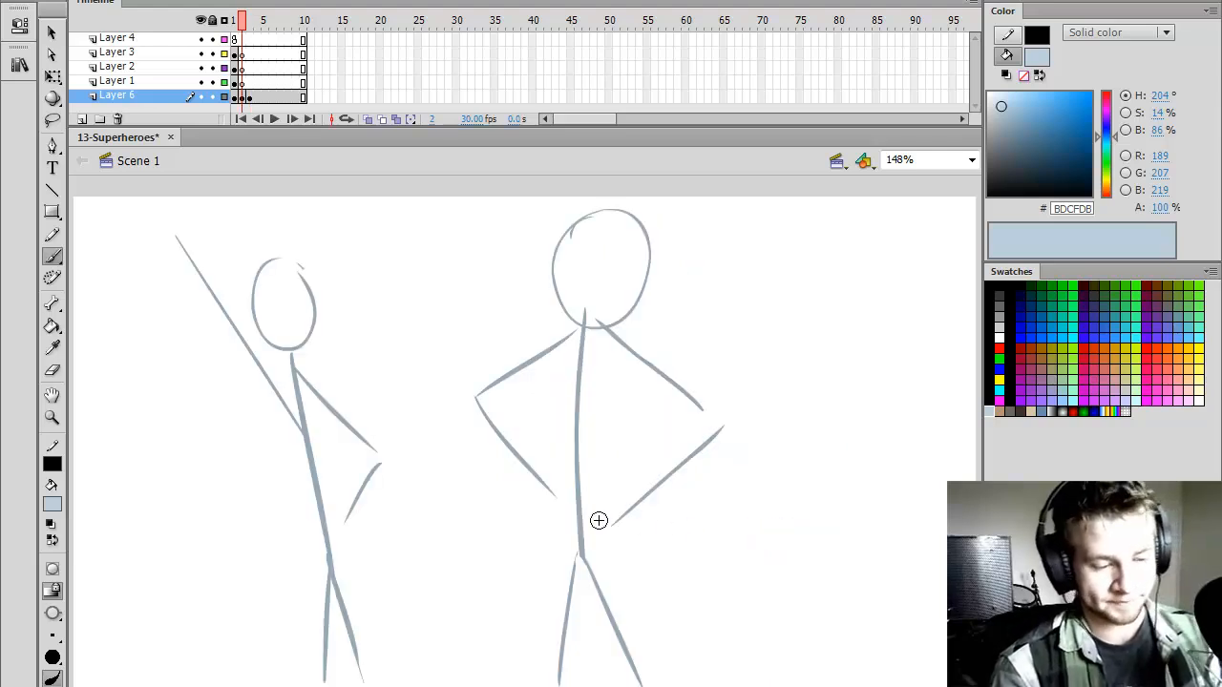
key(period)
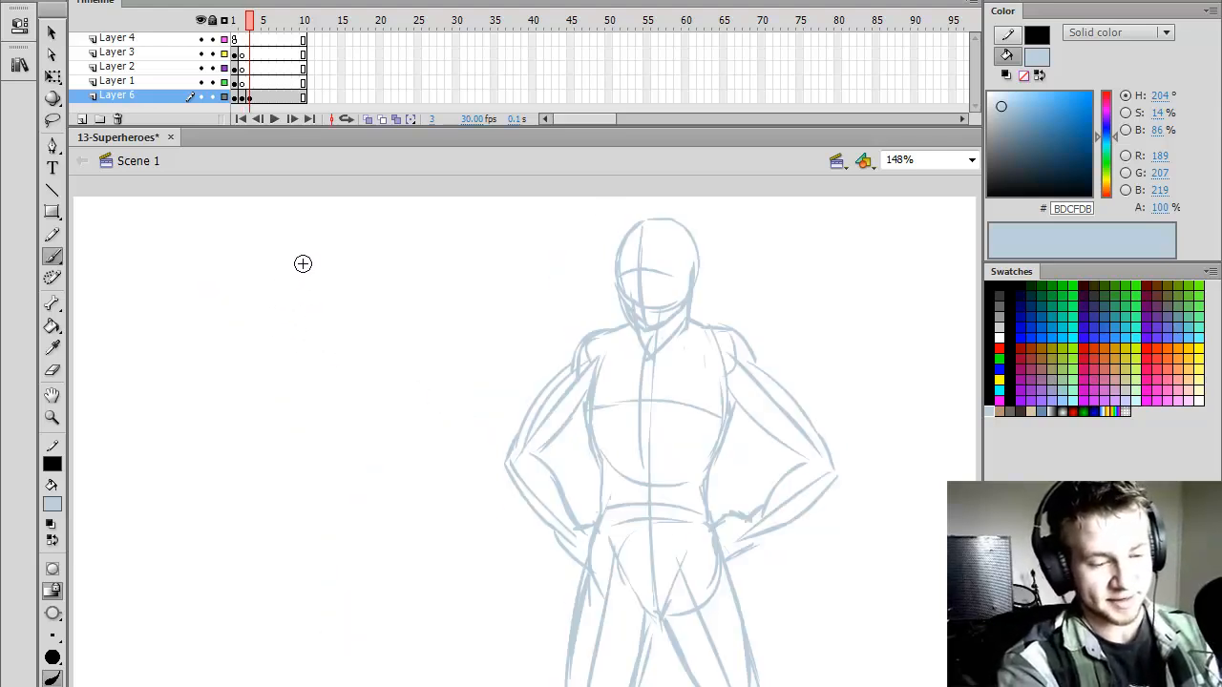
drag(330, 250, 307, 342)
key(comma)
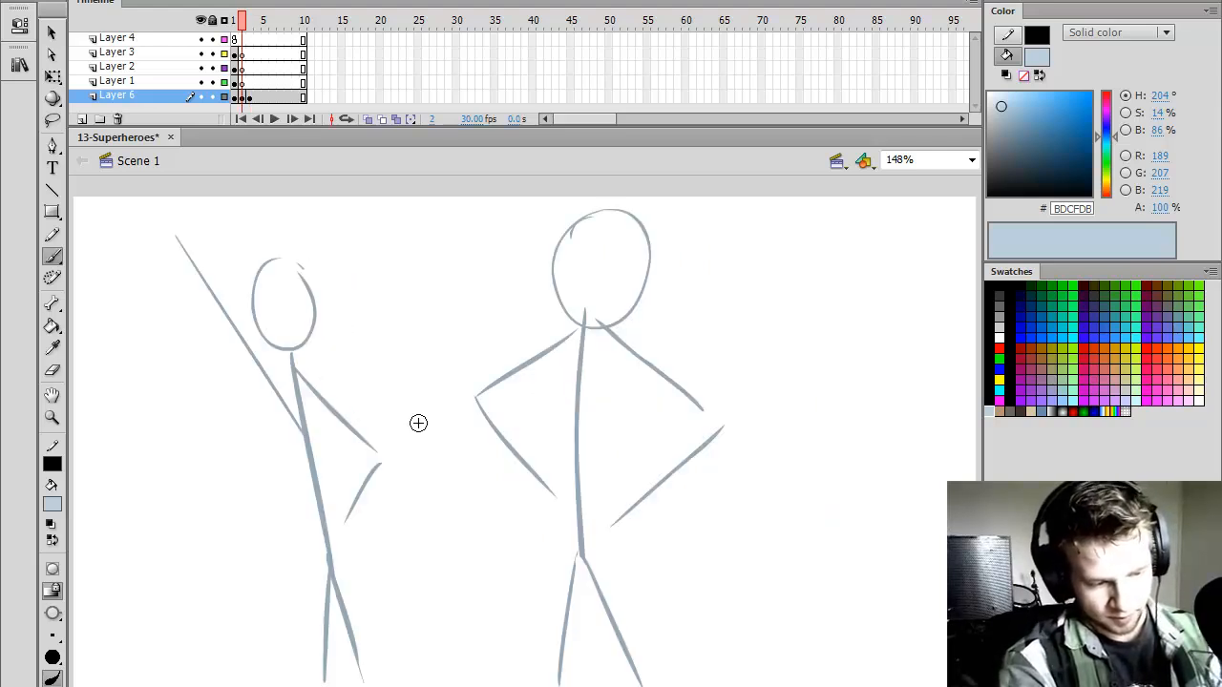
key(period)
mouse_move(290, 256)
mouse_down()
mouse_move(276, 337)
mouse_move(325, 333)
mouse_move(332, 260)
mouse_move(277, 286)
mouse_move(311, 248)
mouse_move(330, 316)
mouse_move(322, 349)
mouse_move(294, 364)
mouse_move(323, 367)
mouse_move(355, 397)
mouse_up()
- Sketch an egg-shaped ribcage below the second figure's neck
drag(284, 349, 264, 441)
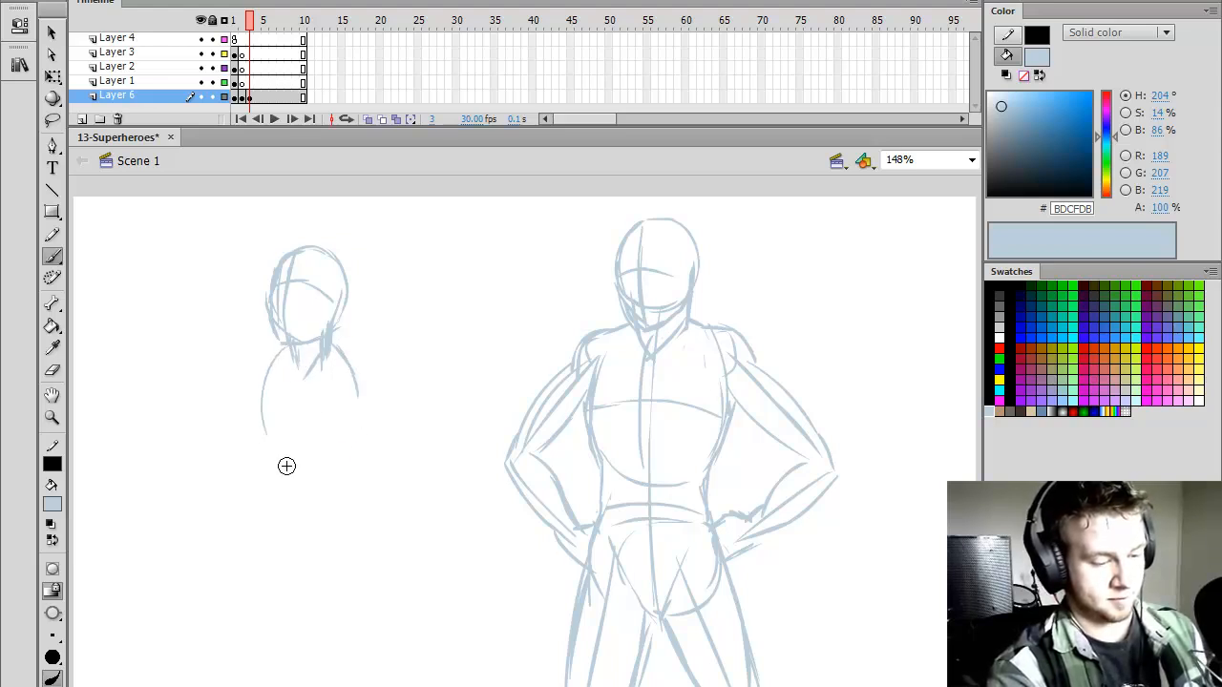
drag(370, 376, 355, 476)
drag(374, 403, 302, 492)
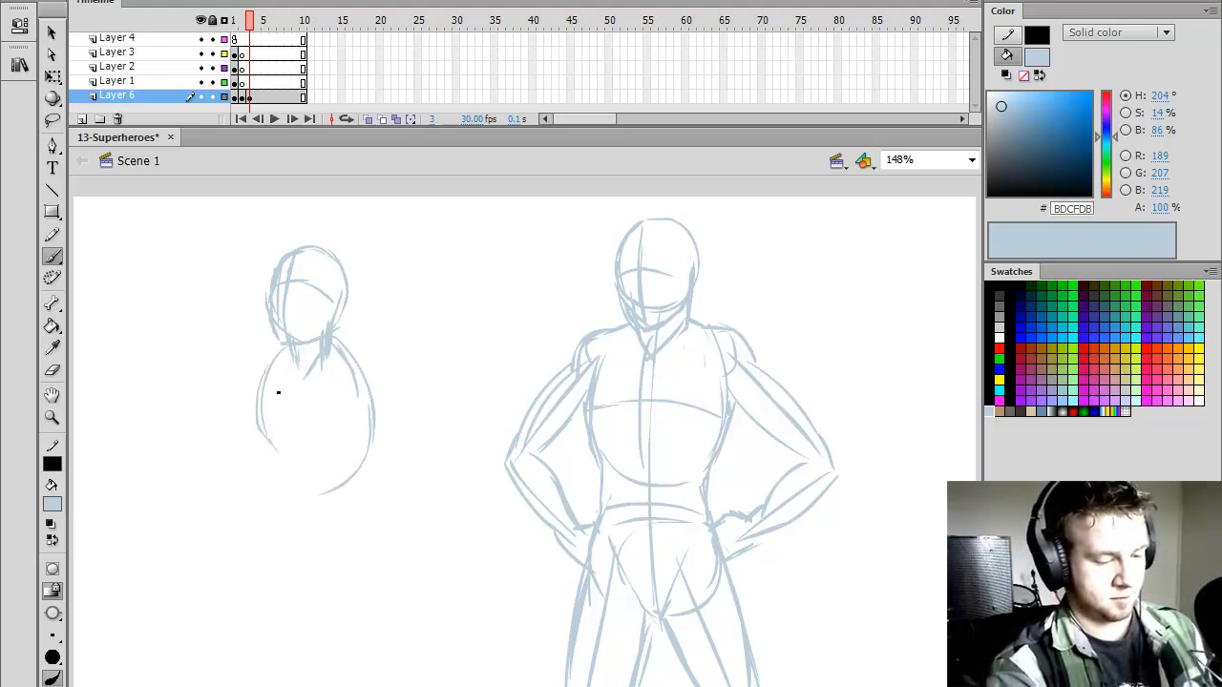
drag(276, 391, 335, 490)
- Add slanted guide lines across the second figure's shoulders and lower ribcage, plus a shoulder joint circle on the viewer's right
drag(243, 311, 386, 403)
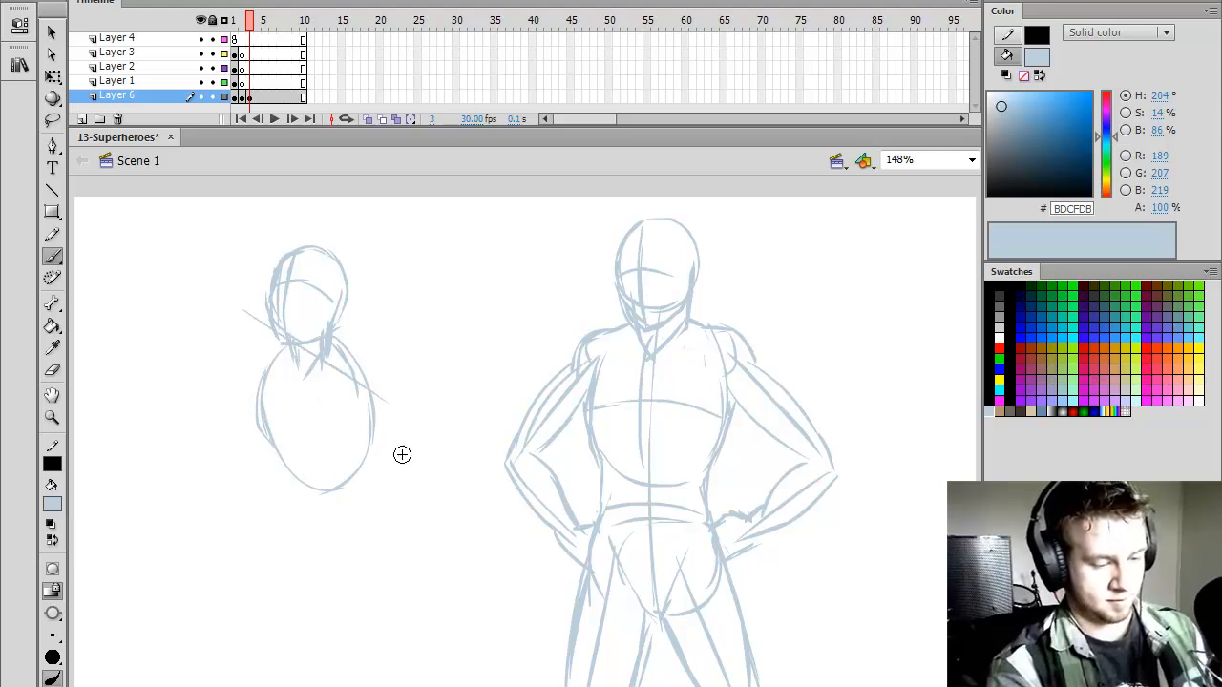
drag(297, 441, 359, 479)
mouse_move(385, 398)
mouse_down()
mouse_move(365, 432)
mouse_move(350, 389)
mouse_up()
key(ctrl+z)
- Check the stick pose on frame 2 and sketch the raised arm with an elbow joint circle up past the stage's upper edge
key(comma)
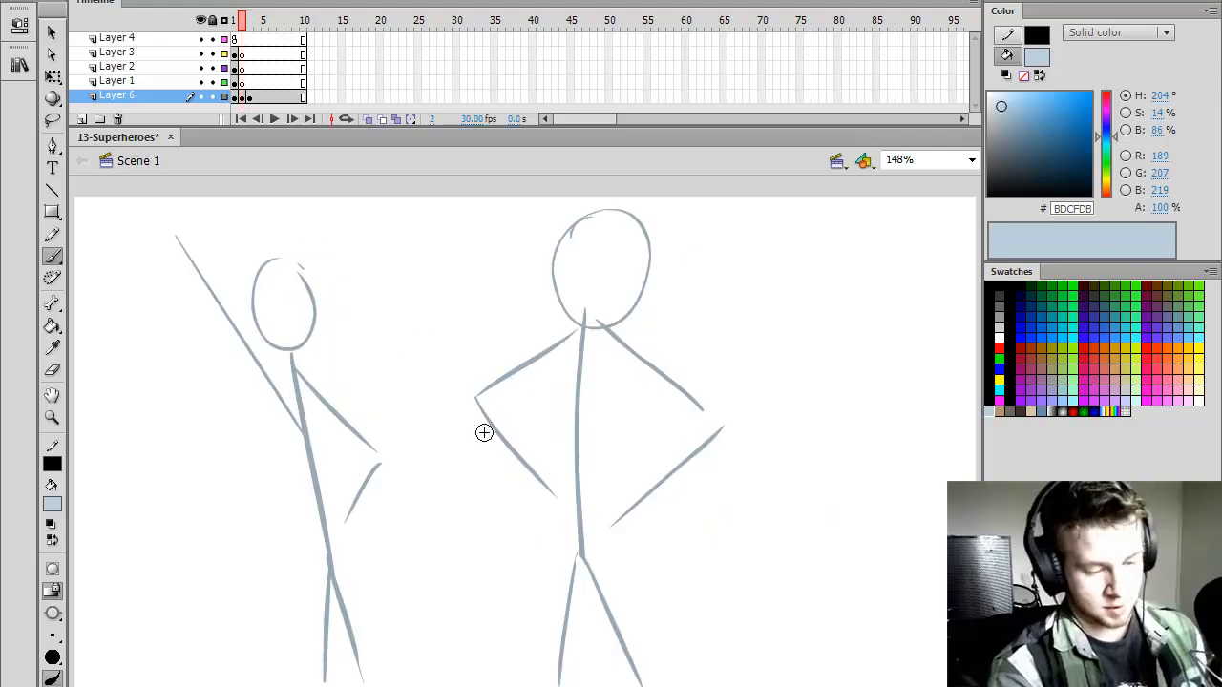
key(period)
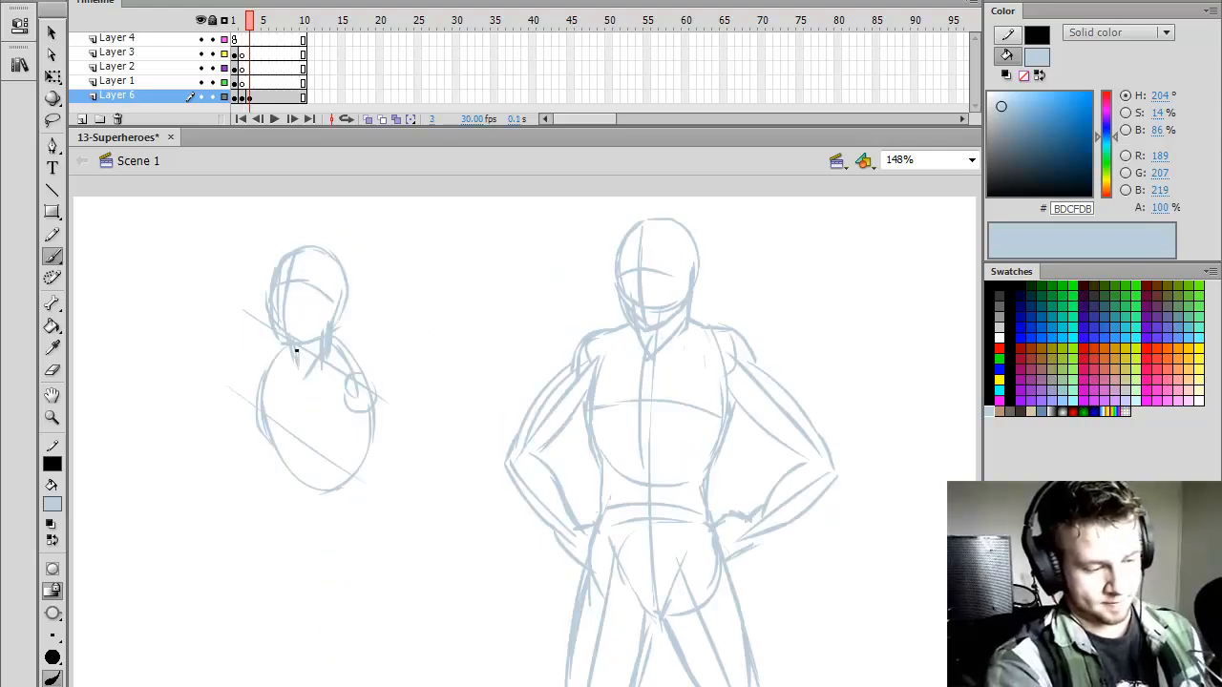
mouse_move(268, 371)
mouse_down()
mouse_move(251, 276)
mouse_move(223, 246)
mouse_move(214, 191)
mouse_up()
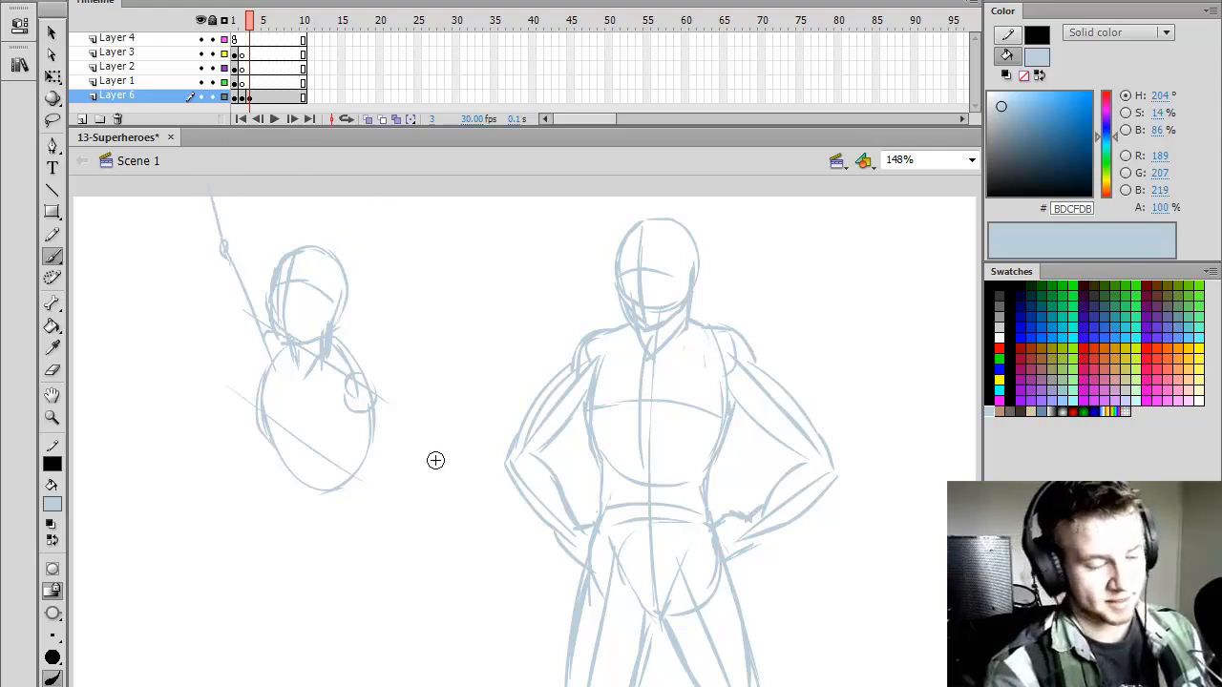
- Draw the second figure's curved centre line from the neck through the ribcage down to the pelvis, redoing unsatisfactory strokes
drag(309, 341, 332, 542)
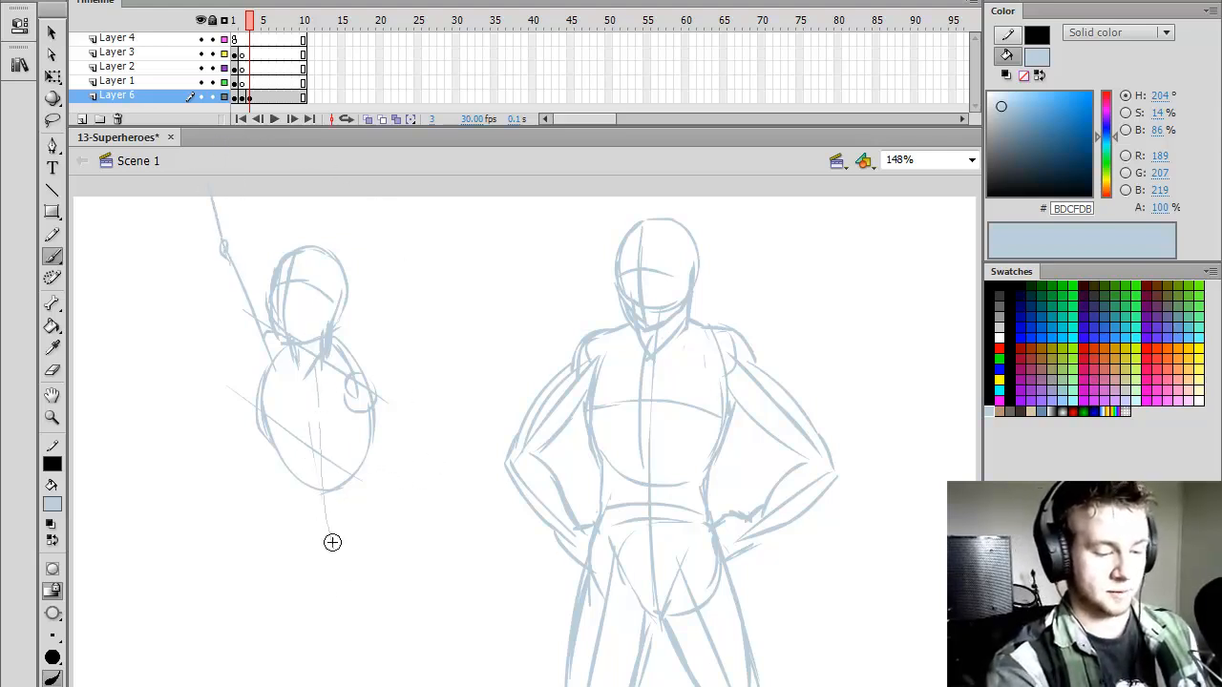
key(ctrl+z)
drag(313, 399, 321, 521)
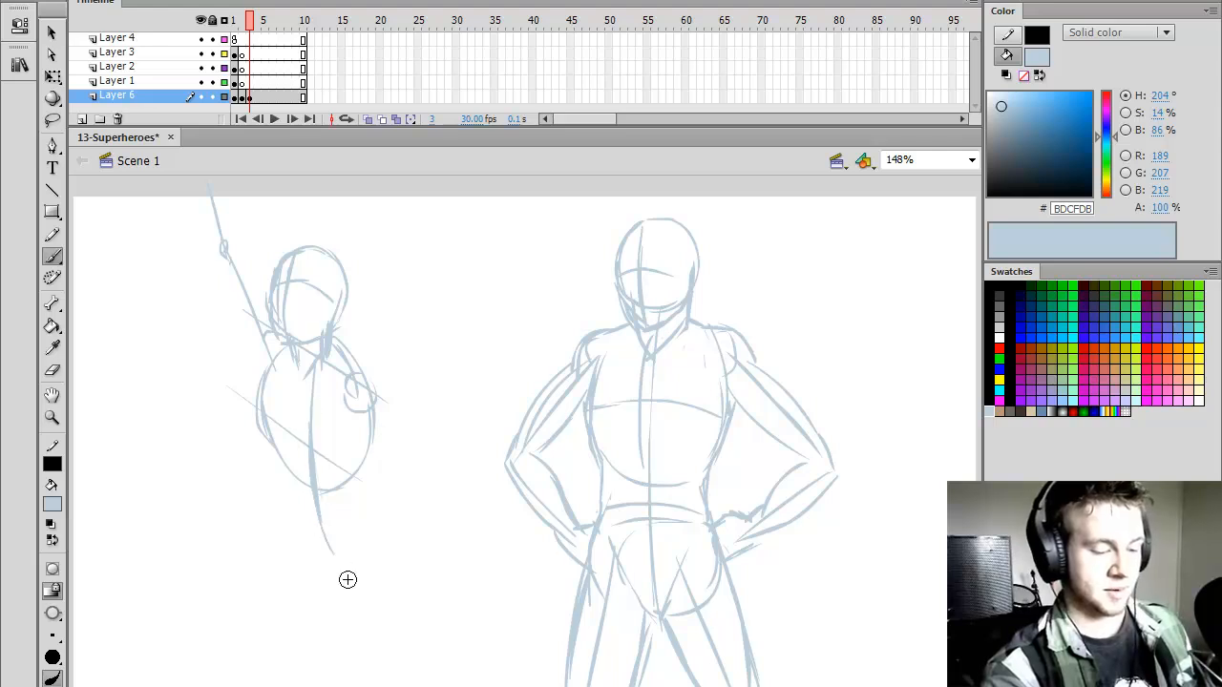
key(ctrl+z)
drag(320, 366, 331, 550)
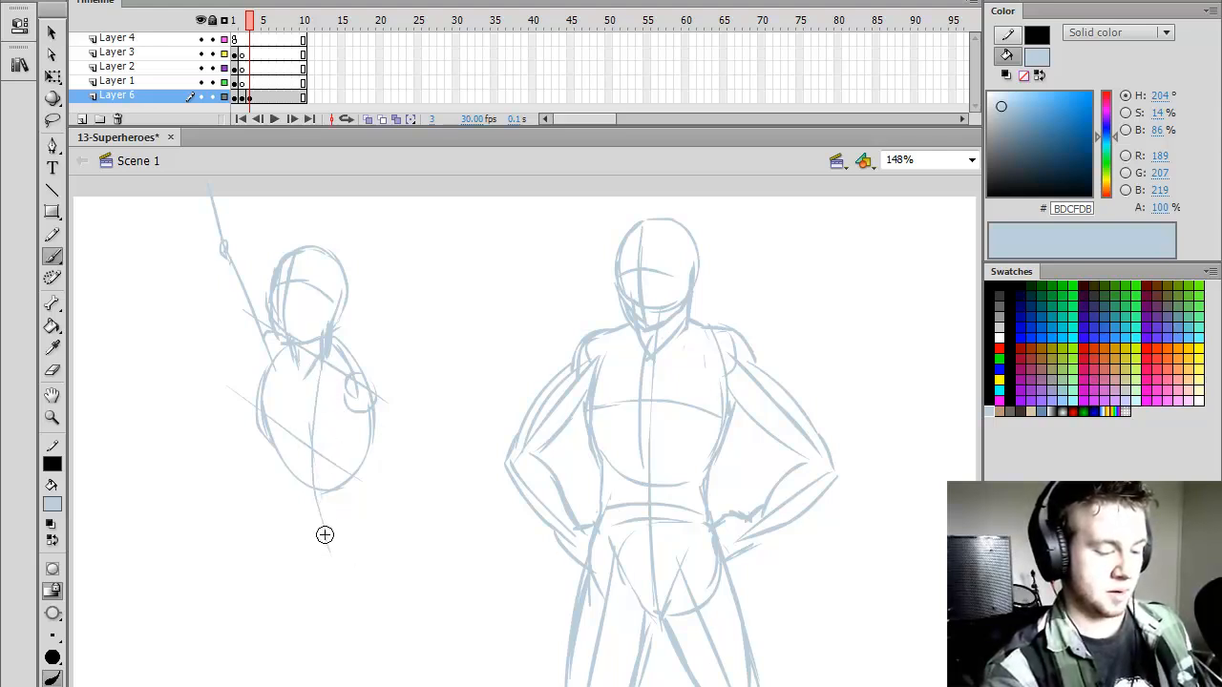
drag(313, 499, 334, 558)
- Sketch a tilted oval pelvis around the lower end of the second figure's centre line
mouse_move(312, 422)
mouse_down()
mouse_move(323, 531)
mouse_move(370, 536)
mouse_up()
drag(318, 505, 286, 534)
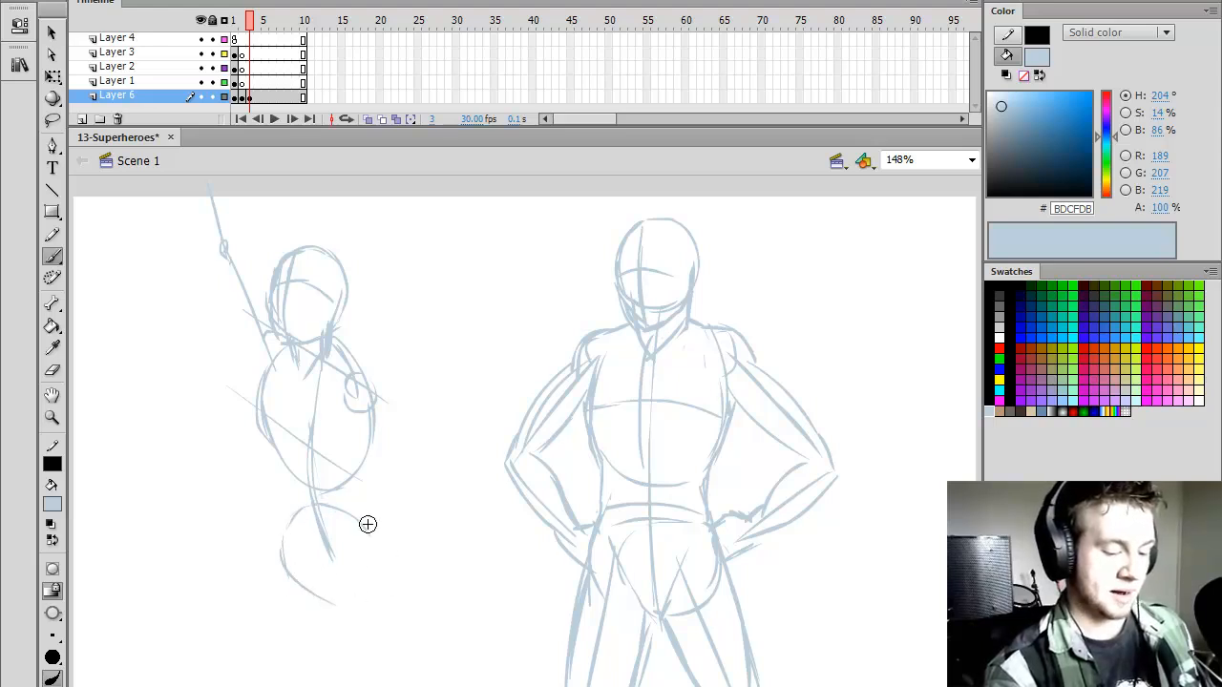
drag(378, 558, 325, 606)
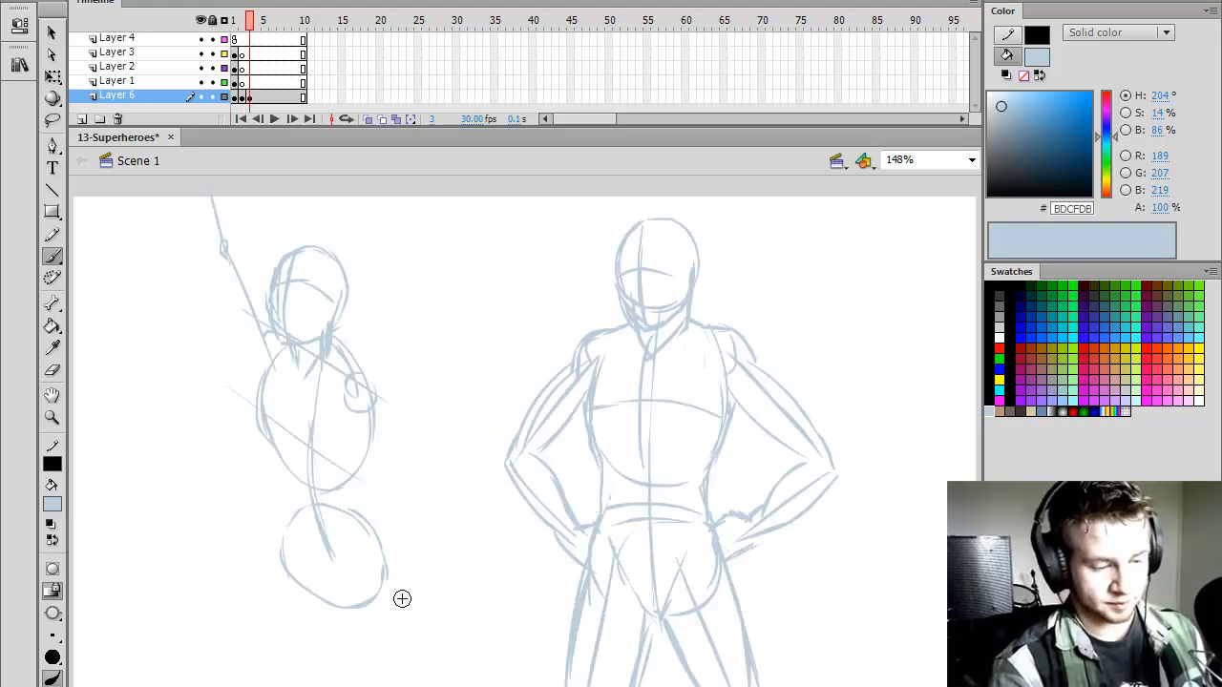
- Select the second figure's lower ribcage and pelvis with Free Transform and squash them slightly vertically to shorten the torso
key(q)
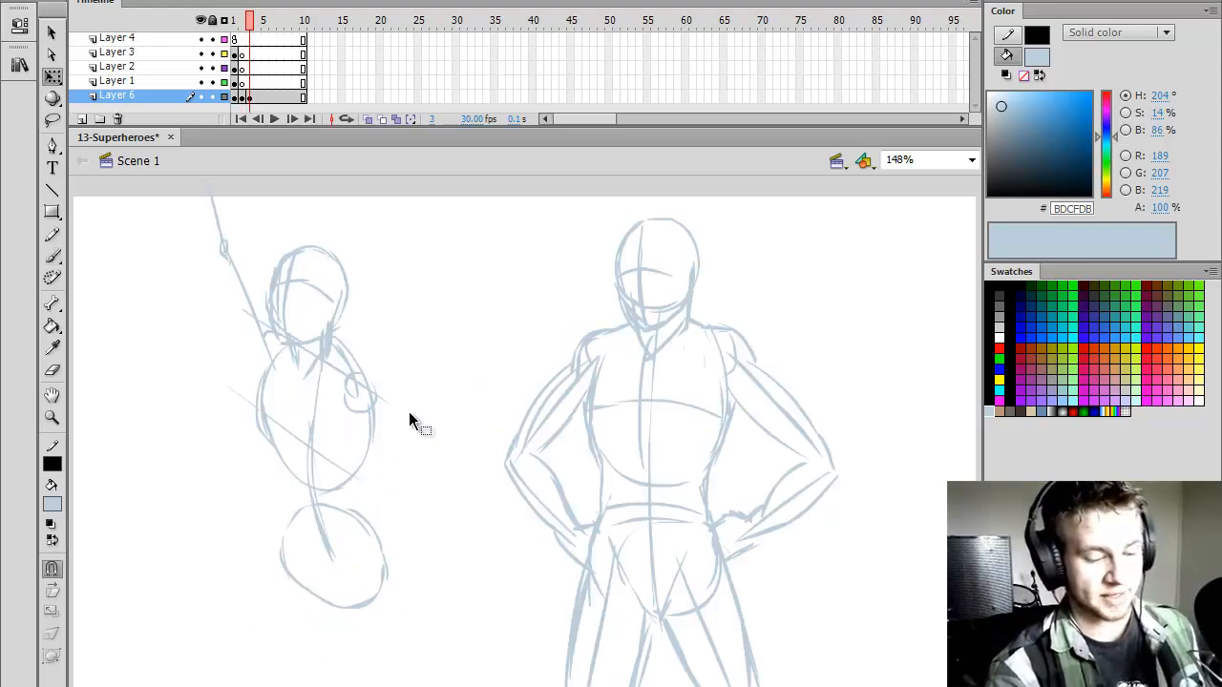
drag(409, 413, 232, 650)
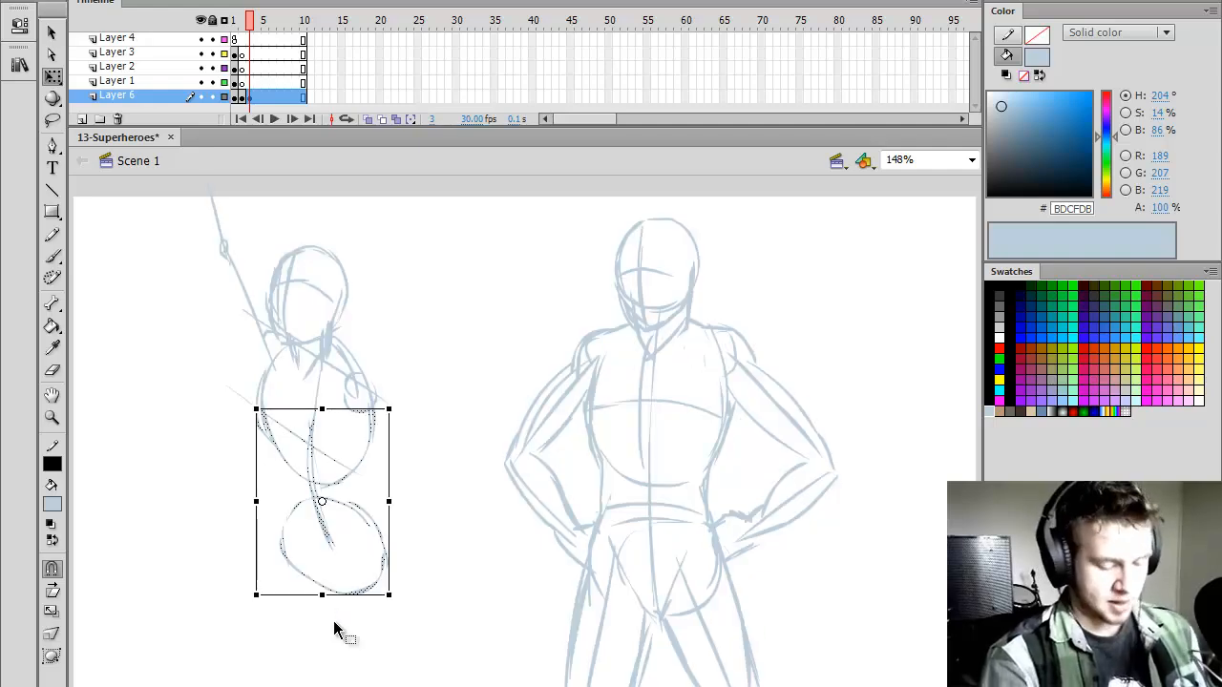
key(b)
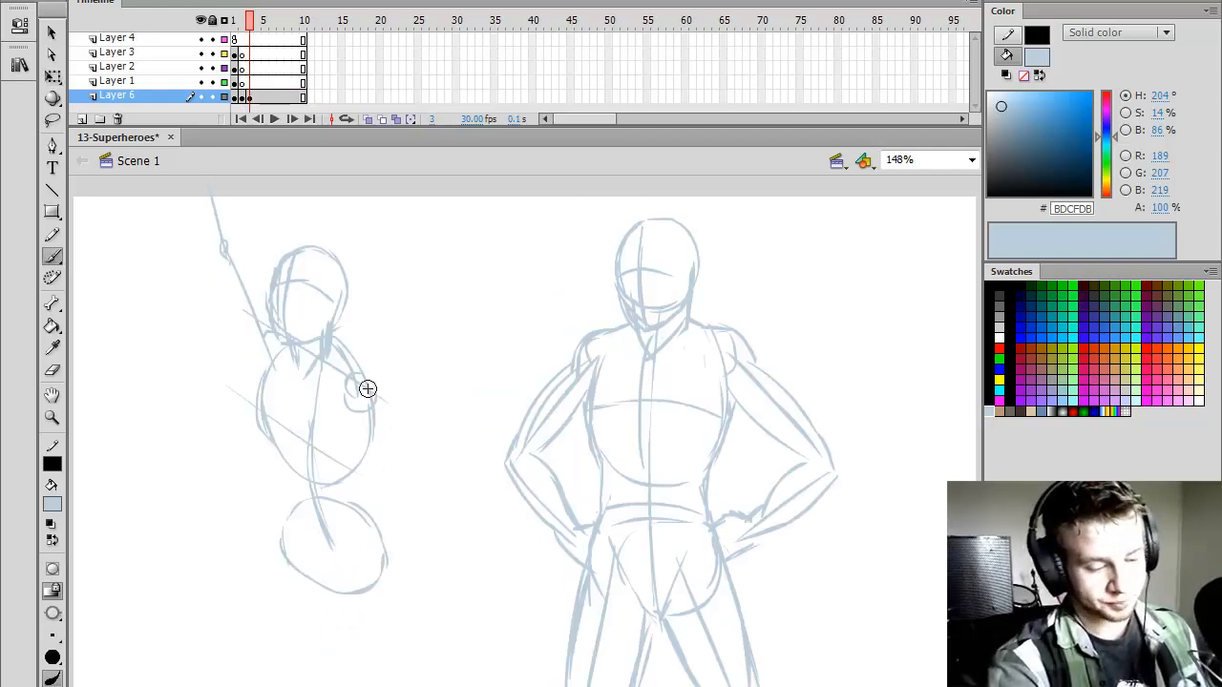
drag(368, 389, 420, 504)
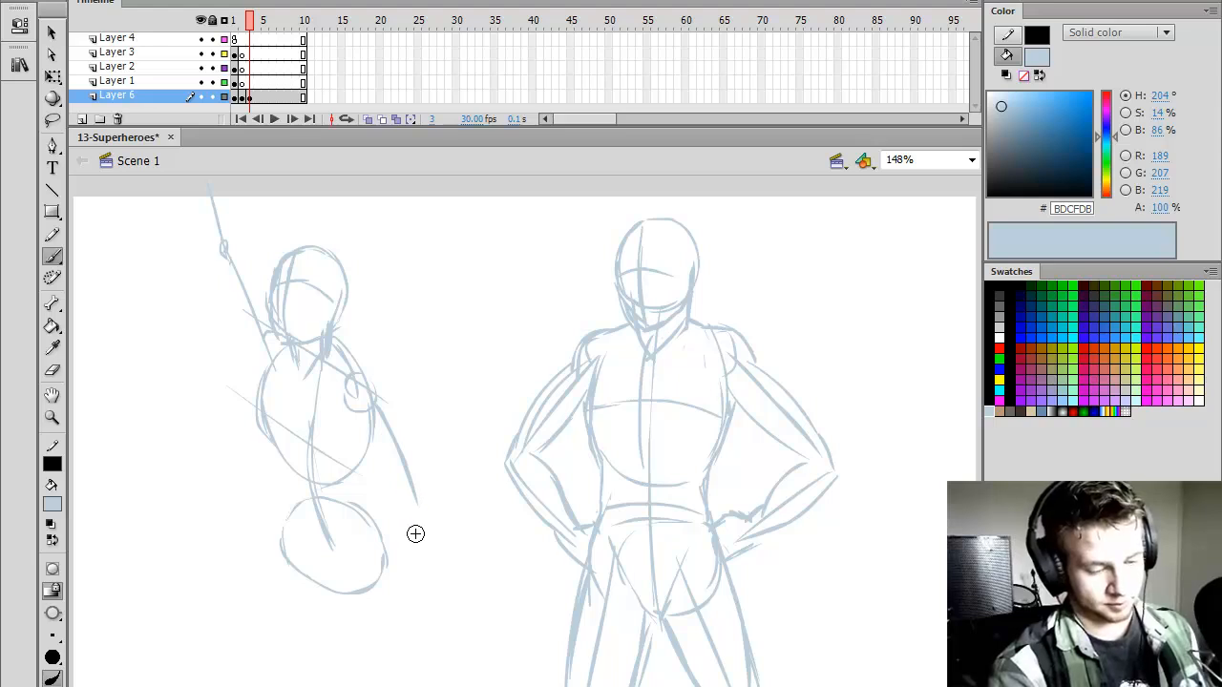
key(ctrl+z)
drag(369, 389, 430, 446)
key(ctrl+z)
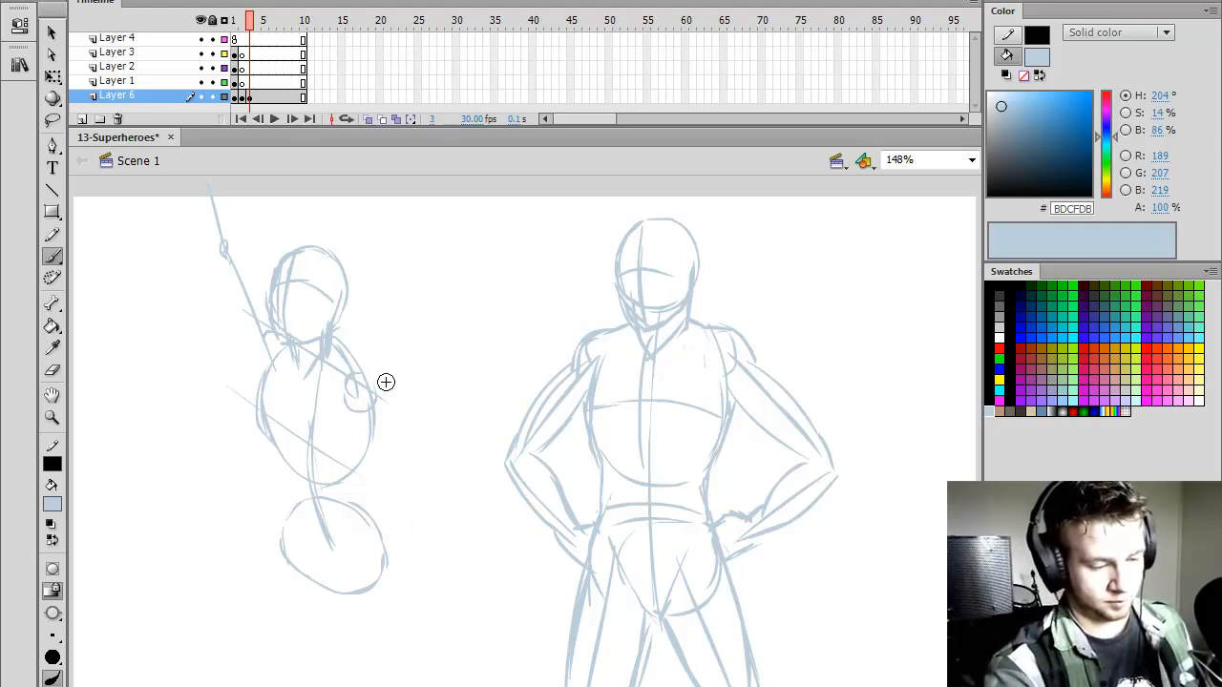
- Sketch the lowered arm with shoulder cap, bent elbow and rounded hand near the hip, plus the leg line on the viewer's right
drag(381, 399, 439, 503)
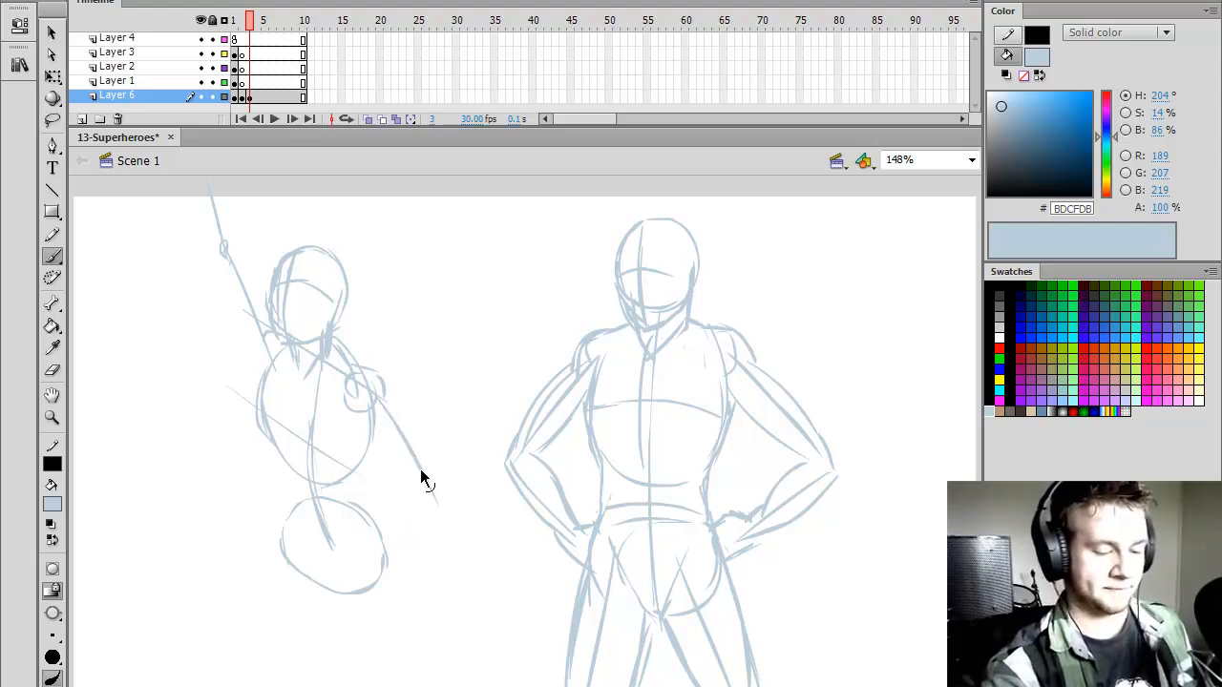
key(ctrl+z)
mouse_move(373, 384)
mouse_down()
mouse_move(440, 487)
mouse_move(434, 478)
mouse_move(418, 518)
mouse_up()
drag(386, 571, 422, 686)
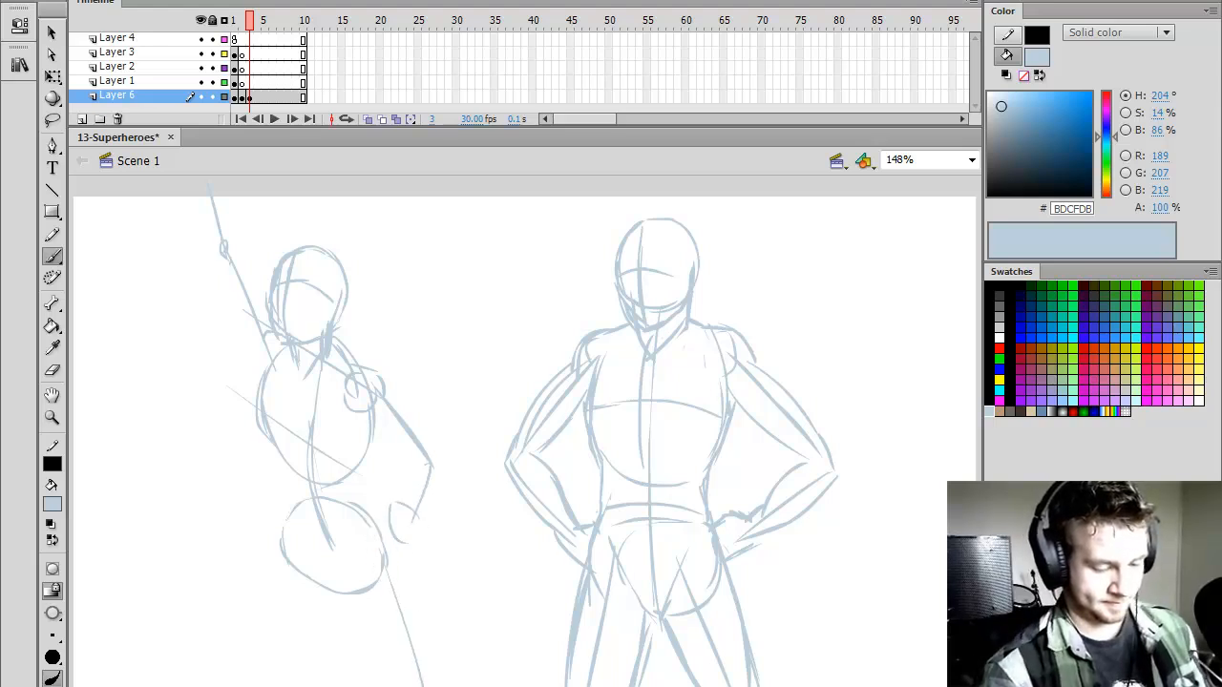
mouse_move(293, 537)
mouse_down()
mouse_move(235, 638)
mouse_move(199, 665)
mouse_move(342, 623)
mouse_up()
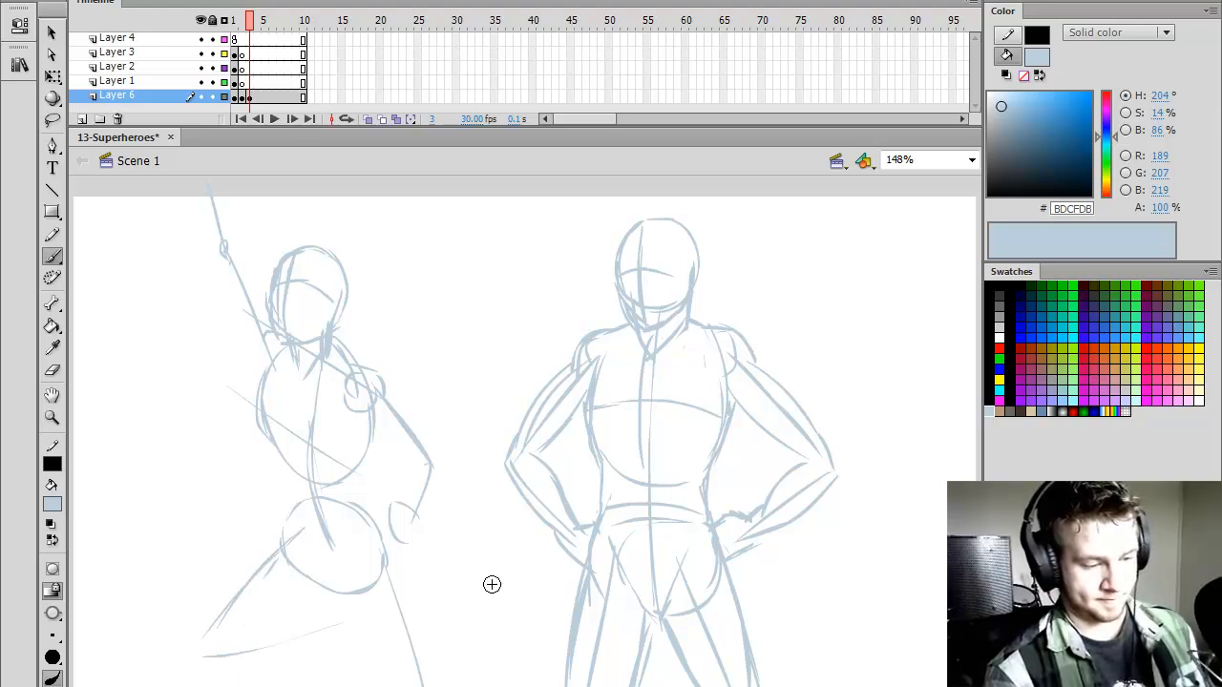
key(ctrl+z)
key(ctrl+z)
key(ctrl+z)
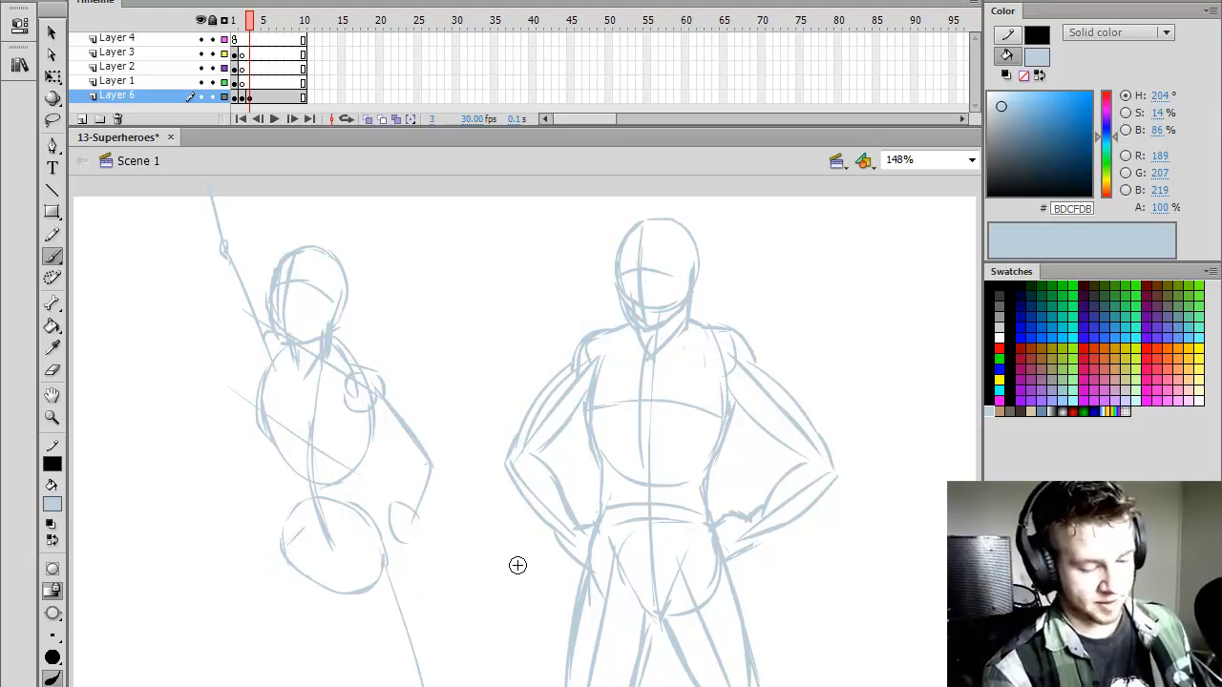
drag(321, 563, 368, 685)
key(ctrl+z)
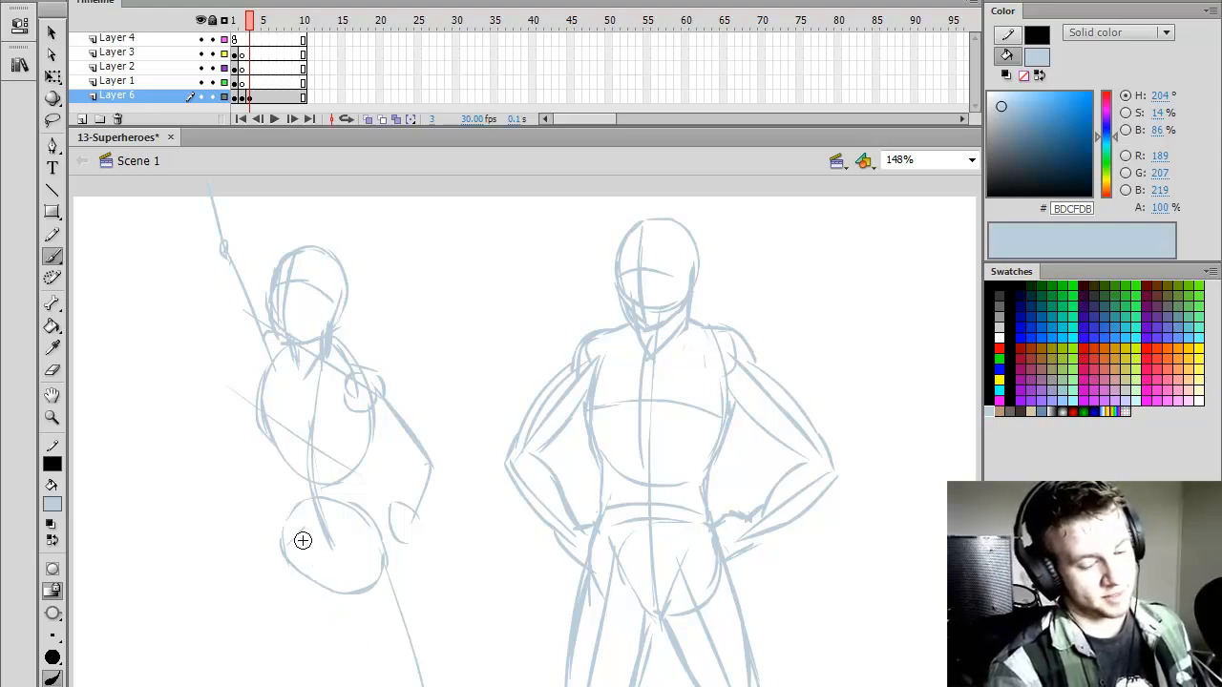
- Sketch the second figure's other leg line diagonally from the pelvis on the viewer's left to the bottom of the visible stage
drag(299, 549, 378, 685)
key(ctrl+z)
key(ctrl+z)
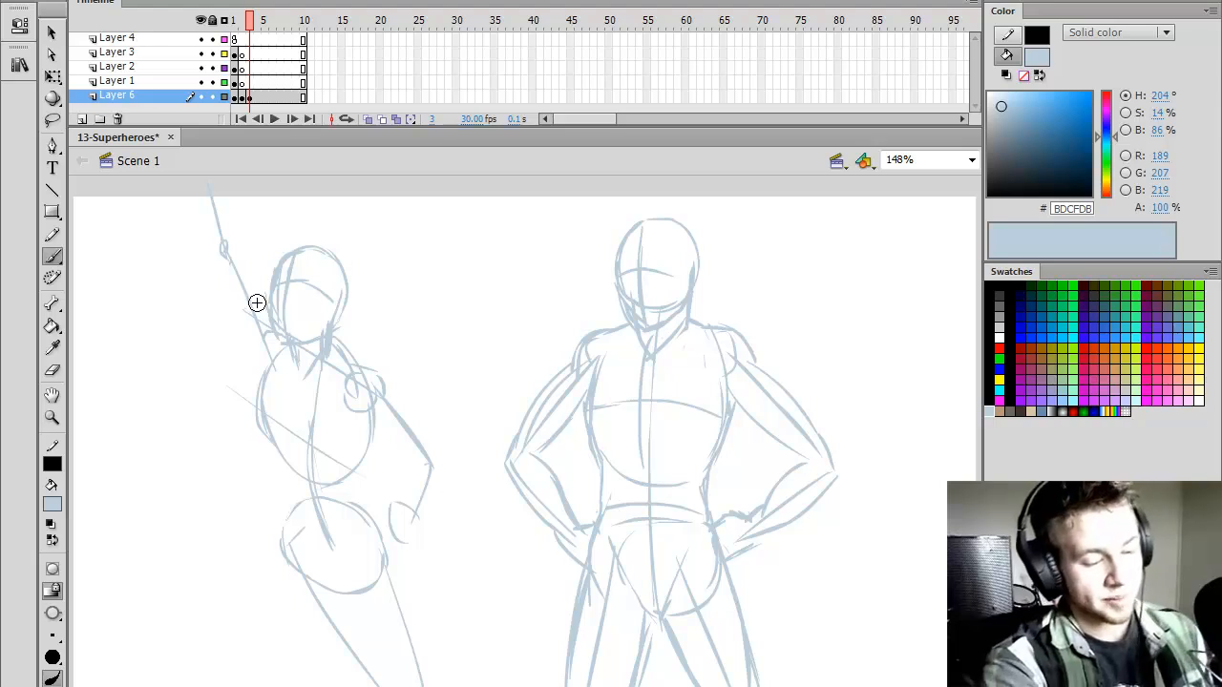
- Thicken the second figure's raised arm and bent lowered arm with outer contours, and round out the fist by the hip
drag(226, 271, 266, 372)
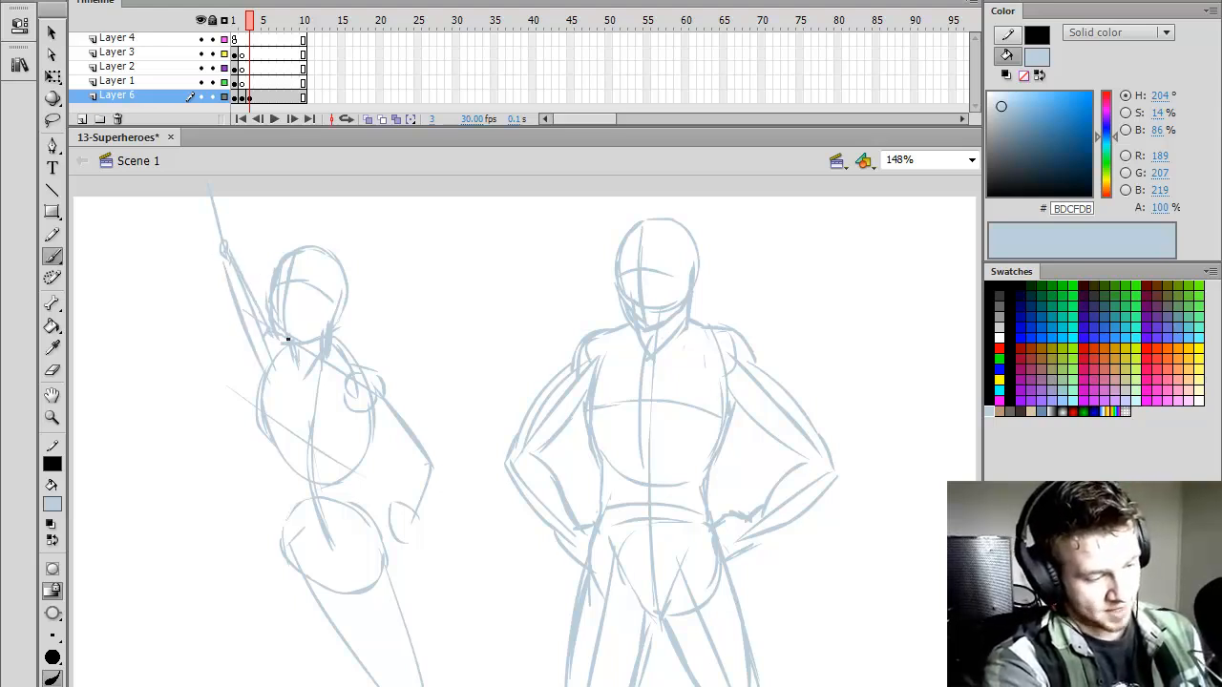
mouse_move(268, 319)
mouse_down()
mouse_move(224, 245)
mouse_move(224, 204)
mouse_move(218, 263)
mouse_up()
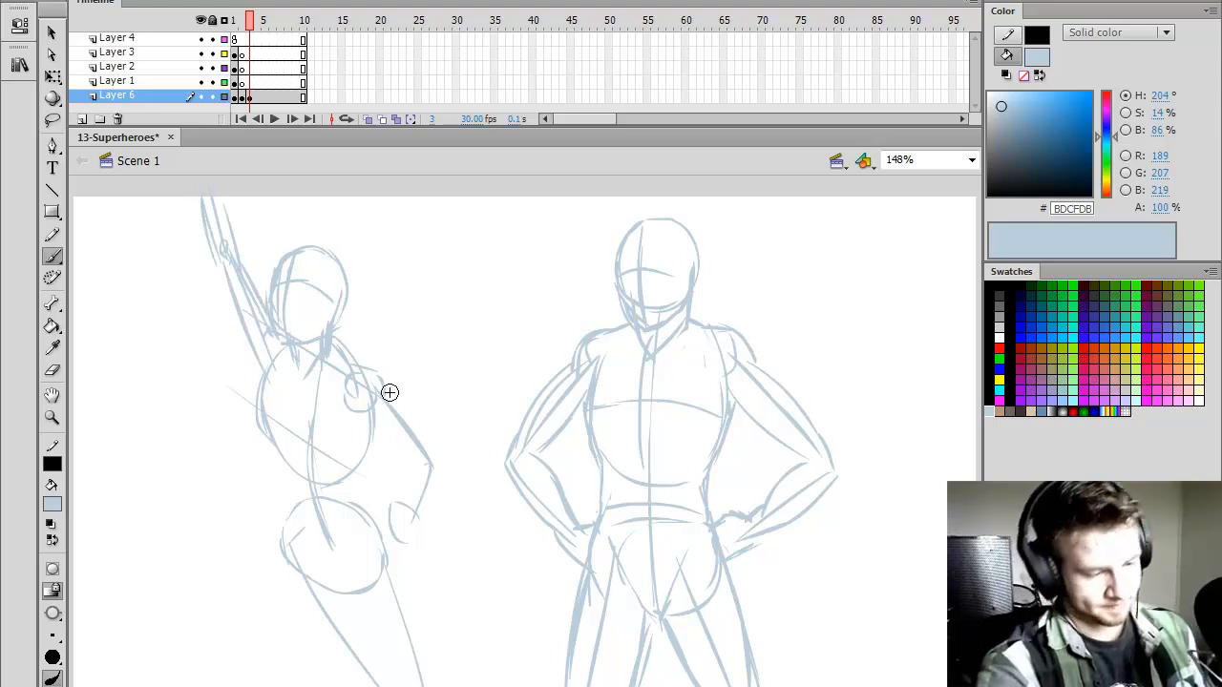
mouse_move(382, 387)
mouse_down()
mouse_move(430, 459)
mouse_move(416, 459)
mouse_up()
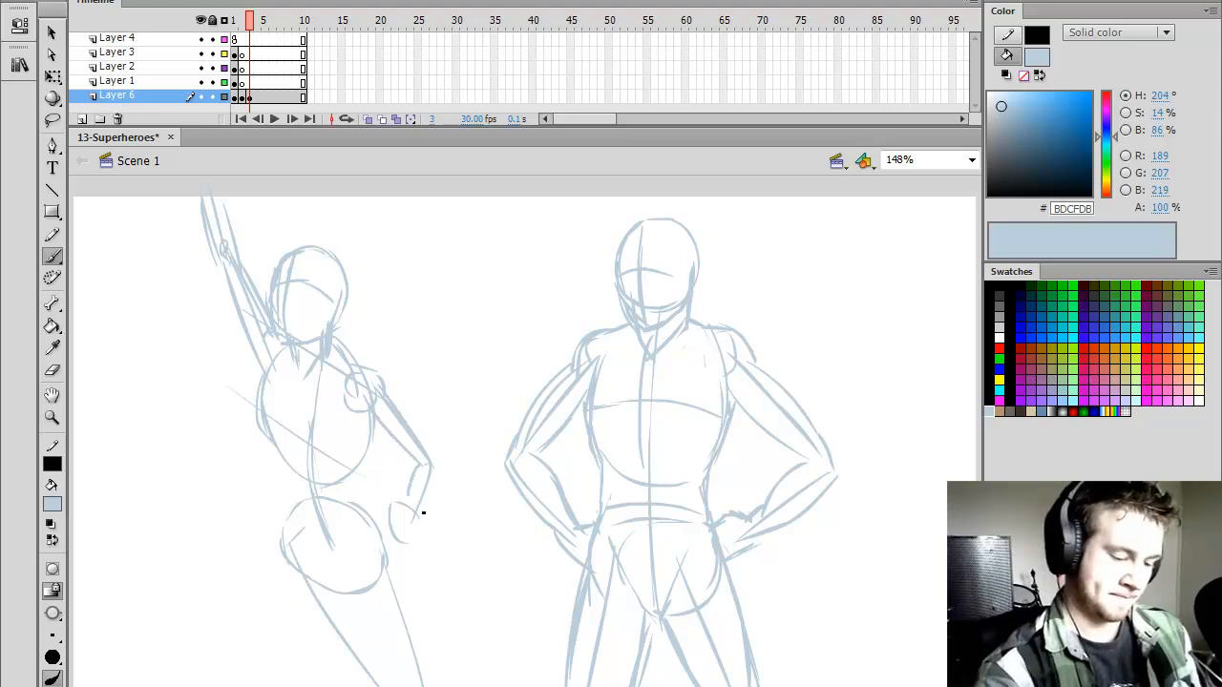
mouse_move(423, 513)
mouse_down()
mouse_move(424, 484)
mouse_move(449, 488)
mouse_move(401, 522)
mouse_move(407, 554)
mouse_move(413, 488)
mouse_move(416, 545)
mouse_up()
drag(413, 464, 400, 496)
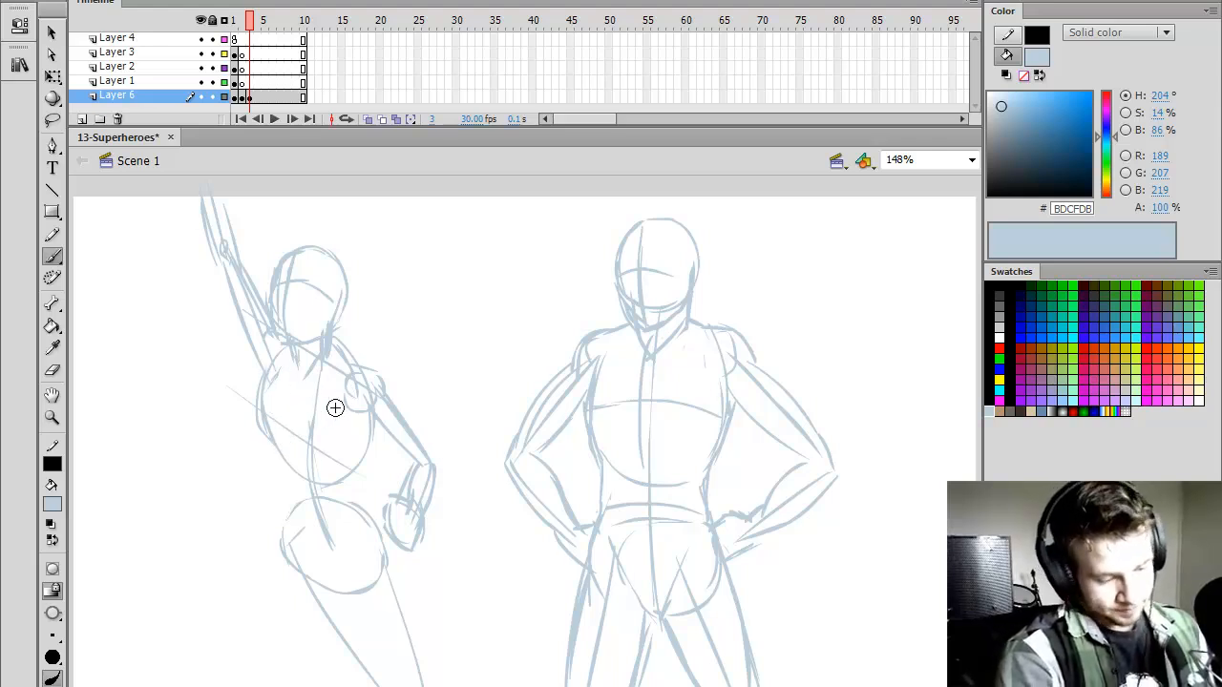
- Sketch the second figure's two round breast forms and narrow waist contours, cleaning up stray lines around the shoulder and ribcage
mouse_move(283, 399)
mouse_down()
mouse_move(283, 456)
mouse_move(313, 477)
mouse_move(328, 422)
mouse_move(331, 473)
mouse_move(331, 427)
mouse_up()
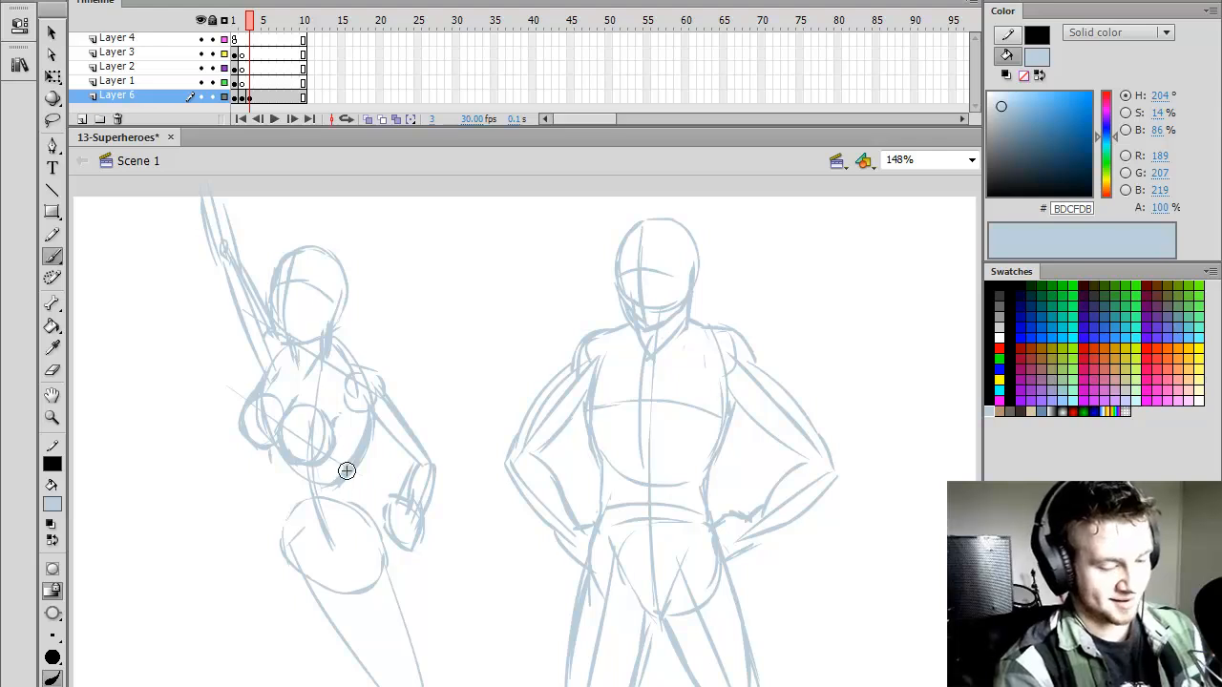
key(e)
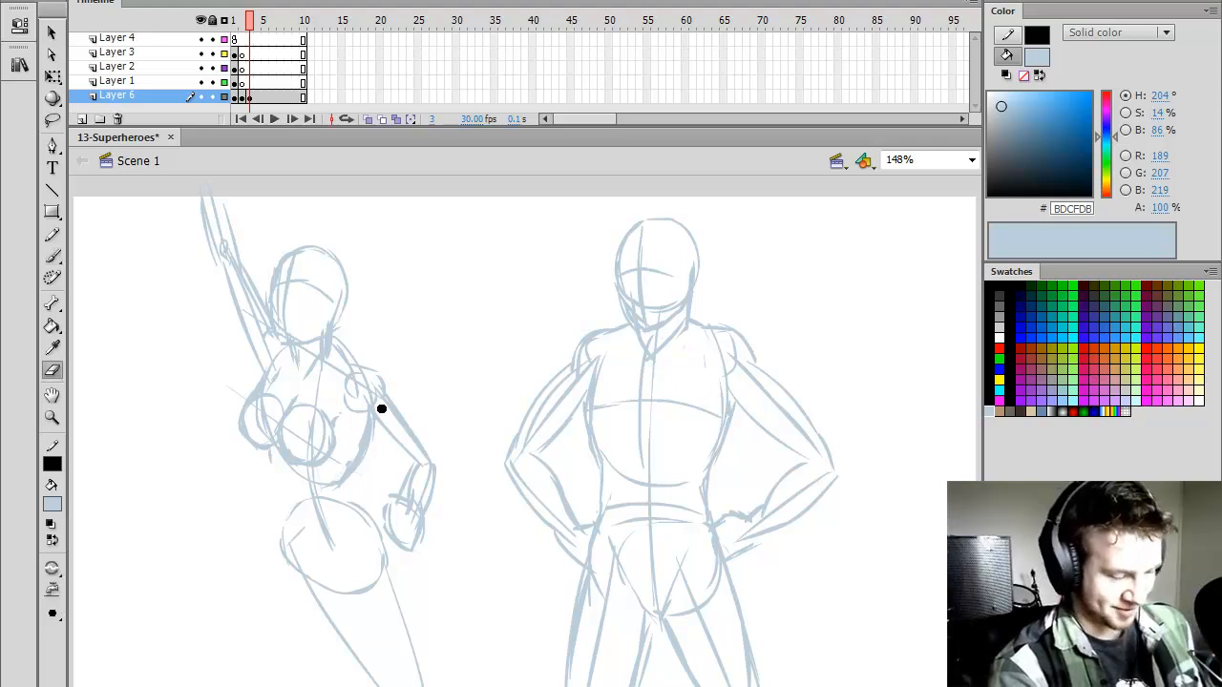
key(b)
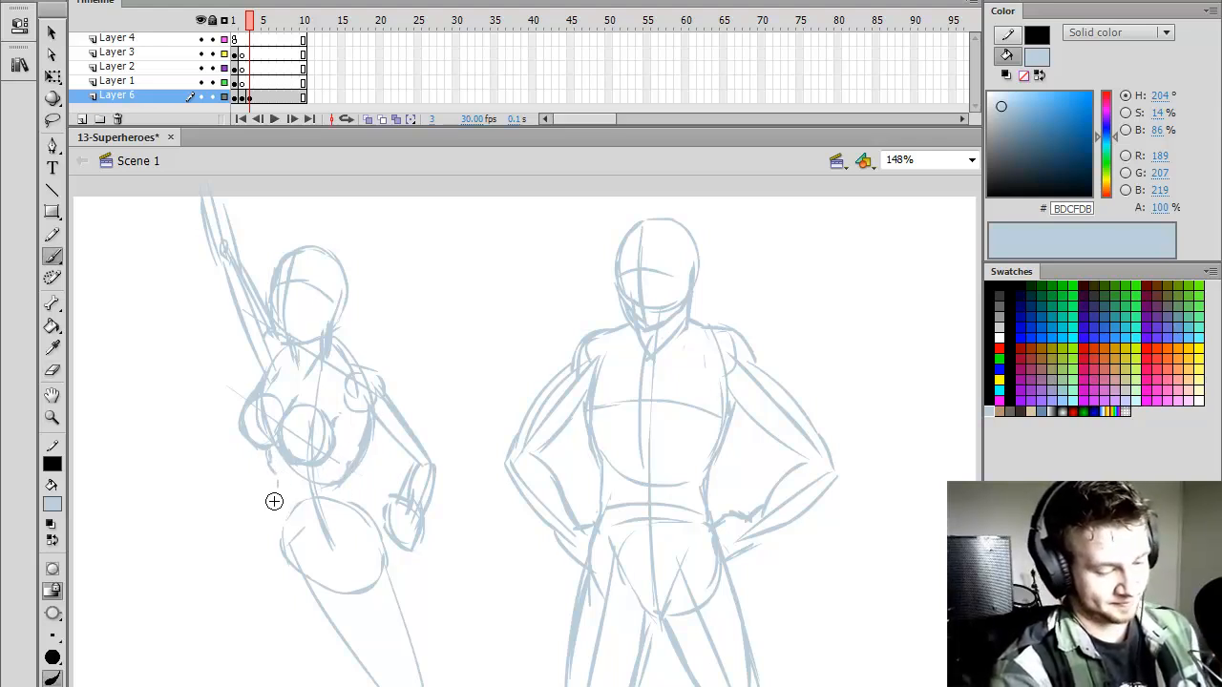
drag(278, 441, 296, 540)
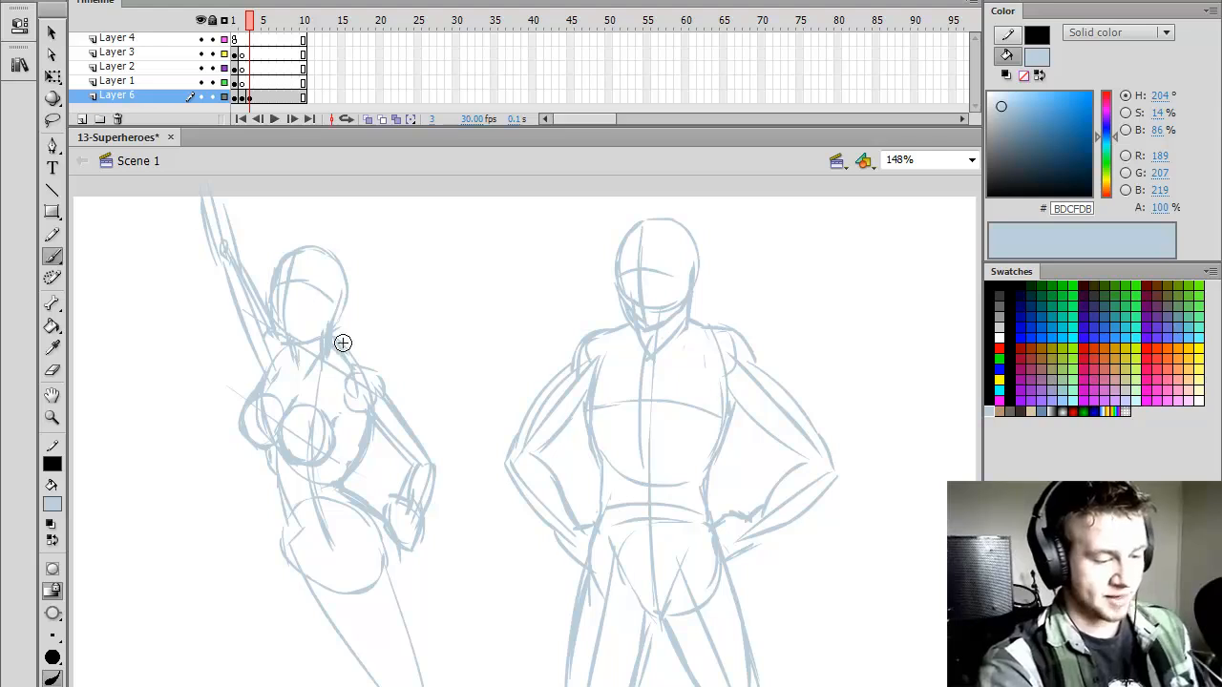
key(e)
key(b)
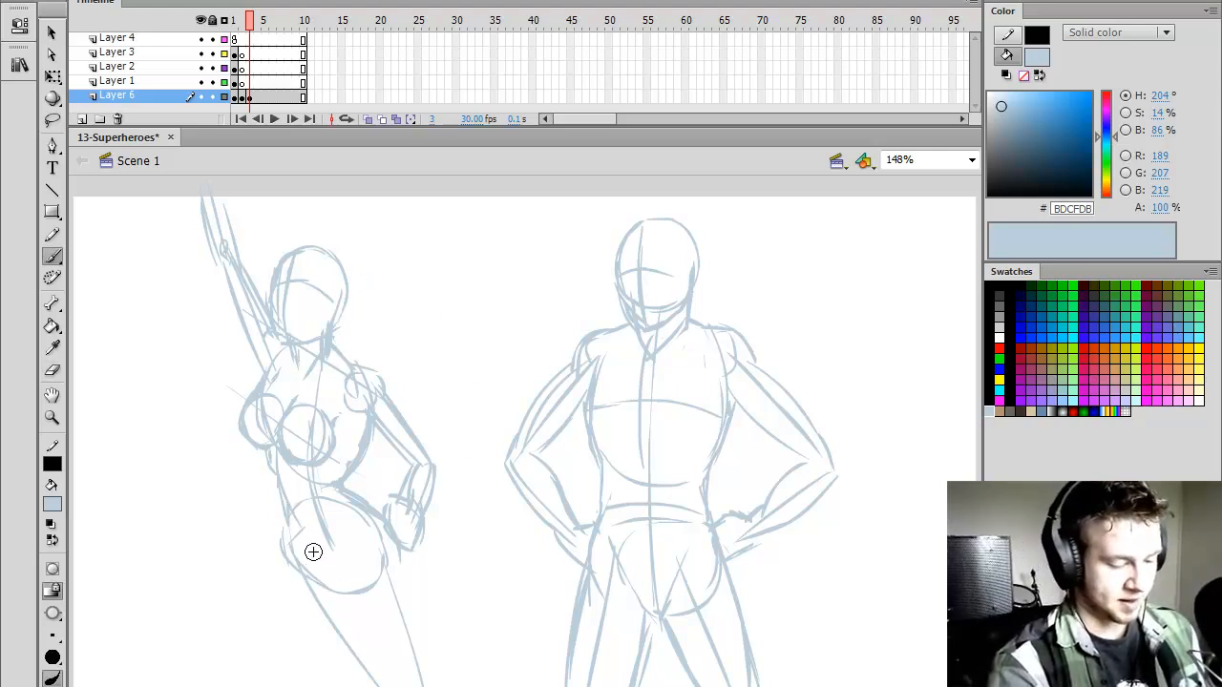
- Contour the second figure's hips and both thighs down to the bottom of the visible stage, and reinforce the raised arm's outline
drag(283, 491, 294, 569)
drag(280, 519, 308, 585)
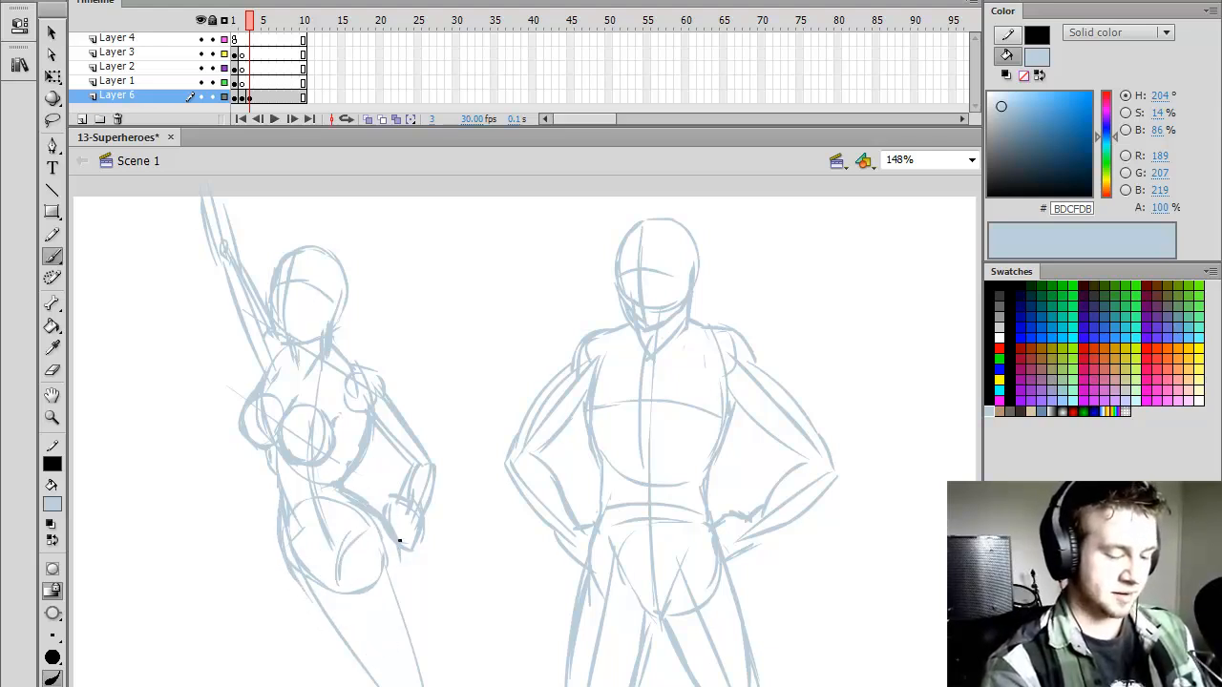
drag(351, 588, 392, 686)
drag(344, 585, 394, 686)
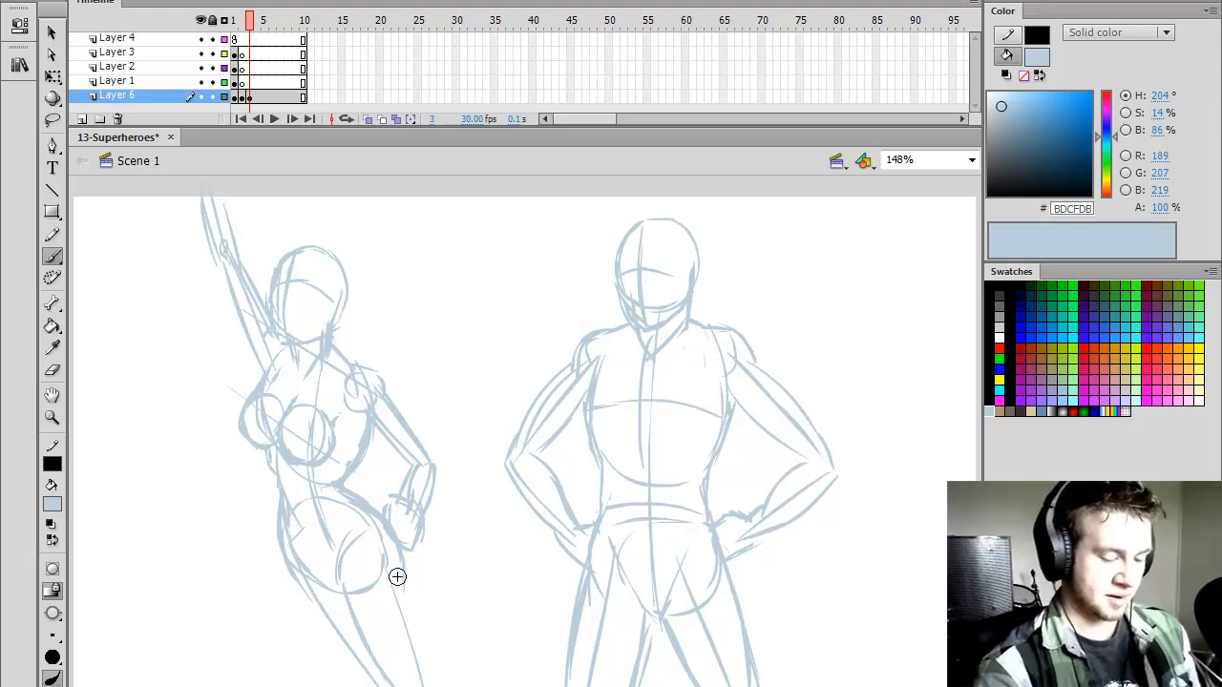
drag(397, 576, 429, 684)
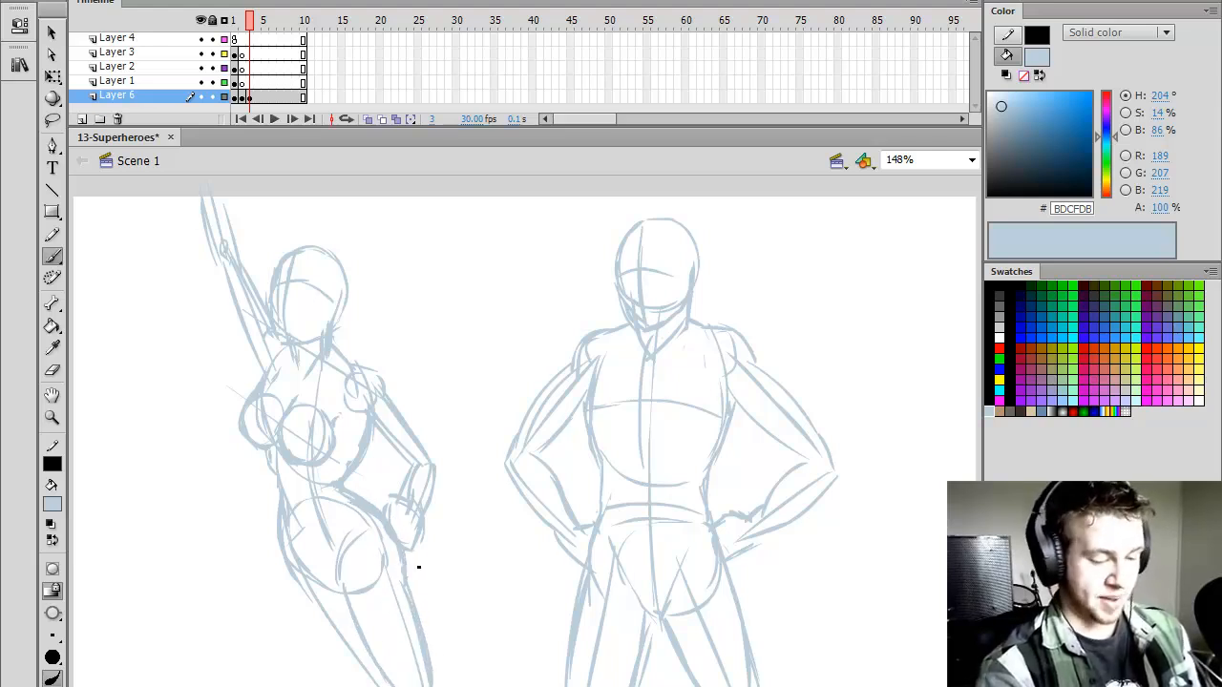
drag(297, 563, 390, 685)
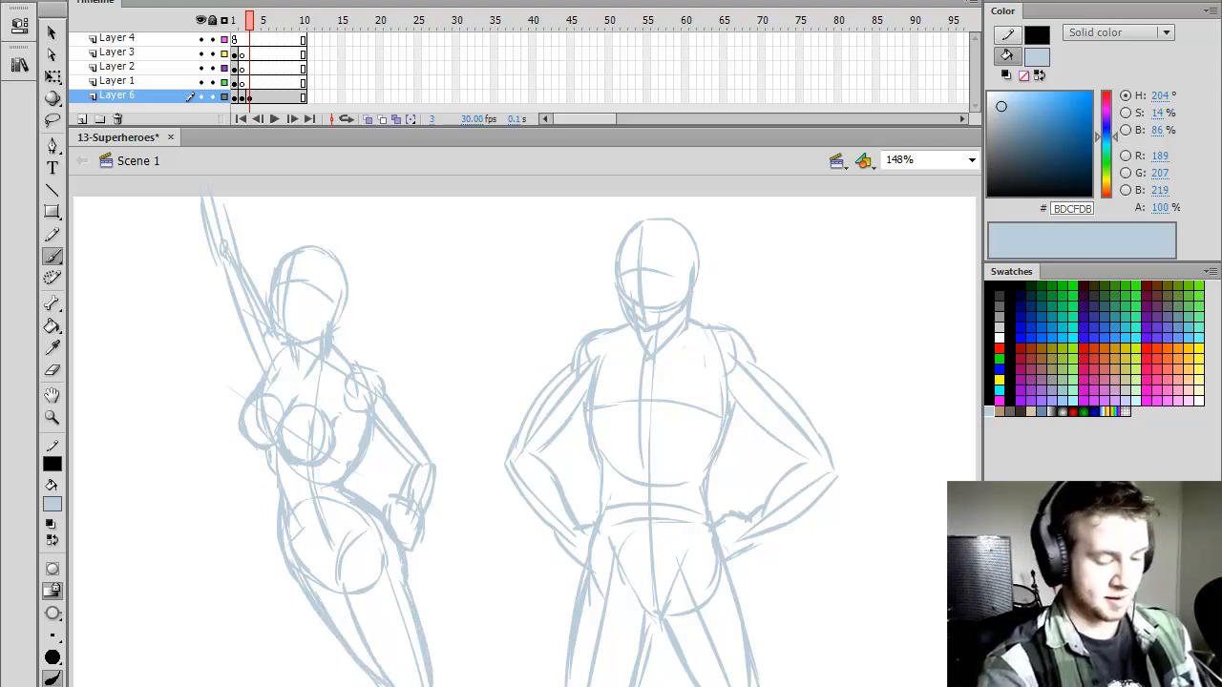
drag(258, 376, 205, 221)
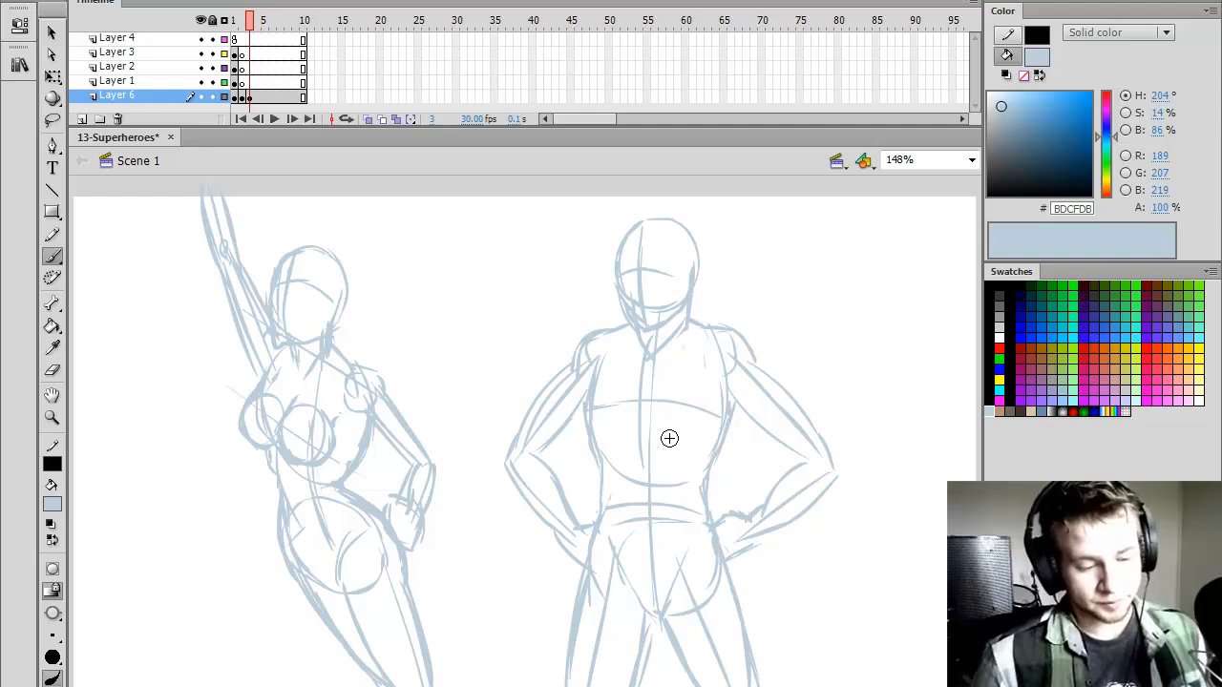
- Flip between the current frame and the previous one to compare the body construction with the stick-figure poses
key(comma)
key(period)
key(comma)
key(period)
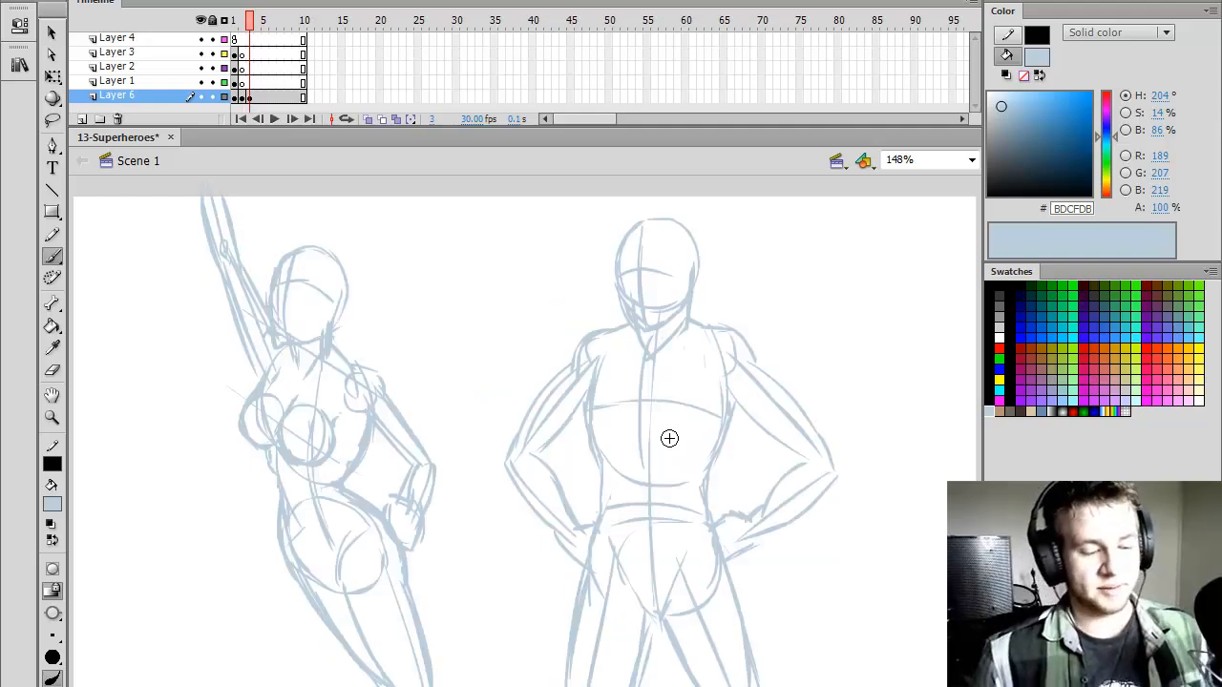
key(q)
key(comma)
key(period)
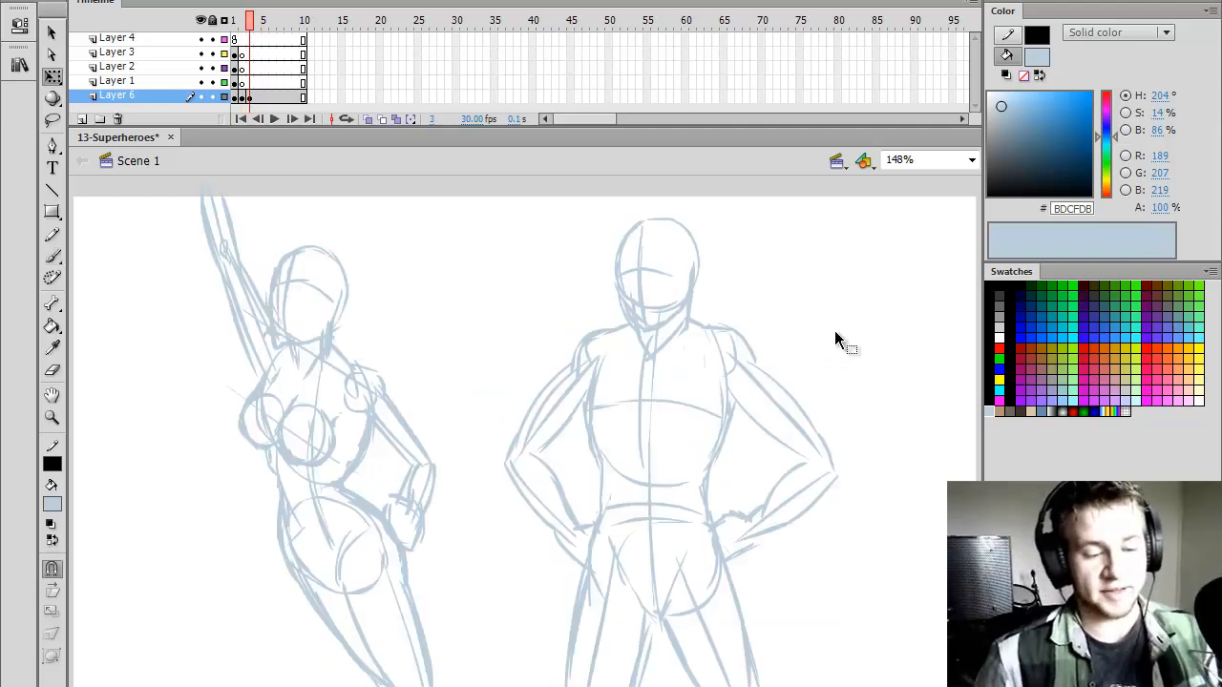
key(comma)
key(period)
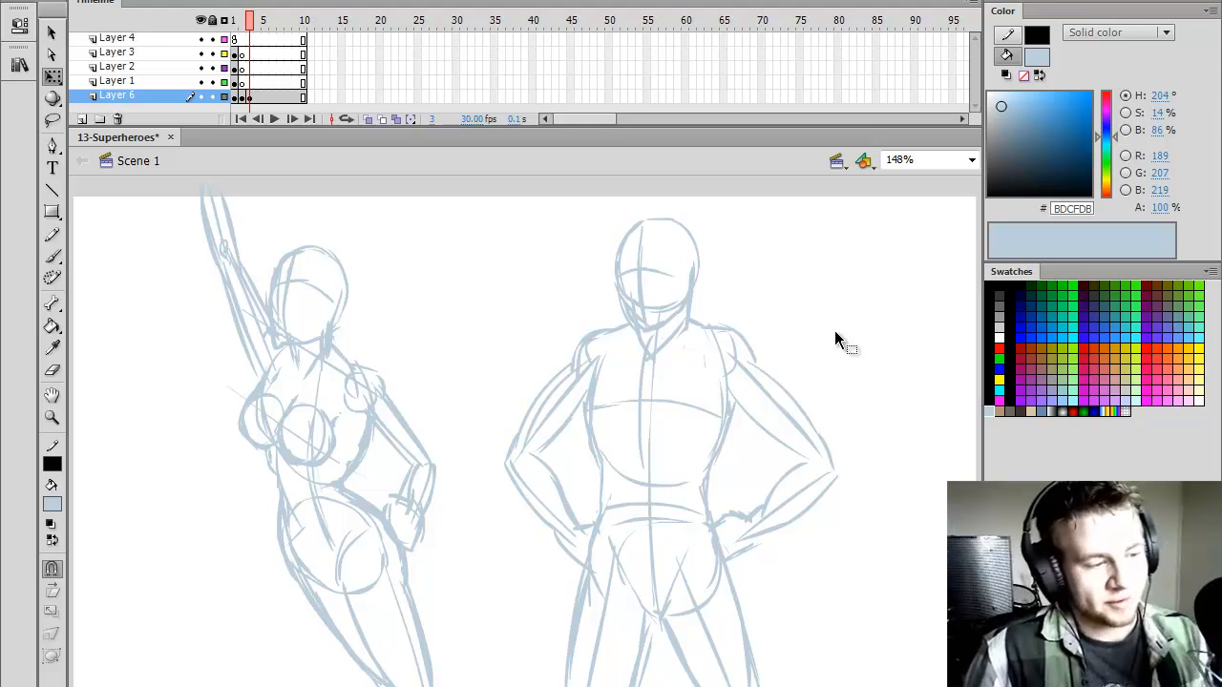
- Add a keyframe on Layer 6 and a blank keyframe on Layer 1 at frame 4, and ready the Brush with black fill
key(F7)
click(256, 82)
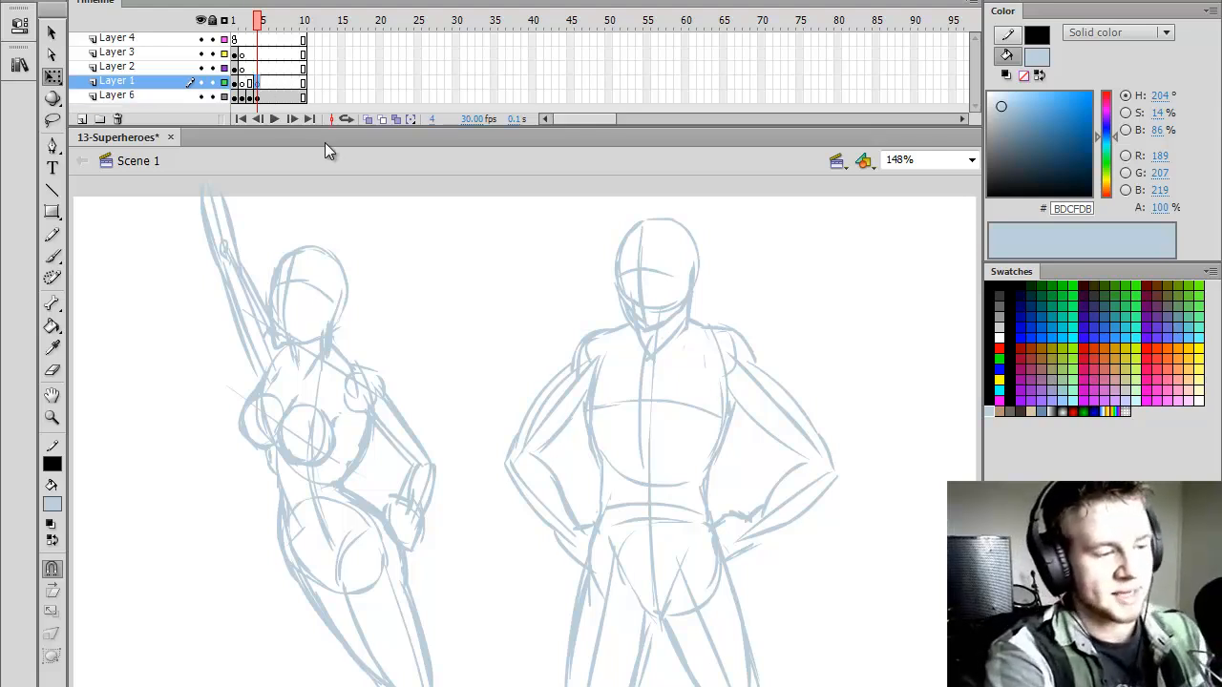
key(z)
click(638, 315)
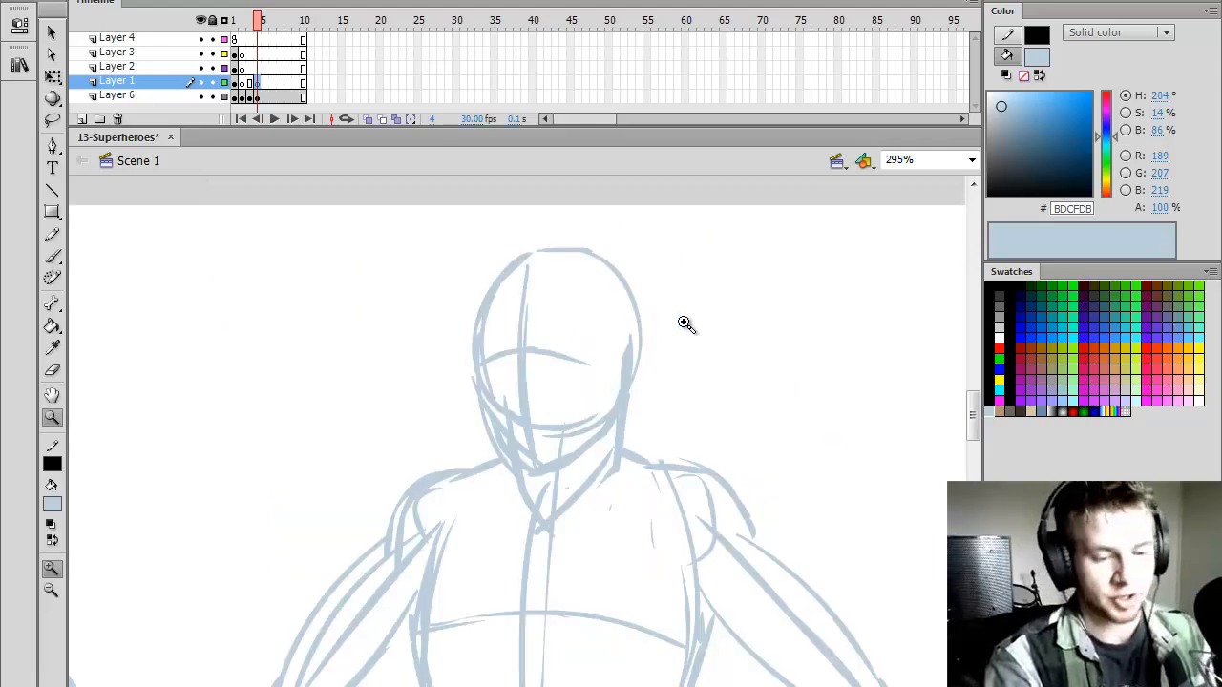
drag(978, 399, 975, 427)
click(999, 286)
key(b)
- Frame the hands-on-hips figure's head and torso at 250% zoom and set the brush fill to dark gray 666666
click(927, 160)
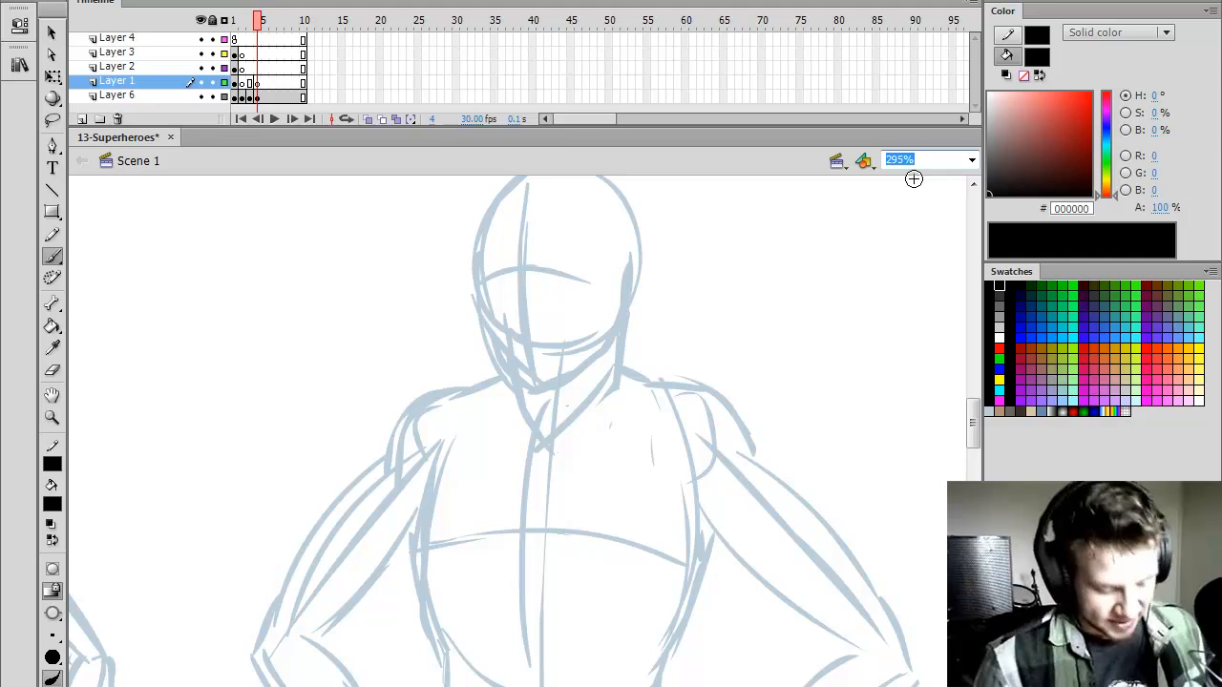
text(200)
key(Return)
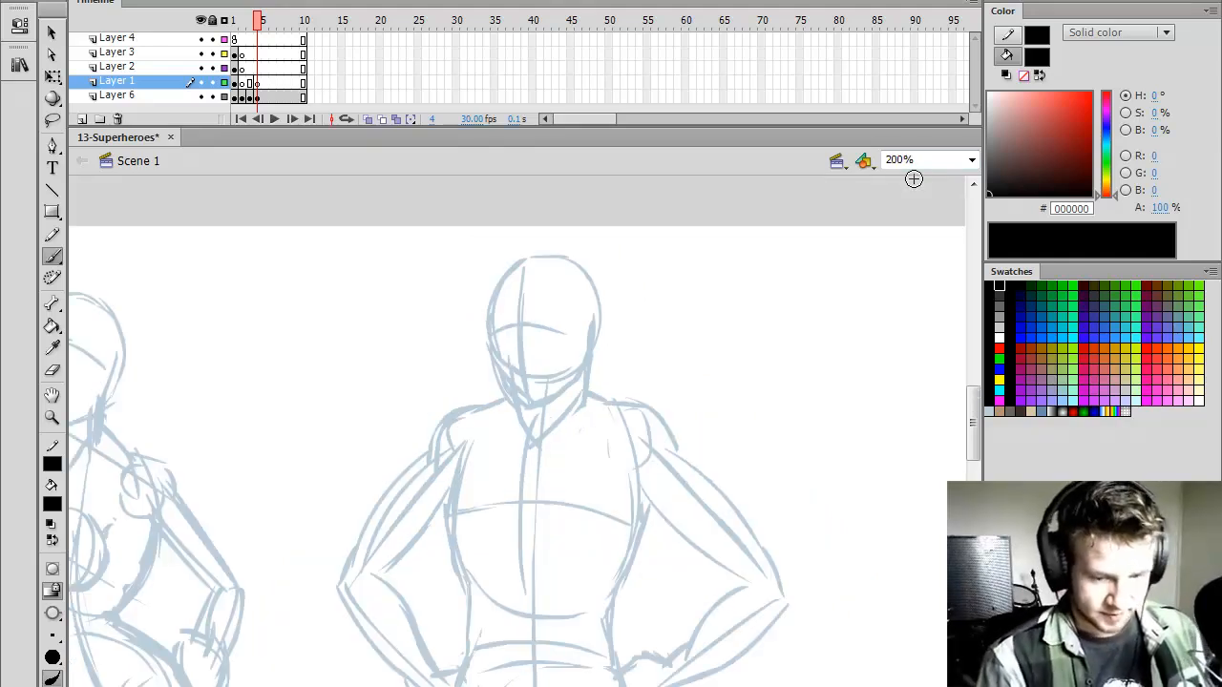
drag(974, 420, 974, 429)
click(924, 162)
text(2)
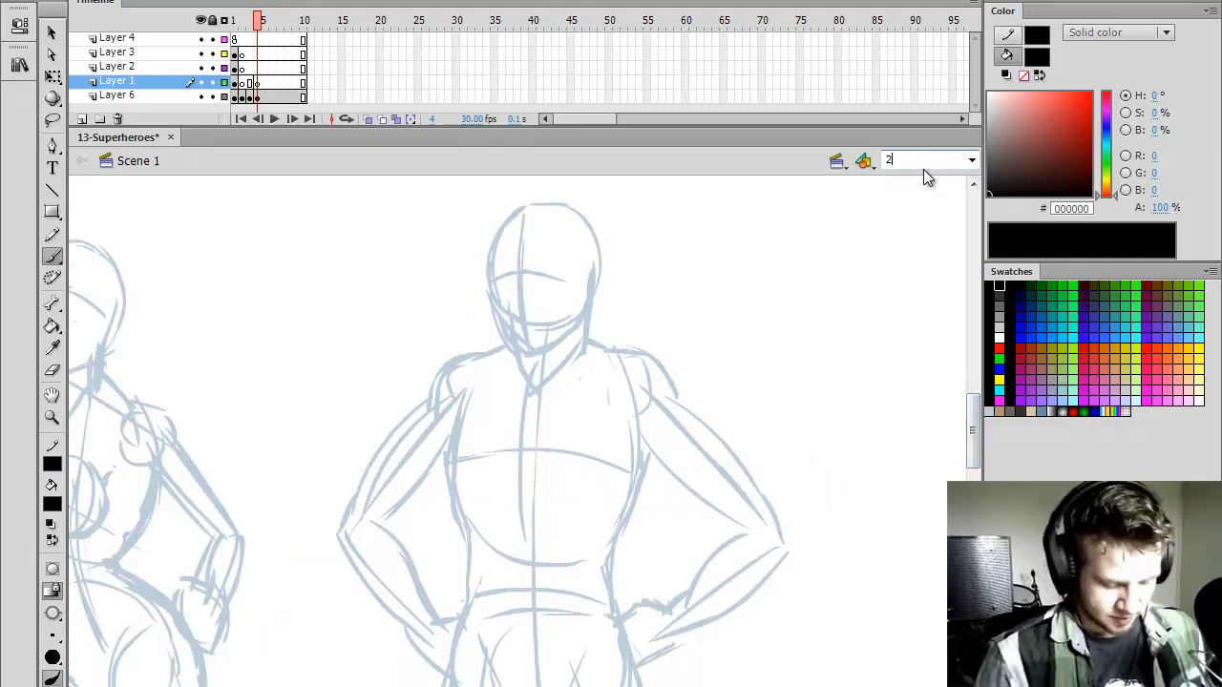
text(50)
key(Return)
drag(975, 439, 974, 421)
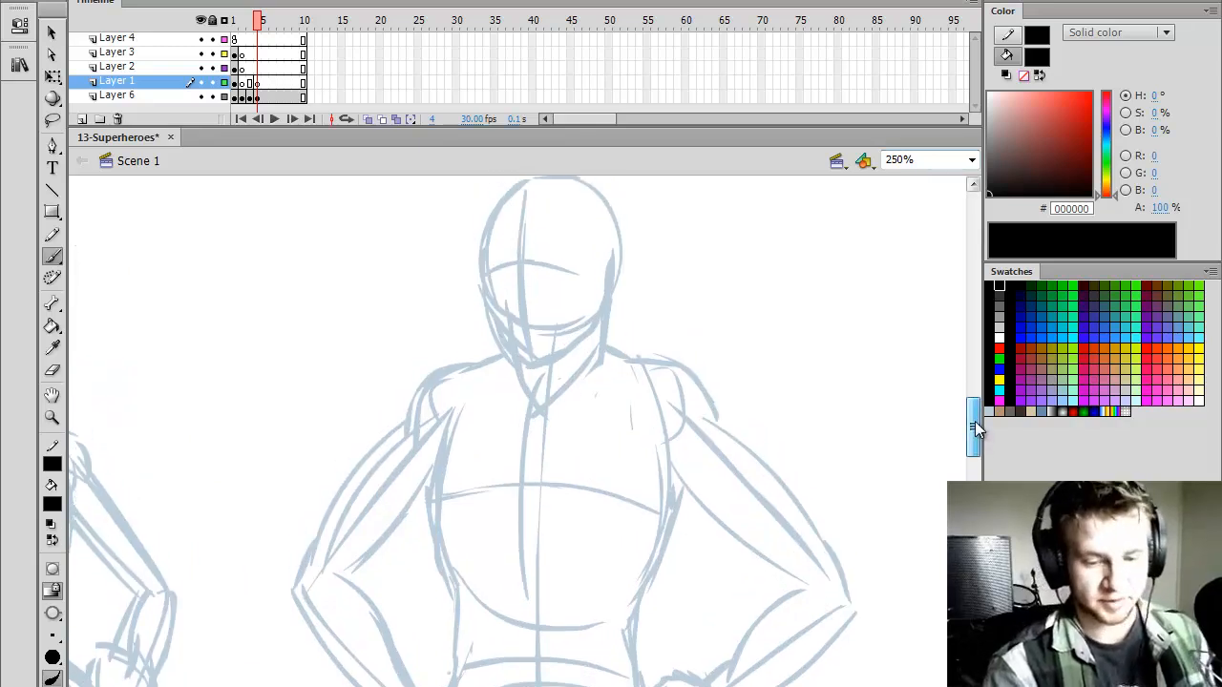
drag(553, 686, 548, 686)
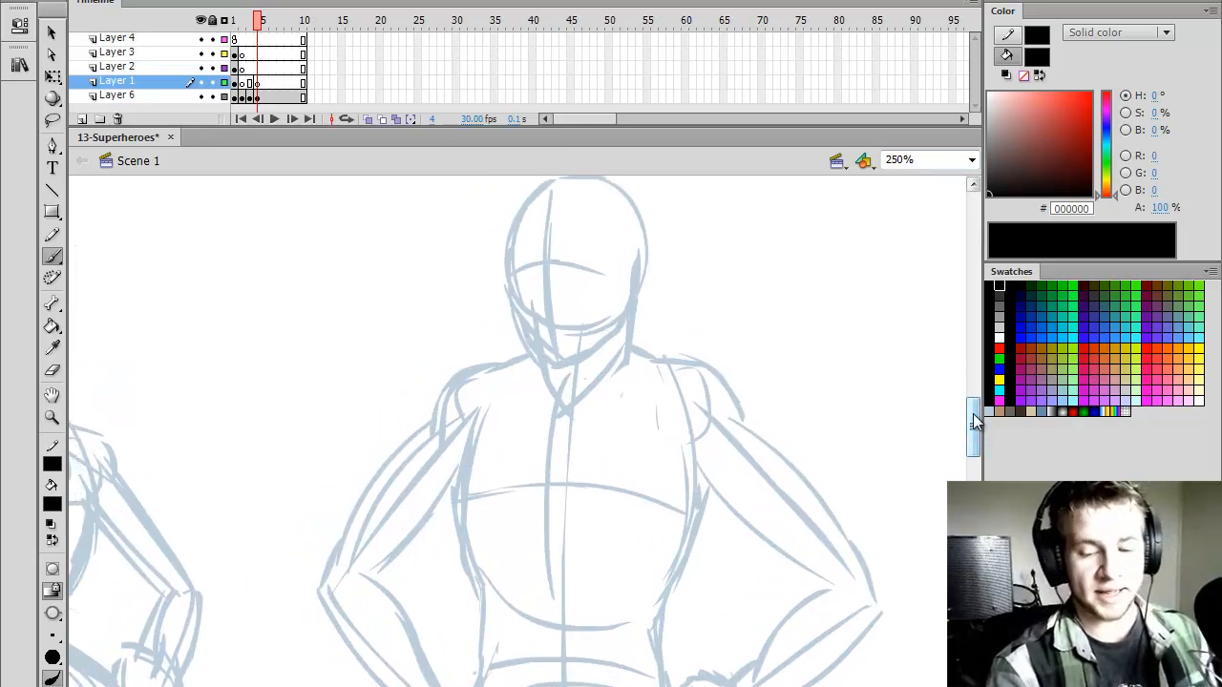
drag(975, 422, 957, 396)
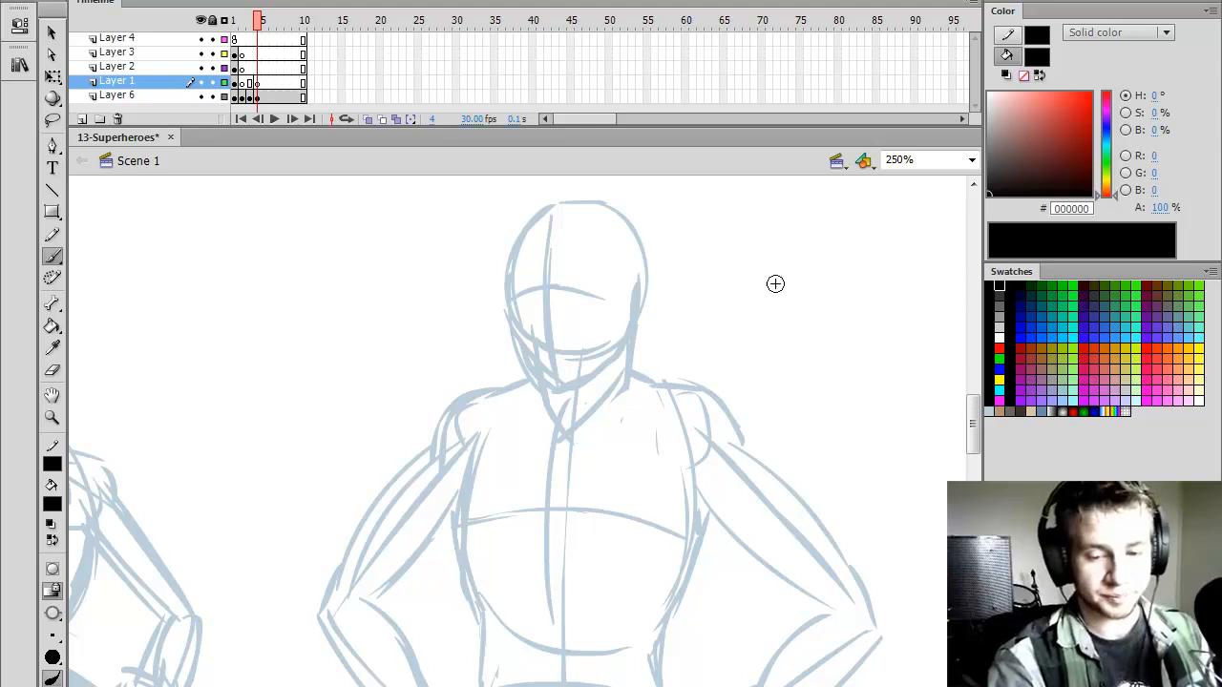
click(999, 306)
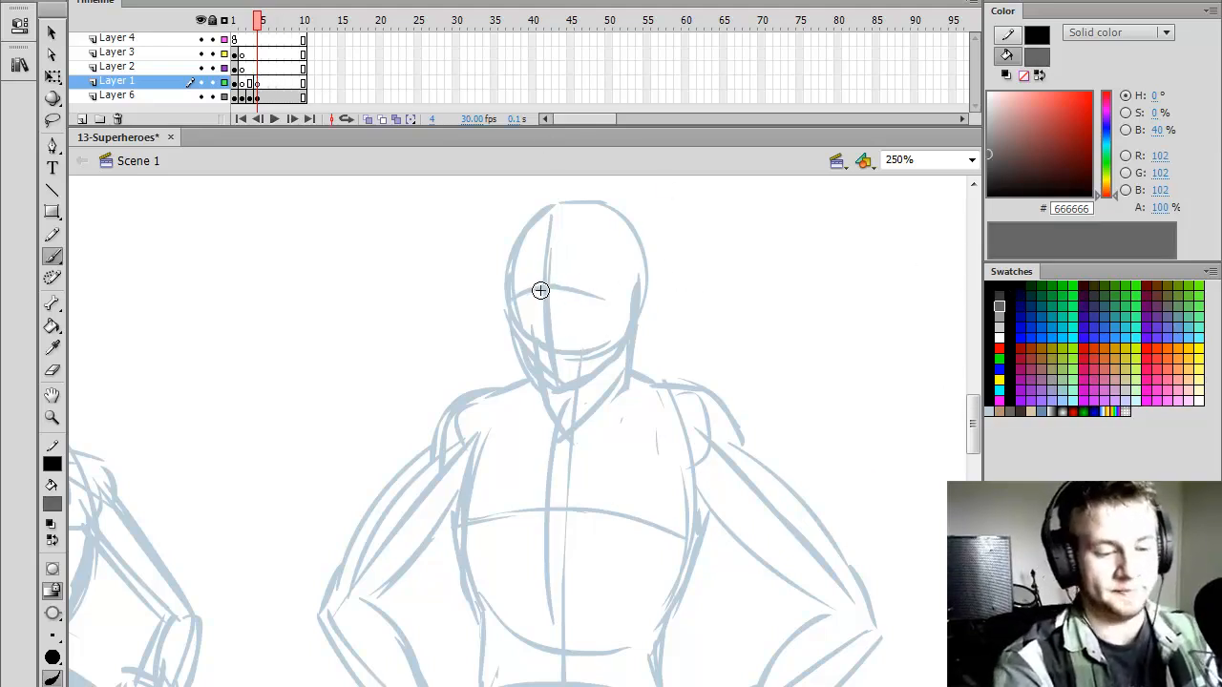
- Draw the hands-on-hips figure's nose, slight smile, eyebrows and both eyes in dark gray on Layer 1, redrawing the first eyelid
drag(540, 285, 533, 319)
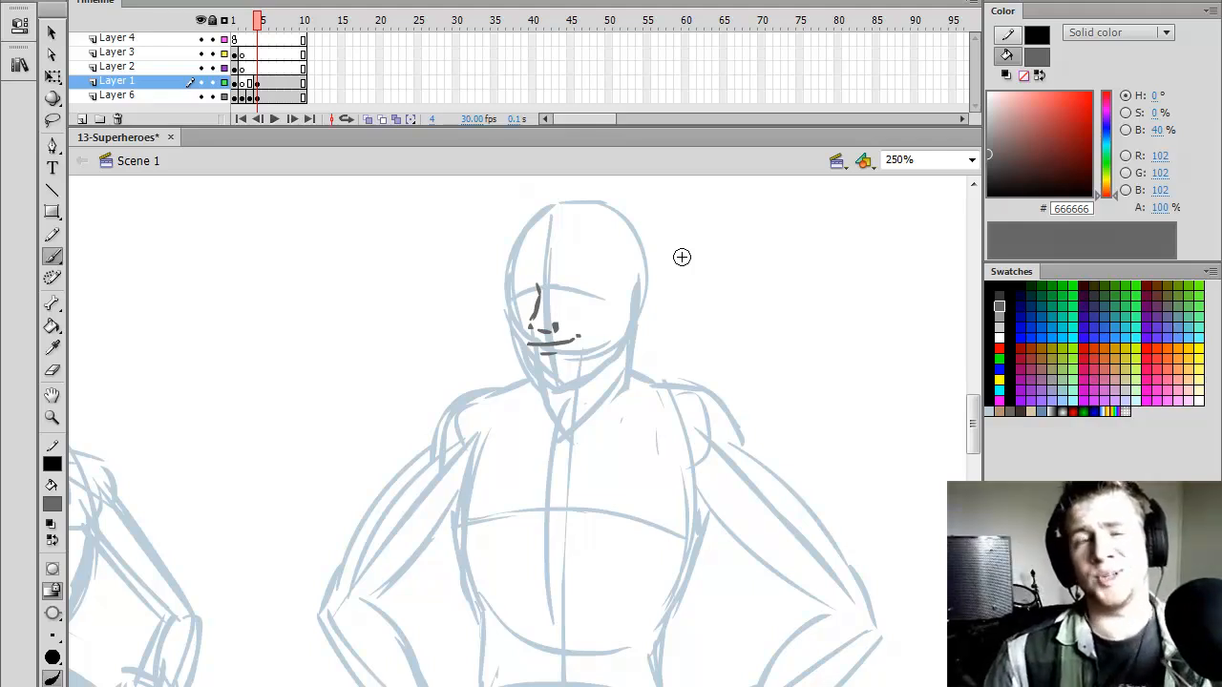
mouse_move(551, 271)
mouse_down()
mouse_move(590, 260)
mouse_move(593, 290)
mouse_up()
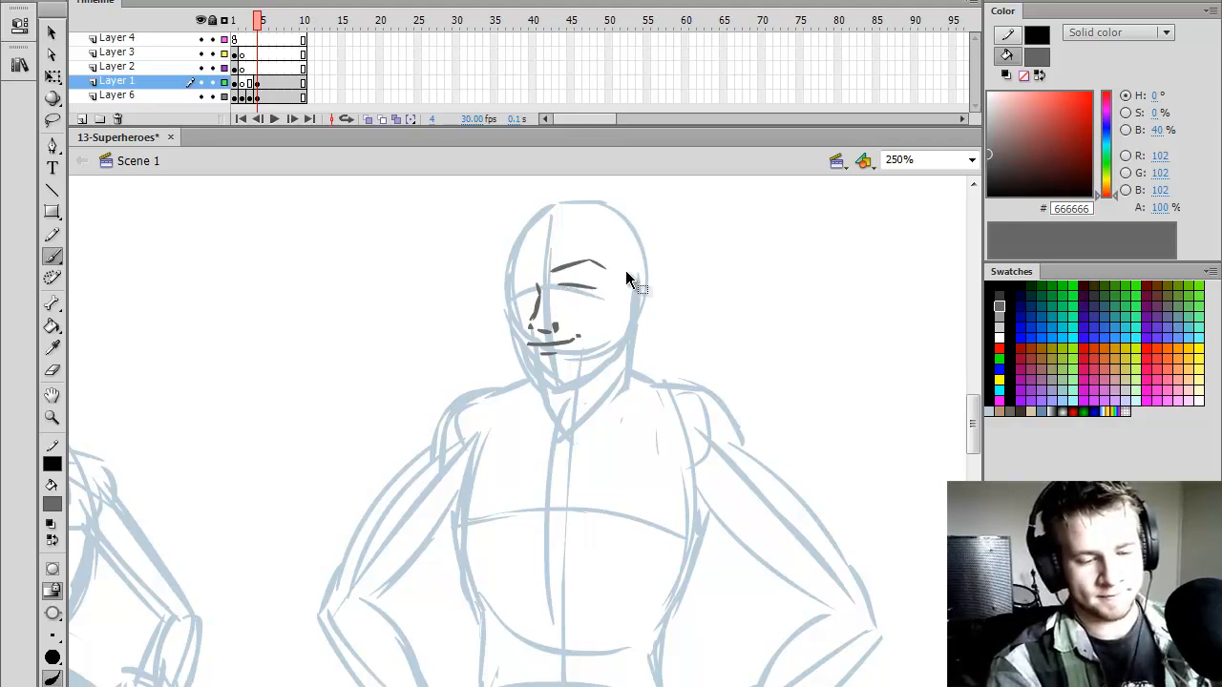
key(ctrl+z)
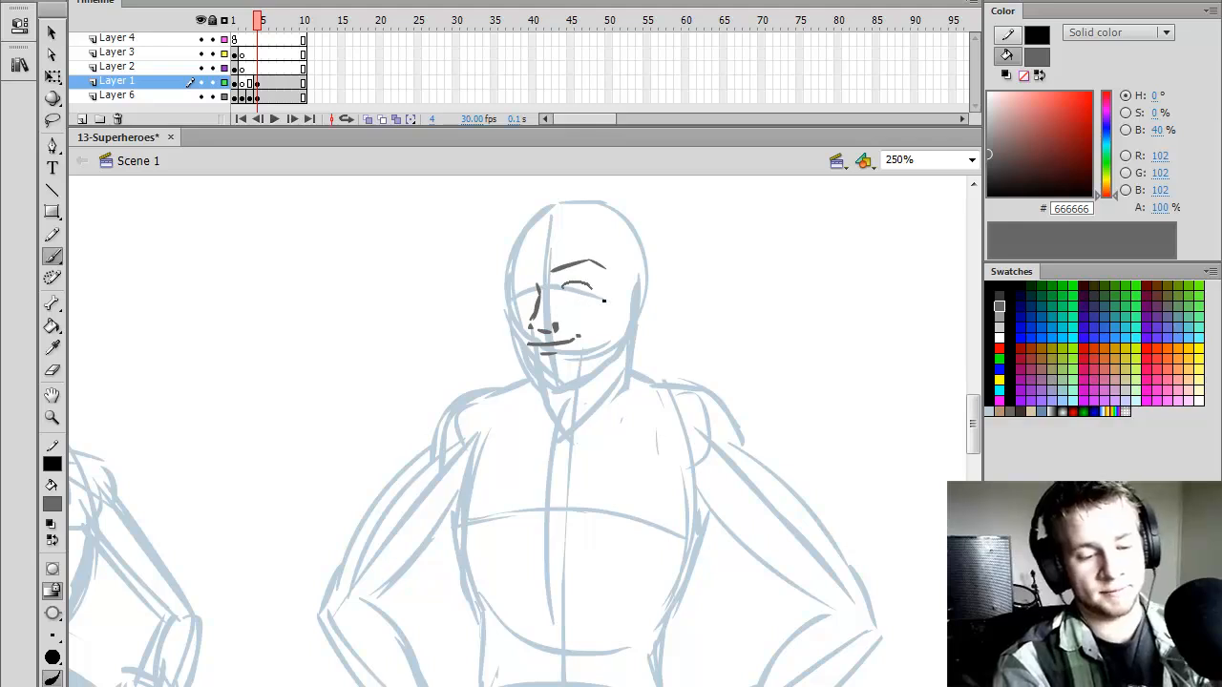
drag(596, 289, 565, 289)
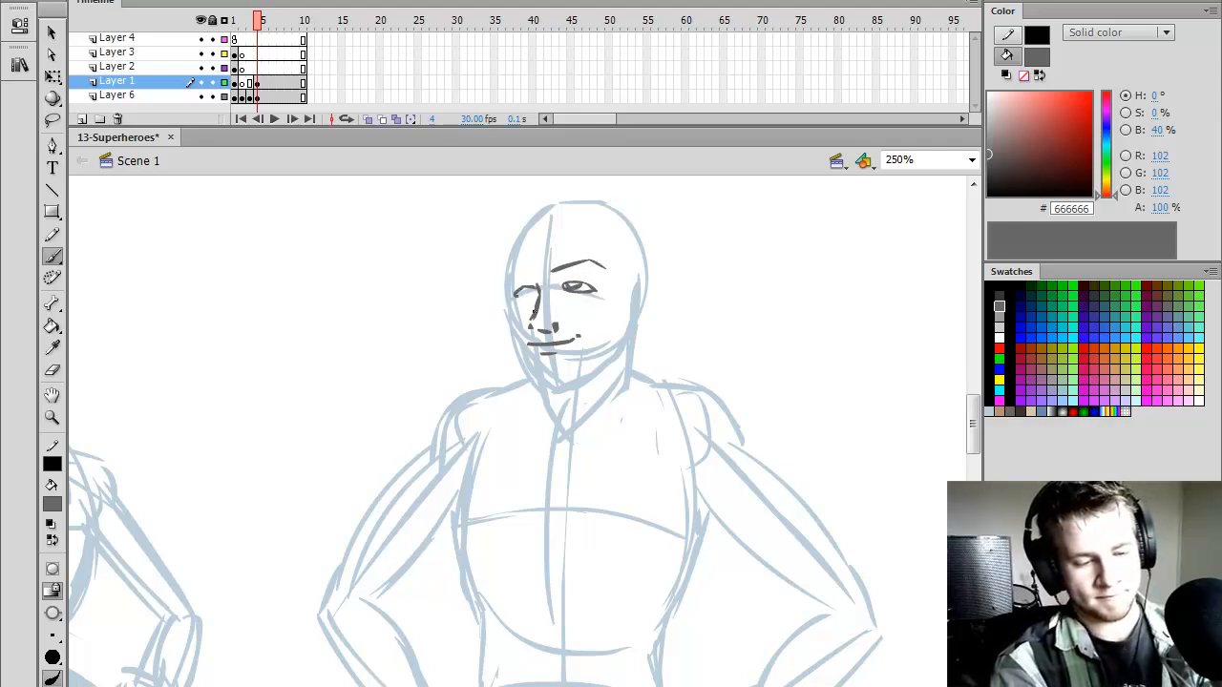
drag(514, 292, 540, 289)
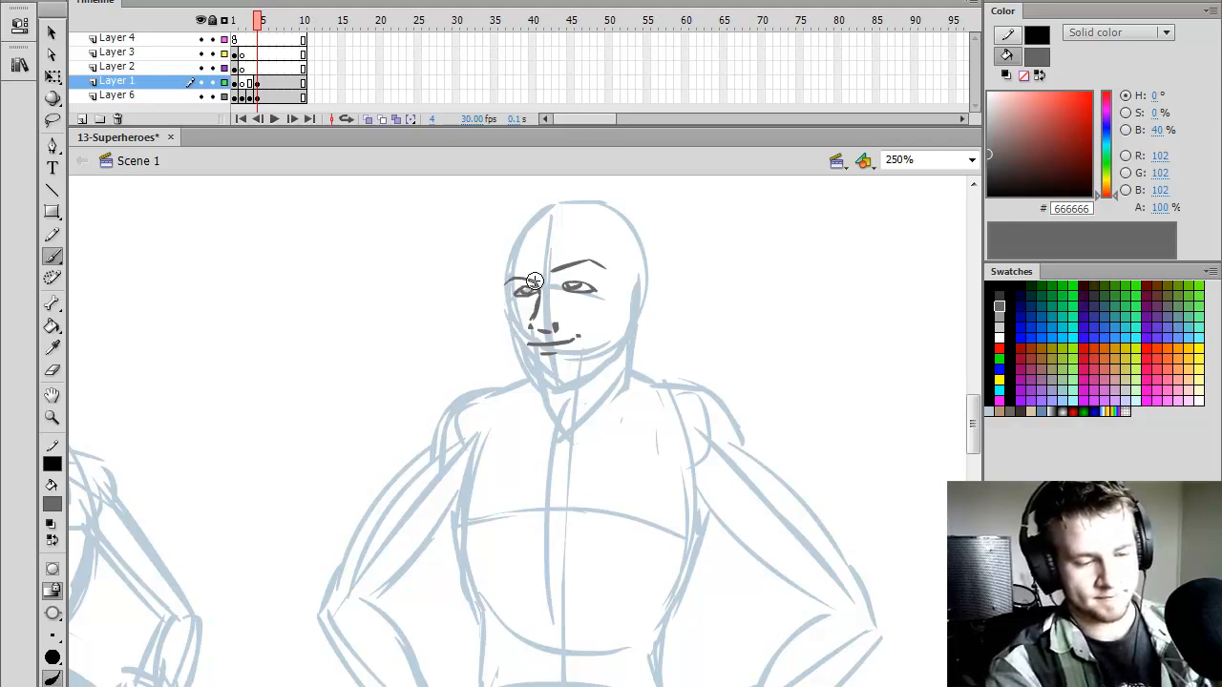
- Outline the hands-on-hips figure's forehead edge, cheek, chin and jaw in dark gray, redrawing the chin stroke
drag(505, 282, 515, 244)
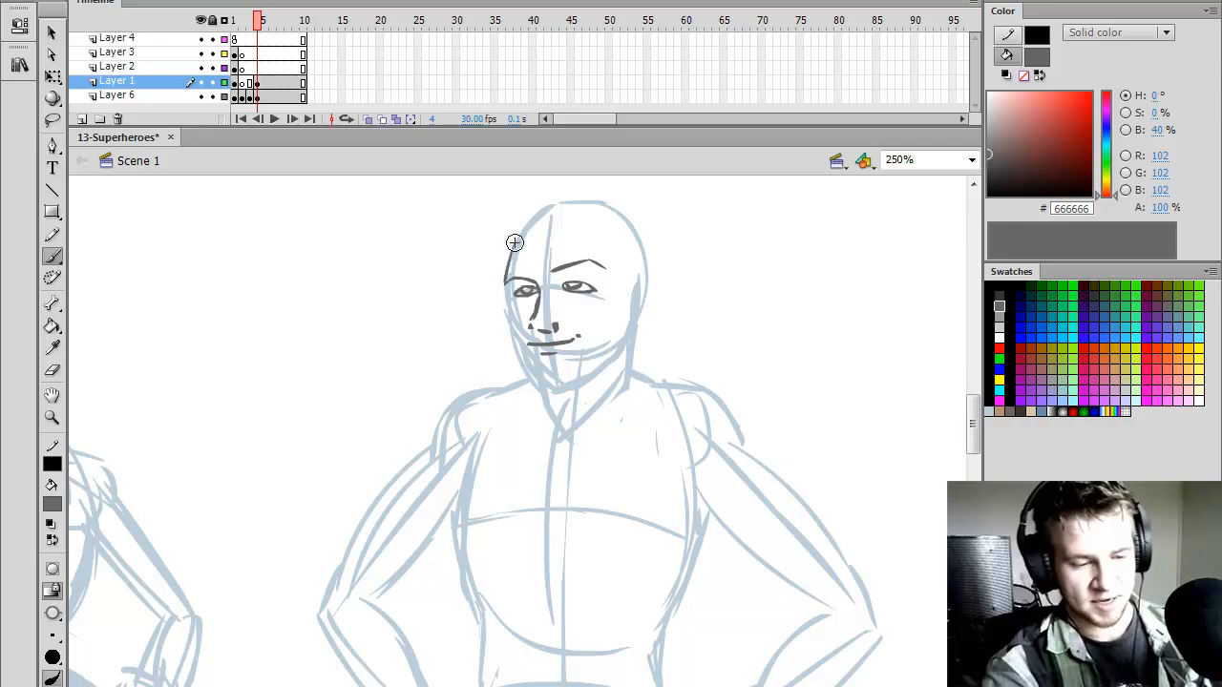
drag(508, 289, 524, 348)
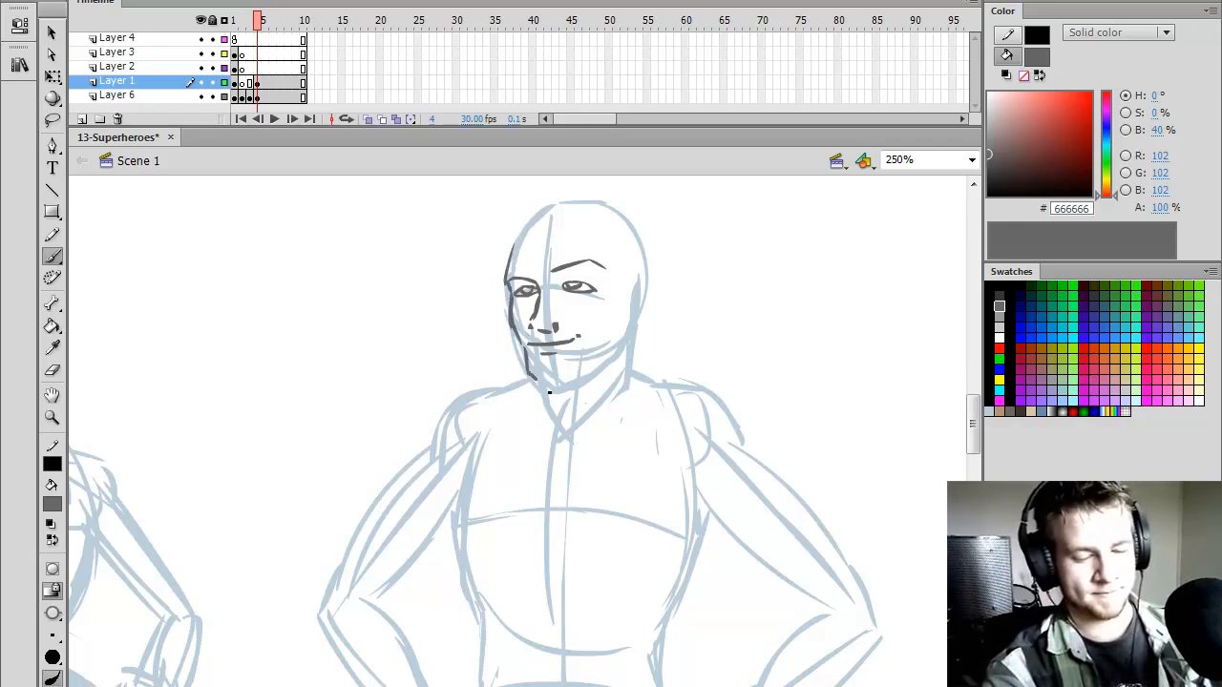
key(ctrl+z)
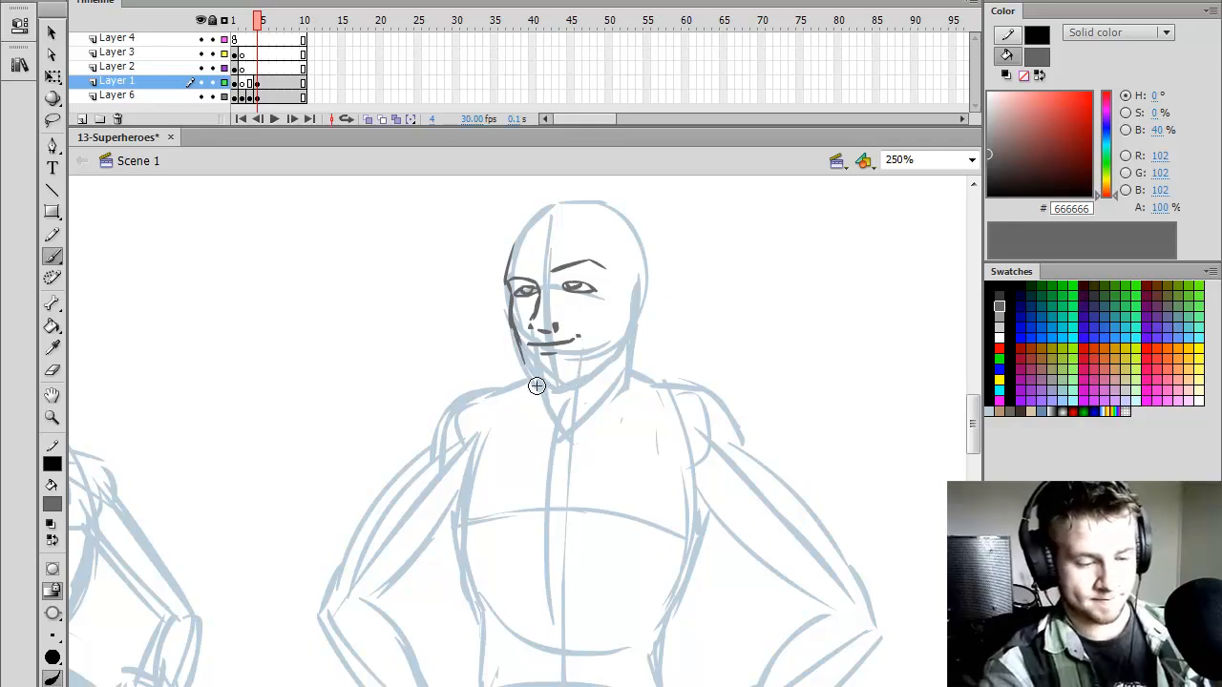
key(ctrl+z)
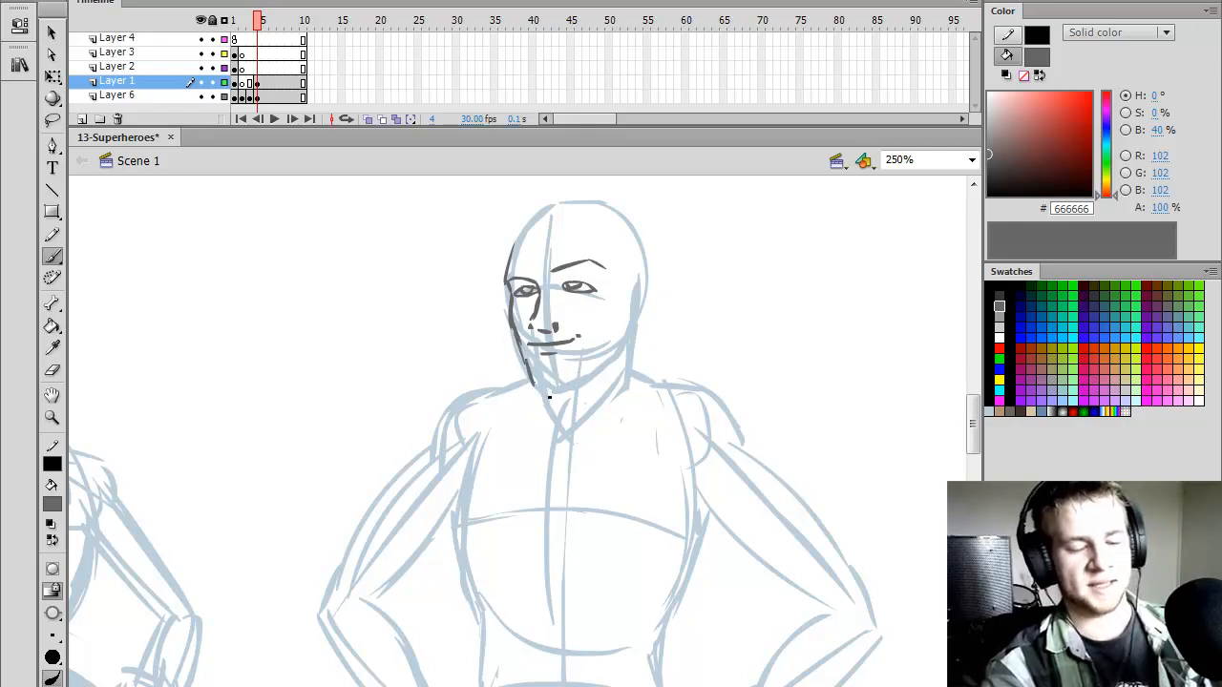
mouse_move(576, 385)
mouse_down()
mouse_move(630, 336)
mouse_move(629, 317)
mouse_up()
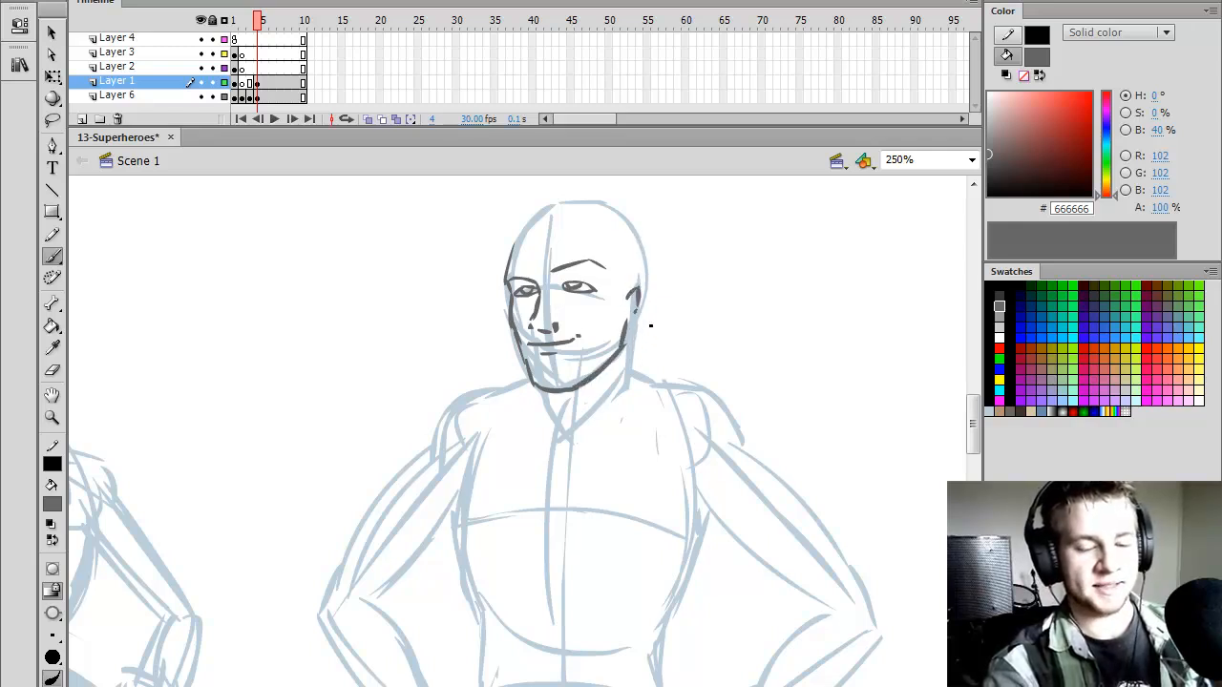
- Draw the ear and cheekbone line, and extend the forehead outline up toward the crown of the head
drag(636, 296, 630, 319)
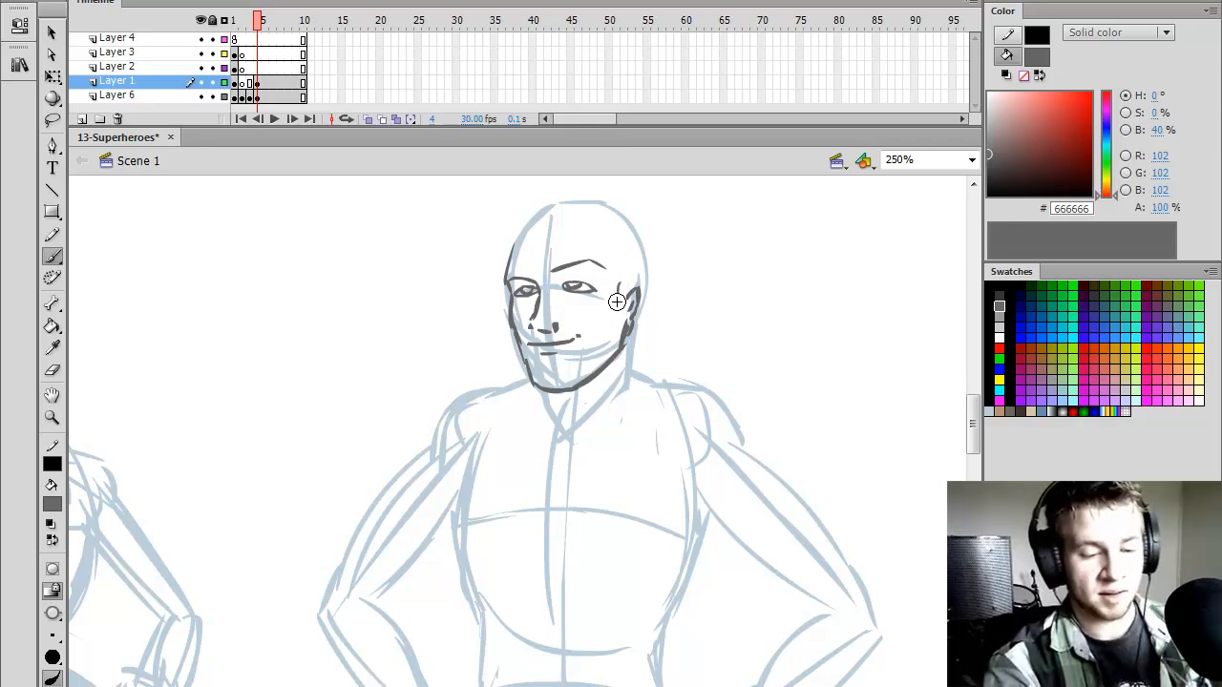
drag(630, 296, 619, 349)
key(ctrl+z)
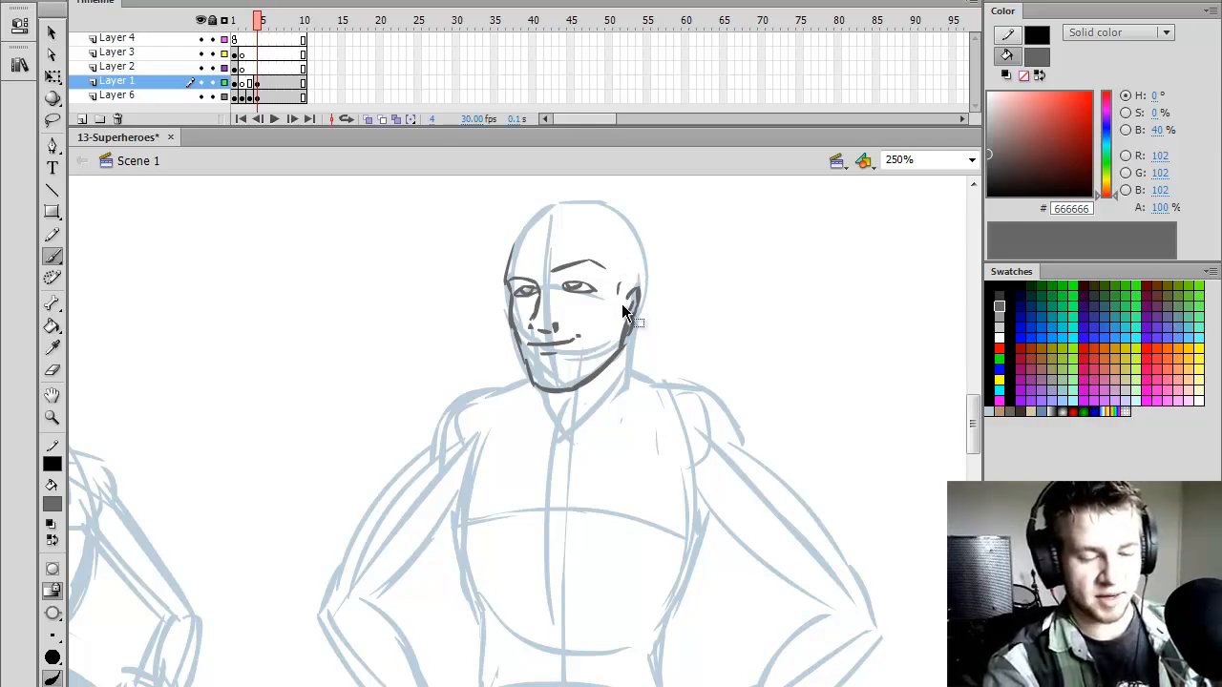
drag(619, 289, 591, 364)
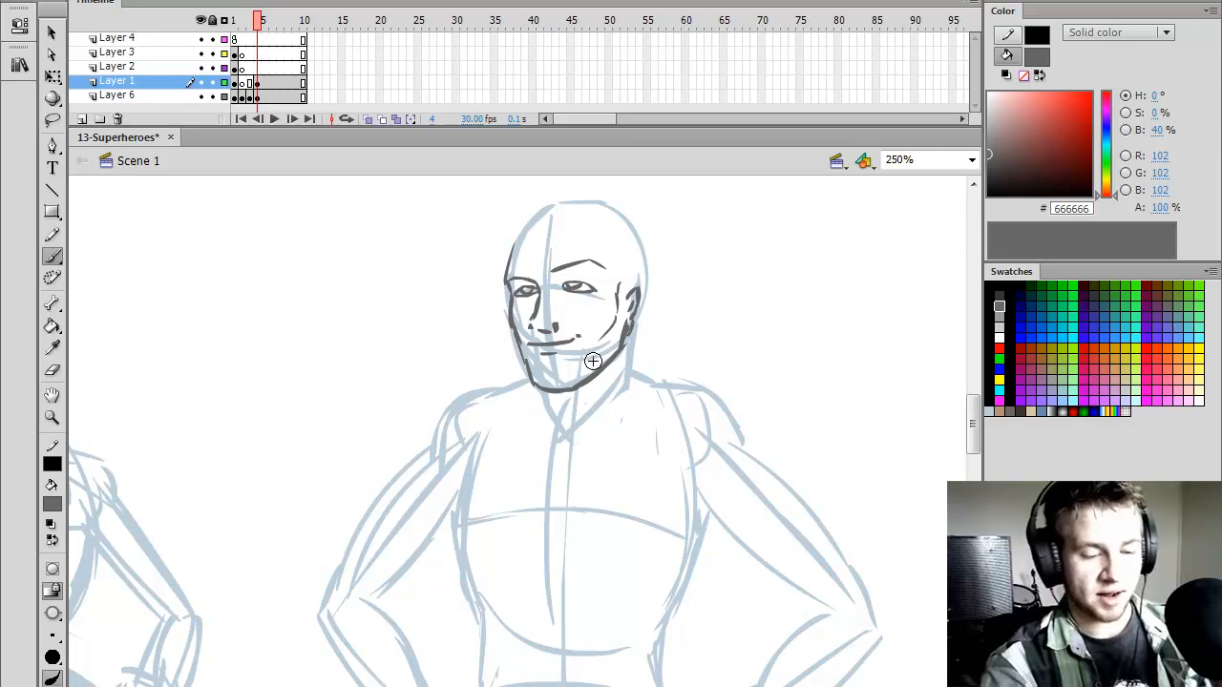
drag(507, 276, 531, 214)
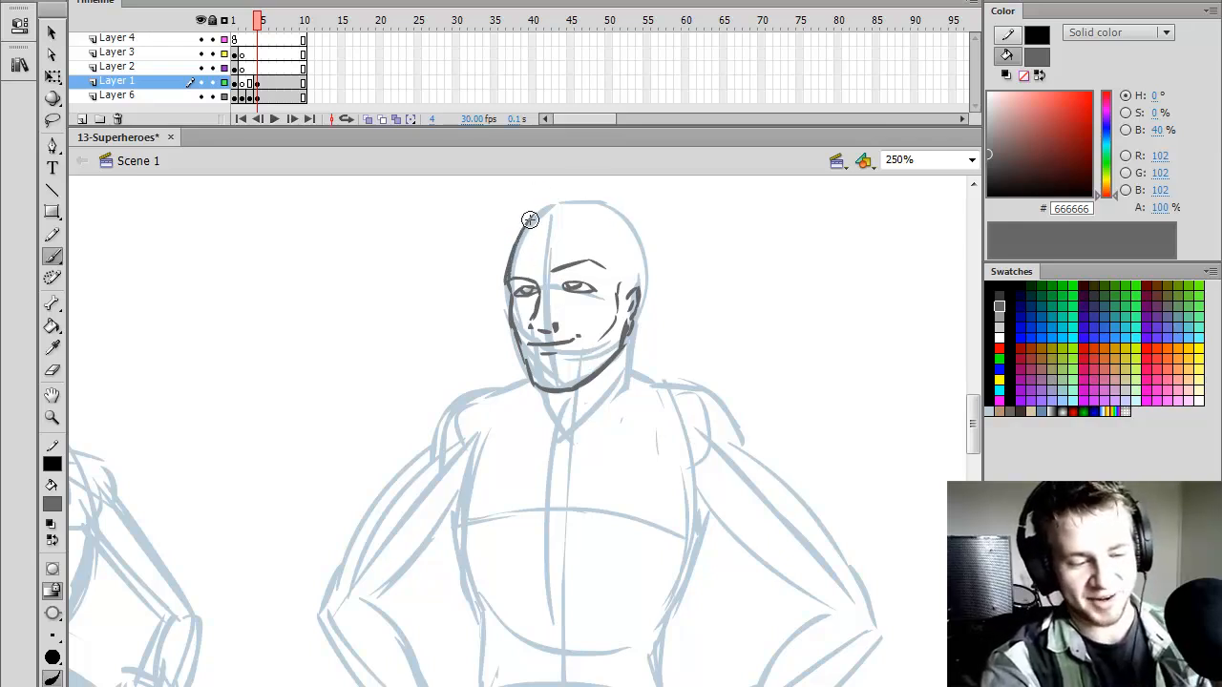
- Lock Layer 6, then scale the face drawing on Layer 1 down slightly with Free Transform and return to the Brush
key(q)
drag(477, 426, 688, 197)
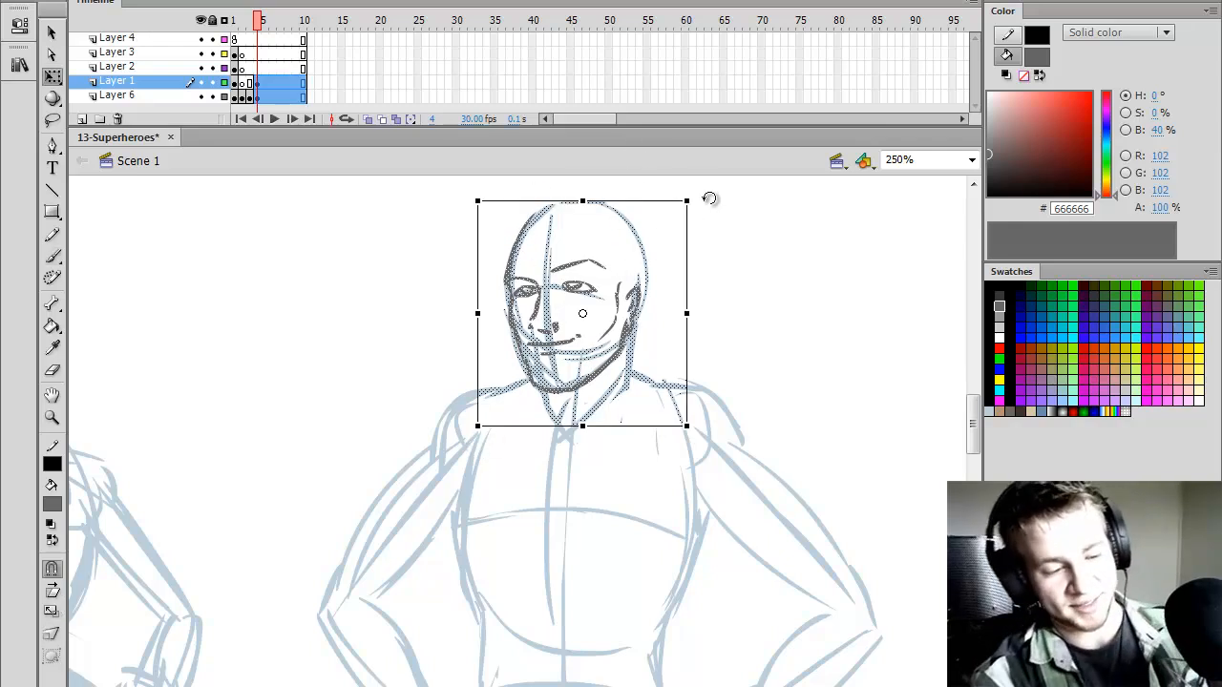
click(709, 210)
click(214, 96)
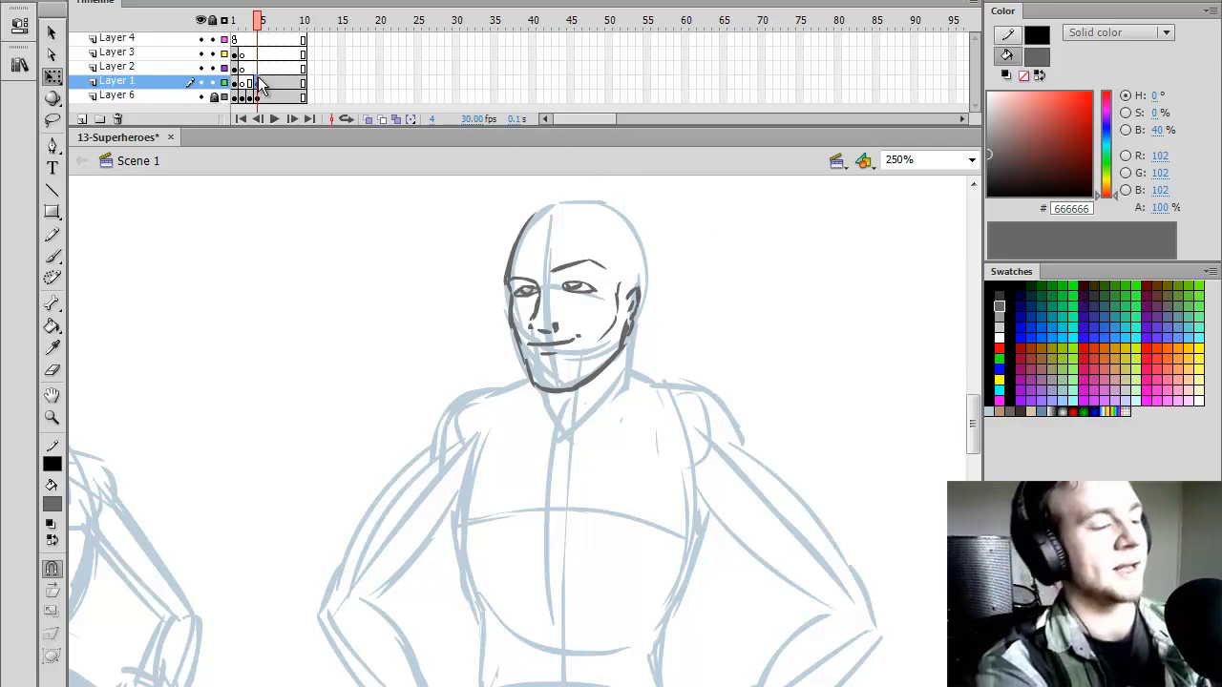
click(255, 83)
drag(655, 220, 642, 219)
click(685, 279)
key(b)
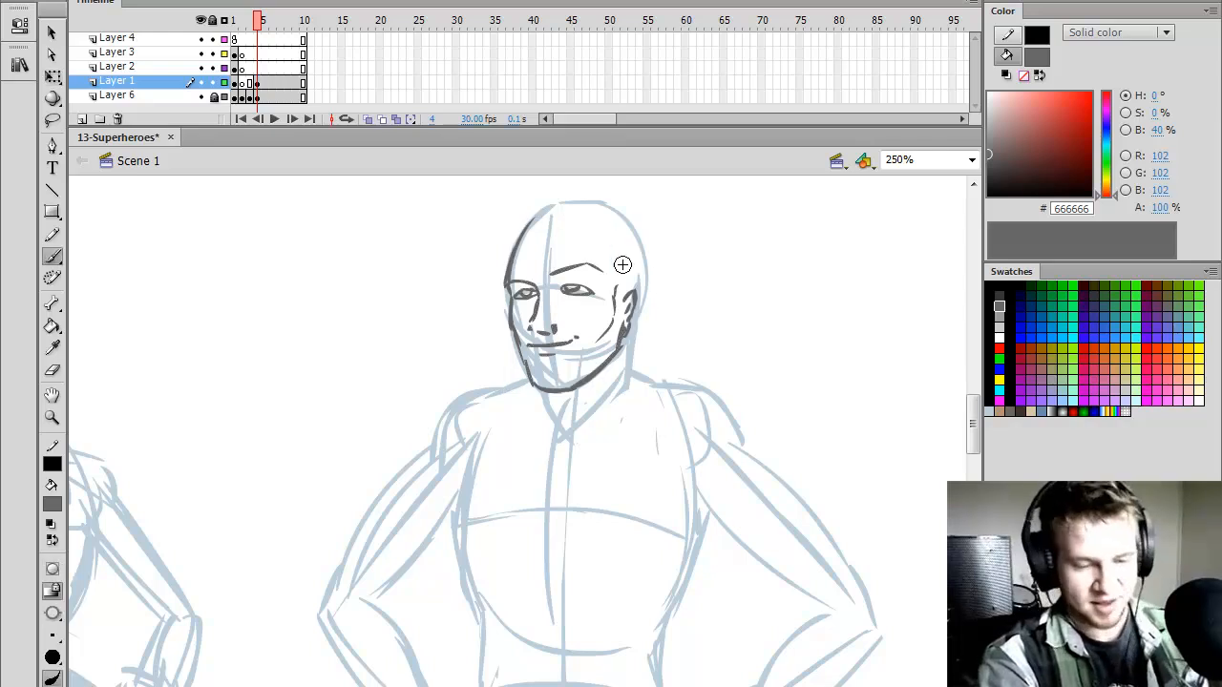
- Draw the figure's short hair, with the hairline, spiky front, crown contour and nape strokes behind the ear
mouse_move(532, 220)
mouse_down()
mouse_move(544, 242)
mouse_move(560, 224)
mouse_up()
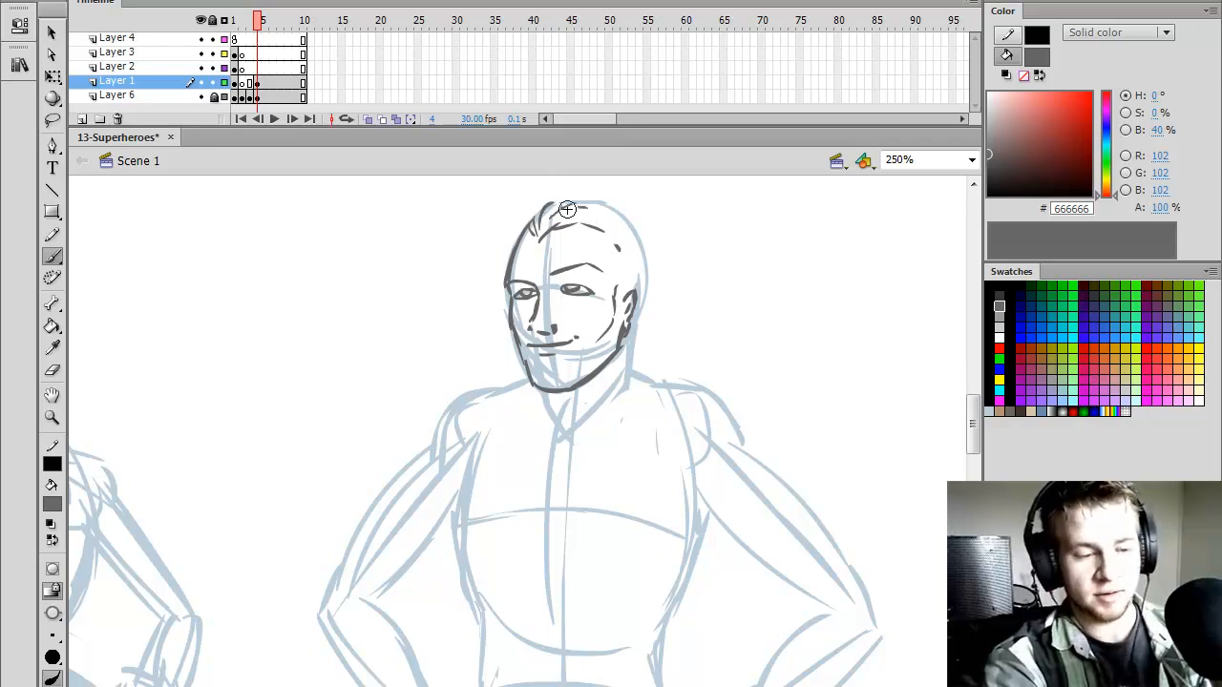
mouse_move(521, 227)
mouse_down()
mouse_move(550, 221)
mouse_move(548, 192)
mouse_move(587, 190)
mouse_move(650, 229)
mouse_up()
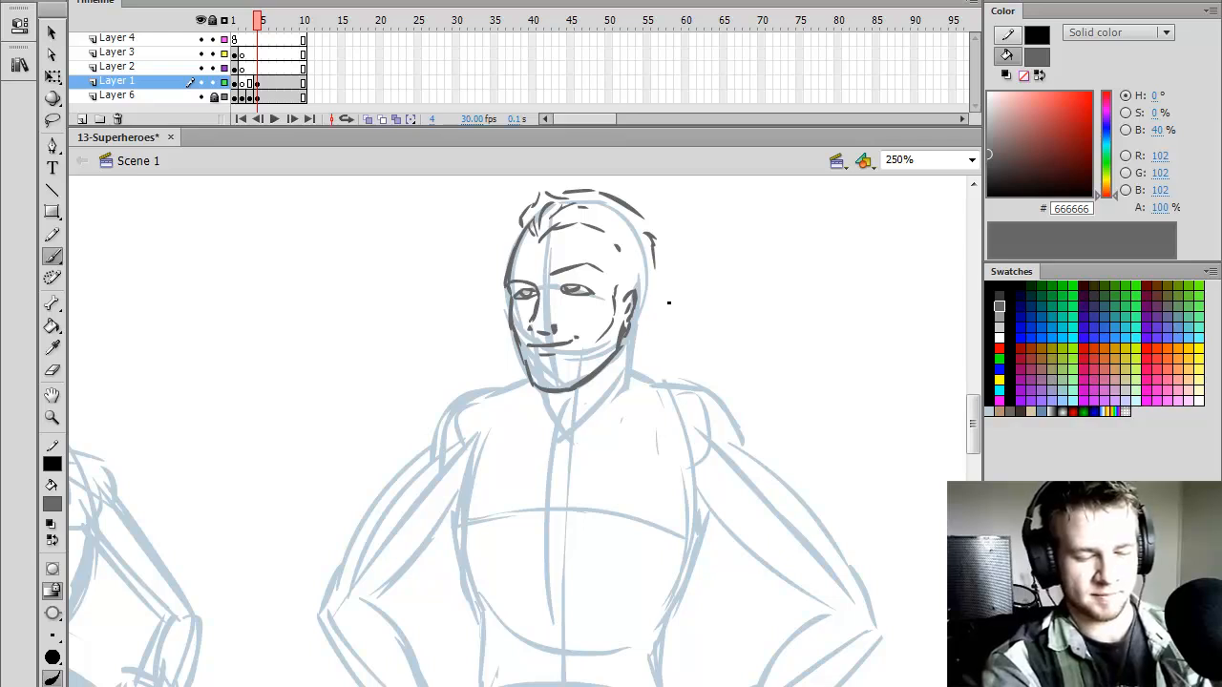
drag(655, 291, 623, 361)
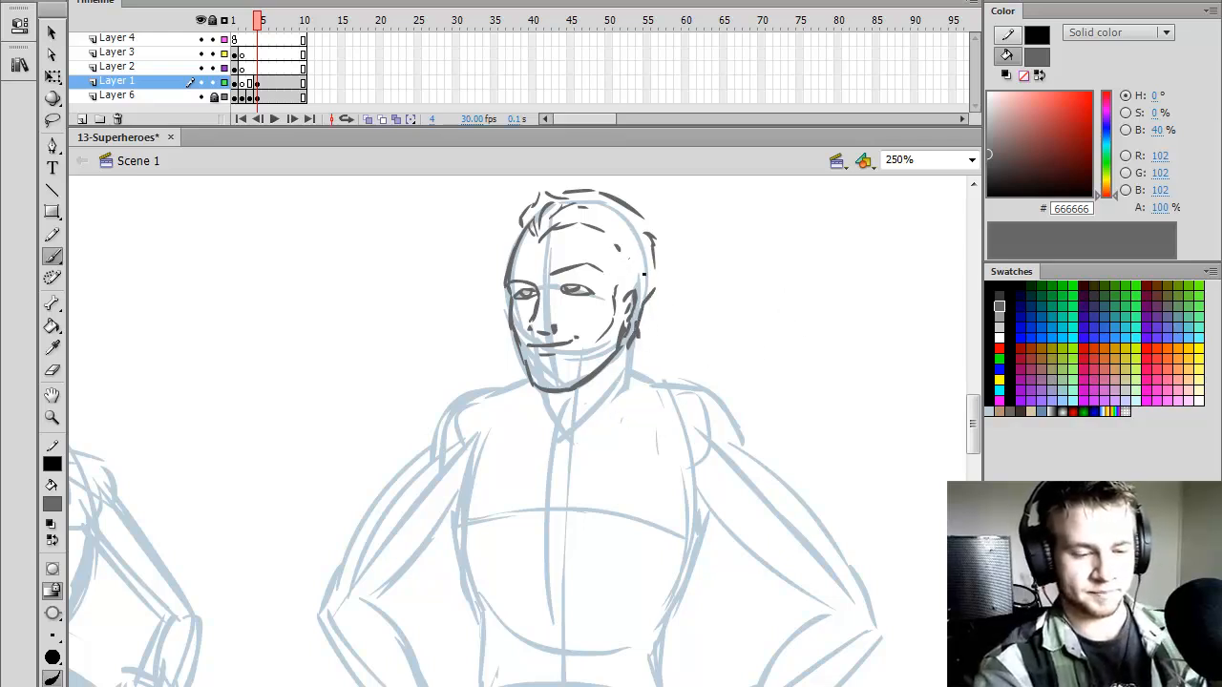
- Select the whole head drawing on Layer 1 and shift it slightly up and toward the face side
scroll(966, 373, down, 1)
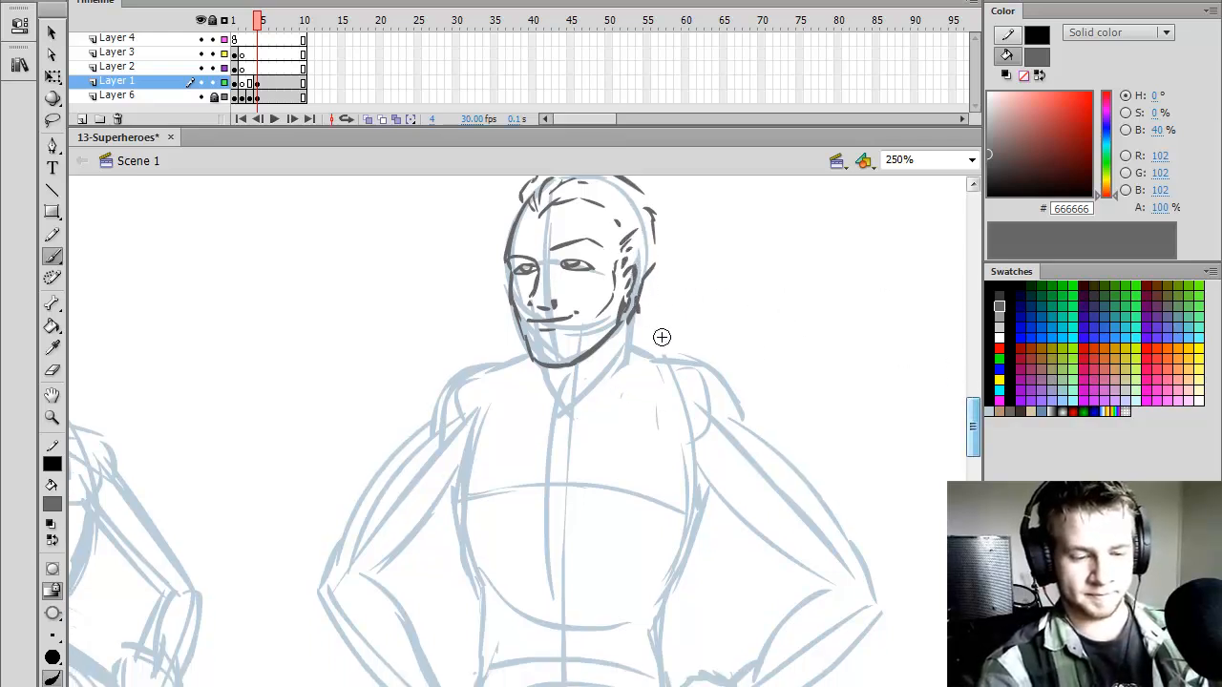
key(q)
key(ctrl+a)
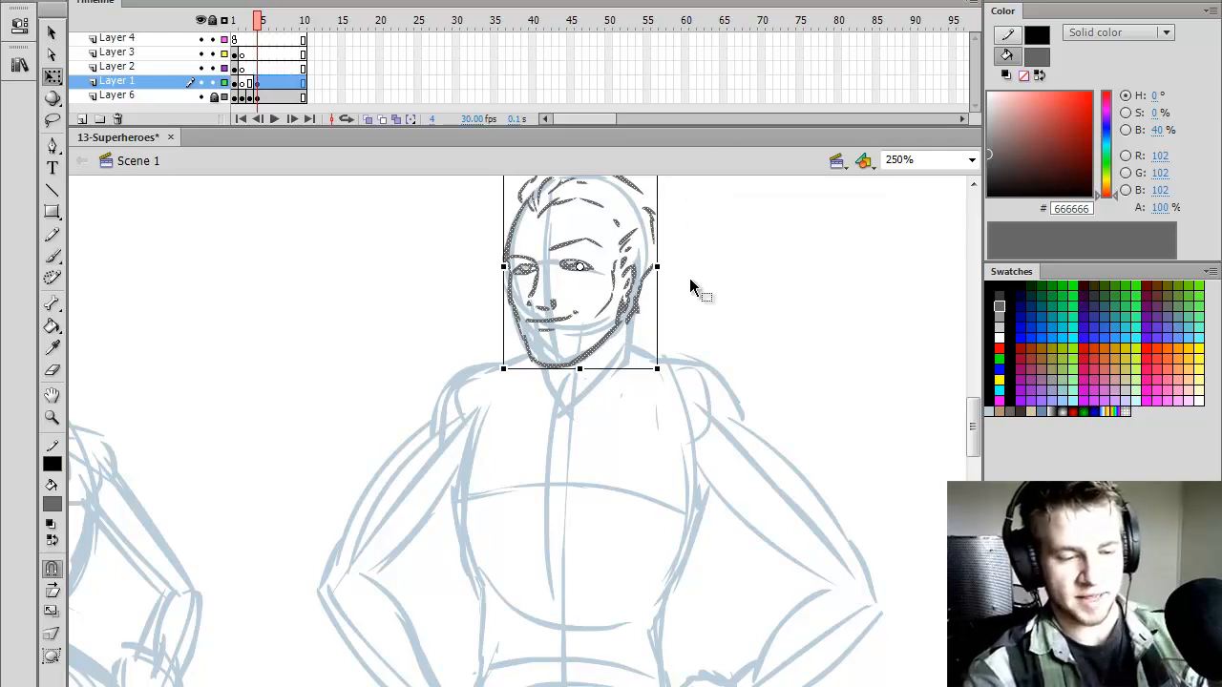
key(ctrl+g)
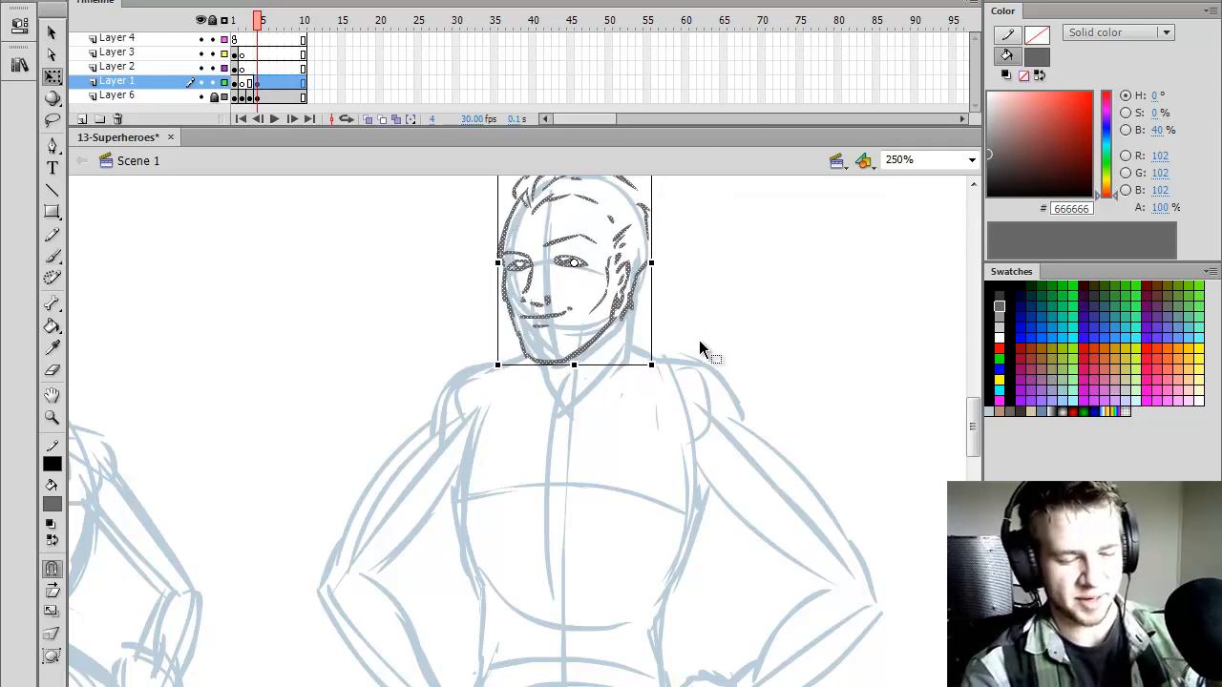
- Brush in the neck, throat, collarbones and shoulder slopes, rounding off the figure's right shoulder
key(b)
drag(623, 319, 620, 355)
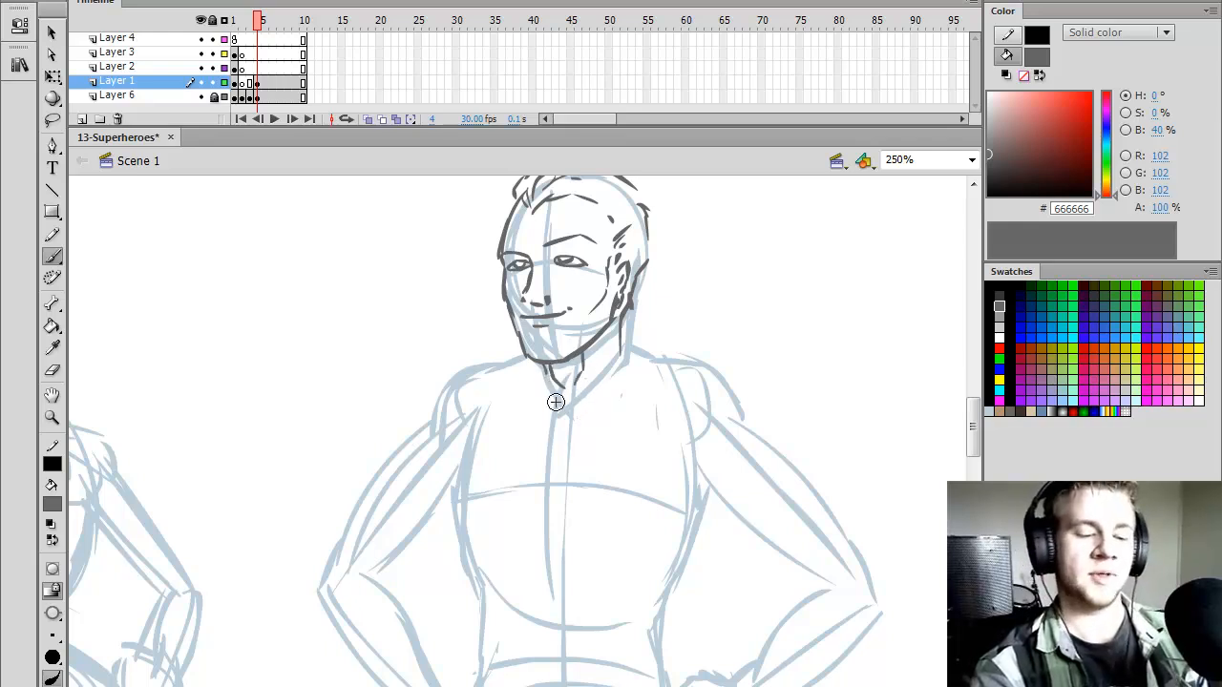
mouse_move(561, 397)
mouse_down()
mouse_move(597, 392)
mouse_move(491, 381)
mouse_move(626, 388)
mouse_move(680, 368)
mouse_up()
mouse_move(528, 361)
mouse_down()
mouse_move(485, 369)
mouse_move(423, 424)
mouse_up()
- Outline the figure's left shoulder, upper arm, elbow and forearm, plus the outer edge of his right upper arm
scroll(969, 431, down, 3)
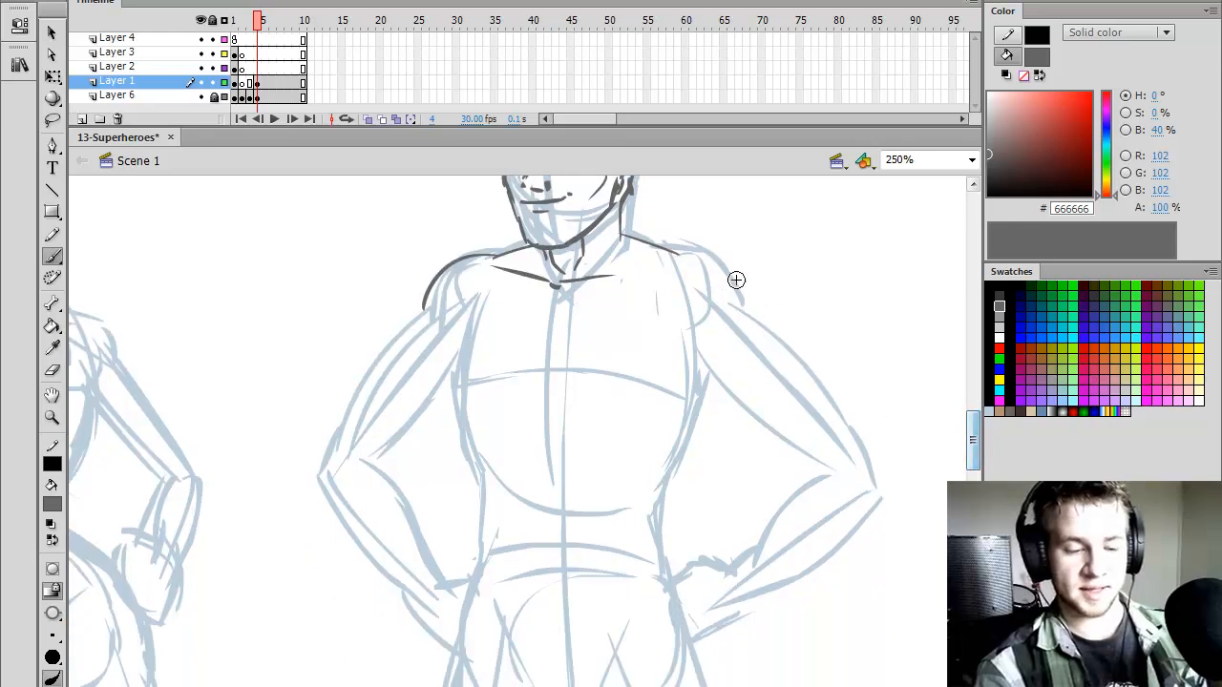
mouse_move(668, 250)
mouse_down()
mouse_move(725, 273)
mouse_move(745, 307)
mouse_up()
drag(662, 340, 843, 468)
mouse_move(757, 320)
mouse_down()
mouse_move(799, 346)
mouse_move(853, 412)
mouse_move(865, 462)
mouse_move(825, 469)
mouse_move(774, 560)
mouse_up()
mouse_move(870, 449)
mouse_down()
mouse_move(878, 490)
mouse_move(837, 549)
mouse_move(757, 592)
mouse_up()
drag(973, 452, 974, 446)
drag(426, 351, 339, 471)
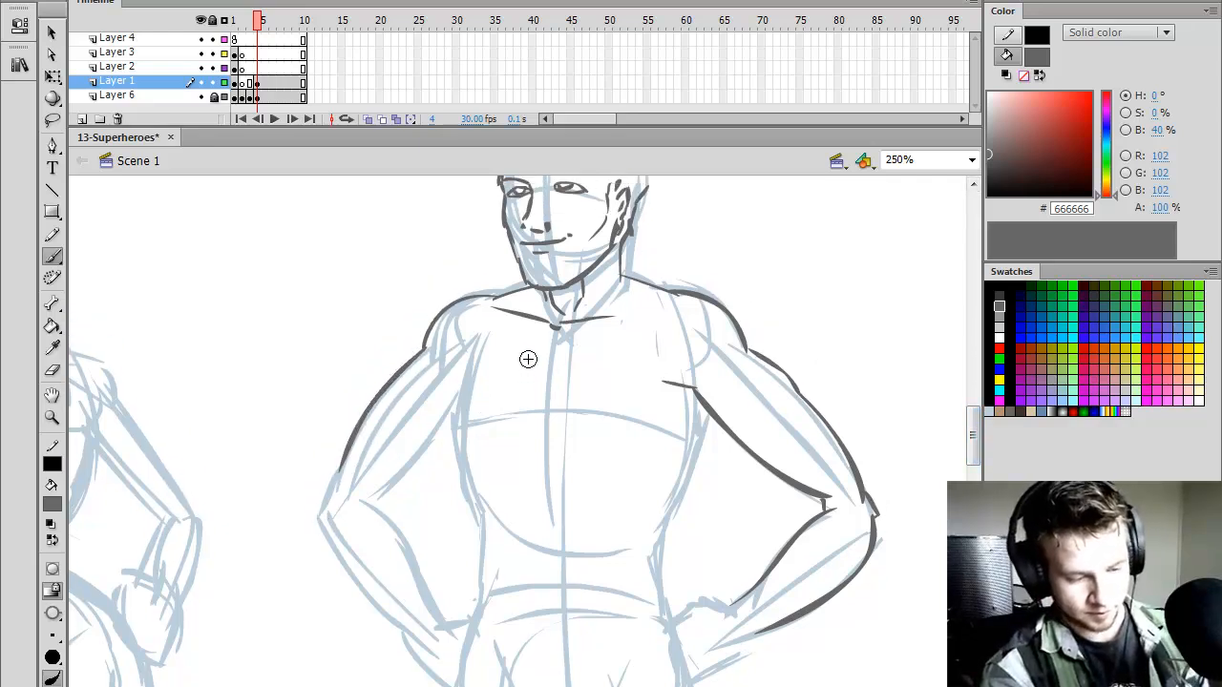
- Draw the right armpit edge, lower chest creases and both sides of the torso, redoing the left side stroke
mouse_move(470, 339)
mouse_down()
mouse_move(453, 421)
mouse_move(639, 448)
mouse_up()
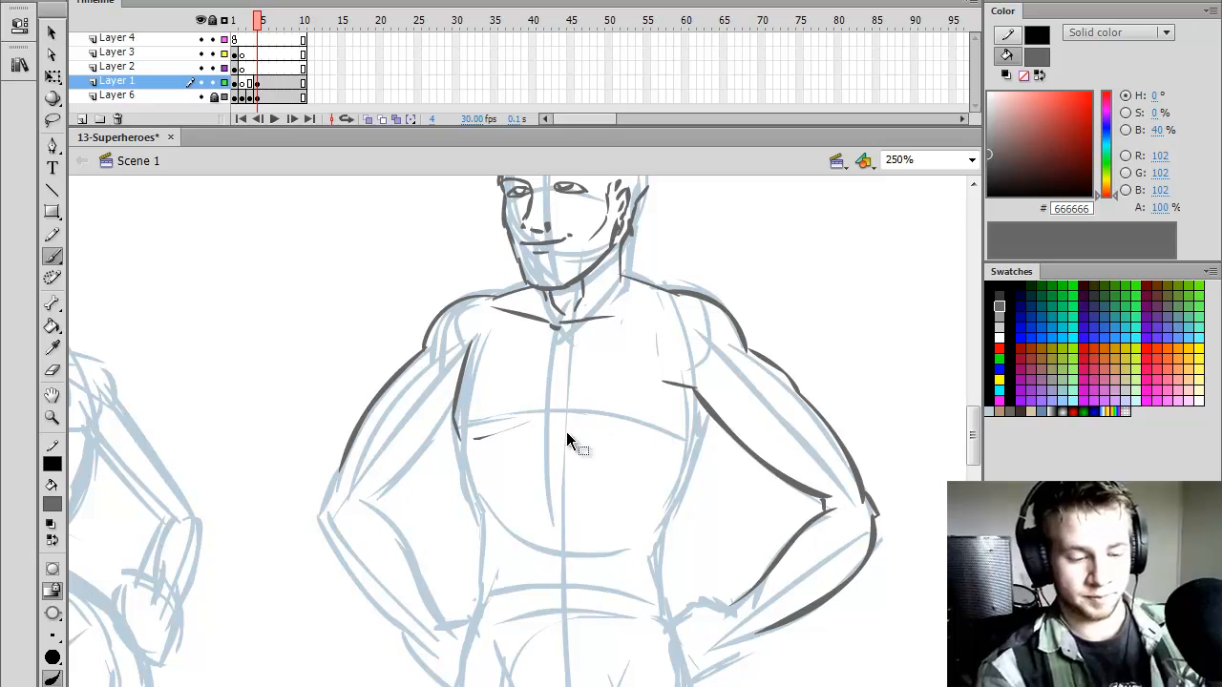
mouse_move(474, 439)
mouse_down()
mouse_move(534, 434)
mouse_move(564, 411)
mouse_move(560, 425)
mouse_move(632, 447)
mouse_up()
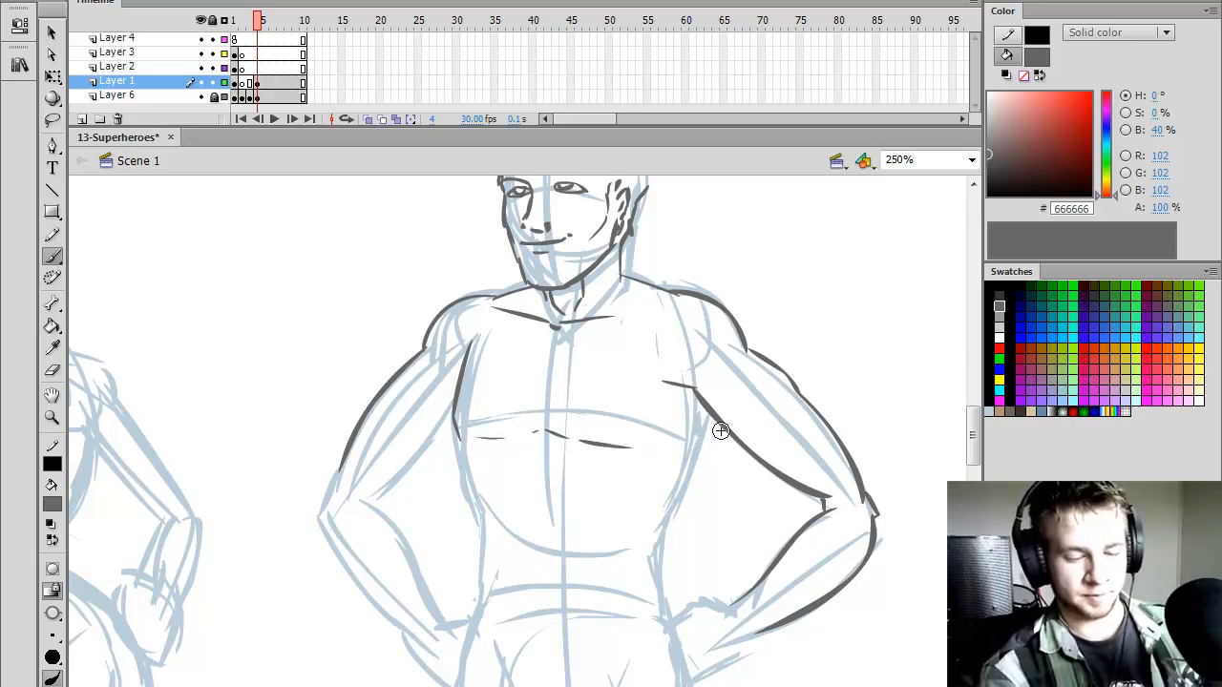
mouse_move(706, 418)
mouse_down()
mouse_move(719, 456)
mouse_move(672, 479)
mouse_up()
key(ctrl+z)
key(ctrl+z)
drag(713, 416, 671, 507)
mouse_move(462, 434)
mouse_down()
mouse_move(463, 486)
mouse_move(486, 521)
mouse_move(475, 530)
mouse_move(489, 527)
mouse_move(483, 604)
mouse_up()
- Draw the broken abdominal muscle lines and finish the left waist contour with a hip crease
drag(532, 445, 534, 540)
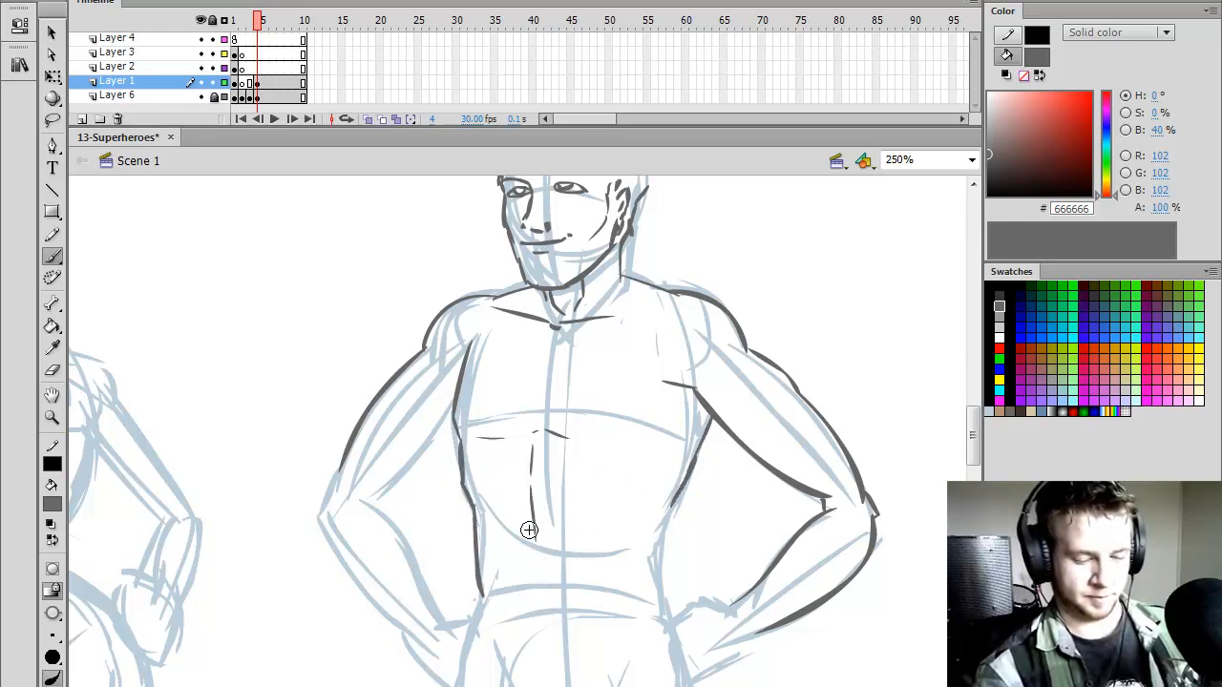
mouse_move(497, 458)
mouse_down()
mouse_move(499, 489)
mouse_move(529, 494)
mouse_move(559, 492)
mouse_move(582, 467)
mouse_up()
drag(503, 509, 512, 576)
drag(578, 509, 582, 550)
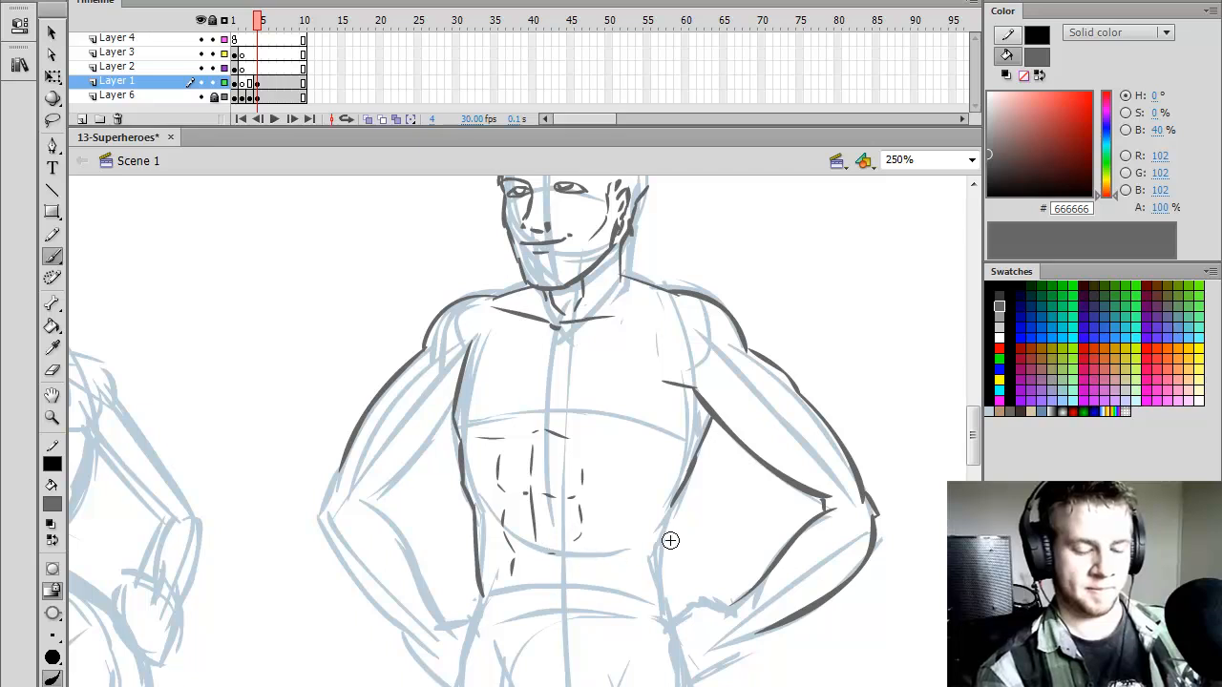
mouse_move(668, 501)
mouse_down()
mouse_move(654, 549)
mouse_move(666, 598)
mouse_up()
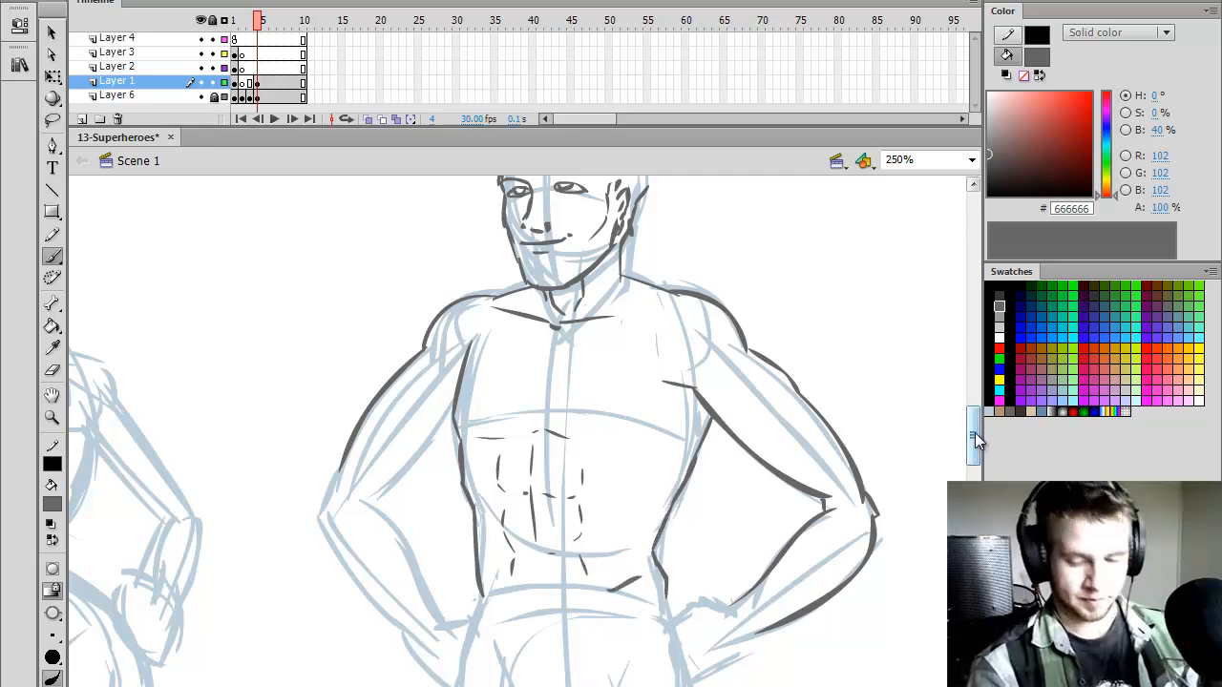
- Complete the figure's right arm with the inner upper arm, elbow, both forearm edges and the wrist at the hip
scroll(975, 434, up, 2)
scroll(974, 434, down, 1)
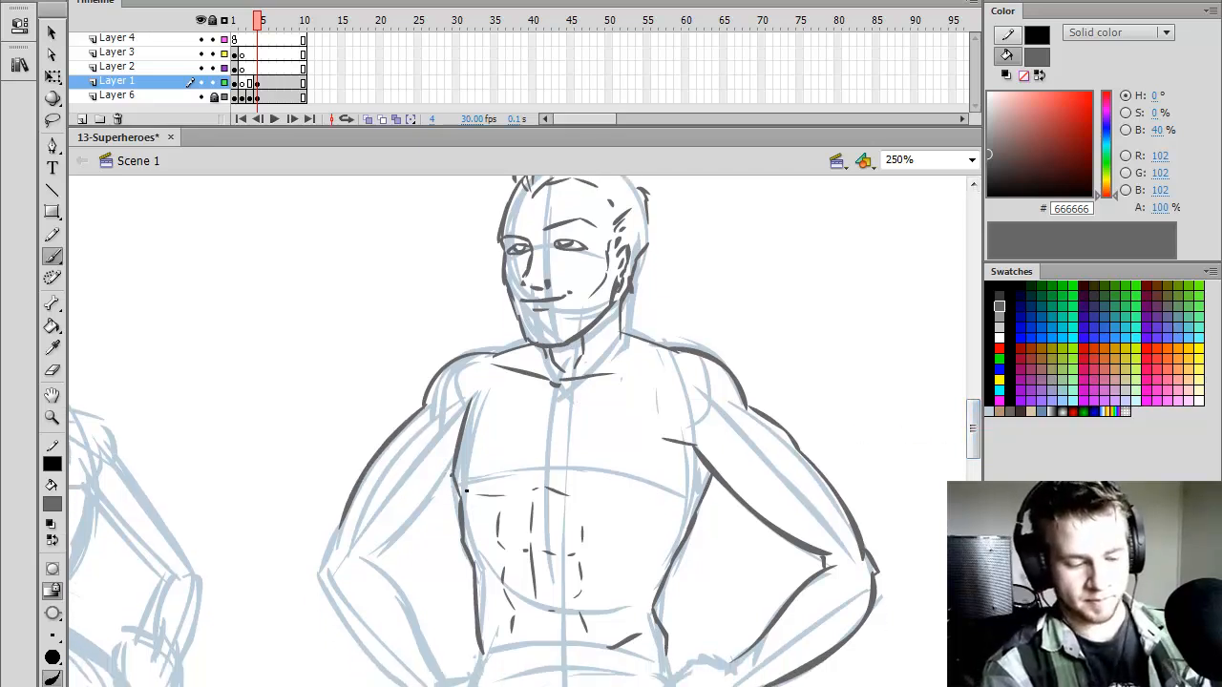
mouse_move(448, 475)
mouse_down()
mouse_move(443, 527)
mouse_move(308, 579)
mouse_move(341, 518)
mouse_move(323, 551)
mouse_up()
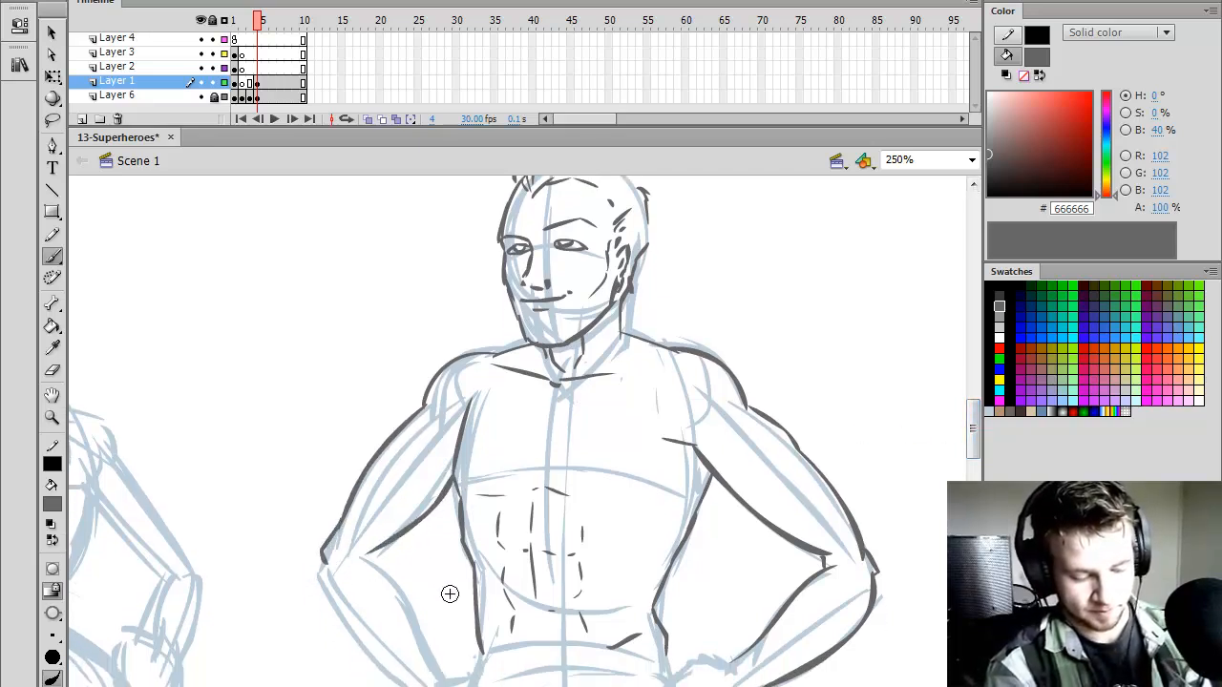
scroll(975, 435, down, 3)
mouse_move(369, 460)
mouse_down()
mouse_move(421, 504)
mouse_move(449, 584)
mouse_up()
mouse_move(331, 468)
mouse_down()
mouse_move(363, 536)
mouse_move(450, 654)
mouse_up()
drag(444, 576, 468, 584)
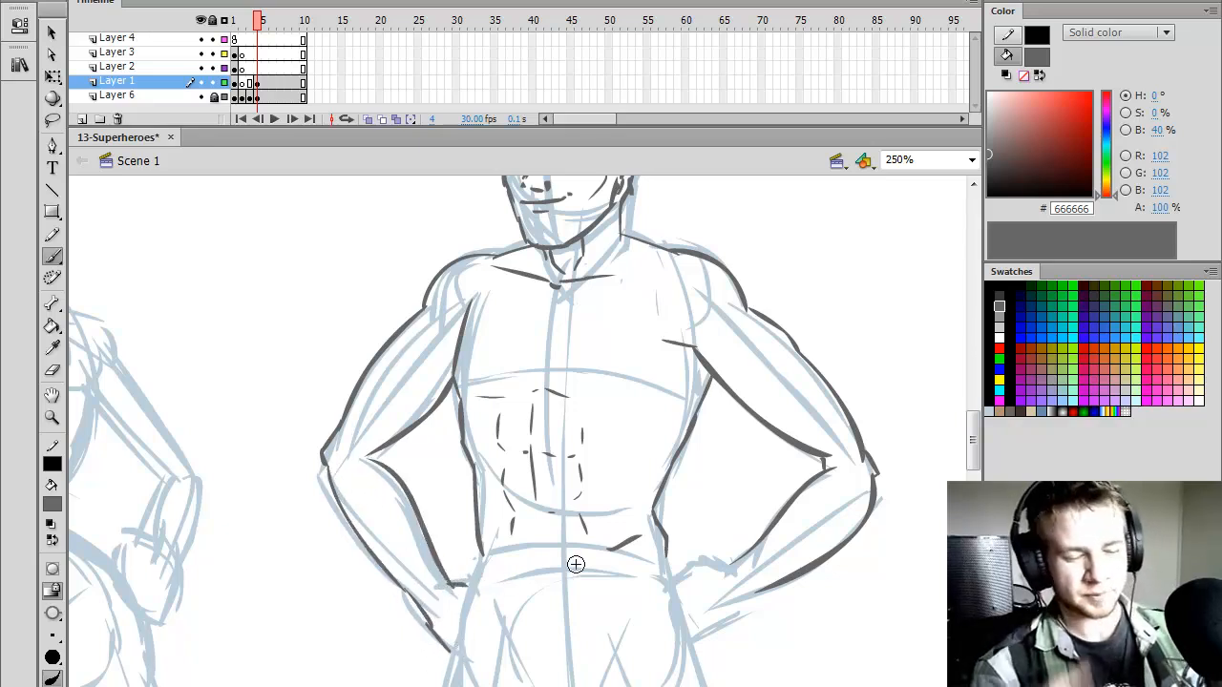
- Draw the outer hip contours on both sides from the waist down to the upper thighs
mouse_move(971, 441)
mouse_down()
mouse_move(969, 412)
mouse_move(965, 463)
mouse_up()
drag(468, 374, 449, 445)
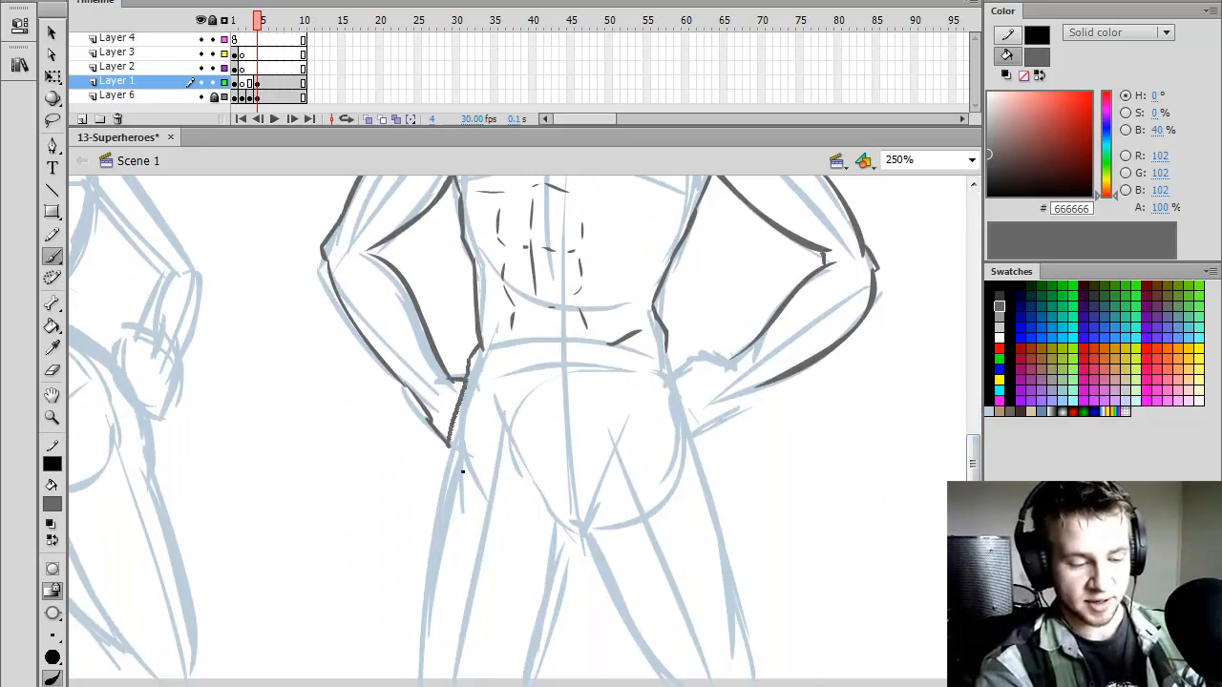
mouse_move(671, 346)
mouse_down()
mouse_move(692, 385)
mouse_move(700, 458)
mouse_up()
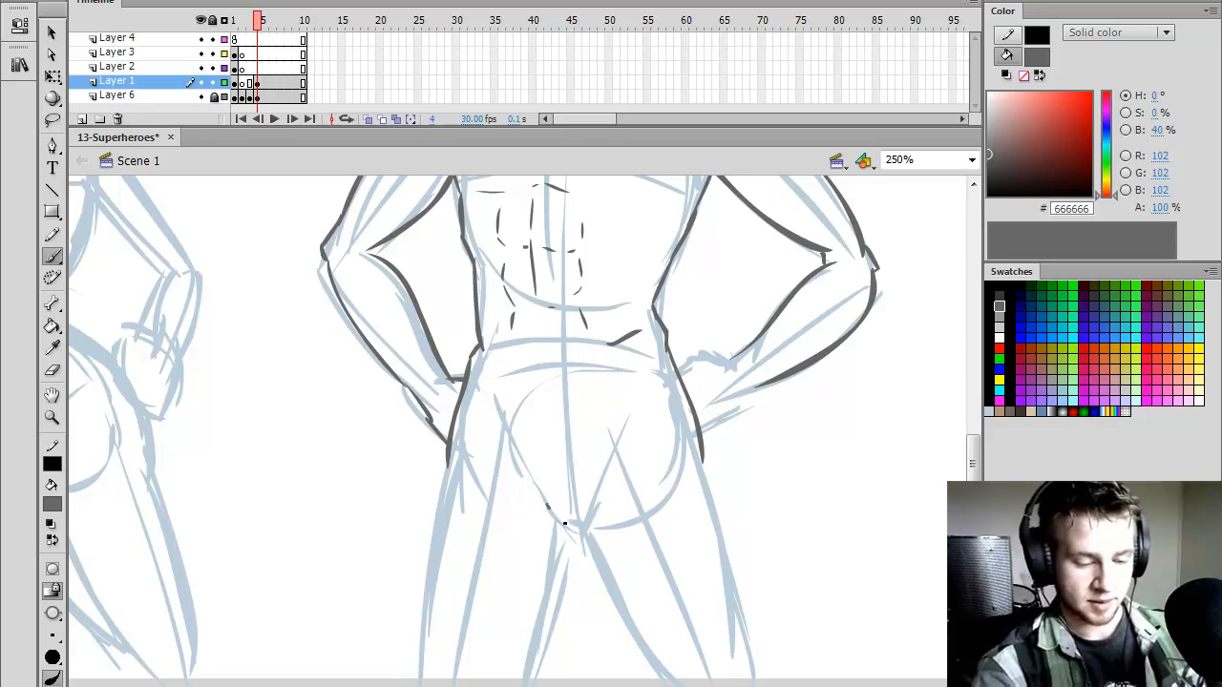
- Draw the crotch and the inner and outer contours of both thighs, redrawing the right inner thigh
mouse_move(546, 505)
mouse_down()
mouse_move(598, 510)
mouse_move(682, 682)
mouse_up()
mouse_move(705, 457)
mouse_down()
mouse_move(751, 607)
mouse_move(741, 661)
mouse_up()
mouse_move(563, 518)
mouse_down()
mouse_move(570, 534)
mouse_move(527, 679)
mouse_up()
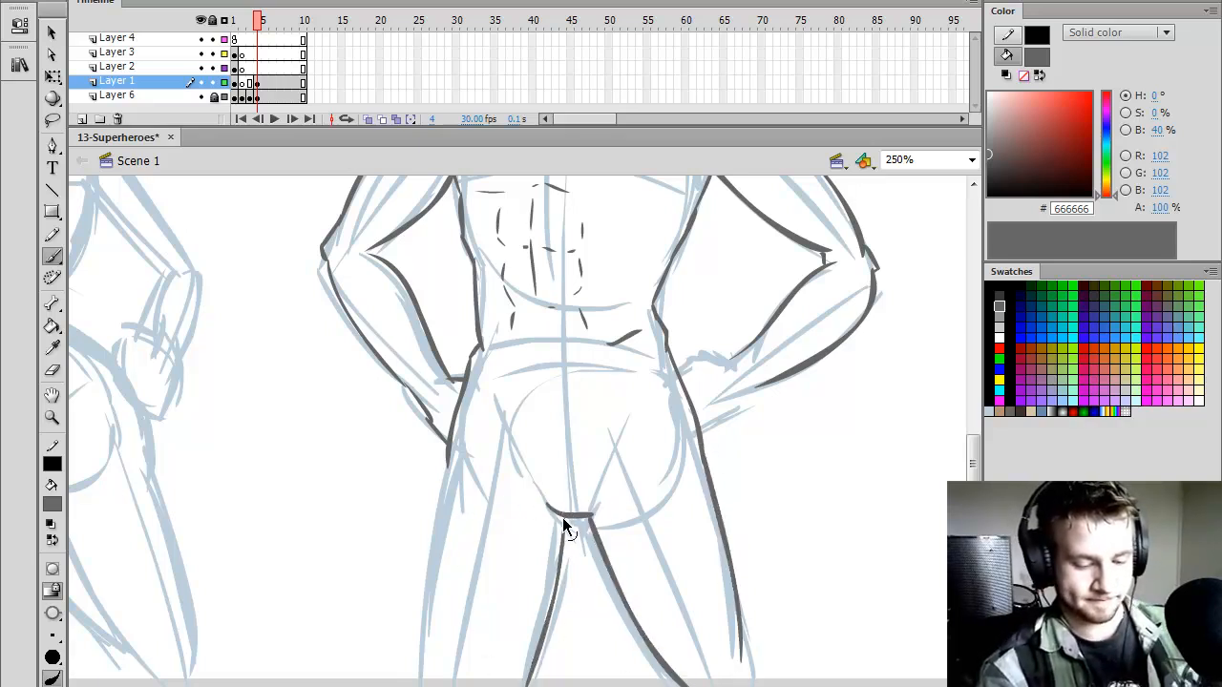
key(ctrl+z)
drag(562, 518, 516, 666)
mouse_move(451, 448)
mouse_down()
mouse_move(436, 659)
mouse_move(424, 668)
mouse_up()
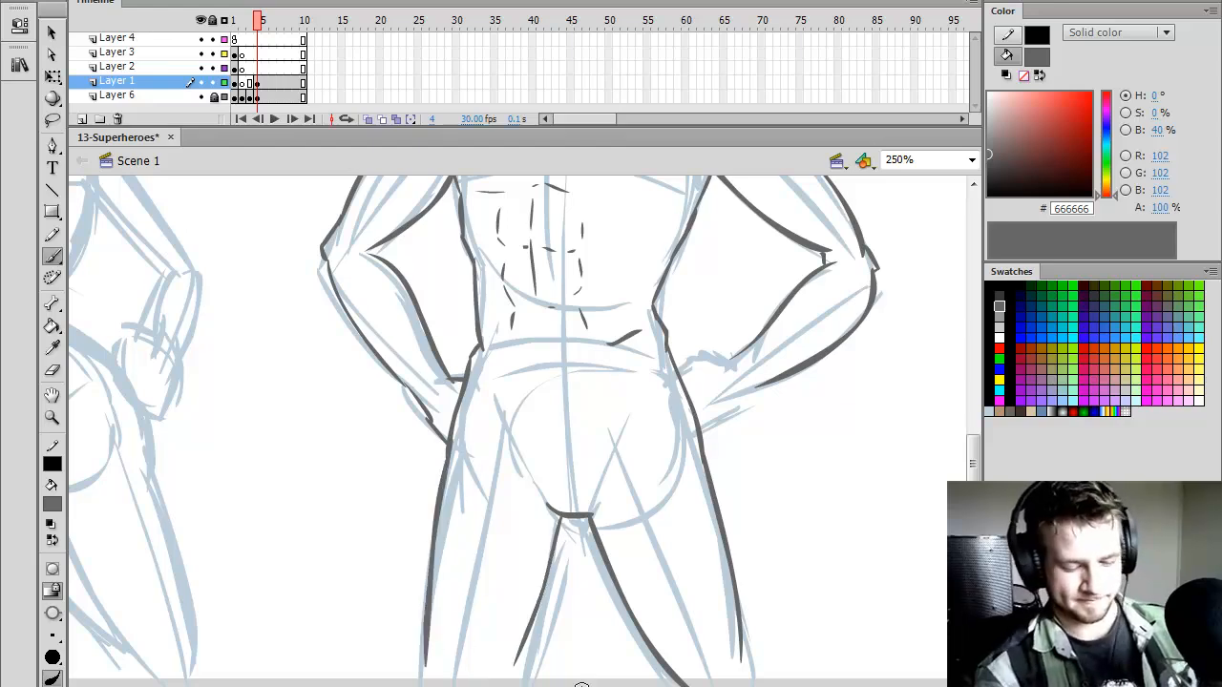
- Draw the figure's left hand resting on the hip and connect its lower edge to the forearm
mouse_move(584, 683)
mouse_down()
mouse_move(515, 683)
mouse_move(594, 683)
mouse_up()
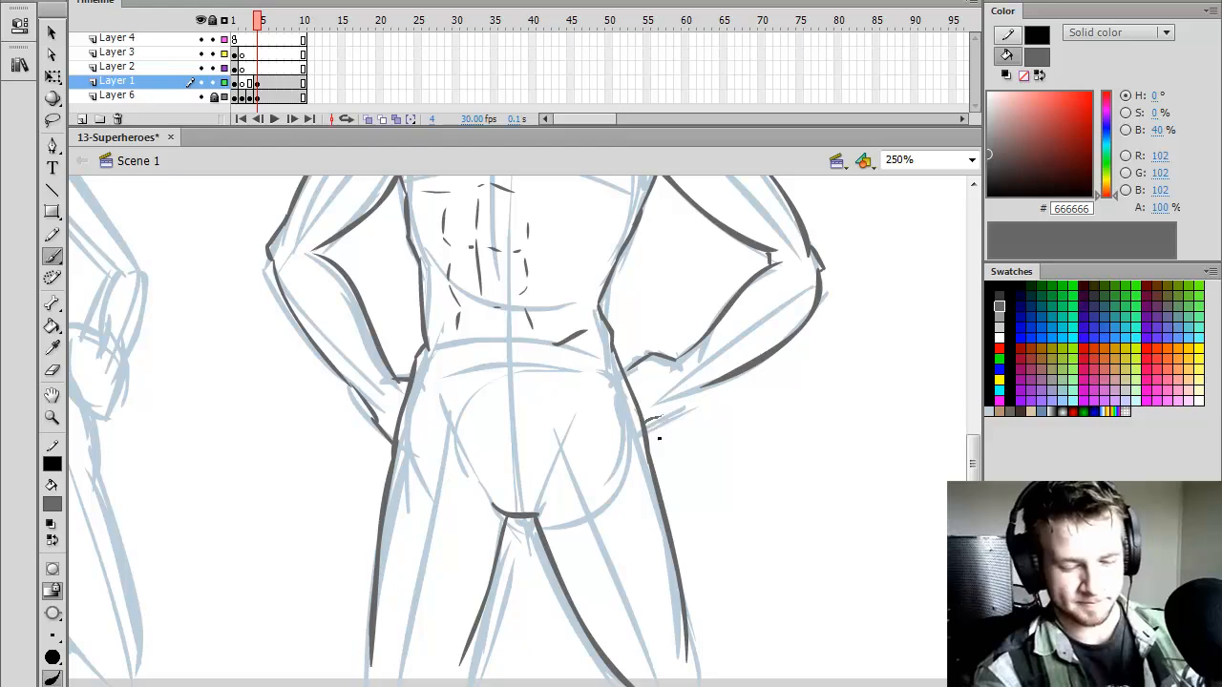
drag(646, 424, 708, 388)
drag(594, 684, 509, 683)
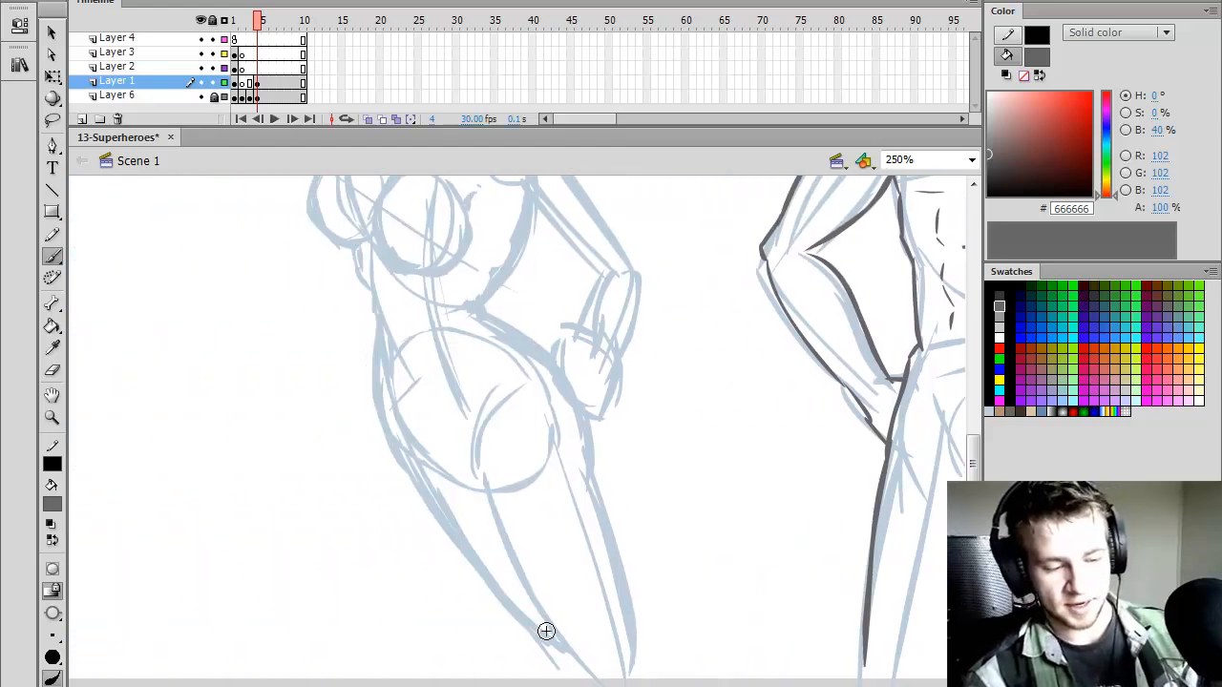
- Draw the nose, parted lips, eyebrows and eyes on the head of the female figure with the raised arm
drag(975, 469, 976, 431)
drag(507, 683, 487, 683)
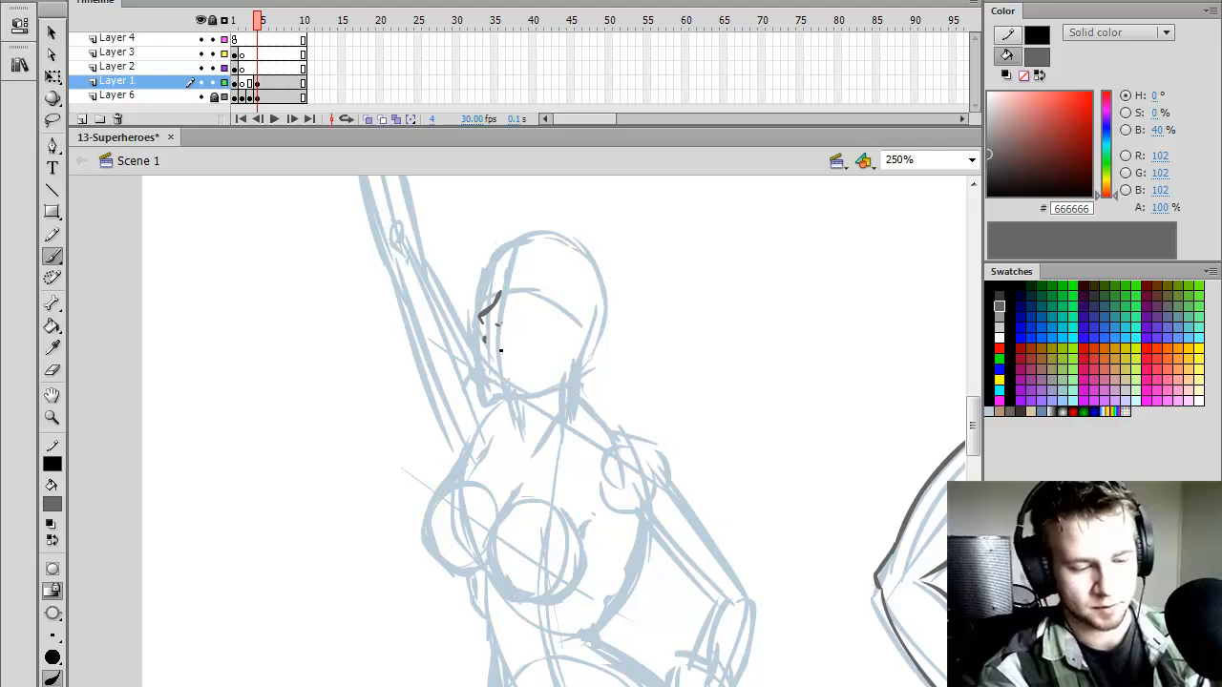
drag(497, 334, 517, 348)
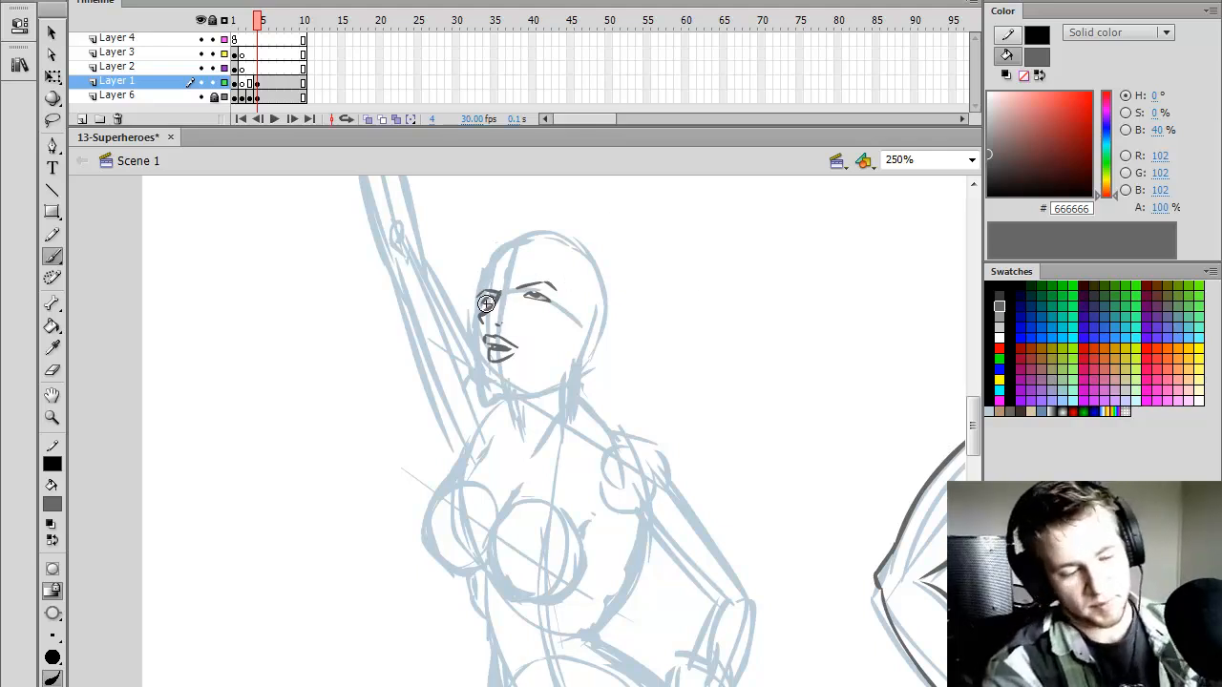
key(ctrl+z)
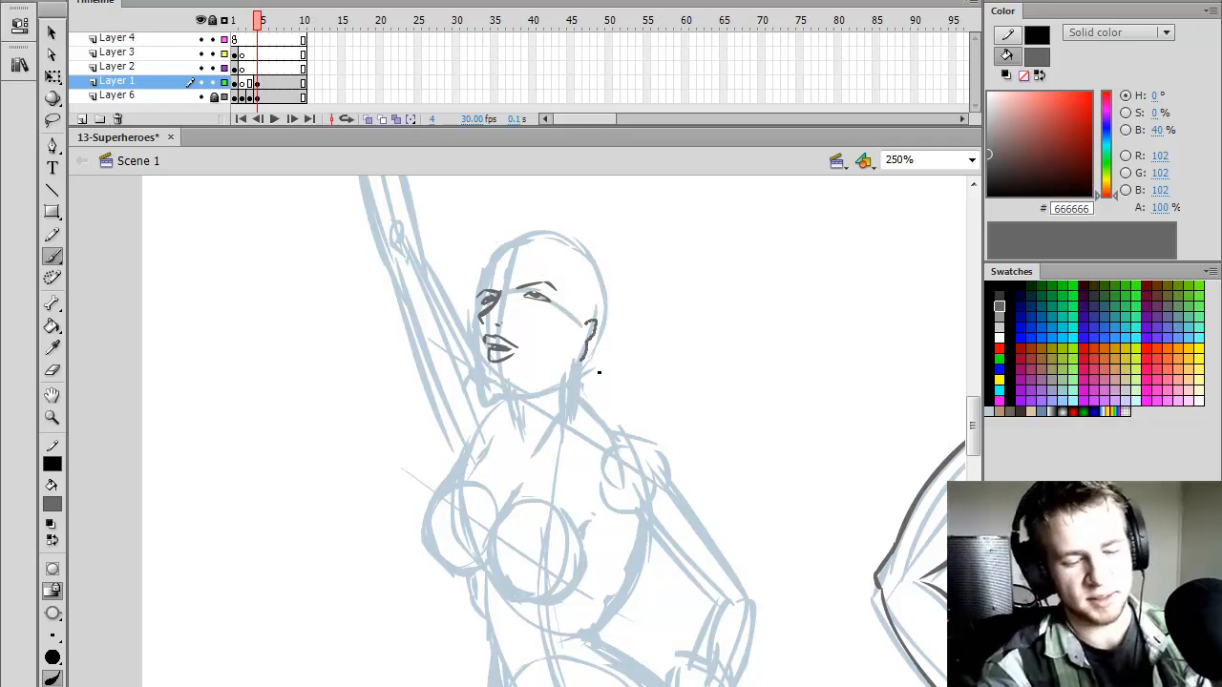
- Outline the female face from forehead to chin, and add the jawline, ear and cheek marks
mouse_move(493, 261)
mouse_down()
mouse_move(476, 327)
mouse_move(487, 384)
mouse_up()
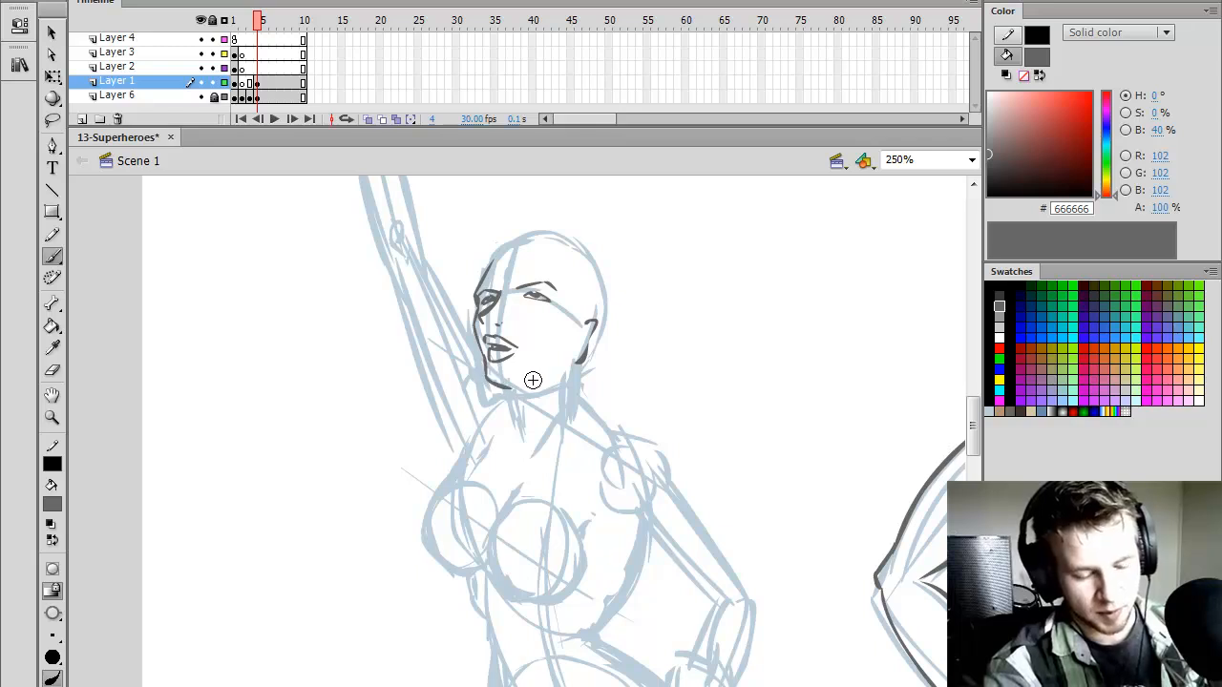
mouse_move(512, 387)
mouse_down()
mouse_move(575, 370)
mouse_move(561, 374)
mouse_up()
key(ctrl+z)
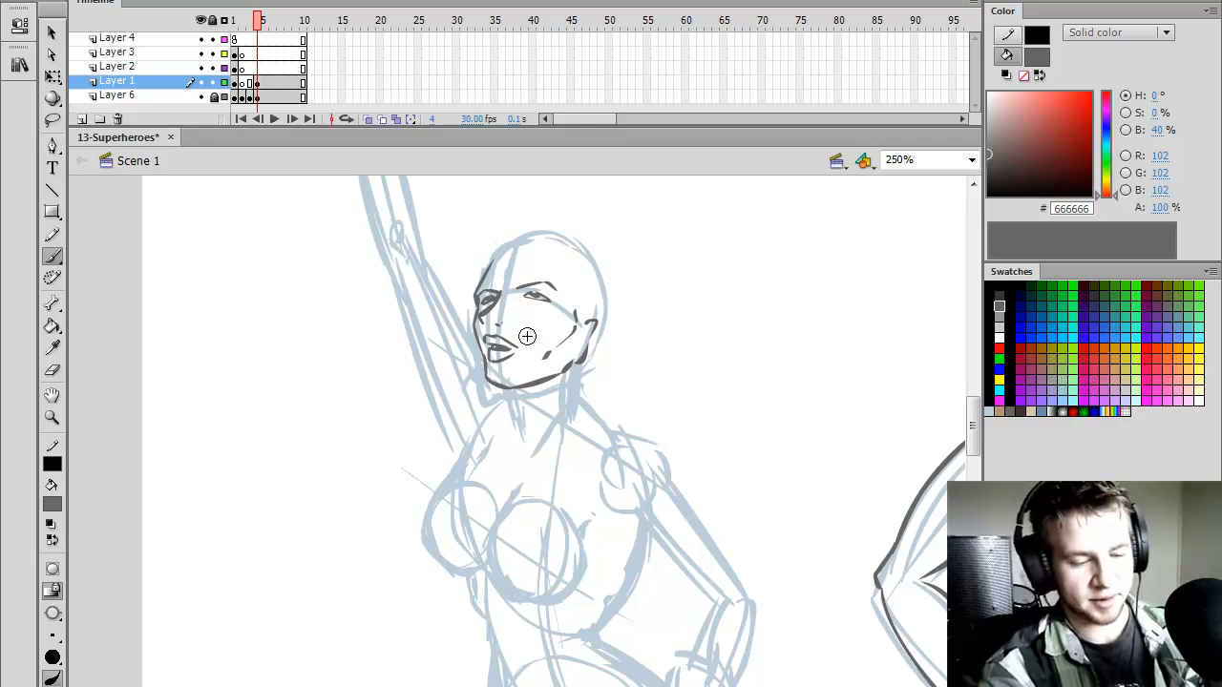
drag(547, 350, 545, 357)
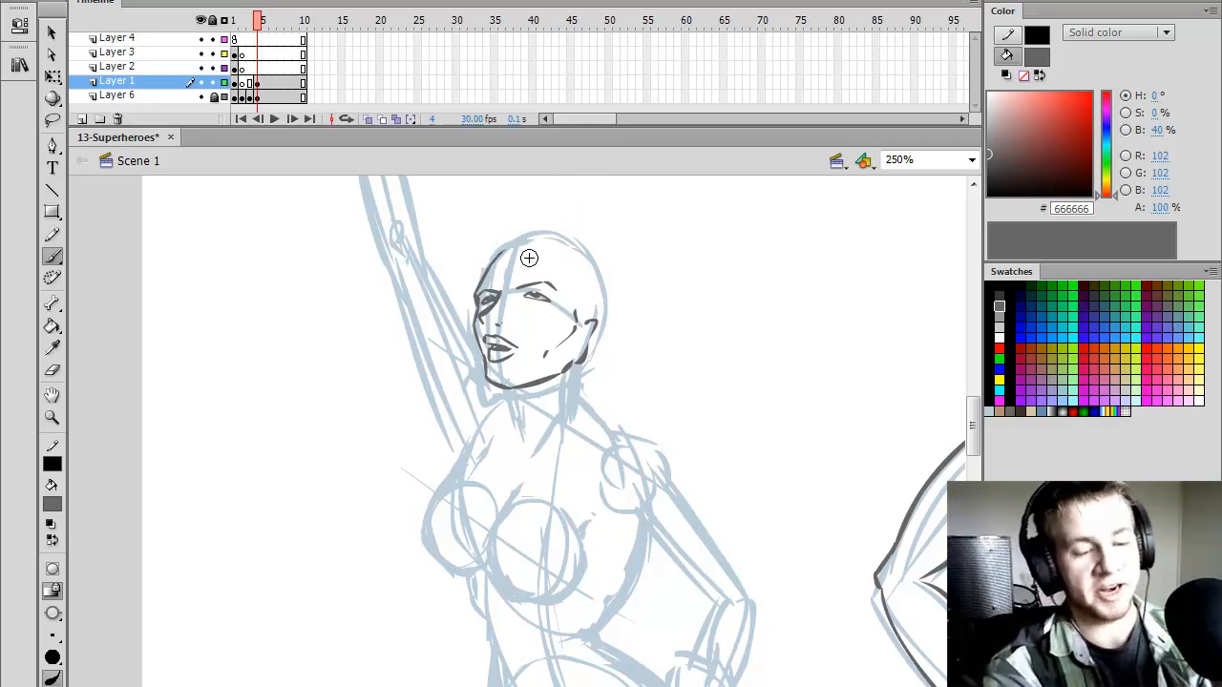
mouse_move(506, 250)
mouse_down()
mouse_move(504, 263)
mouse_move(541, 219)
mouse_move(587, 227)
mouse_move(561, 220)
mouse_move(619, 270)
mouse_up()
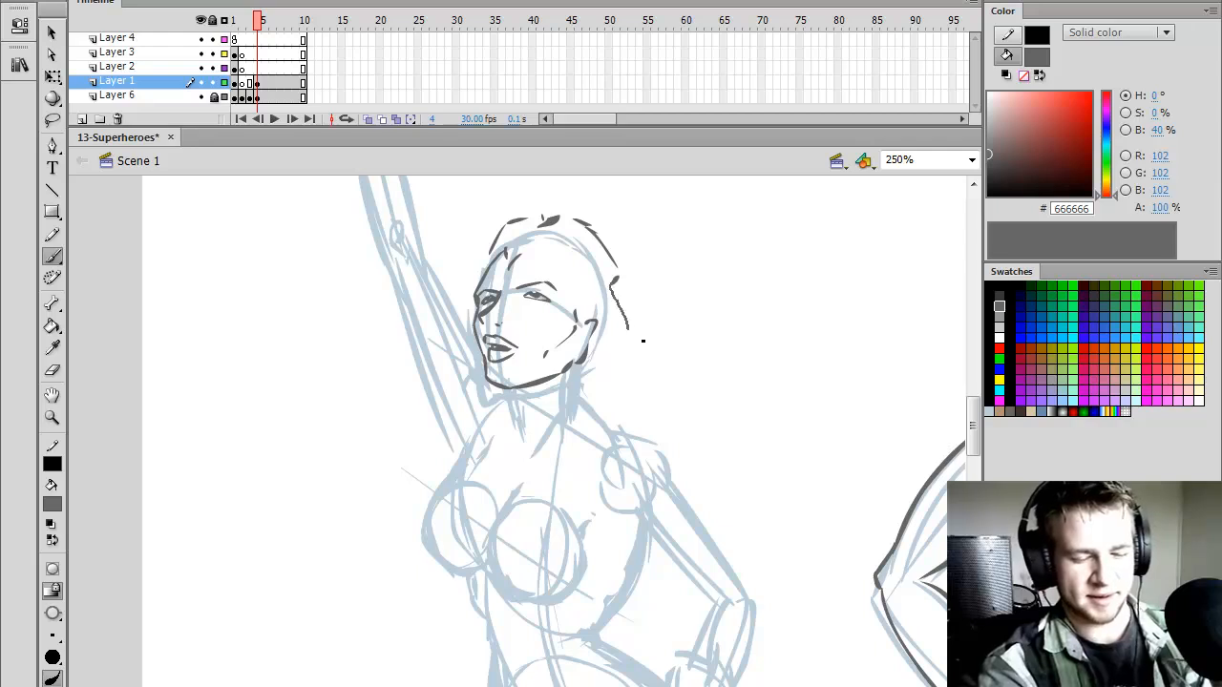
key(ctrl+z)
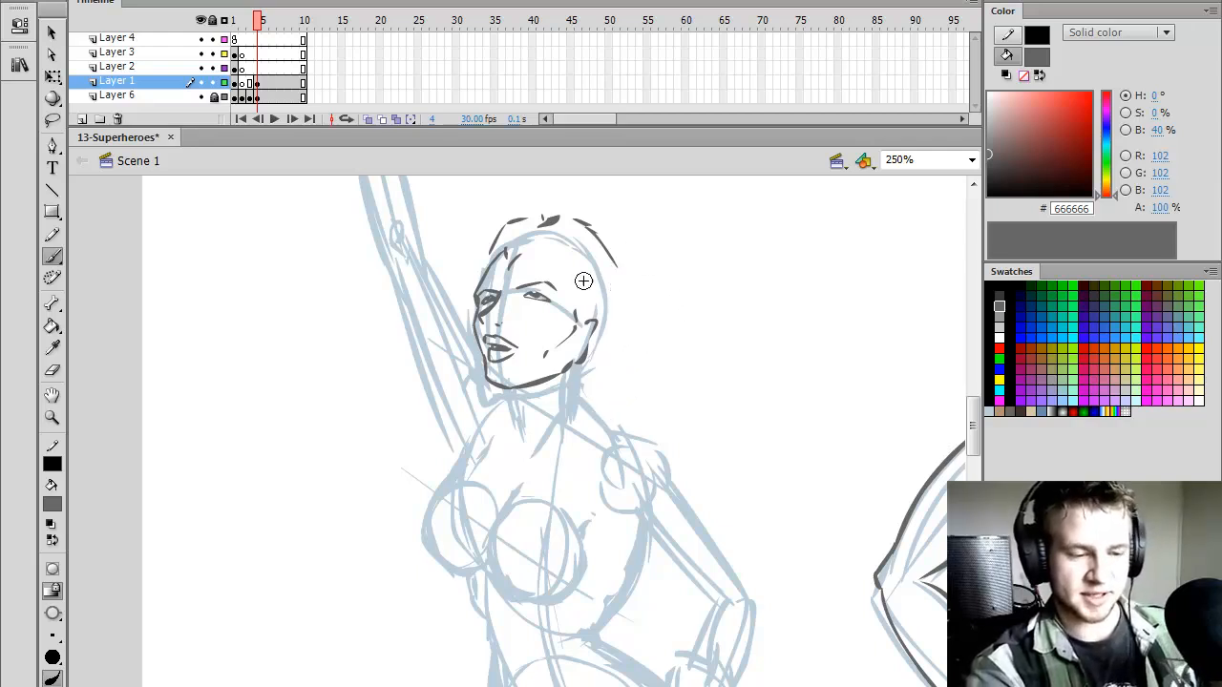
key(ctrl+z)
drag(557, 217, 523, 235)
drag(521, 239, 544, 274)
drag(541, 261, 578, 296)
key(ctrl+z)
key(ctrl+z)
key(ctrl+z)
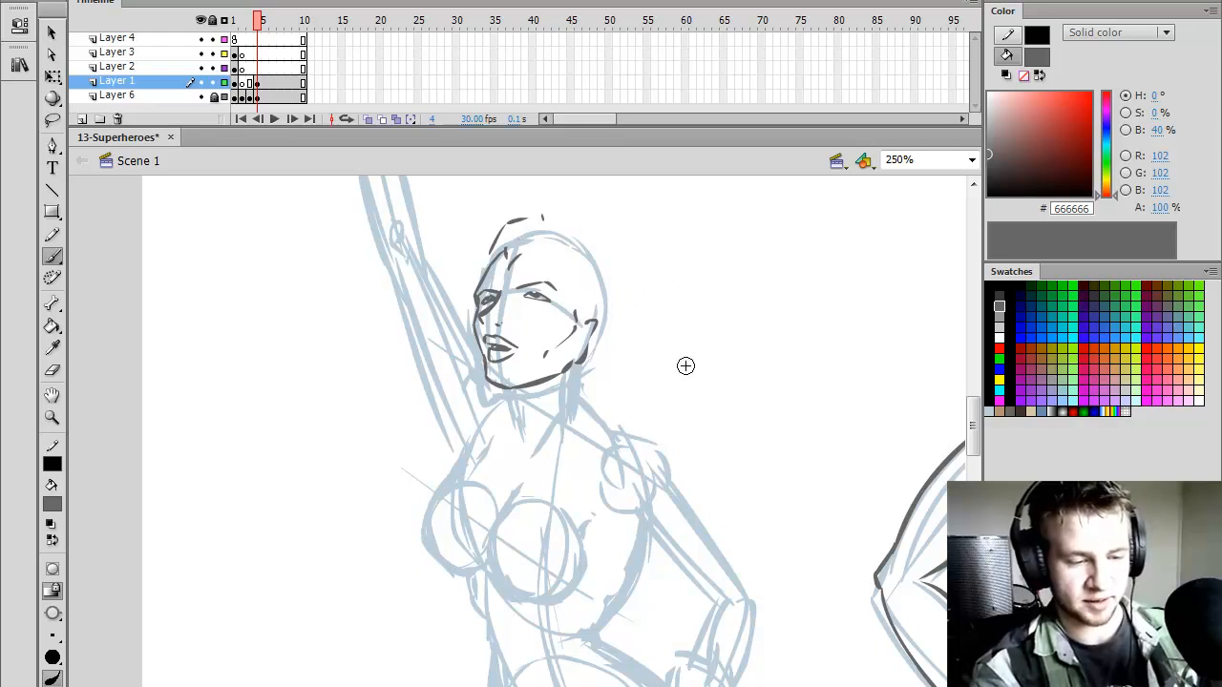
key(e)
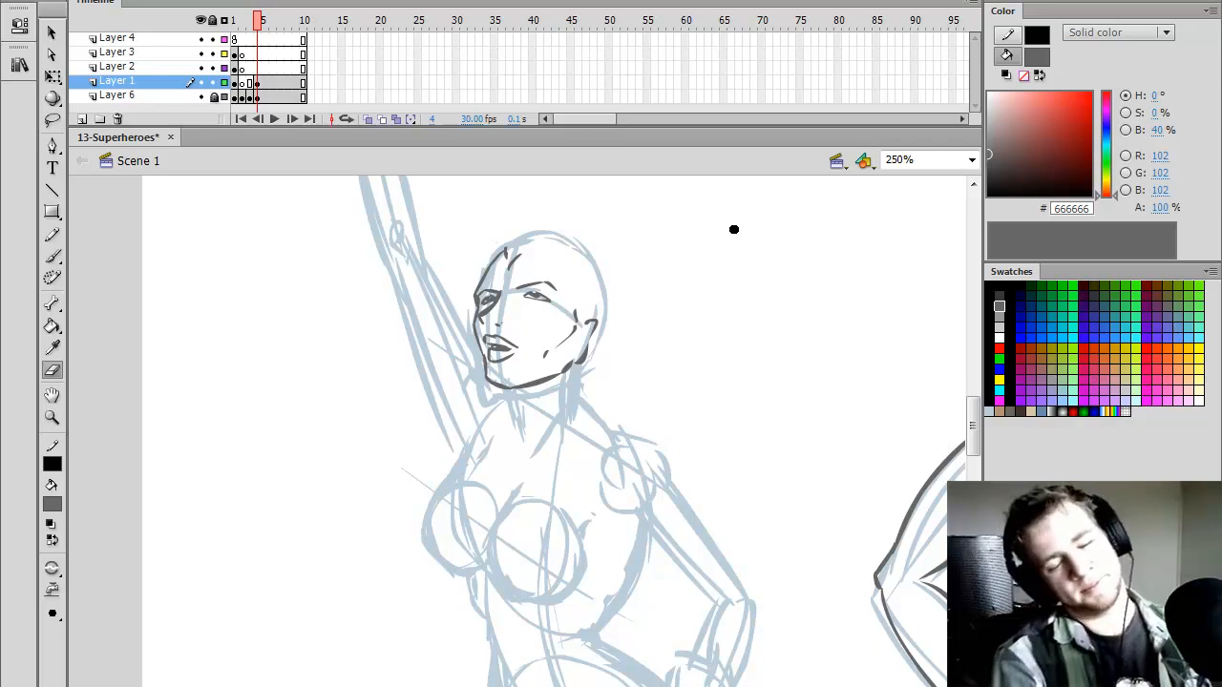
- Draw the hair outline over the crown, the hairline around the forehead, and long wavy locks falling to the shoulder
key(b)
mouse_move(488, 269)
mouse_down()
mouse_move(557, 217)
mouse_move(609, 237)
mouse_move(628, 295)
mouse_up()
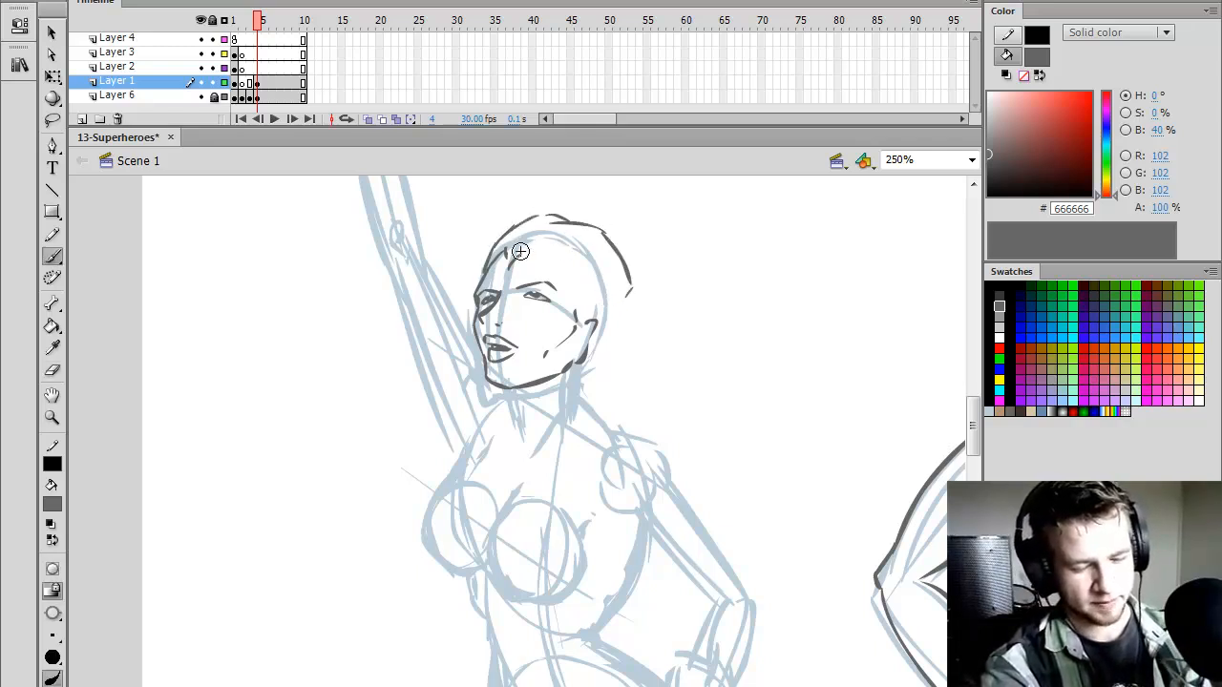
mouse_move(518, 251)
mouse_down()
mouse_move(586, 265)
mouse_move(605, 295)
mouse_move(628, 290)
mouse_move(658, 344)
mouse_move(636, 388)
mouse_move(676, 454)
mouse_up()
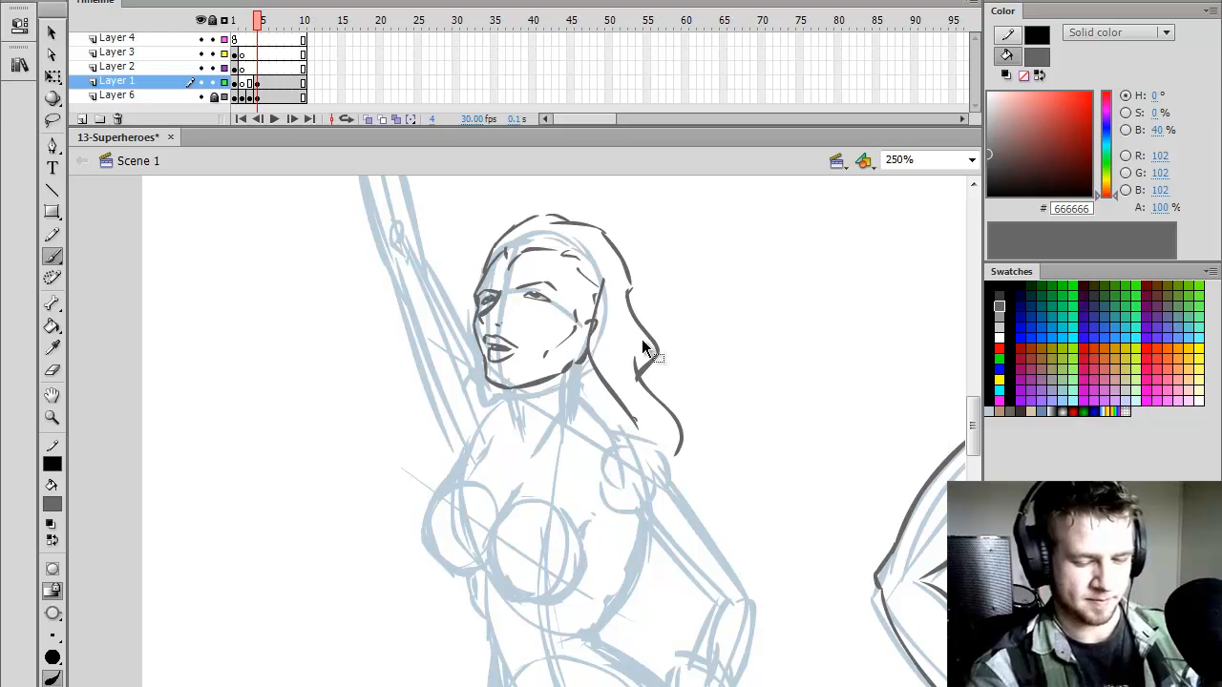
mouse_move(586, 363)
mouse_down()
mouse_move(592, 425)
mouse_move(635, 426)
mouse_up()
scroll(798, 486, down, 2)
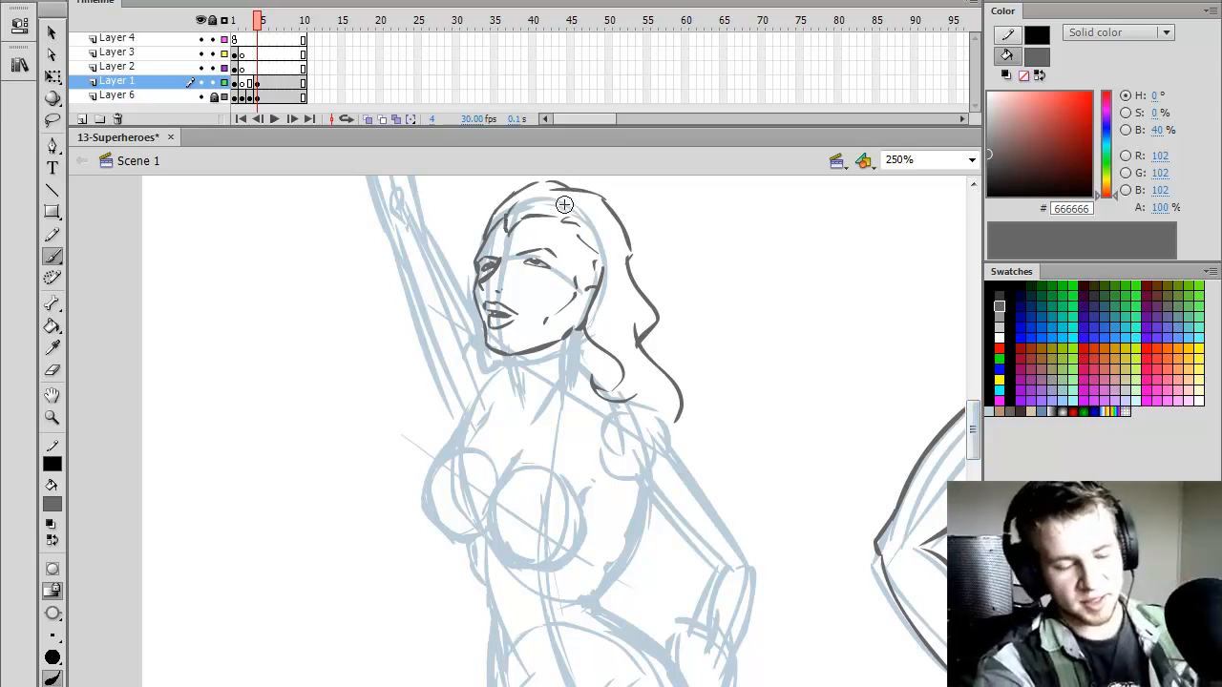
- Add inner strand lines to the female figure's hair along the hairline, beside the ear and inside the waves
key(e)
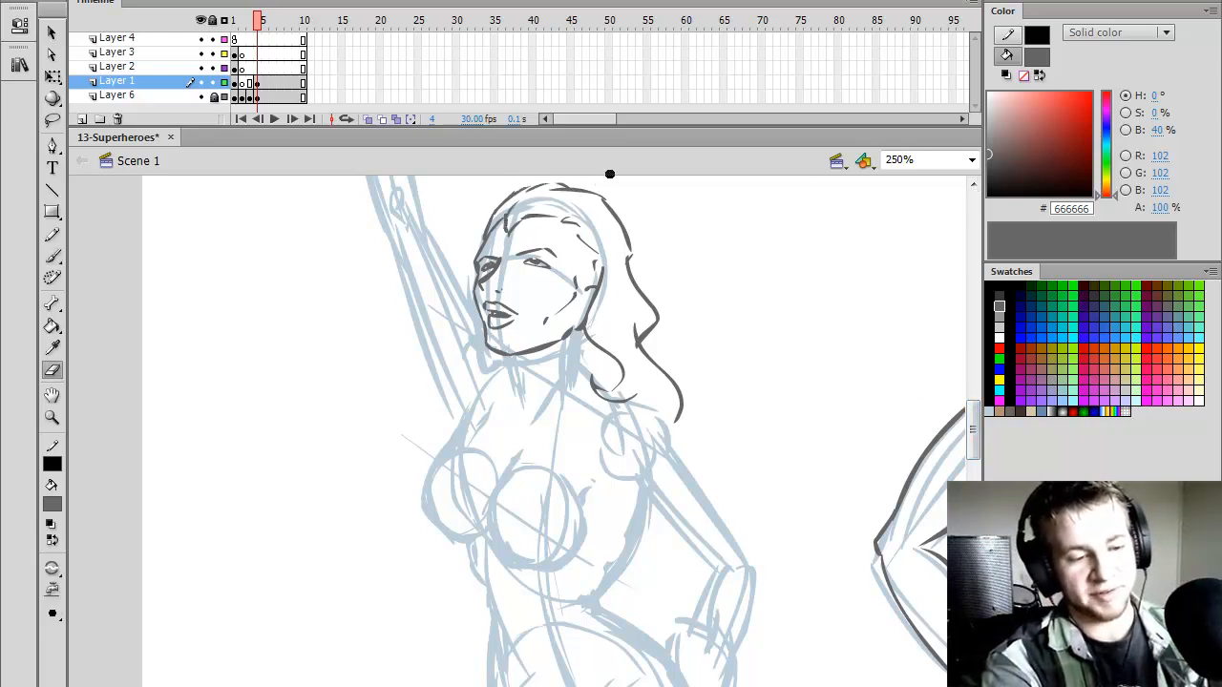
key(b)
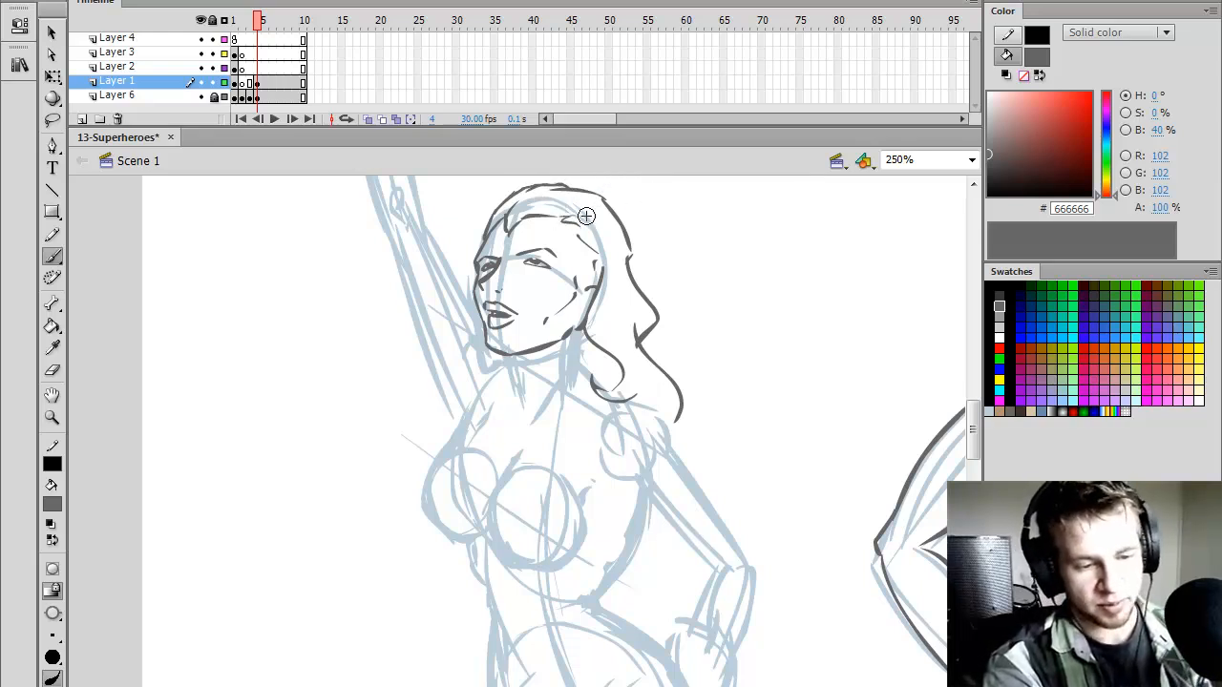
mouse_move(533, 214)
mouse_down()
mouse_move(611, 259)
mouse_move(643, 315)
mouse_move(620, 341)
mouse_up()
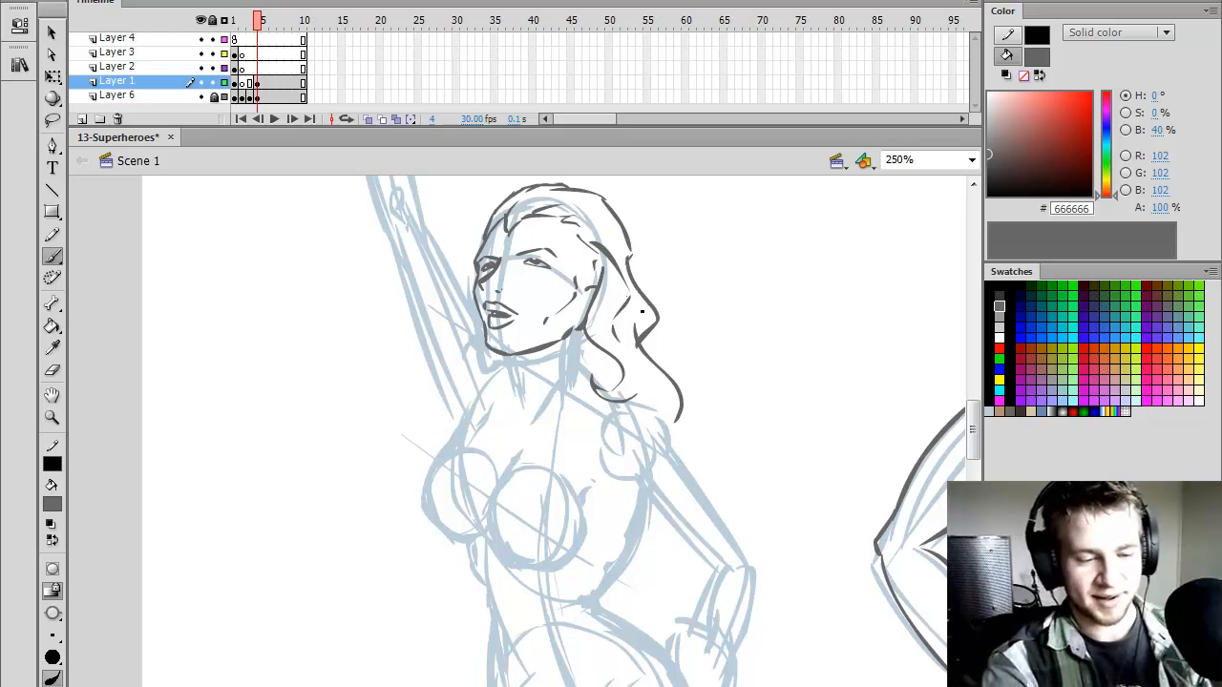
mouse_move(620, 280)
mouse_down()
mouse_move(629, 297)
mouse_move(587, 251)
mouse_up()
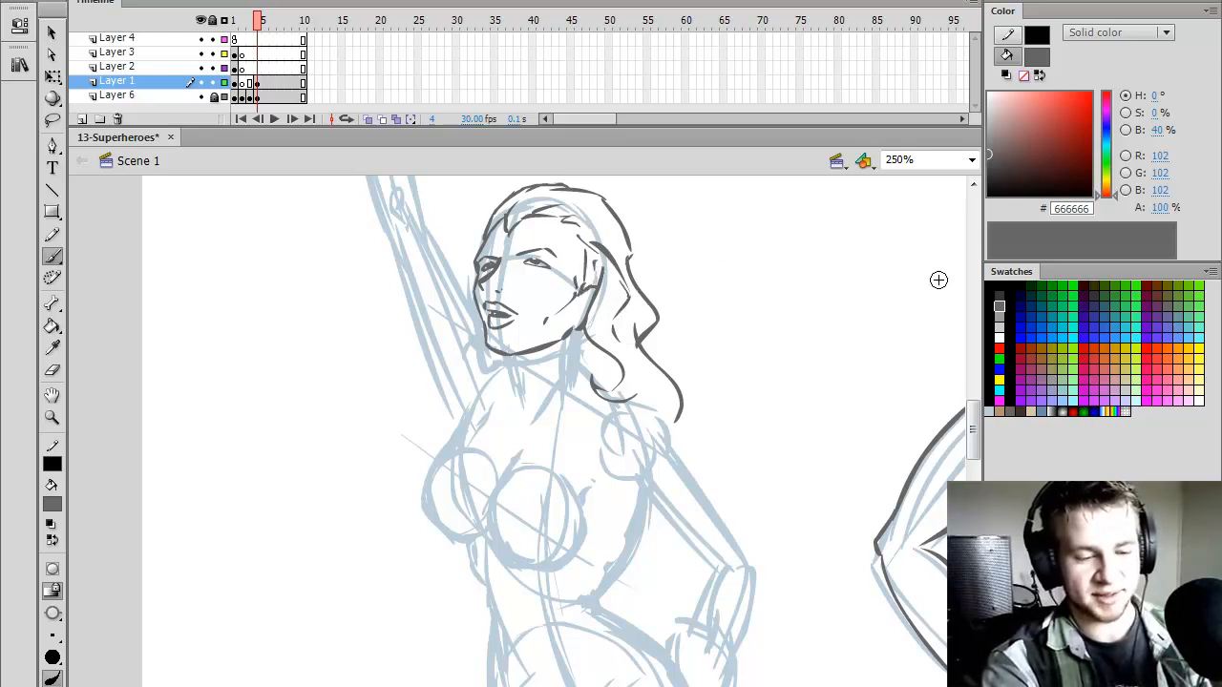
- Draw the neck lines, the collarbones and the top of the shoulder below the hair
drag(974, 433, 974, 439)
mouse_move(584, 273)
mouse_down()
mouse_move(583, 319)
mouse_move(527, 307)
mouse_move(527, 318)
mouse_up()
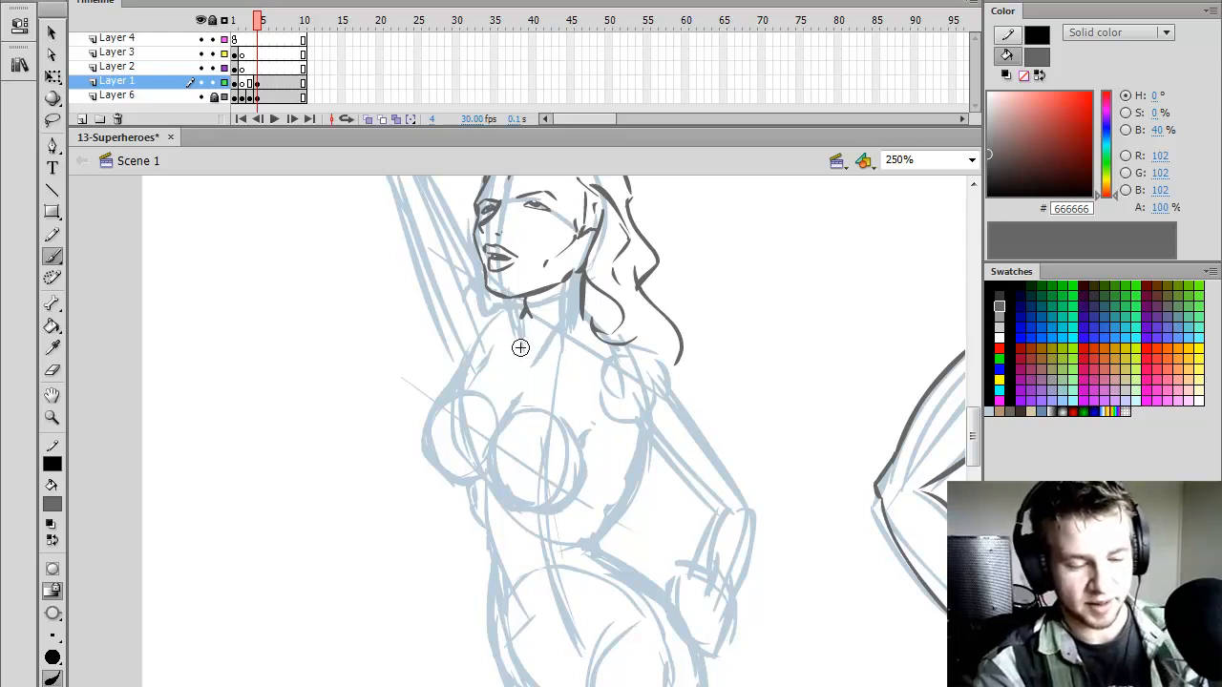
mouse_move(509, 327)
mouse_down()
mouse_move(553, 358)
mouse_move(635, 346)
mouse_up()
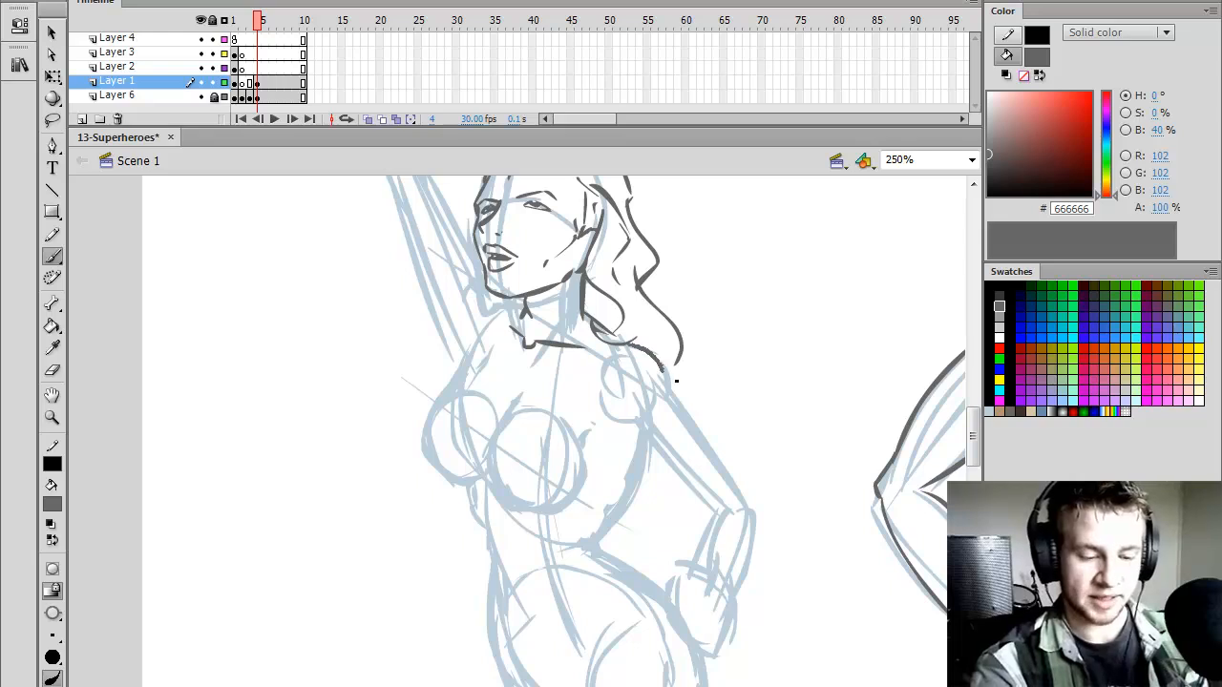
- Draw the armpit and both edges of the bent arm, finishing with the fist and fingers resting on the hip
scroll(968, 401, down, 3)
drag(604, 285, 637, 295)
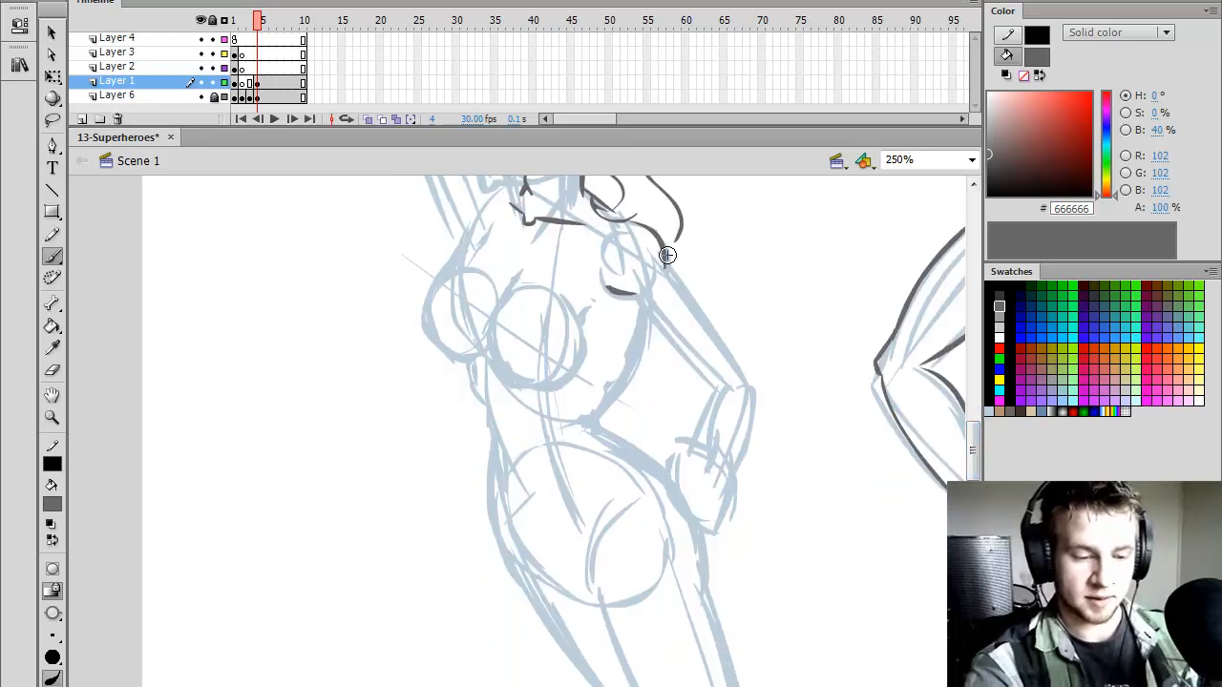
mouse_move(666, 256)
mouse_down()
mouse_move(736, 354)
mouse_move(725, 391)
mouse_up()
mouse_move(629, 290)
mouse_down()
mouse_move(727, 390)
mouse_move(695, 457)
mouse_up()
mouse_move(741, 374)
mouse_down()
mouse_move(764, 433)
mouse_move(707, 501)
mouse_move(707, 408)
mouse_move(710, 471)
mouse_move(674, 468)
mouse_move(673, 503)
mouse_move(707, 523)
mouse_up()
mouse_move(737, 466)
mouse_down()
mouse_move(707, 526)
mouse_move(690, 492)
mouse_move(700, 461)
mouse_move(702, 503)
mouse_up()
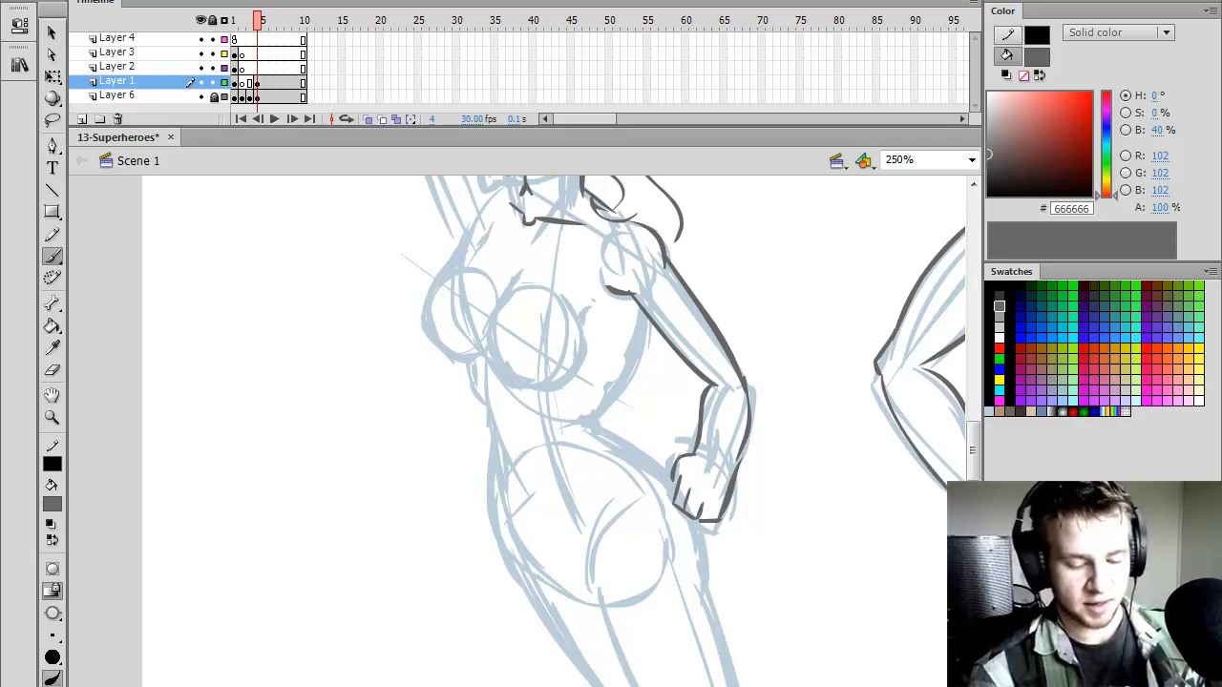
- Draw both bust contours and the two sides of the torso from the ribs down to the waist
drag(973, 443, 973, 437)
mouse_move(475, 288)
mouse_down()
mouse_move(432, 369)
mouse_move(477, 416)
mouse_up()
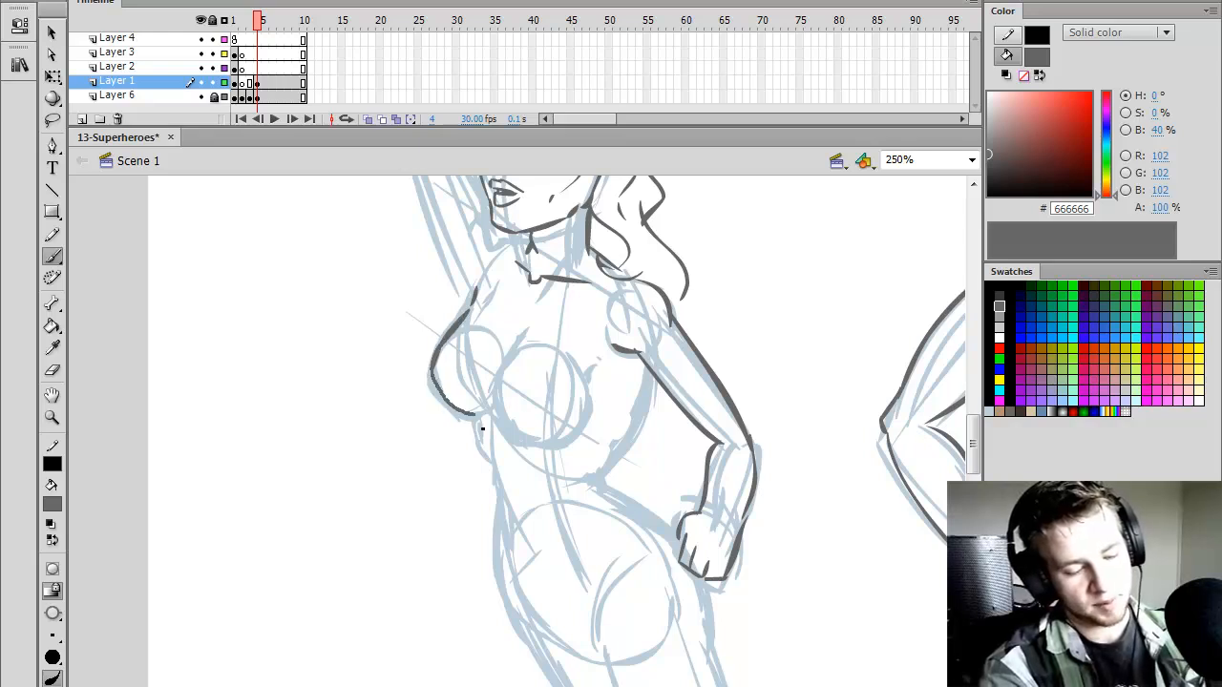
mouse_move(501, 355)
mouse_down()
mouse_move(533, 445)
mouse_move(593, 387)
mouse_up()
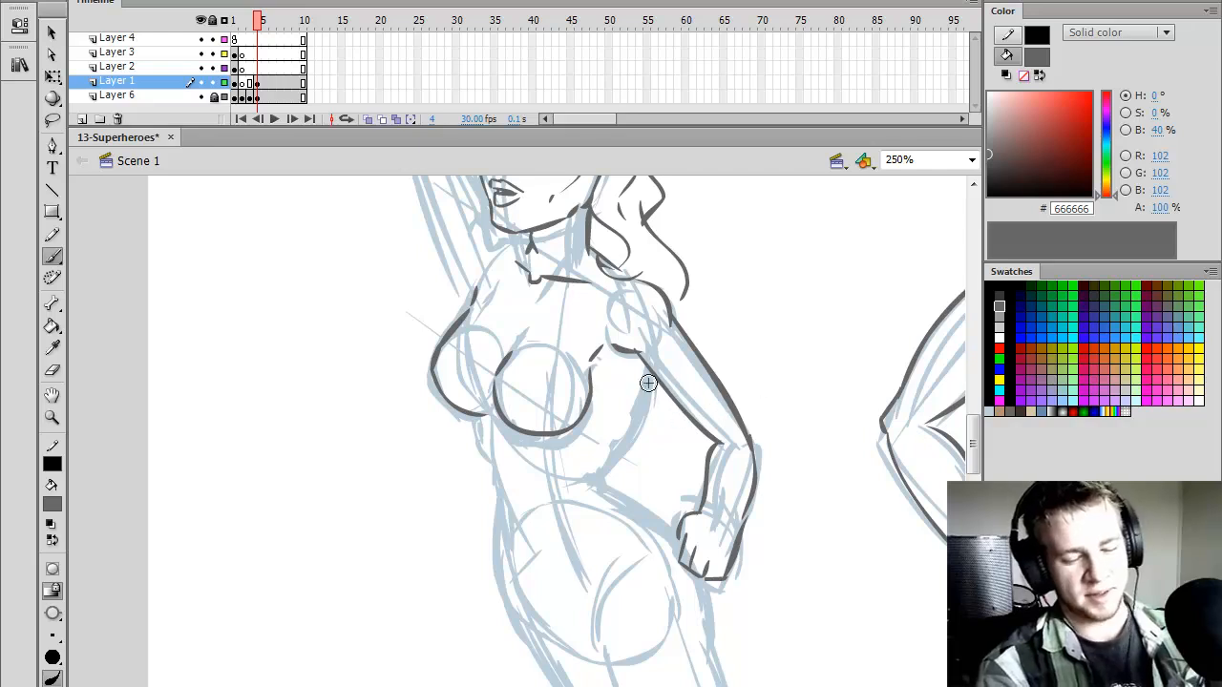
drag(643, 439, 593, 469)
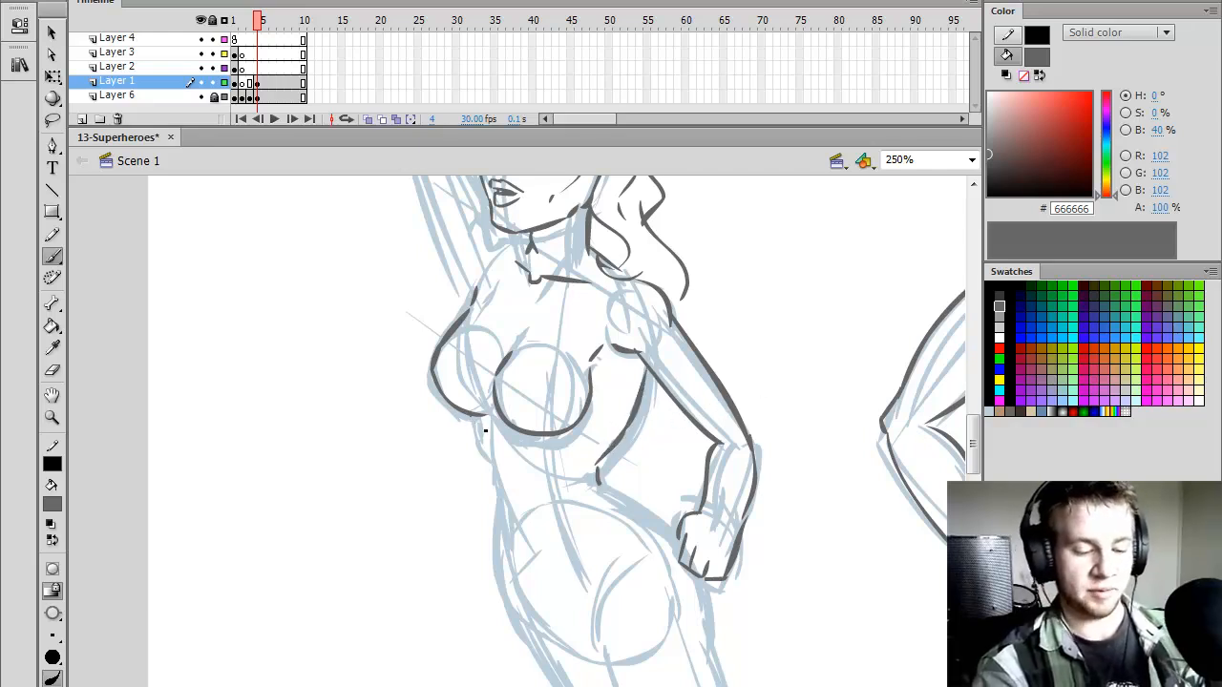
mouse_move(471, 417)
mouse_down()
mouse_move(476, 451)
mouse_move(496, 513)
mouse_move(504, 479)
mouse_move(493, 553)
mouse_up()
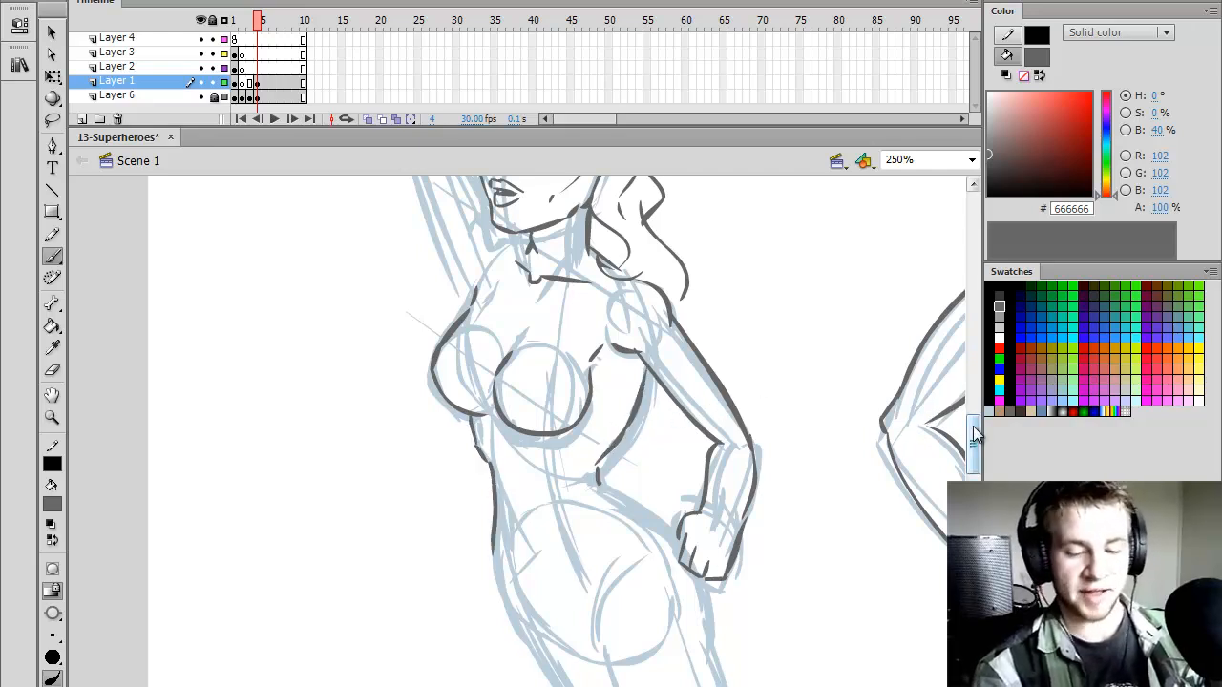
- Draw the hip contour from the waist to the fist, redrawing it for a smoother curve, and continue it below the hand
scroll(649, 357, down, 3)
mouse_move(597, 324)
mouse_down()
mouse_move(686, 385)
mouse_move(665, 363)
mouse_up()
key(ctrl+z)
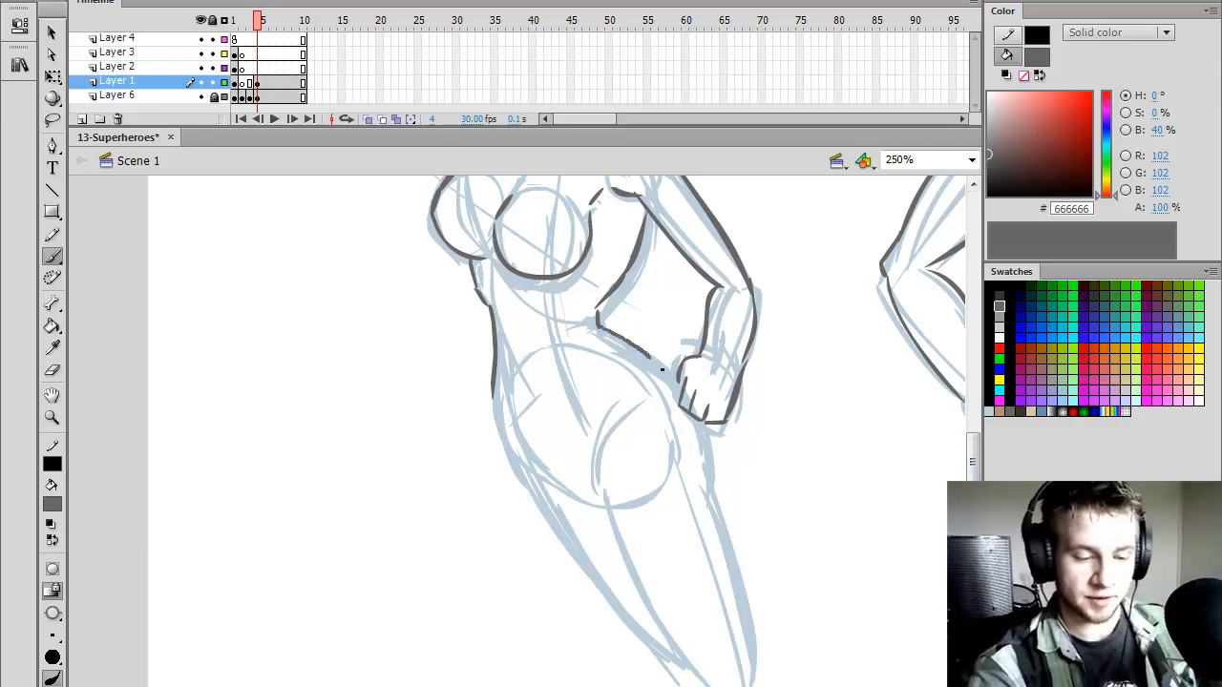
key(ctrl+z)
drag(597, 327, 682, 371)
key(ctrl+z)
drag(705, 423, 709, 475)
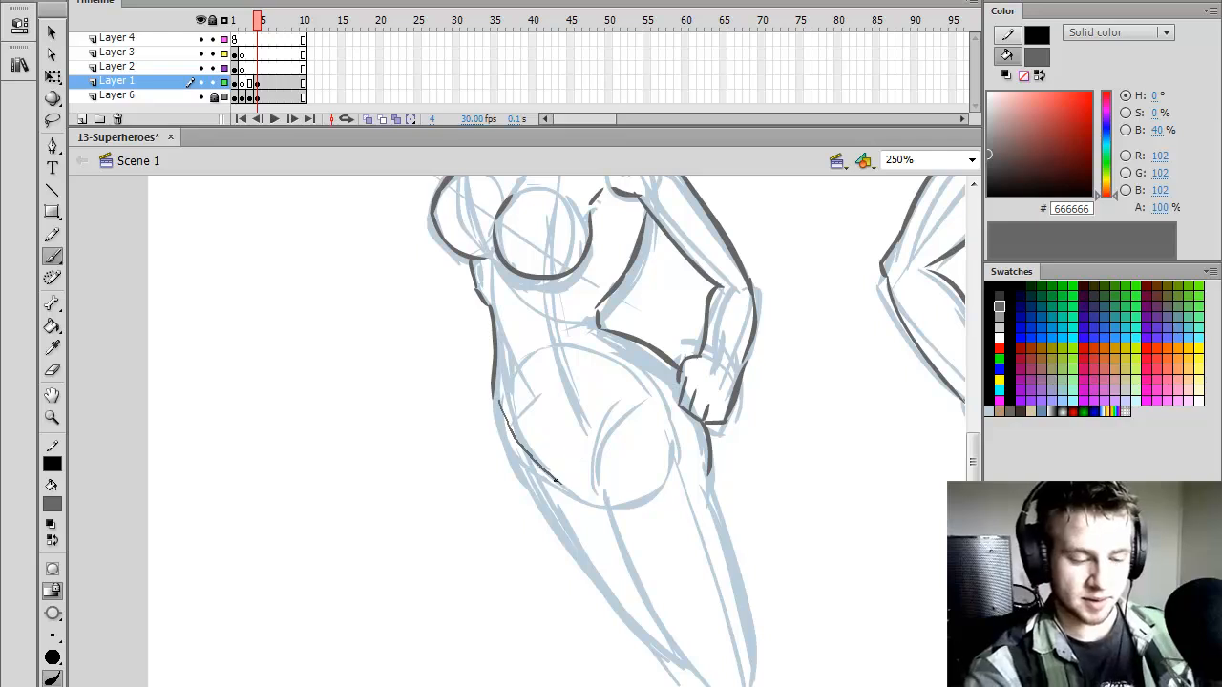
- Draw the lower pelvis curve, the crease at the top of the near thigh, and that thigh's inner contour
mouse_move(508, 412)
mouse_down()
mouse_move(564, 483)
mouse_move(589, 483)
mouse_move(622, 401)
mouse_move(635, 398)
mouse_up()
drag(593, 487, 687, 663)
key(ctrl+z)
drag(592, 489, 686, 680)
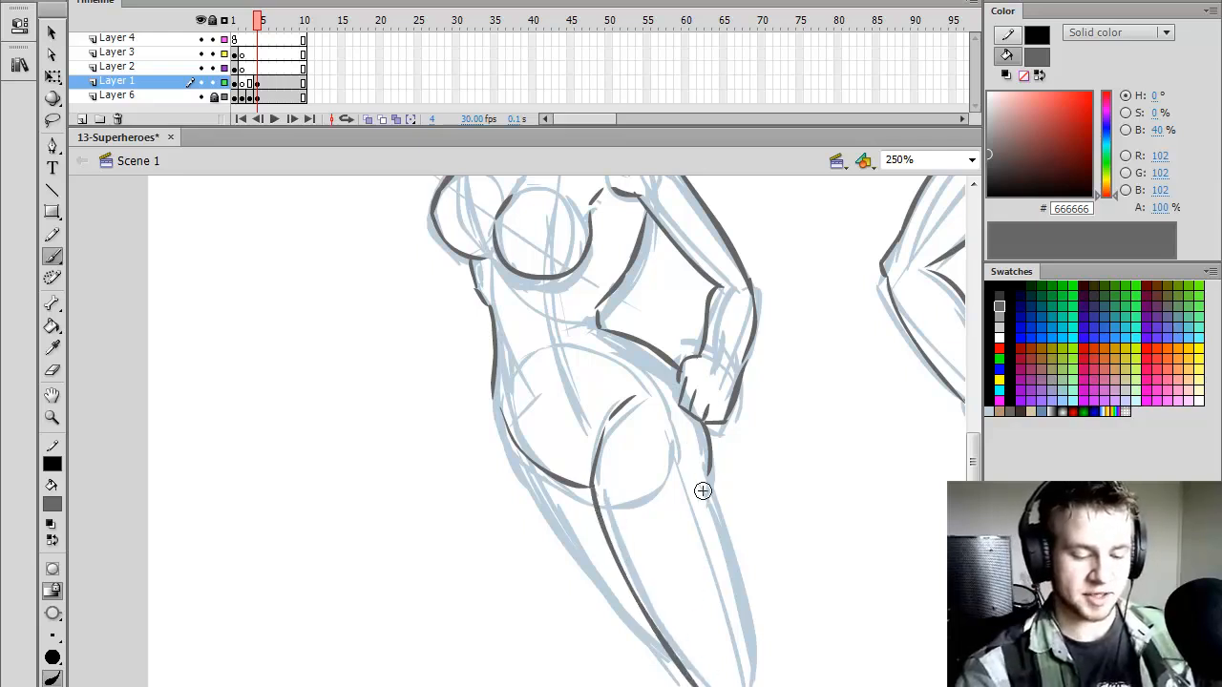
- Draw the outer contours of both thighs and add a curved crease on the abdomen below the waist
drag(716, 497, 747, 680)
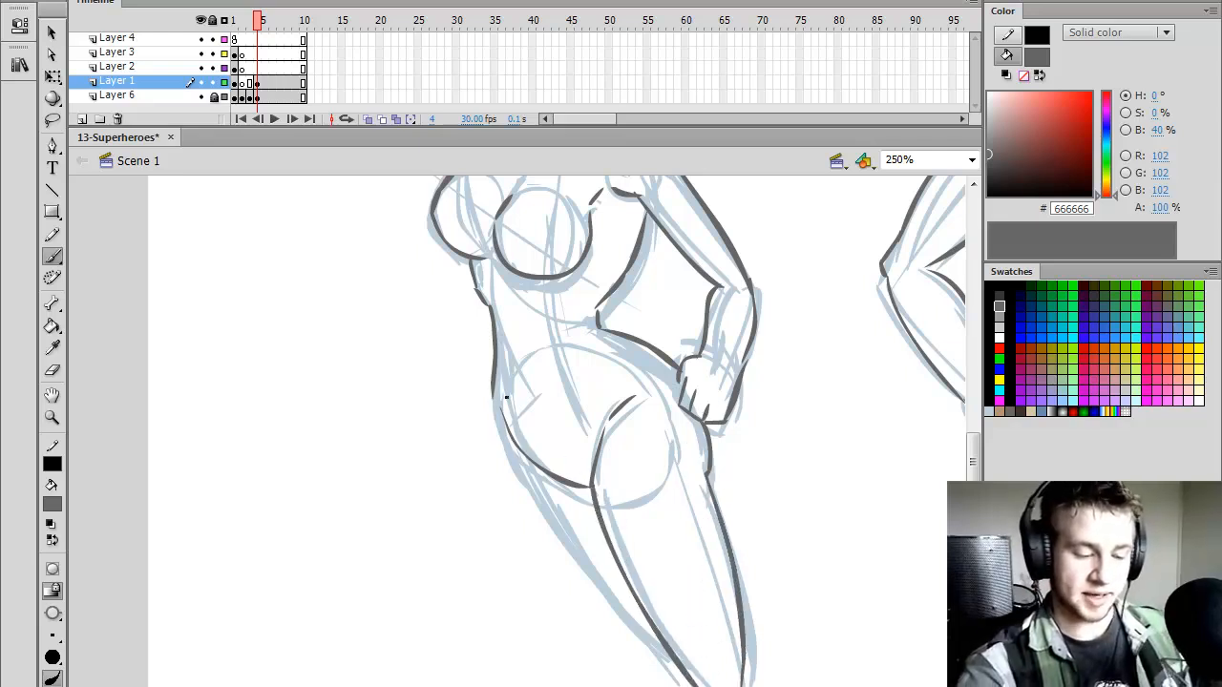
mouse_move(499, 393)
mouse_down()
mouse_move(527, 466)
mouse_move(614, 598)
mouse_move(649, 631)
mouse_up()
key(ctrl+z)
mouse_move(496, 391)
mouse_down()
mouse_move(537, 494)
mouse_move(600, 593)
mouse_move(666, 640)
mouse_up()
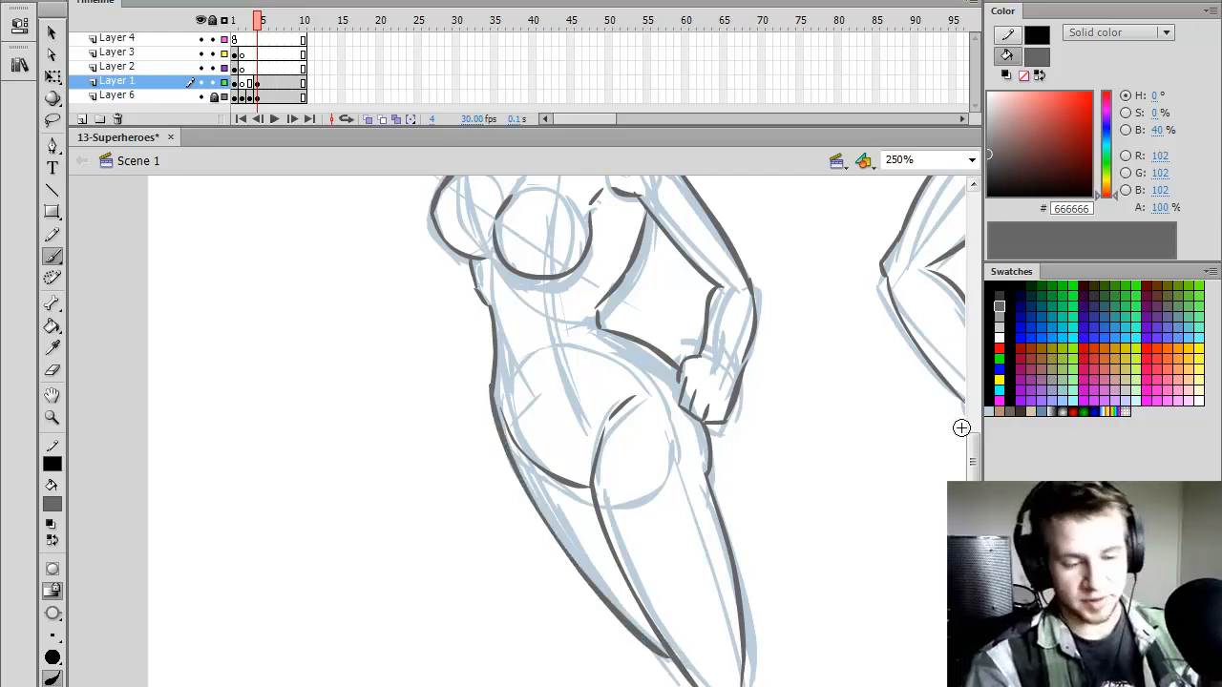
drag(973, 463, 973, 455)
drag(599, 402, 579, 472)
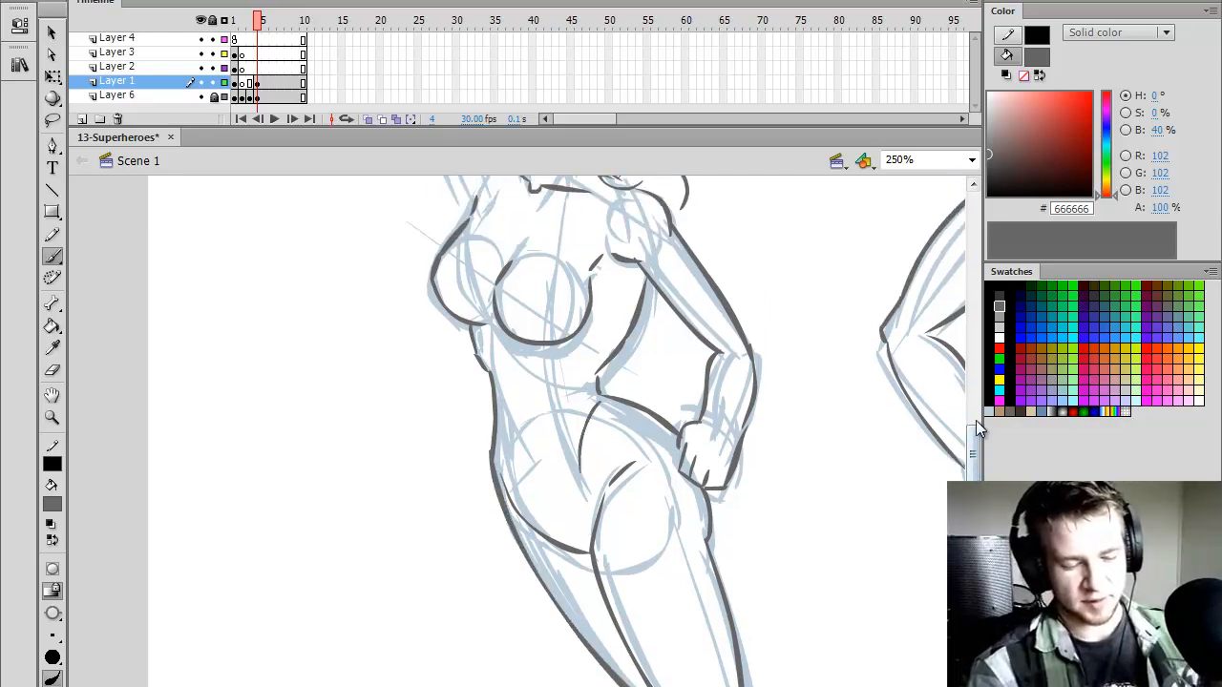
- Draw both edges of the raised upper arm from the elbow toward the face and chest, redrawing the outer edge
scroll(977, 429, up, 5)
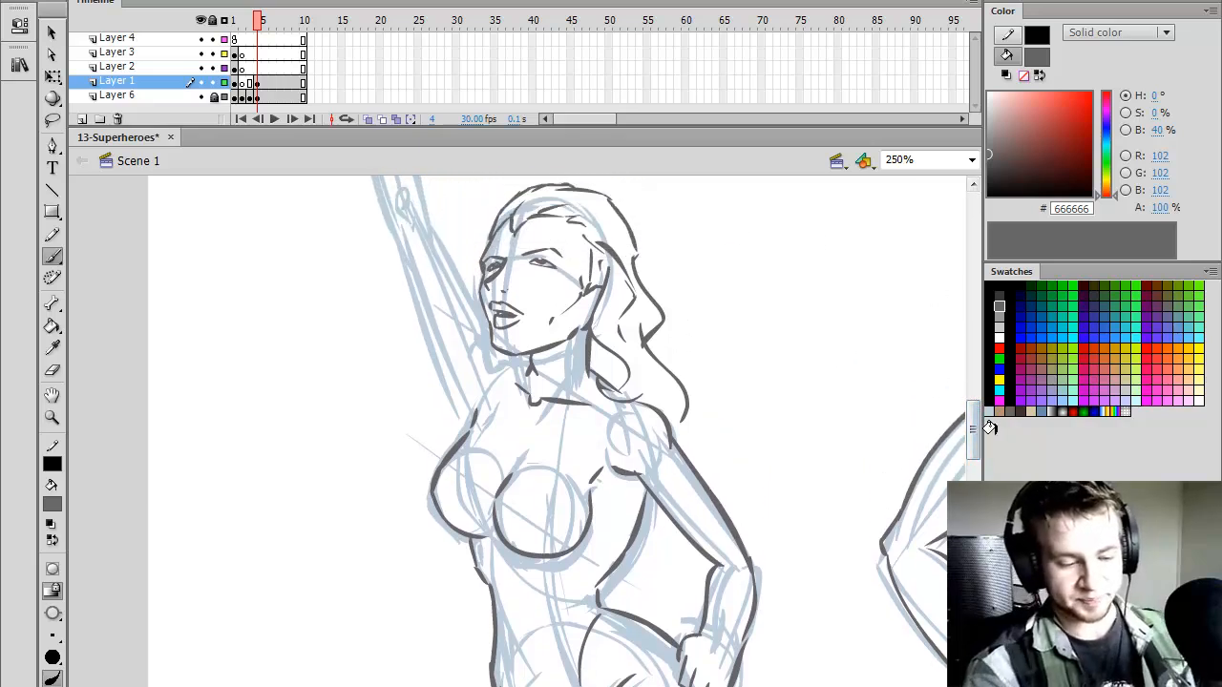
scroll(990, 427, up, 2)
drag(437, 302, 461, 328)
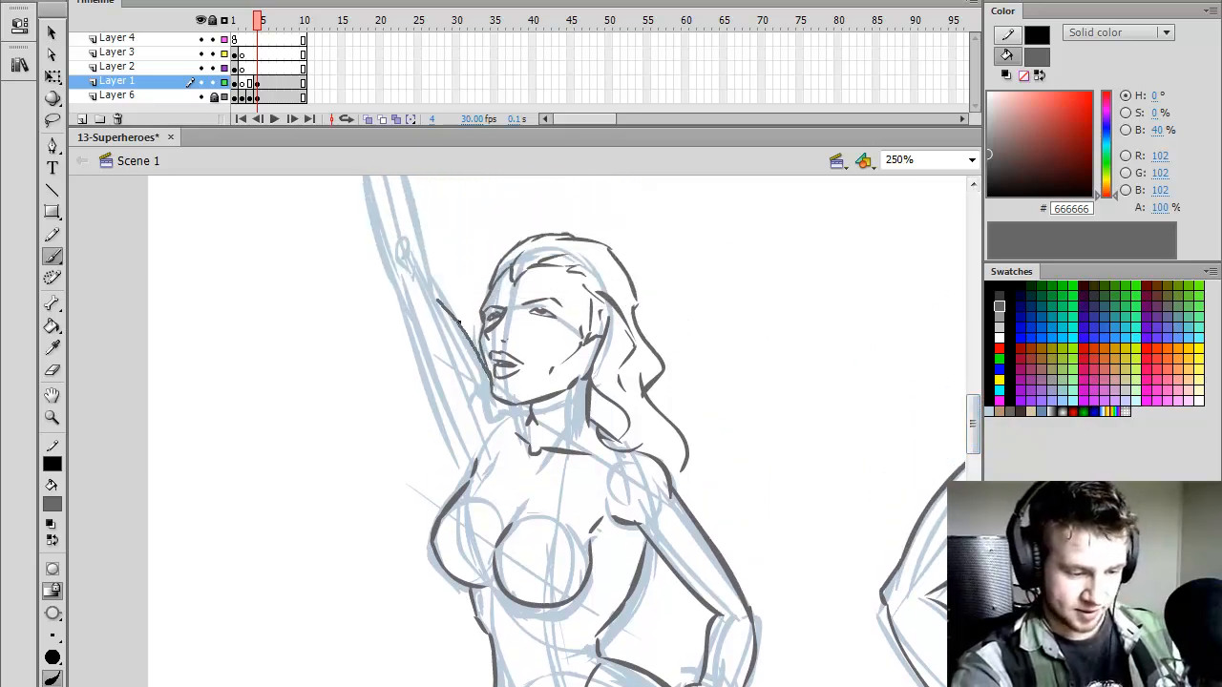
drag(485, 372, 418, 281)
mouse_move(486, 368)
mouse_down()
mouse_move(444, 386)
mouse_move(476, 476)
mouse_up()
key(ctrl+z)
drag(408, 306, 495, 466)
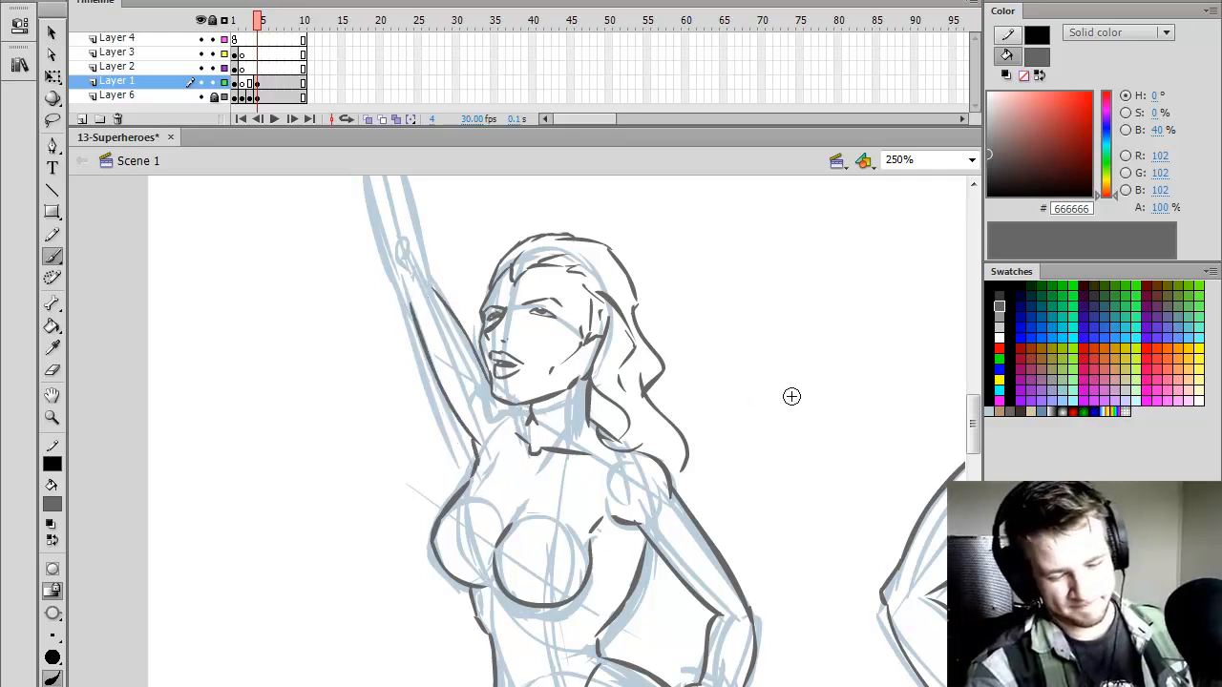
key(ctrl+z)
drag(406, 304, 472, 469)
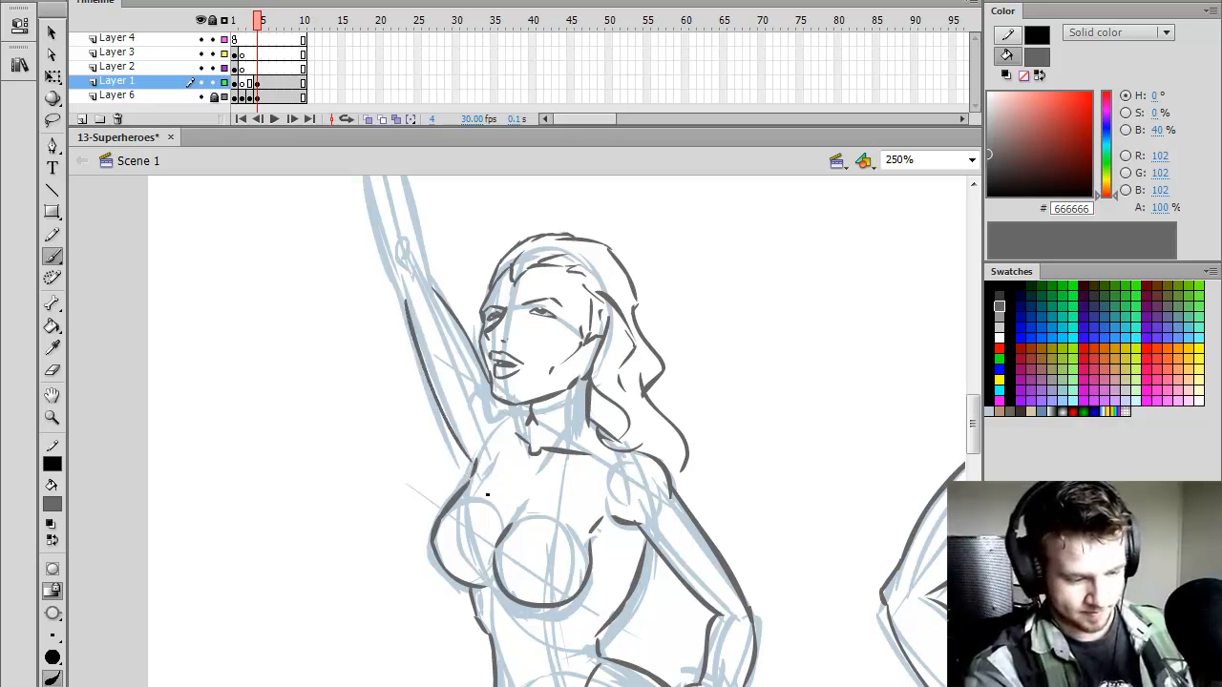
- Draw the thin shoulder line from the jaw to the armpit and both forearm contours of the female figure's raised arm
drag(477, 387, 477, 448)
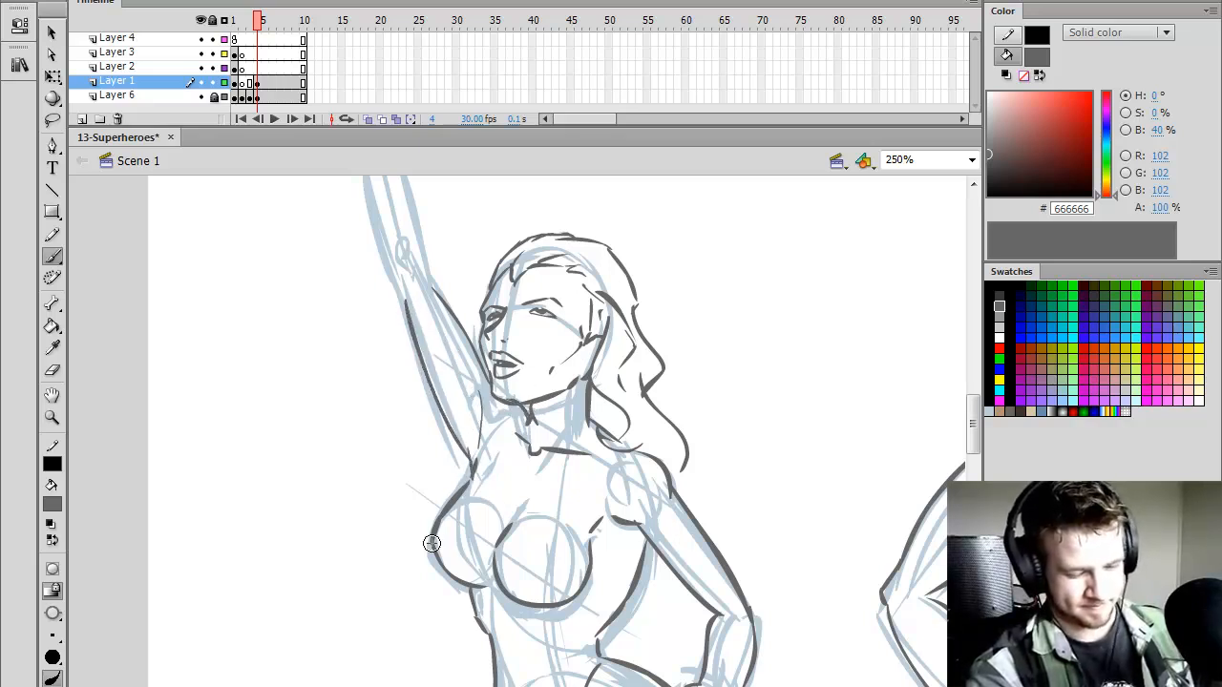
scroll(961, 393, up, 3)
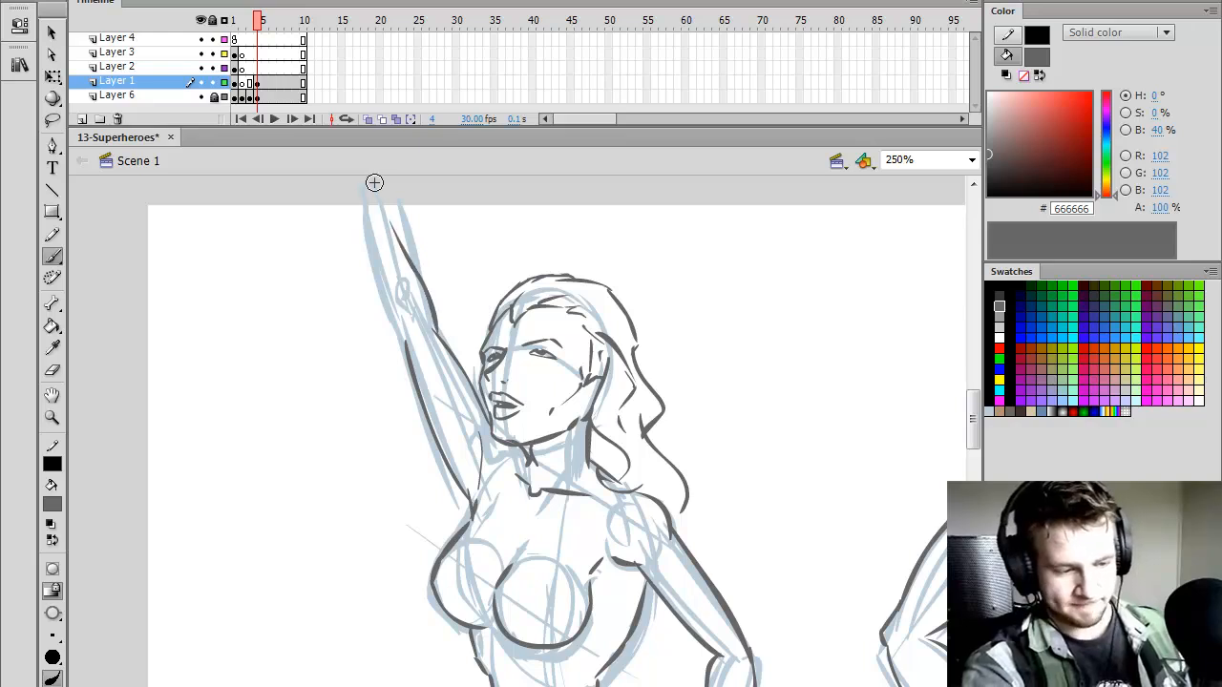
drag(358, 206, 406, 359)
click(971, 161)
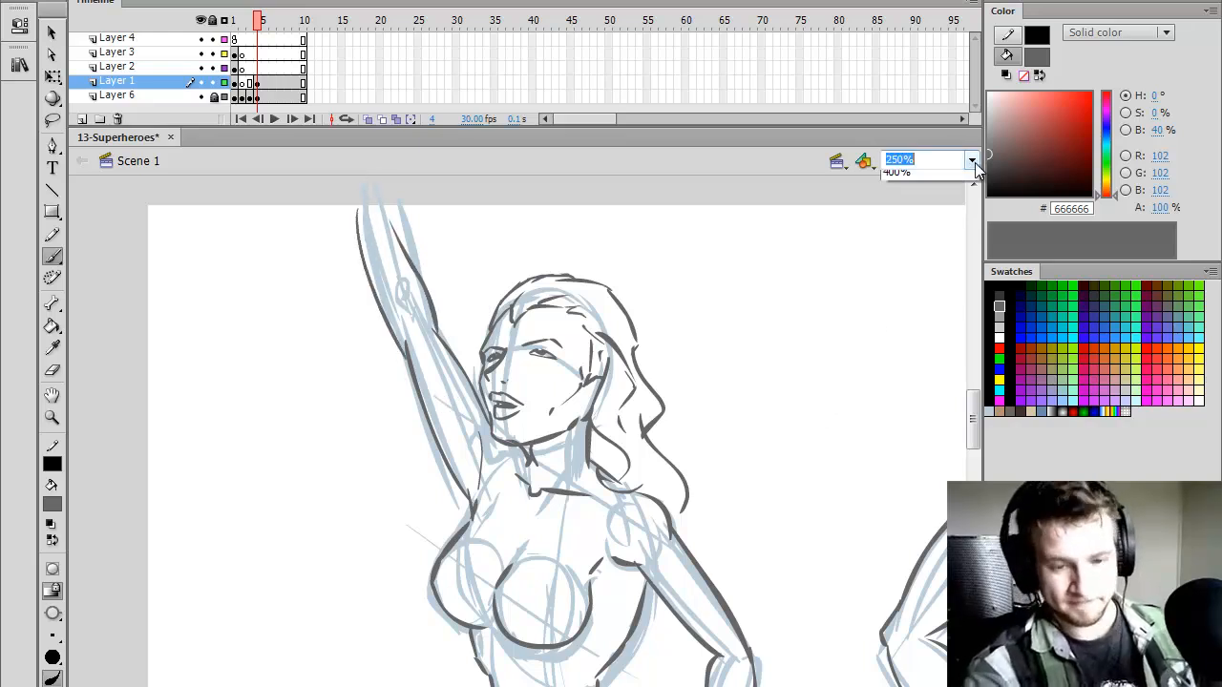
click(917, 244)
- Add keyframes at frame 5 on Layers 1, 2 and 6, and move the line art from Layer 1 to Layer 2
key(q)
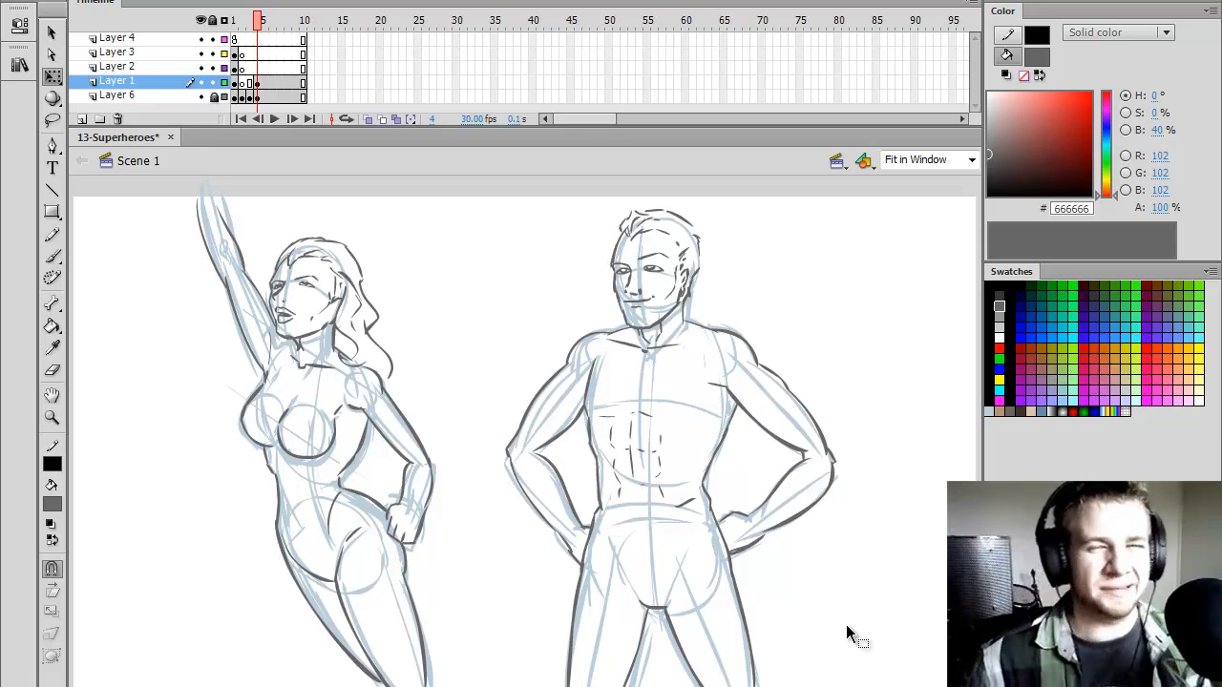
click(263, 83)
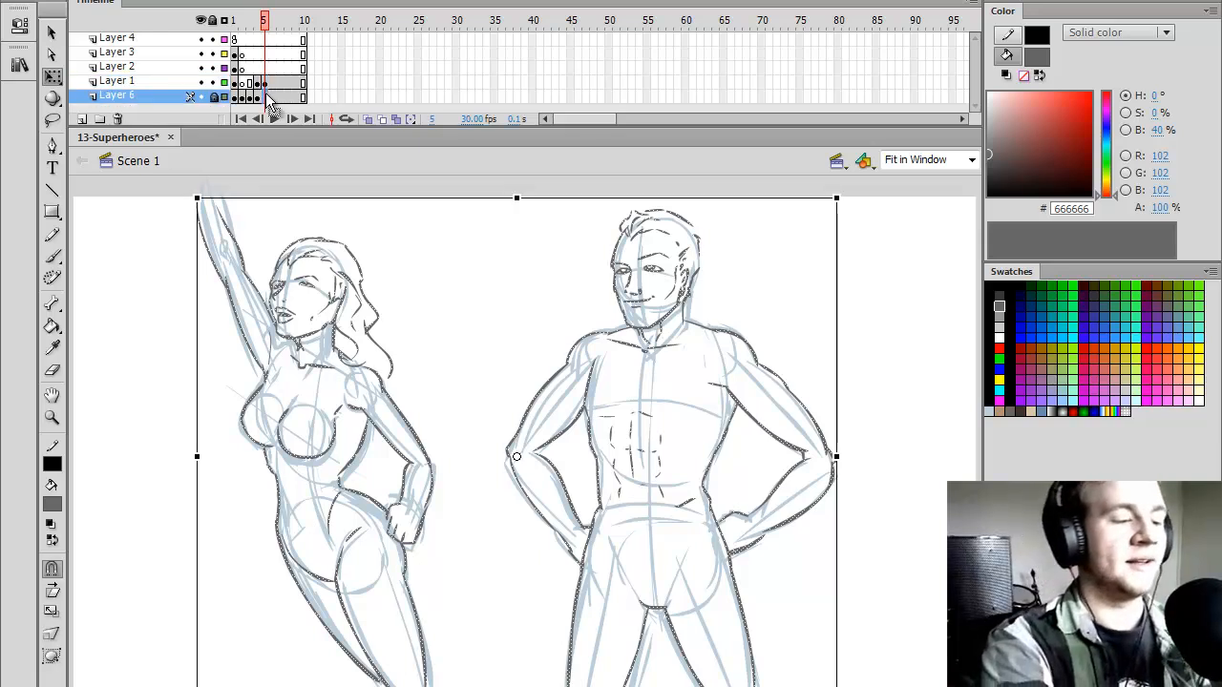
click(267, 69)
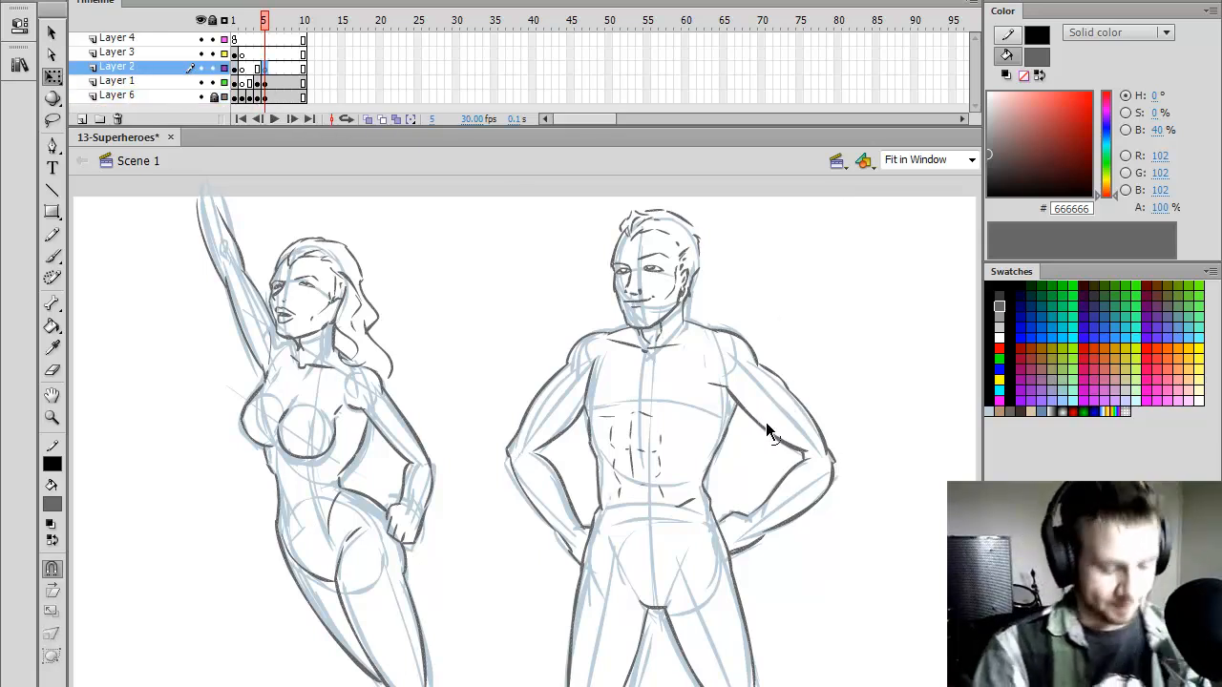
key(b)
click(265, 20)
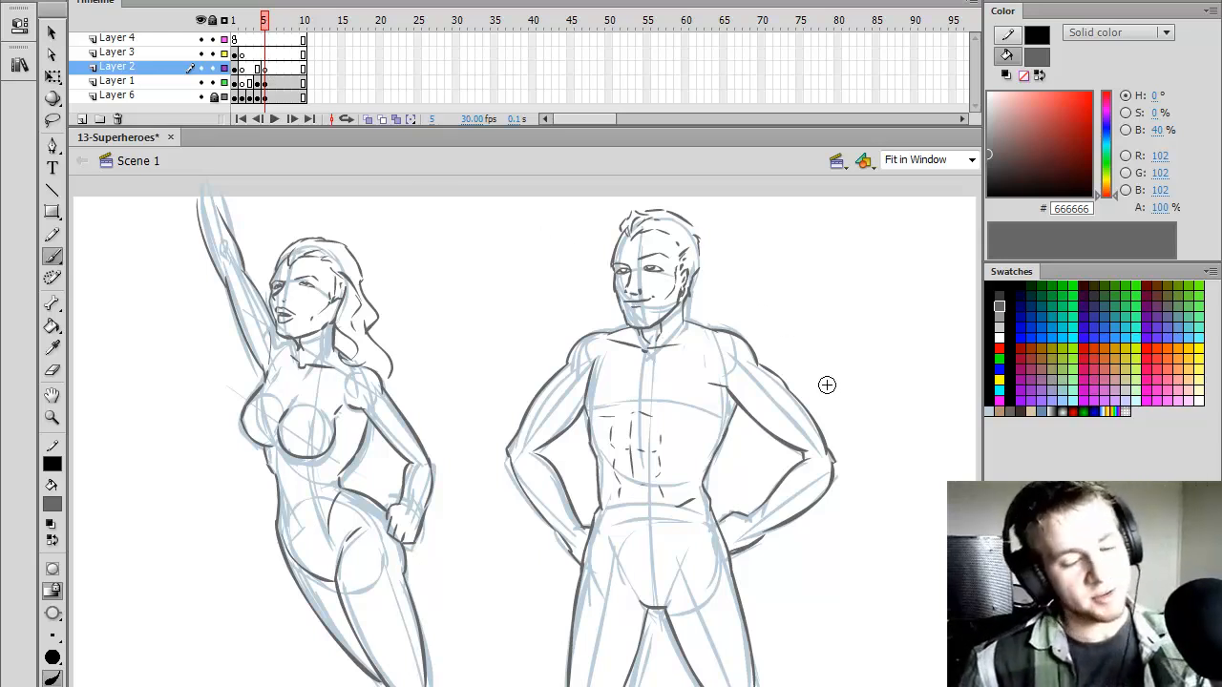
click(268, 82)
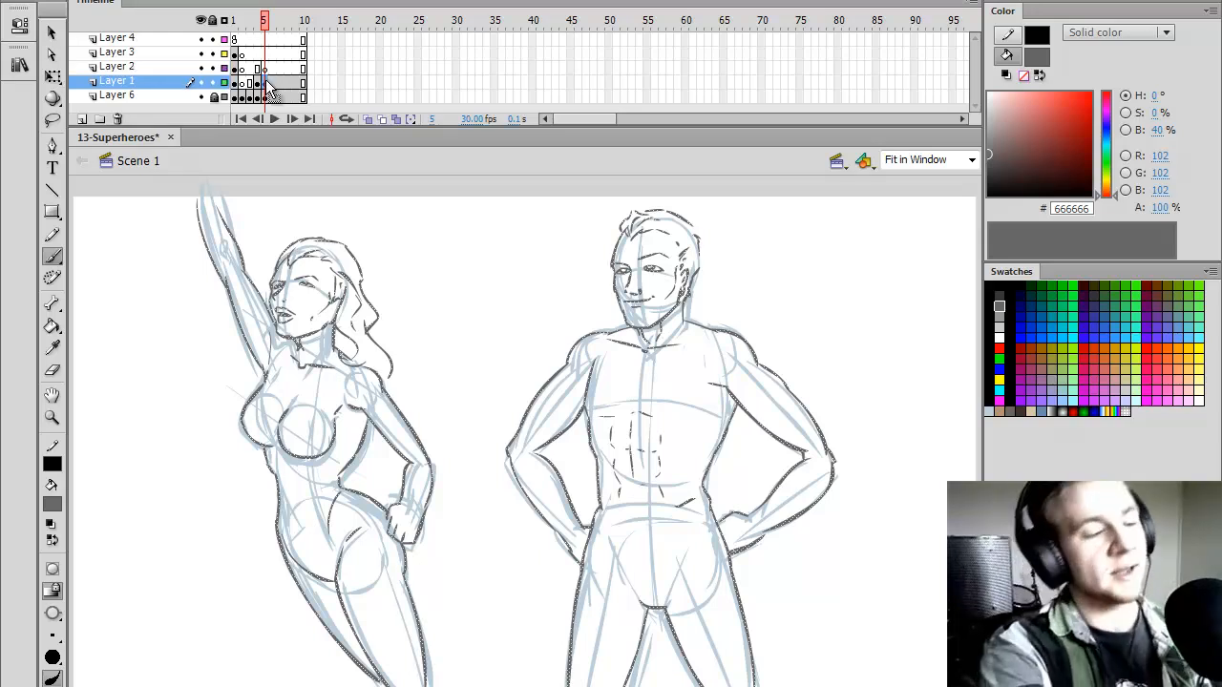
key(Return)
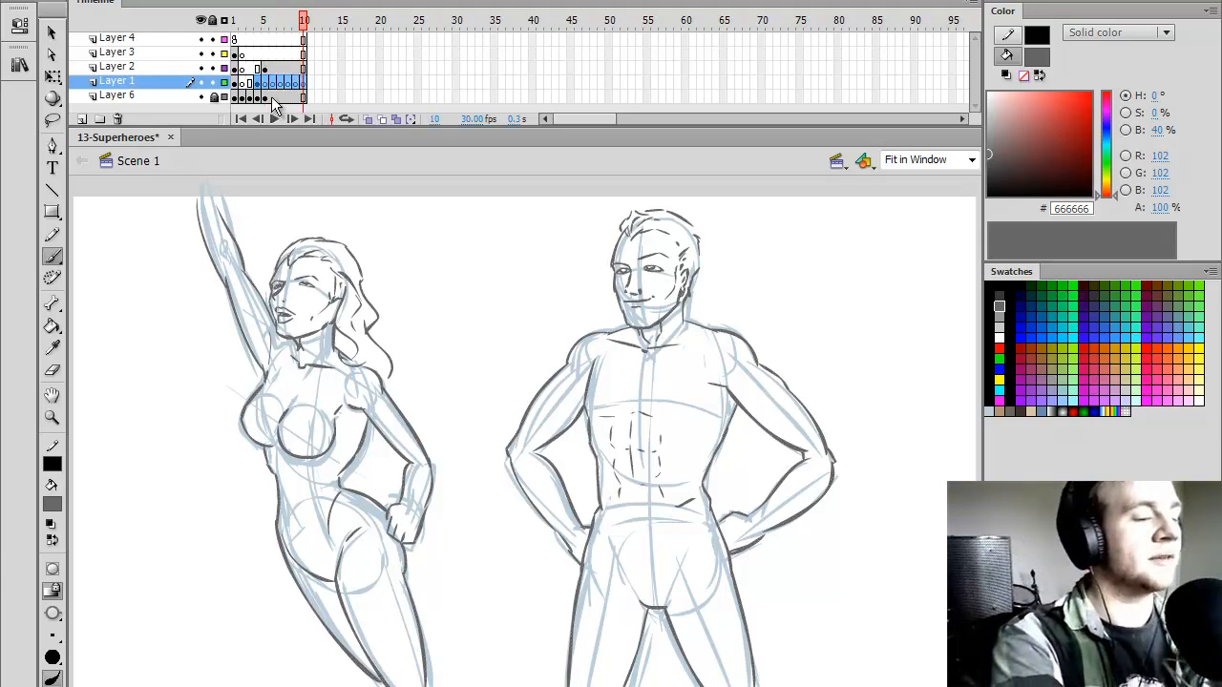
click(266, 82)
click(264, 68)
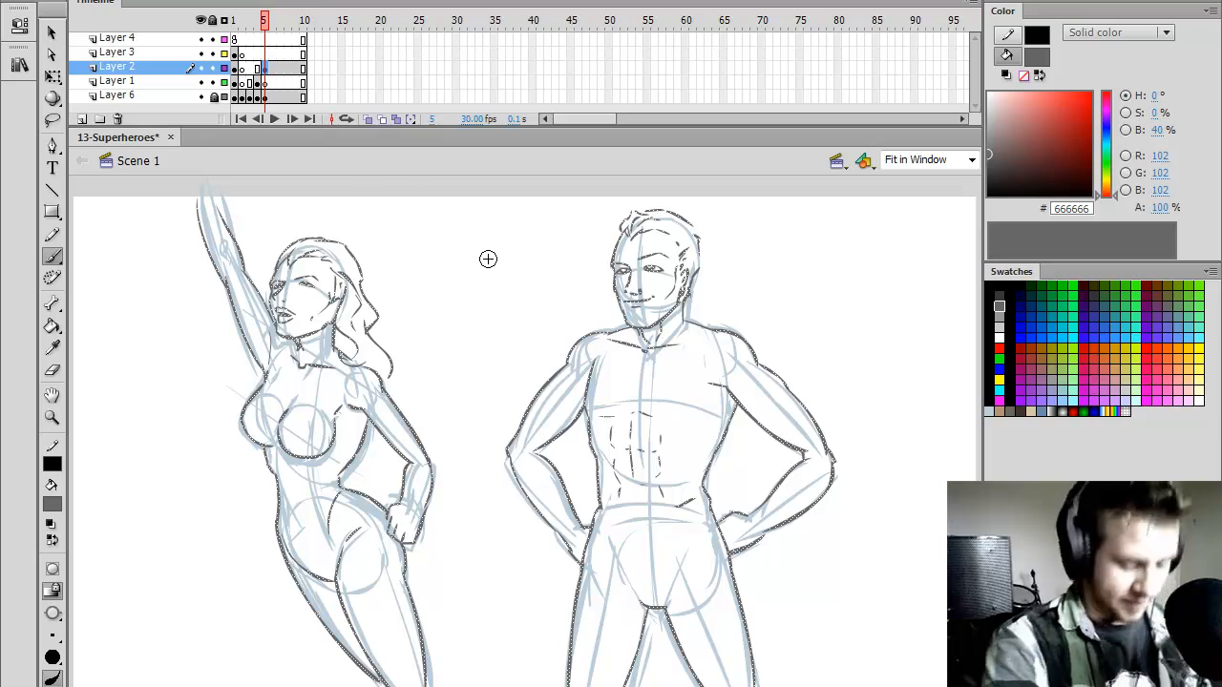
- Recolor frame 5's line art to black (#000000) and lock Layer 2, making Layer 1 the active layer
click(1000, 285)
key(q)
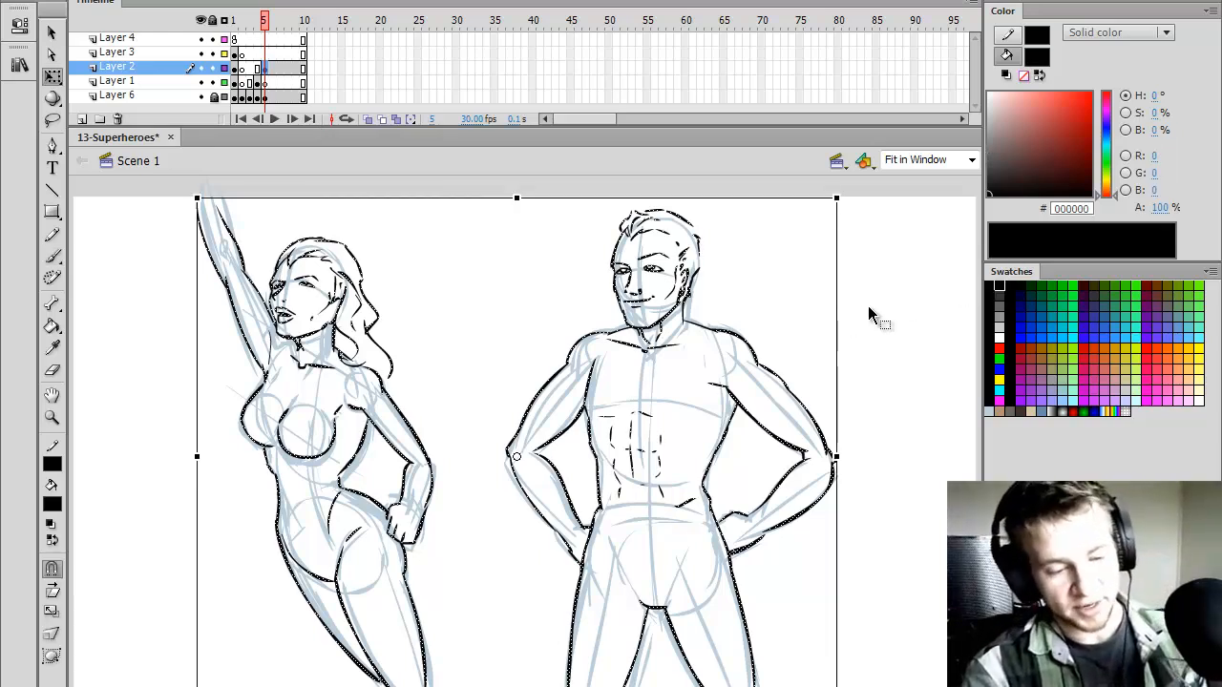
click(853, 339)
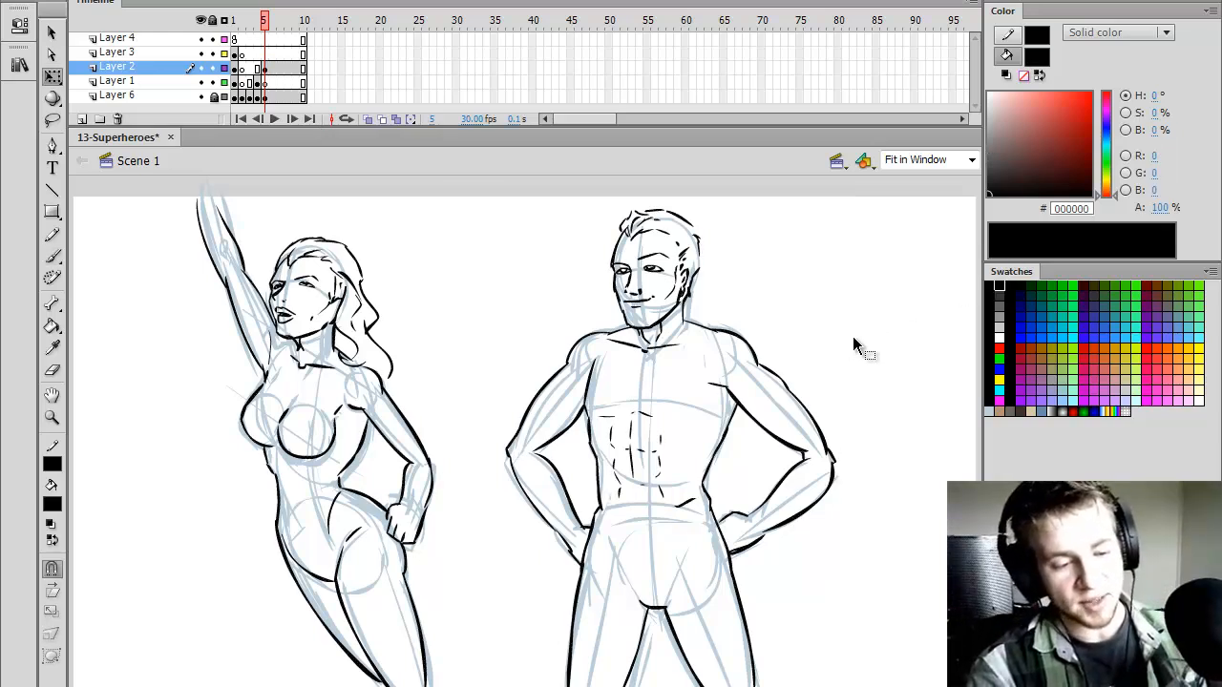
click(265, 82)
click(213, 68)
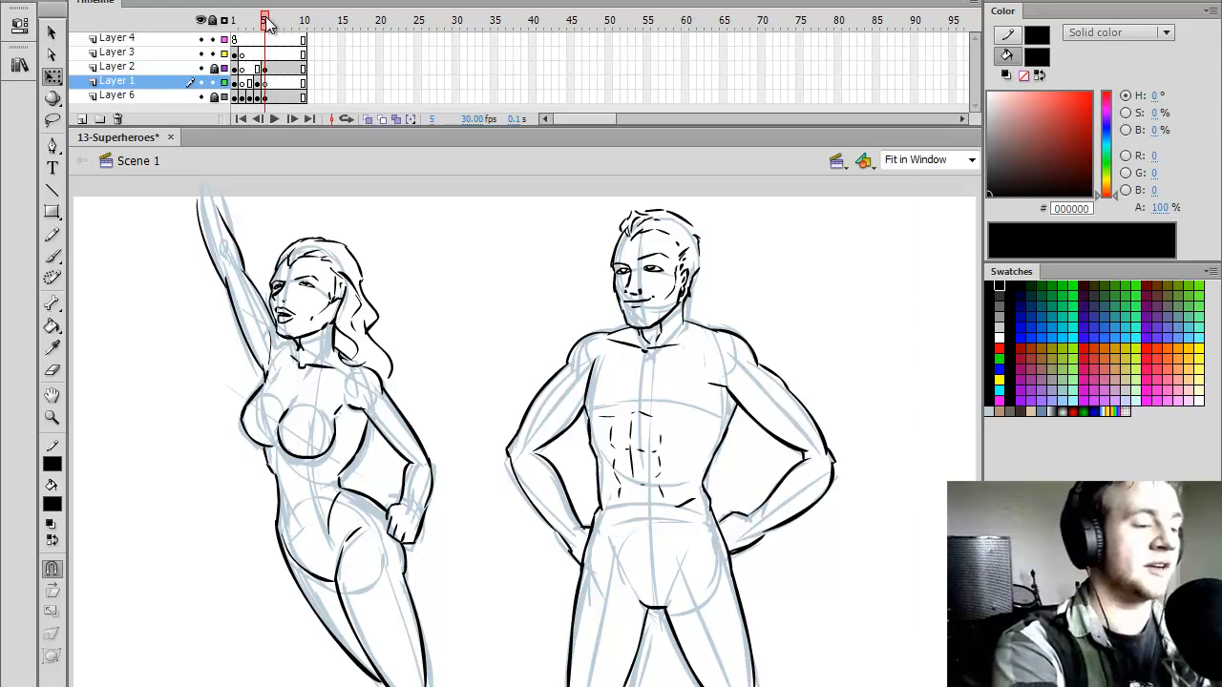
- Review the drawing stages on frames 2 to 5, from stick figures to black line art
key(comma)
key(comma)
key(comma)
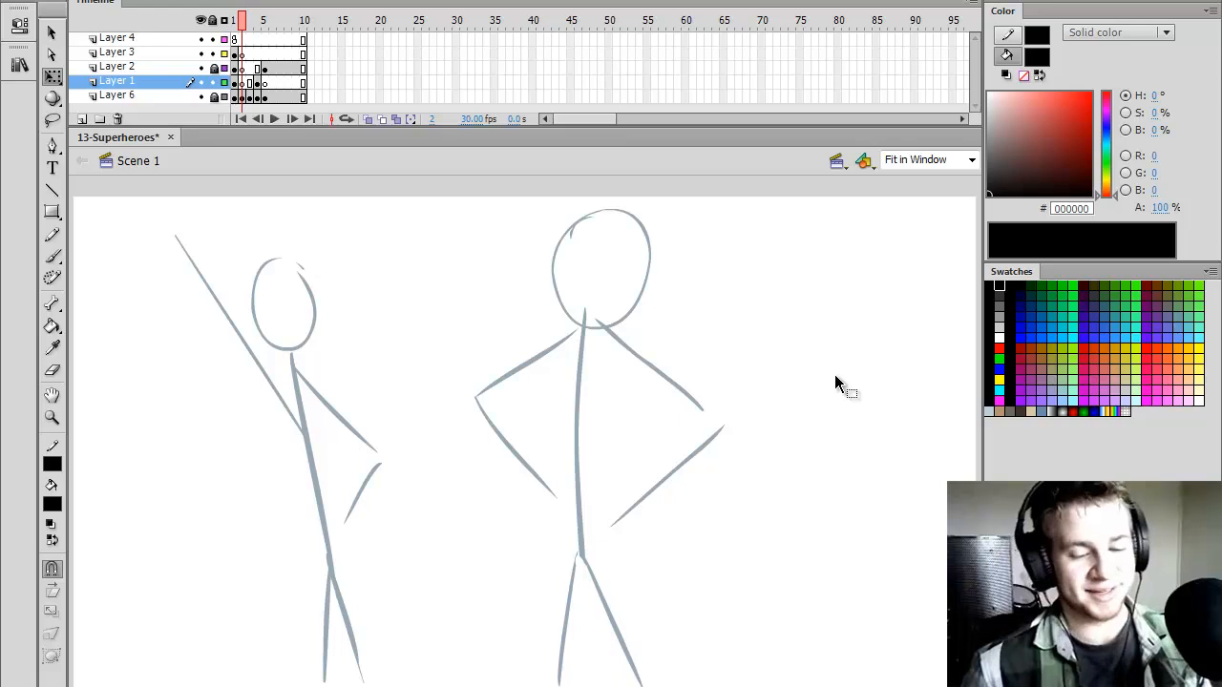
key(period)
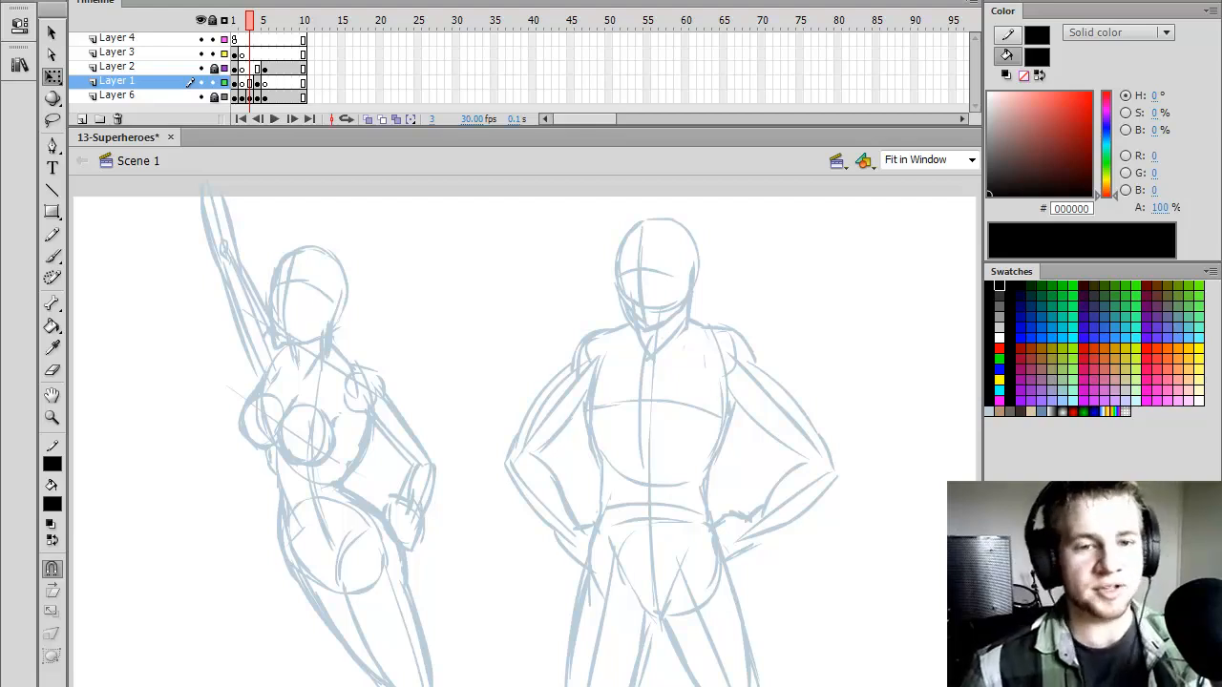
key(period)
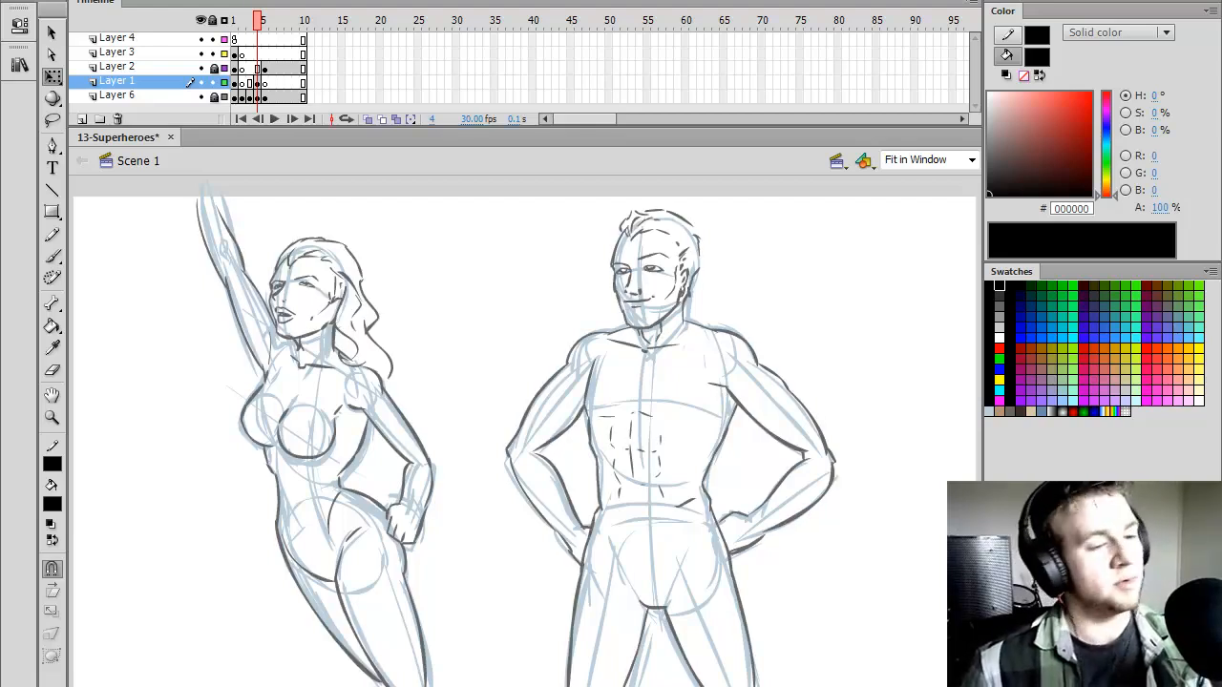
key(period)
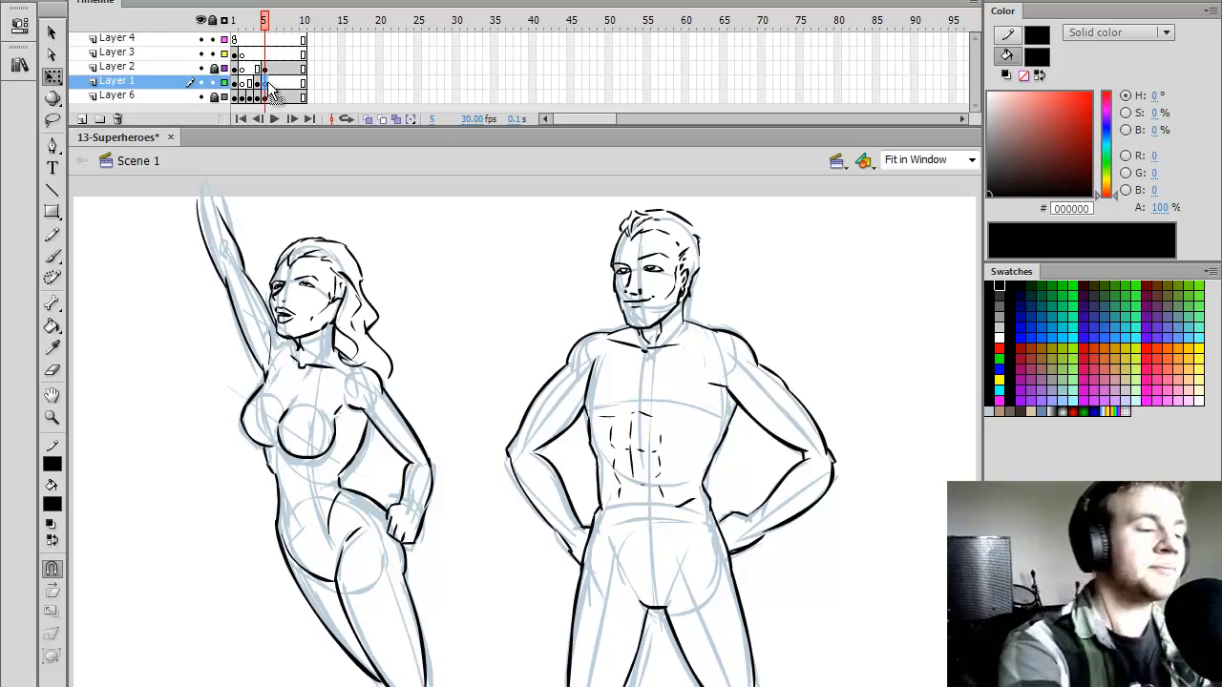
- Sketch two bat-shaped emblem ideas in black beside the male figure's head on Layer 1, and delete them
key(b)
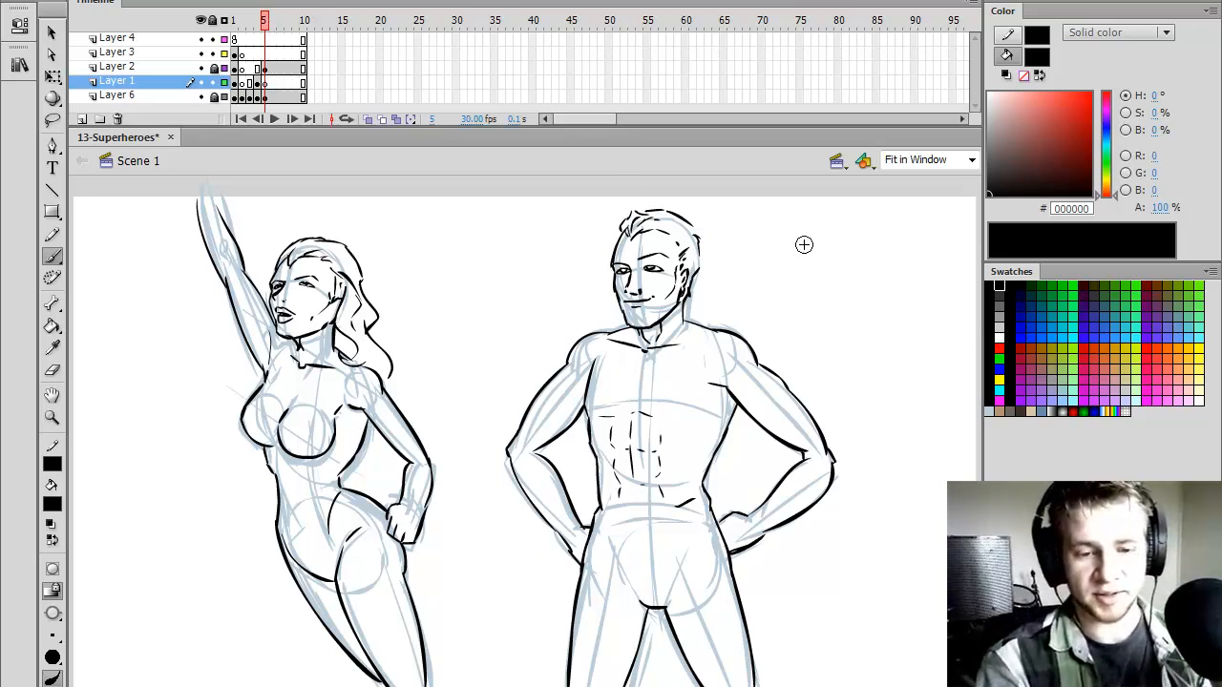
drag(814, 245, 901, 244)
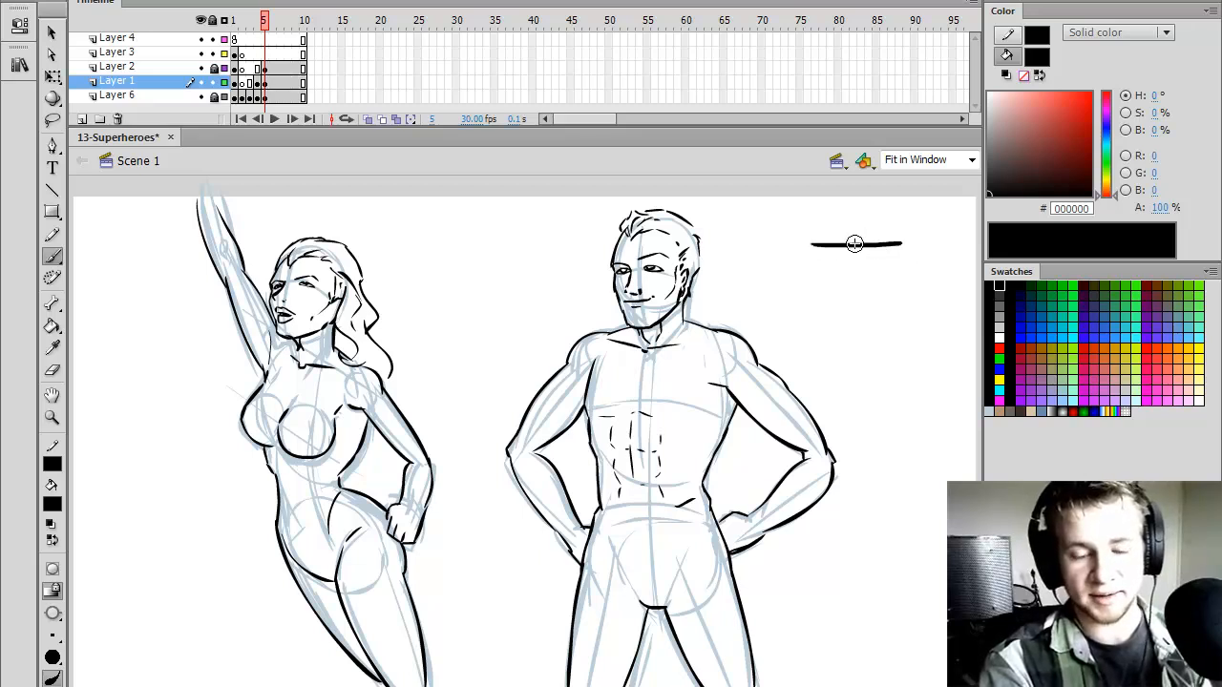
key(ctrl+z)
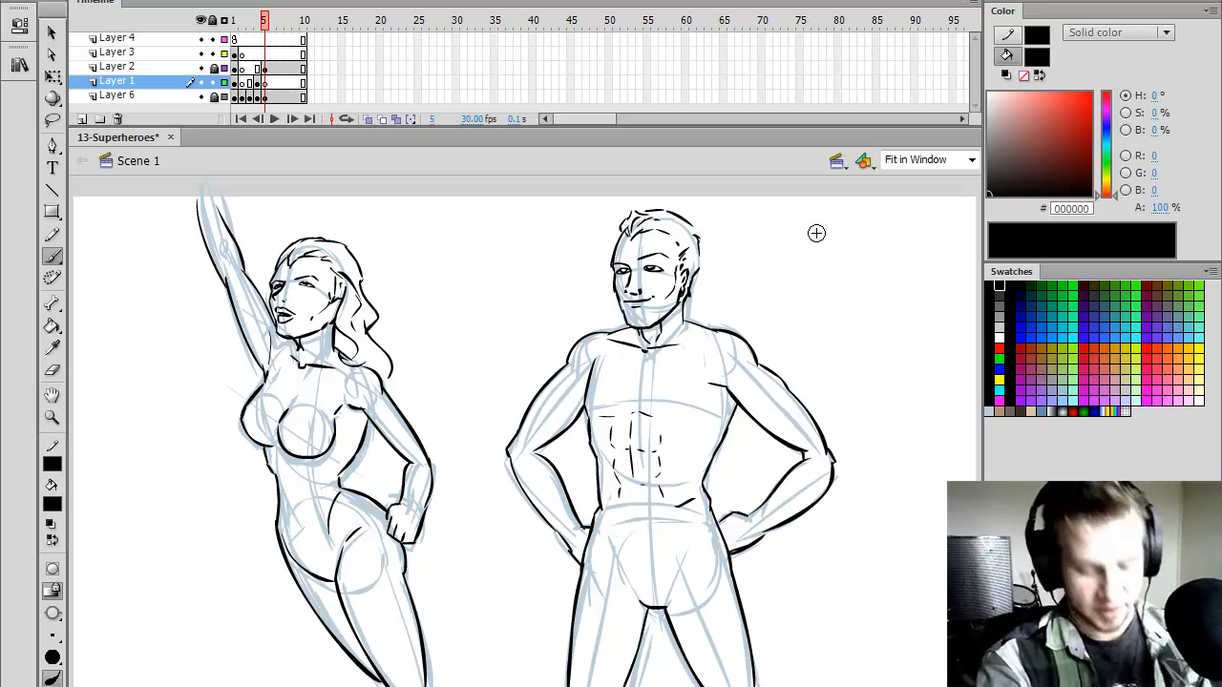
mouse_move(798, 226)
mouse_down()
mouse_move(839, 262)
mouse_move(830, 247)
mouse_move(847, 245)
mouse_move(862, 260)
mouse_move(867, 222)
mouse_up()
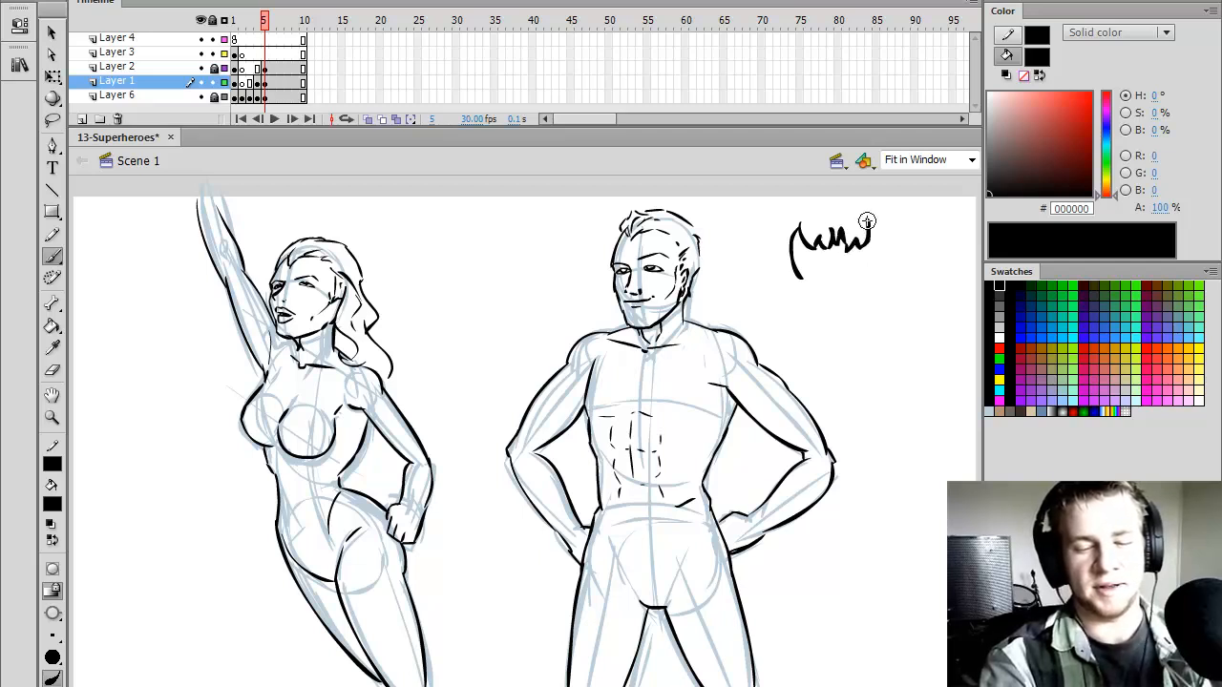
mouse_move(855, 262)
mouse_down()
mouse_move(869, 277)
mouse_move(798, 273)
mouse_move(901, 305)
mouse_move(840, 303)
mouse_move(840, 337)
mouse_up()
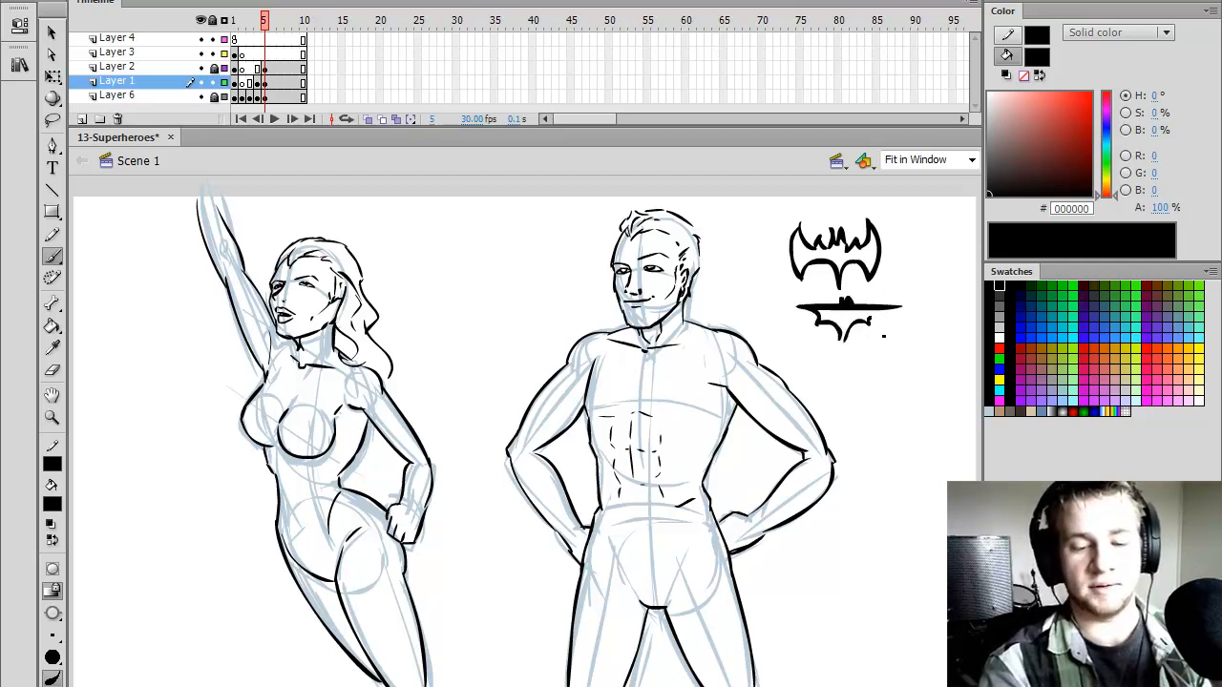
key(ctrl+a)
key(Delete)
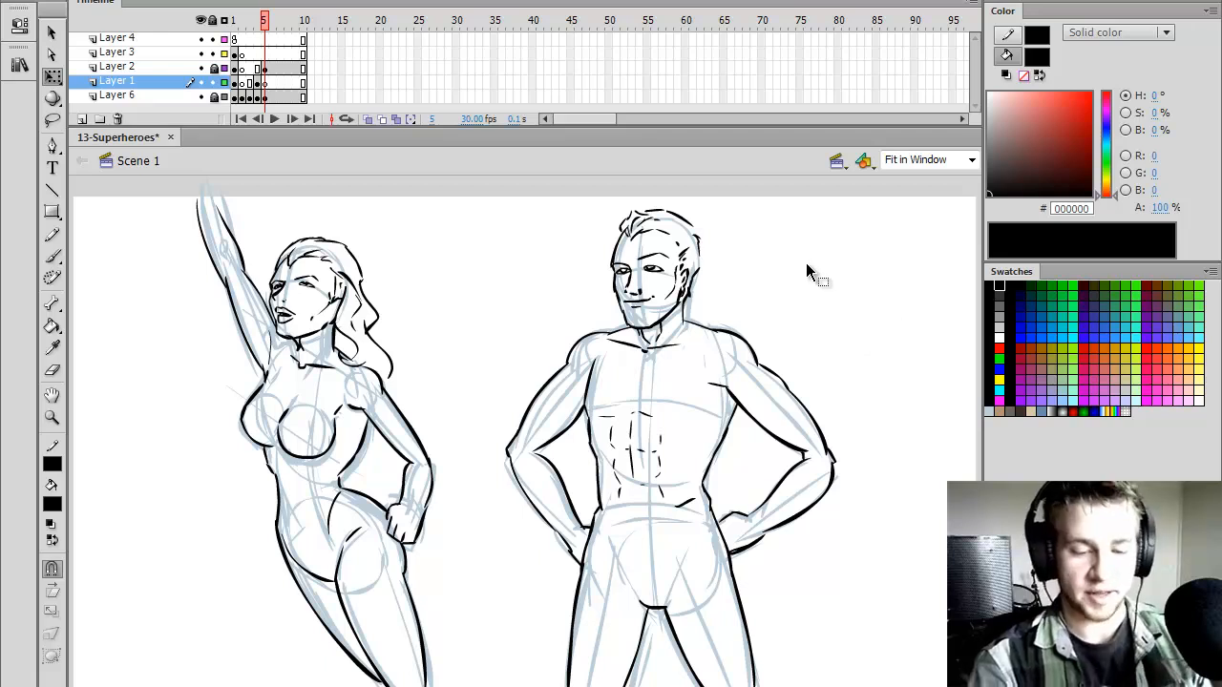
- Sketch a spider emblem with an oval body and long legs beside the male figure, and delete it
drag(852, 247, 907, 226)
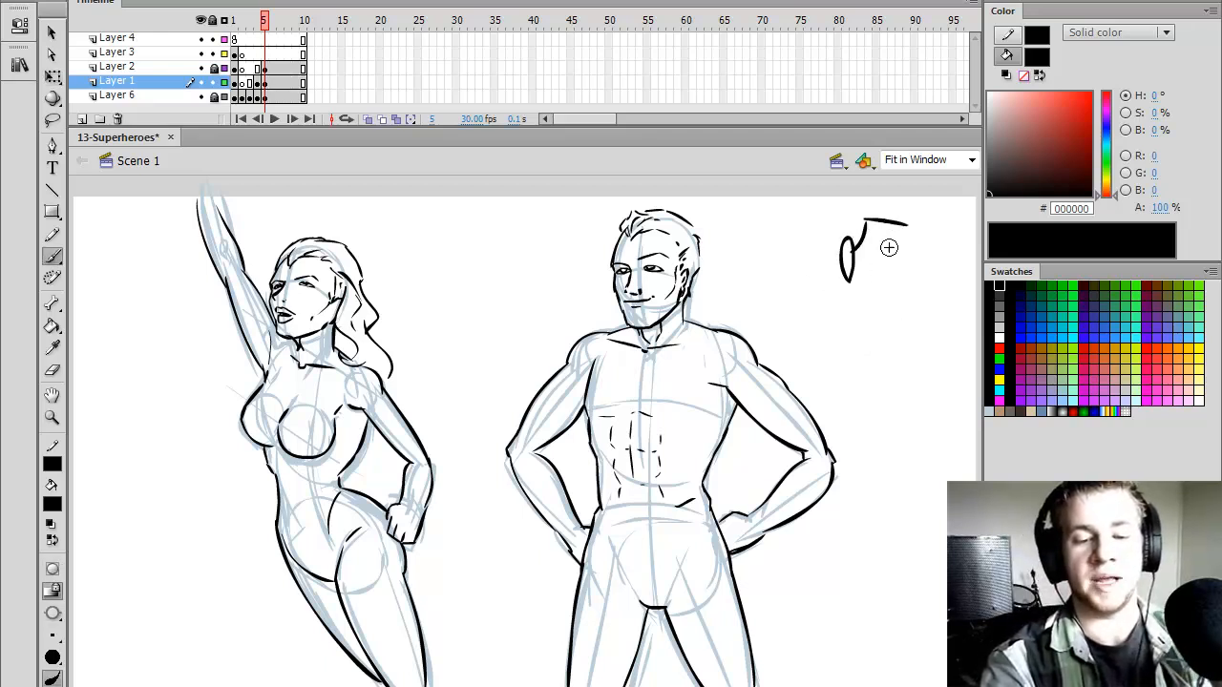
drag(826, 223, 802, 225)
mouse_move(815, 246)
mouse_down()
mouse_move(909, 256)
mouse_move(796, 298)
mouse_up()
mouse_move(859, 260)
mouse_down()
mouse_move(894, 283)
mouse_move(824, 313)
mouse_move(840, 363)
mouse_up()
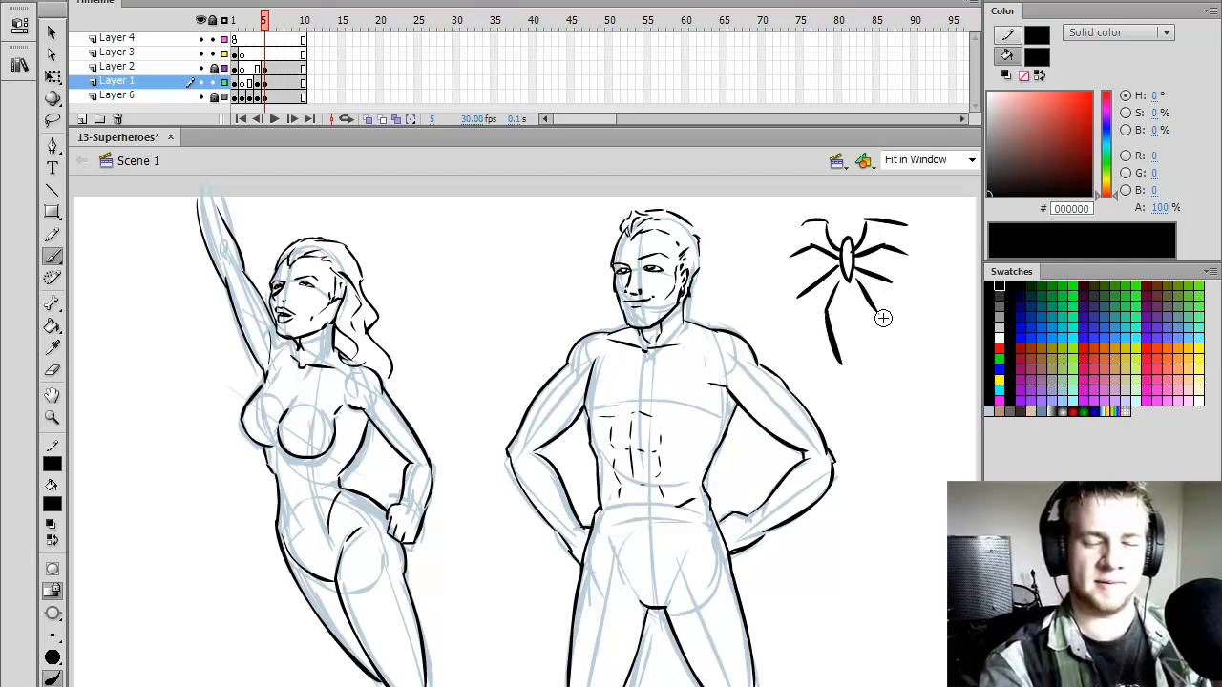
drag(881, 320, 872, 362)
key(q)
drag(807, 385, 918, 198)
key(Delete)
drag(856, 189, 785, 314)
key(Delete)
- Paint a dark red color sample with a larger brush beside the male figure's head on frame 5 of Layer 1
key(b)
key(comma)
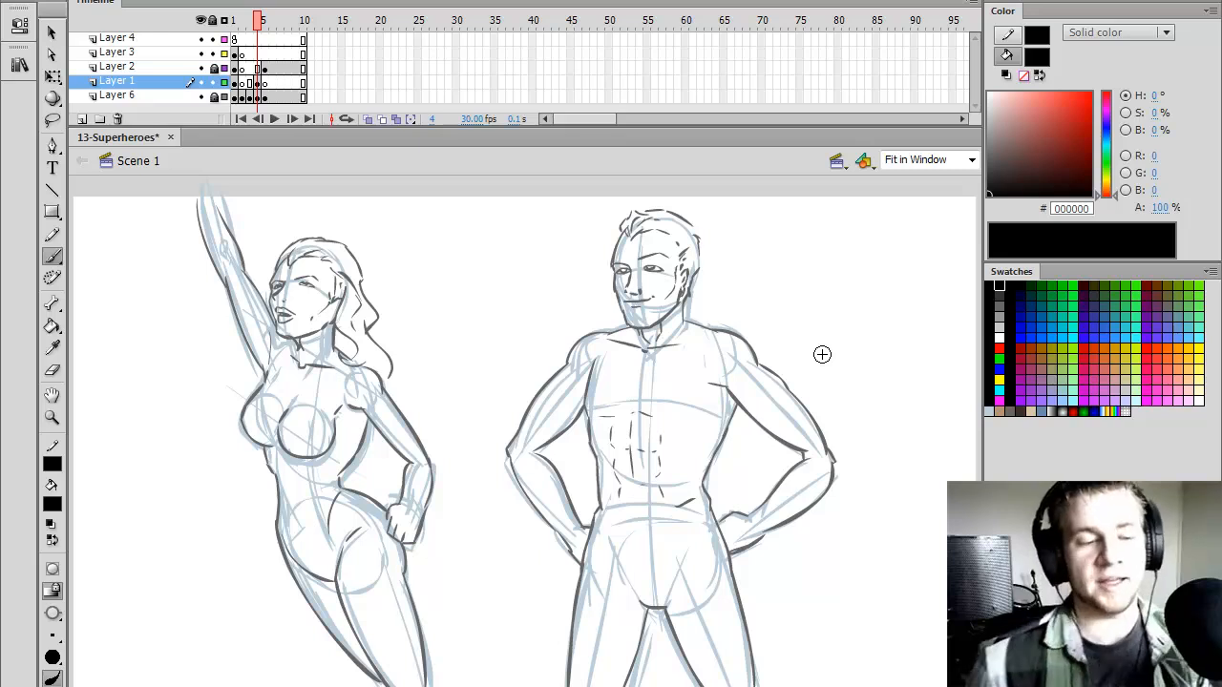
key(period)
click(267, 68)
click(269, 83)
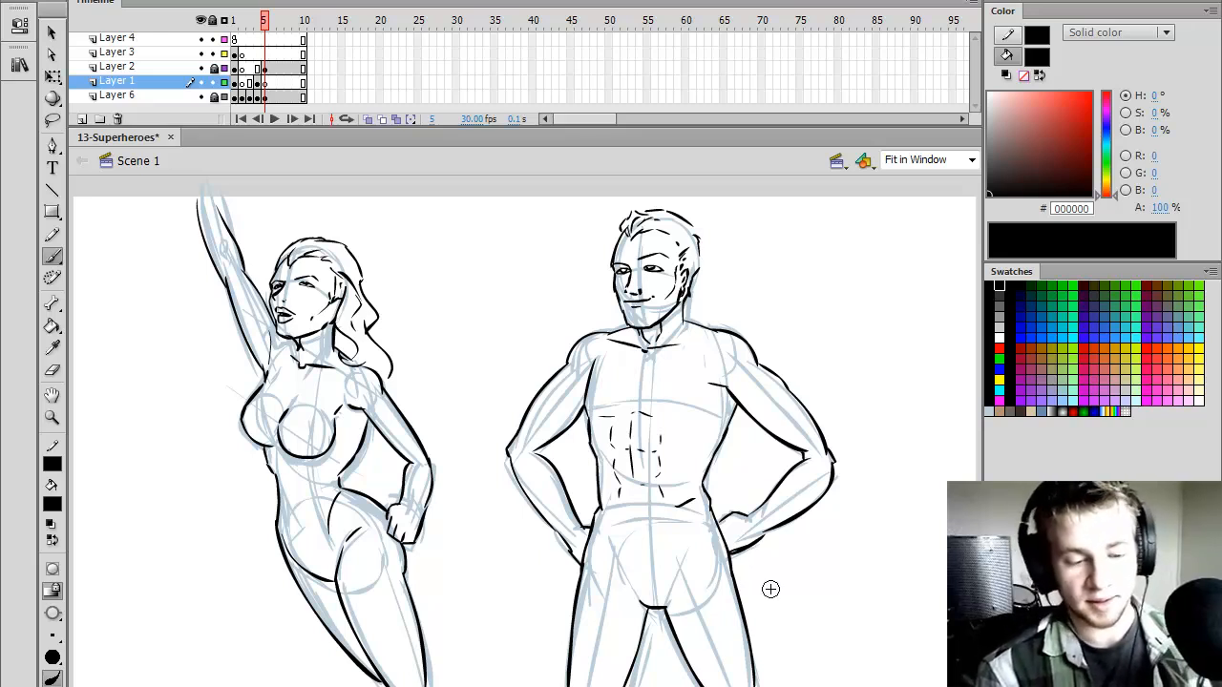
drag(1107, 145, 1101, 125)
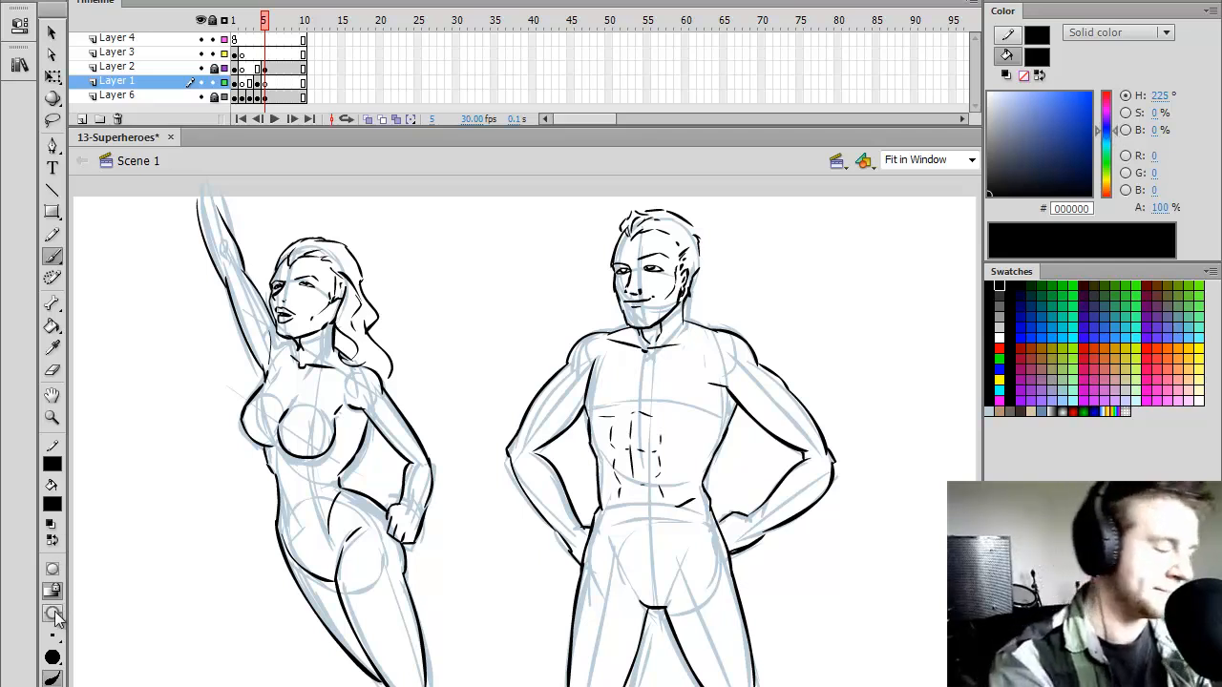
click(53, 657)
click(107, 552)
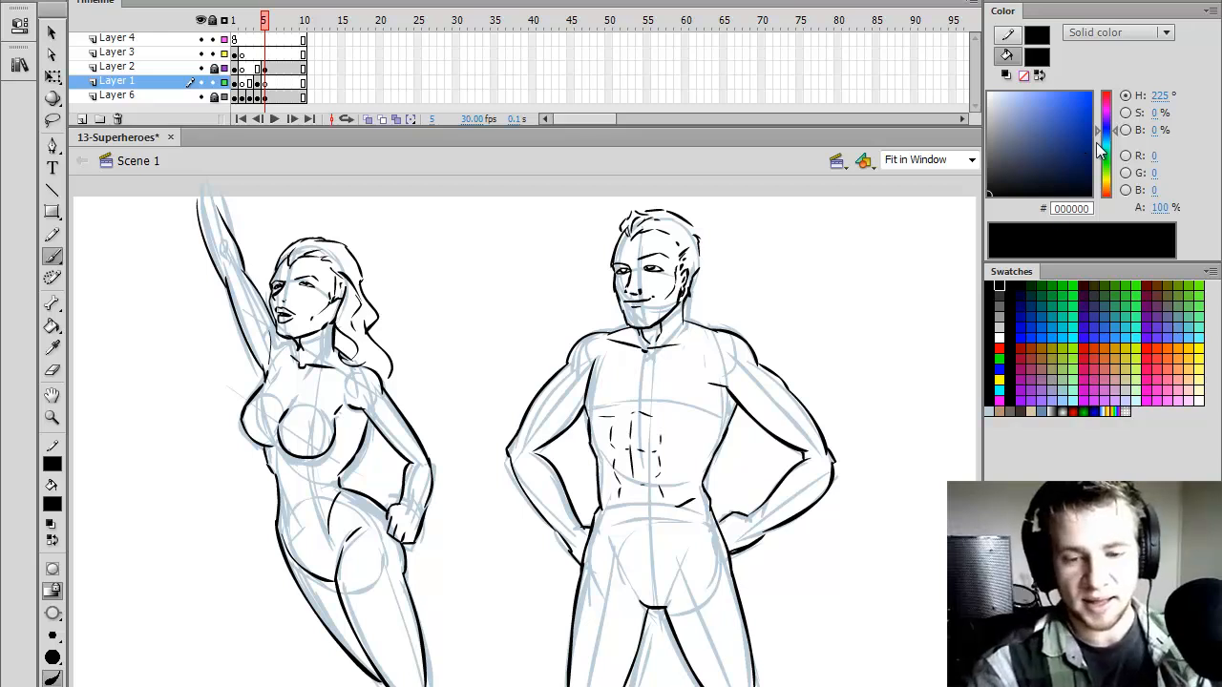
mouse_move(1097, 148)
mouse_down()
mouse_move(1105, 186)
mouse_move(1106, 92)
mouse_move(1111, 140)
mouse_up()
click(1069, 109)
click(1014, 149)
mouse_move(861, 229)
mouse_down()
mouse_move(873, 256)
mouse_move(898, 249)
mouse_move(888, 234)
mouse_up()
drag(1110, 142, 1110, 163)
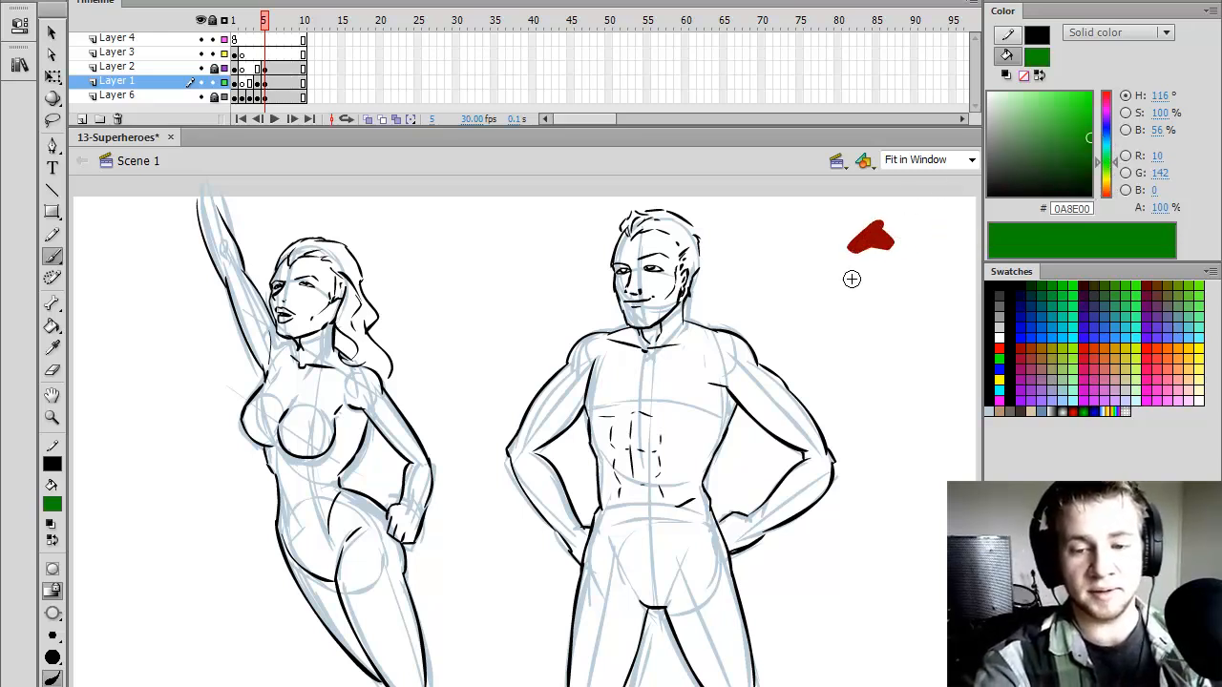
mouse_move(852, 278)
mouse_down()
mouse_move(883, 296)
mouse_move(887, 279)
mouse_up()
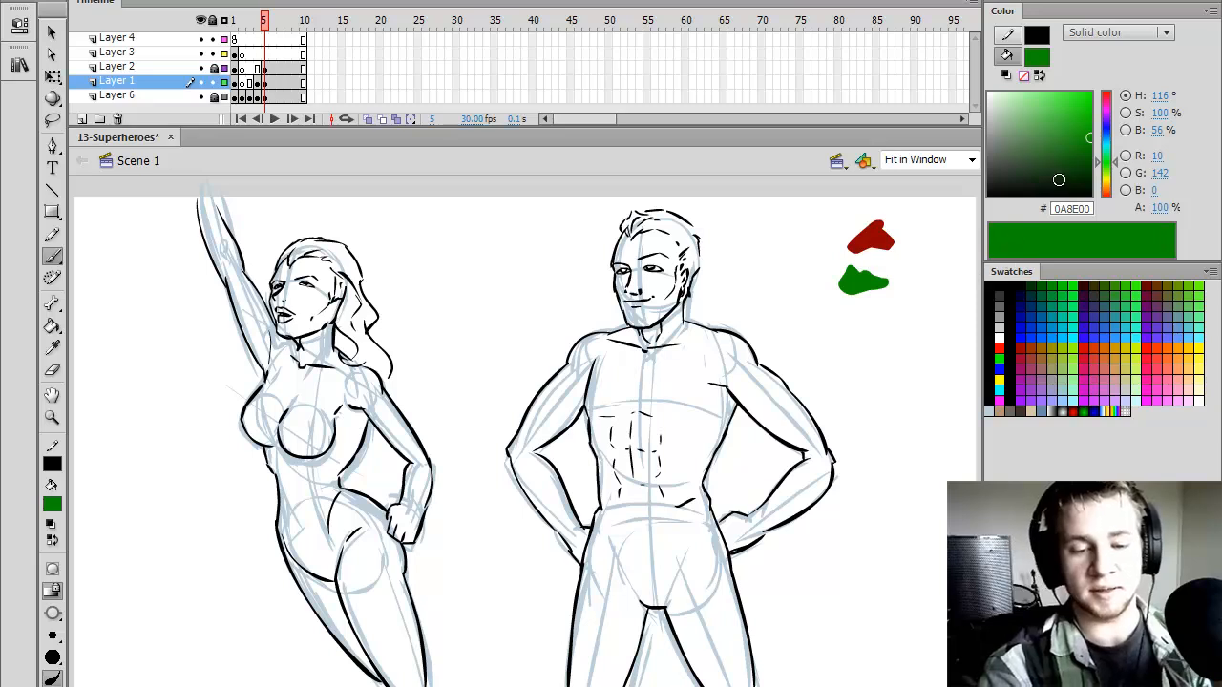
key(ctrl+z)
- Paint a blue (#004B8E) color sample below the red one and a green sample below the blue
drag(1110, 127, 1114, 135)
mouse_move(846, 275)
mouse_down()
mouse_move(864, 298)
mouse_move(888, 291)
mouse_move(873, 284)
mouse_up()
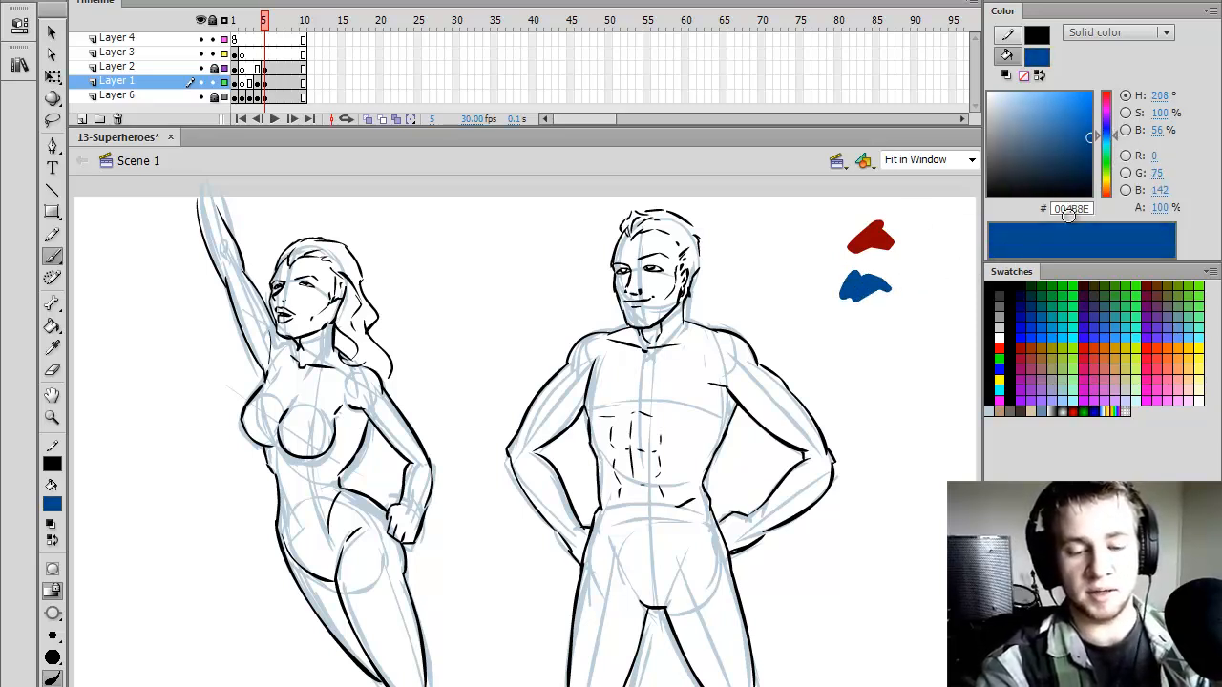
mouse_move(1112, 164)
mouse_down()
mouse_move(1113, 185)
mouse_move(1114, 172)
mouse_up()
mouse_move(853, 340)
mouse_down()
mouse_move(877, 349)
mouse_move(883, 334)
mouse_up()
- Paint a yellow (#D9BF00) color sample below the green one
drag(1110, 189, 1112, 184)
drag(1095, 112, 1089, 107)
mouse_move(848, 382)
mouse_down()
mouse_move(862, 410)
mouse_move(888, 384)
mouse_up()
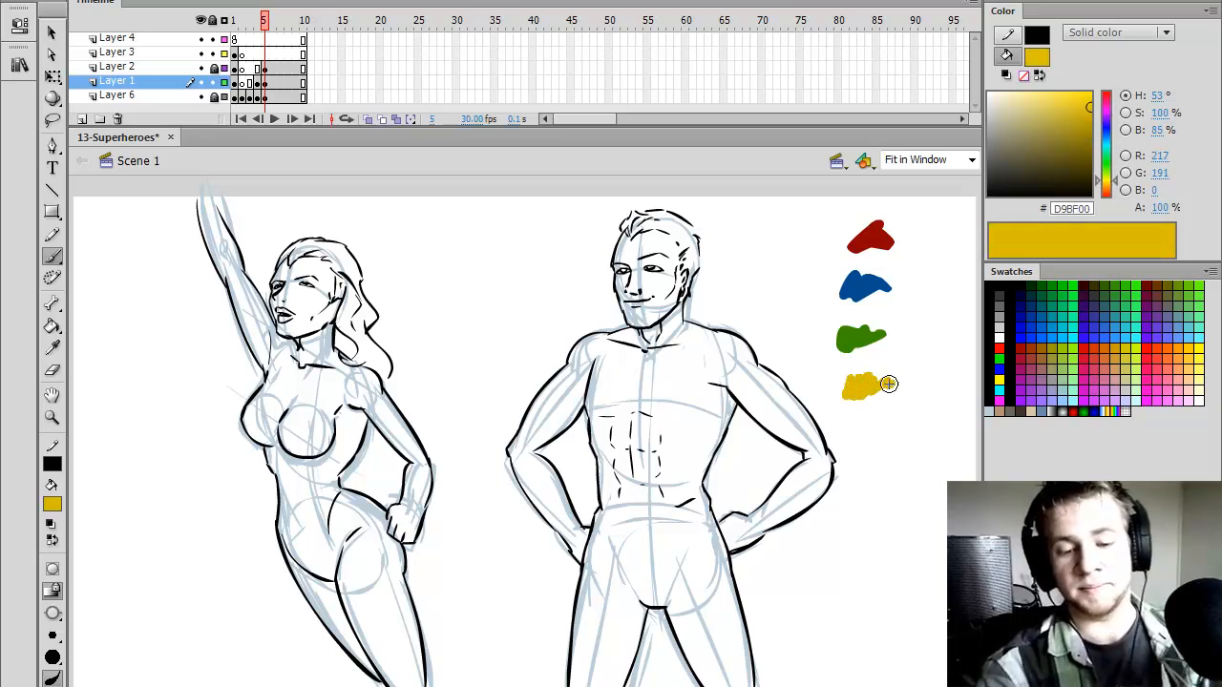
- Draw a thin black outline with a small brush as the white color sample below the yellow one
click(999, 336)
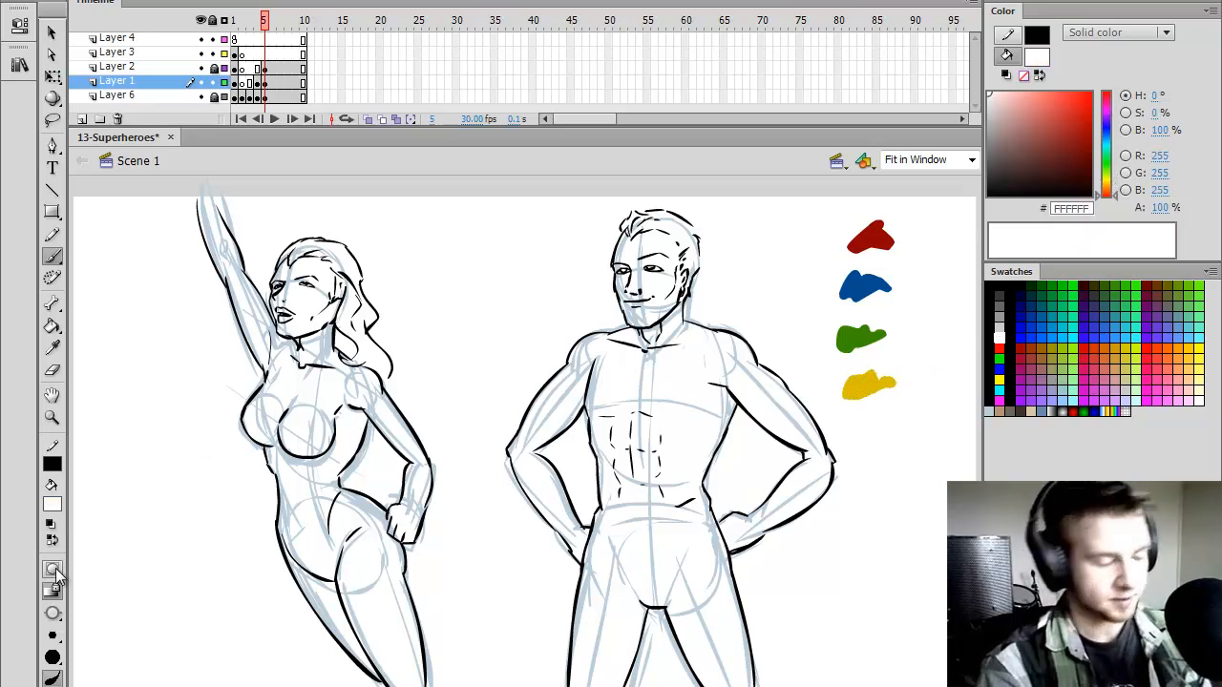
click(52, 635)
click(86, 492)
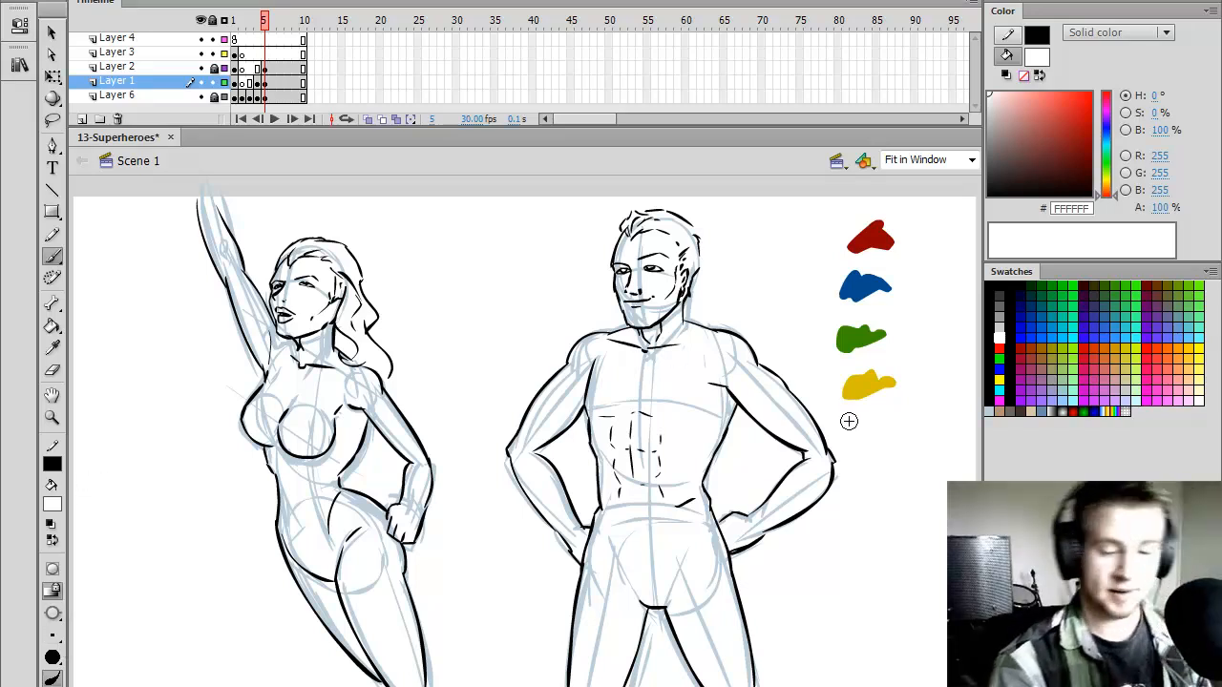
click(995, 285)
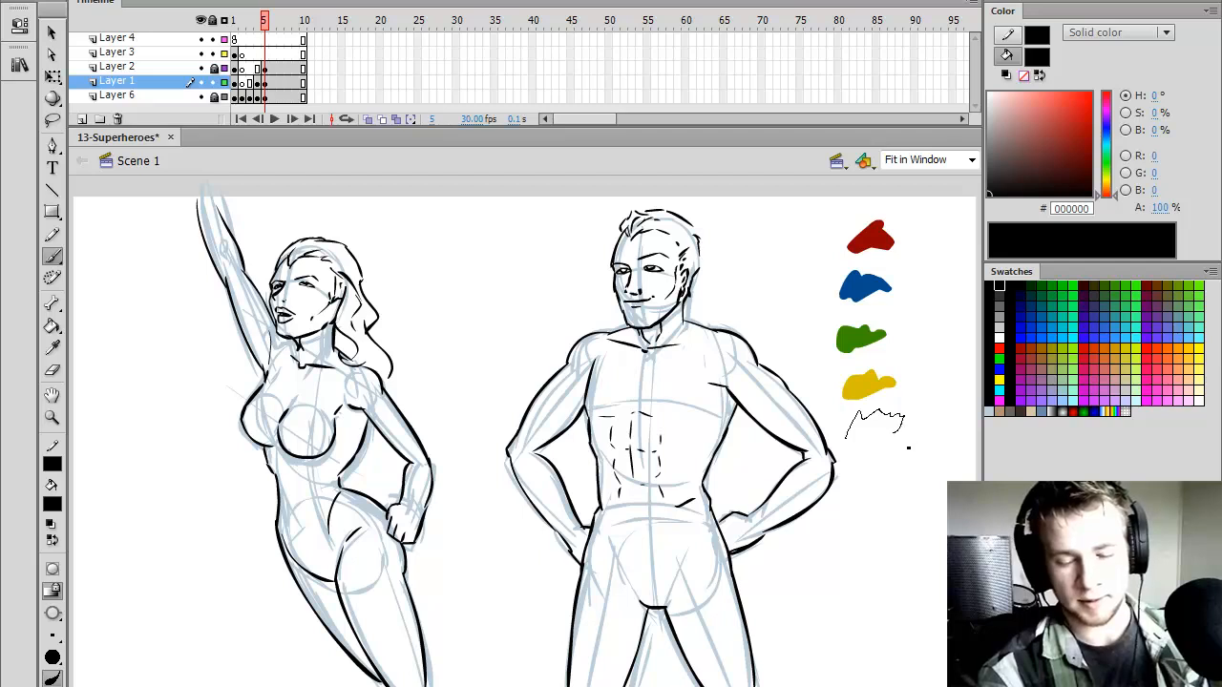
drag(855, 441, 848, 437)
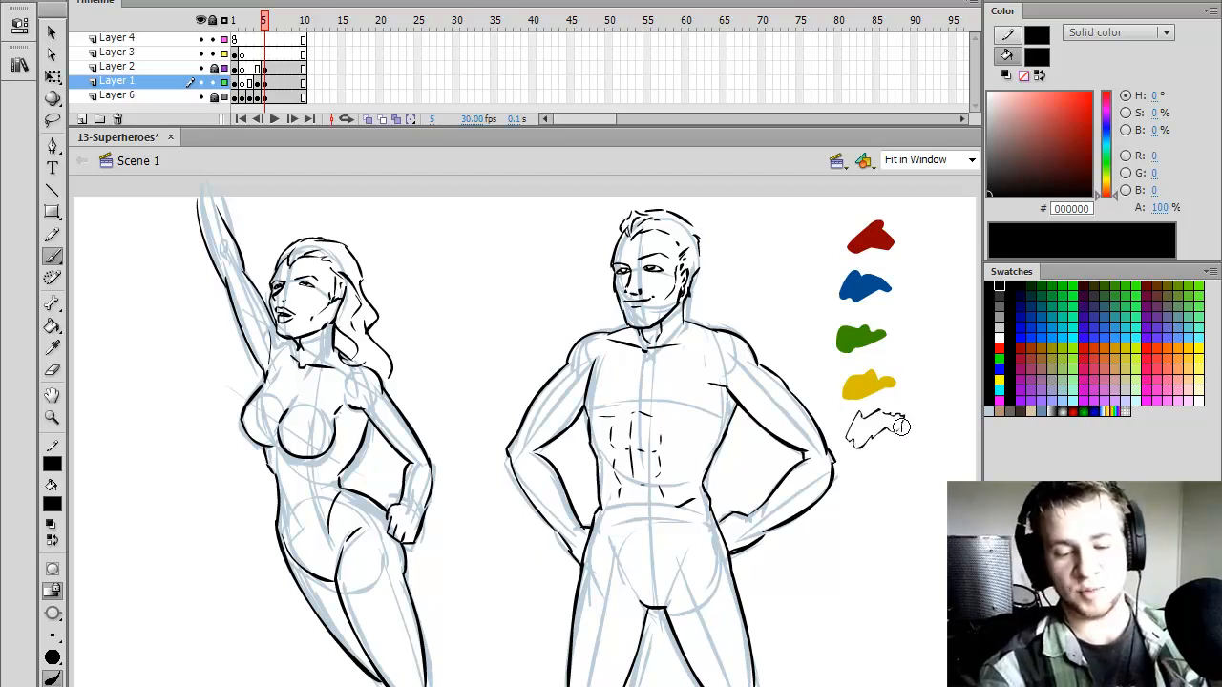
- Select all five color samples with the lasso and move them farther from the male figure, toward the canvas edge
key(l)
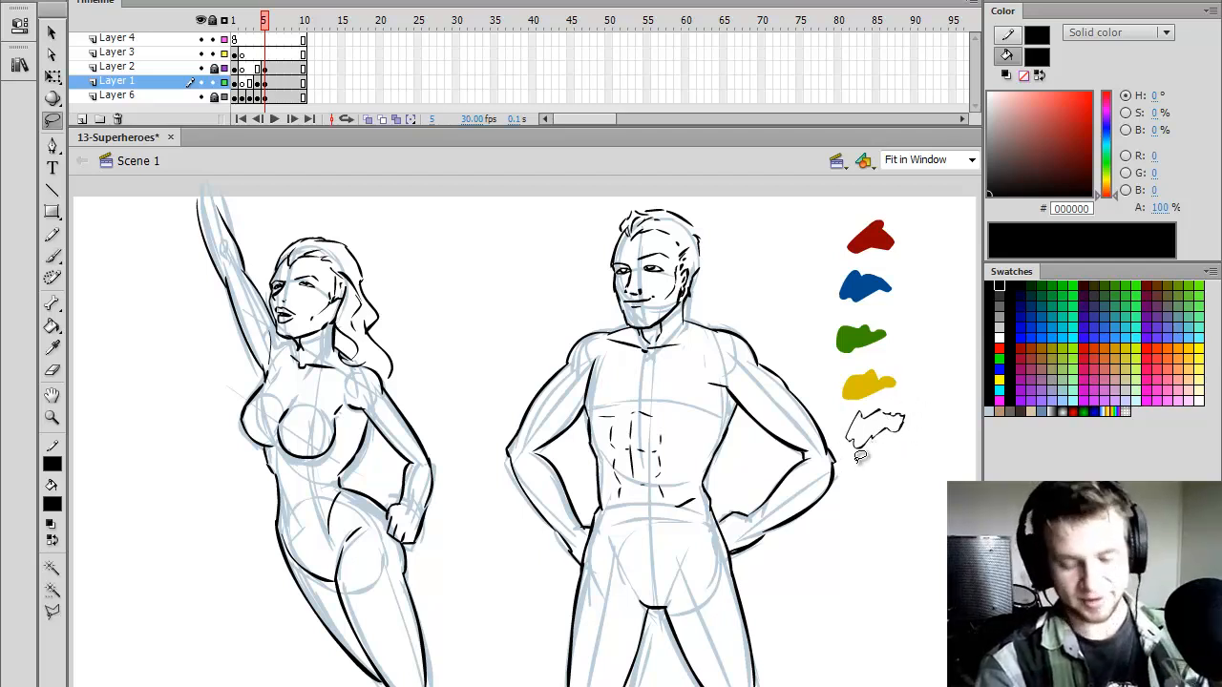
mouse_move(862, 442)
mouse_down()
mouse_move(830, 220)
mouse_move(881, 454)
mouse_move(907, 420)
mouse_move(923, 422)
mouse_move(934, 383)
mouse_up()
key(q)
click(913, 500)
- Paint a solid black color sample with a larger brush below the outlined white one
key(b)
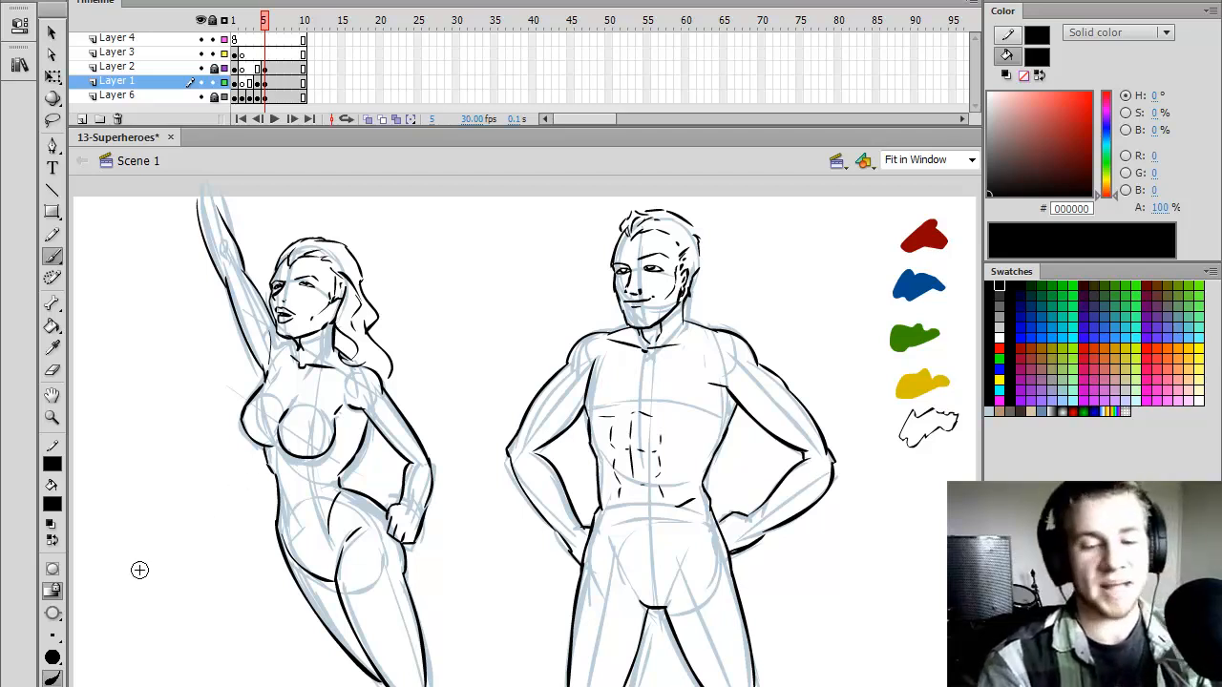
click(53, 636)
click(91, 559)
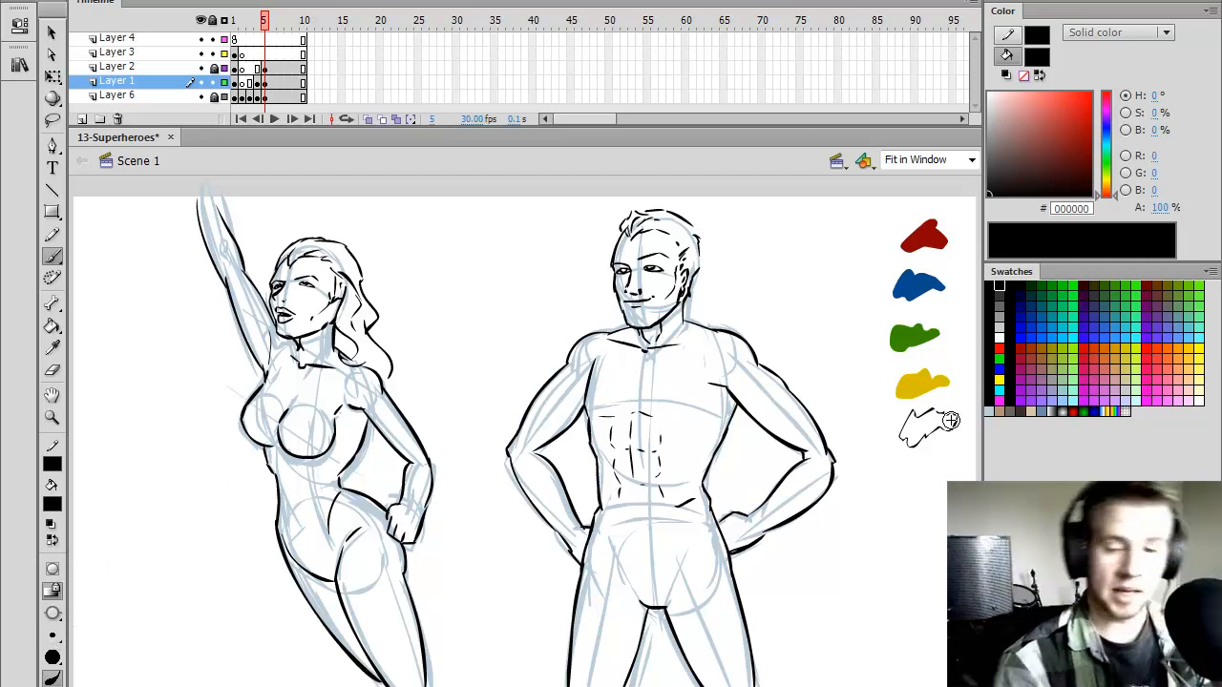
mouse_move(907, 478)
mouse_down()
mouse_move(915, 500)
mouse_move(945, 487)
mouse_up()
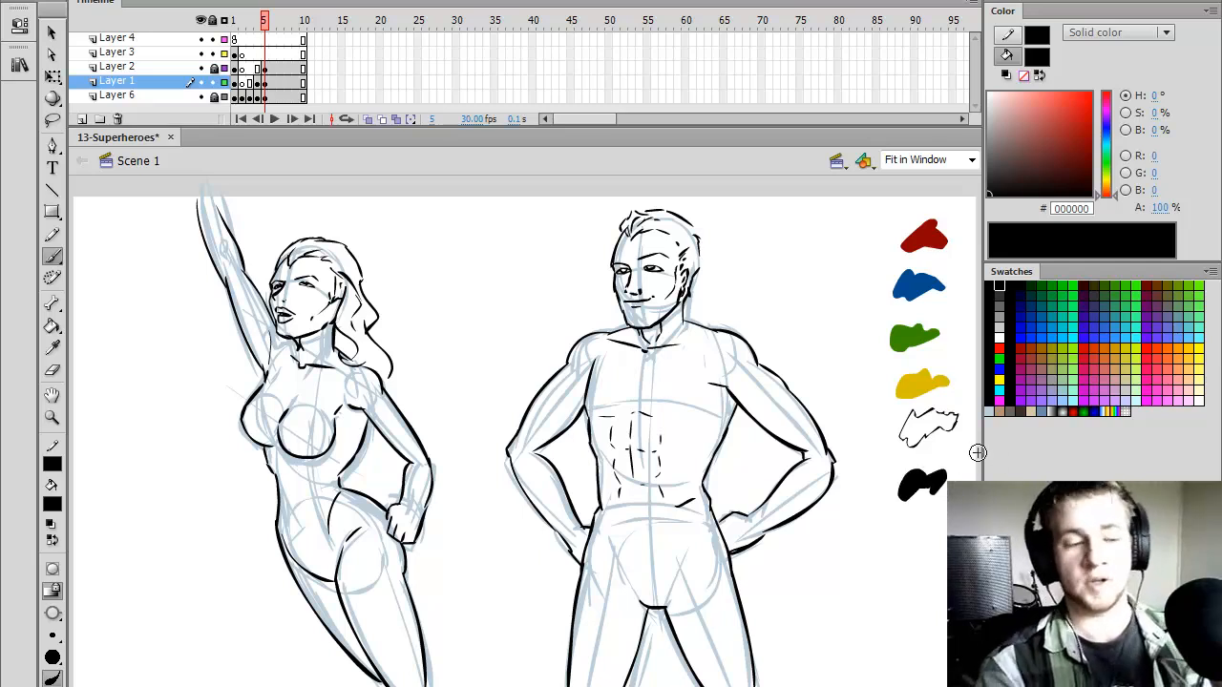
- Move the black line art on frame 5 from Layer 2 to Layer 3
click(265, 66)
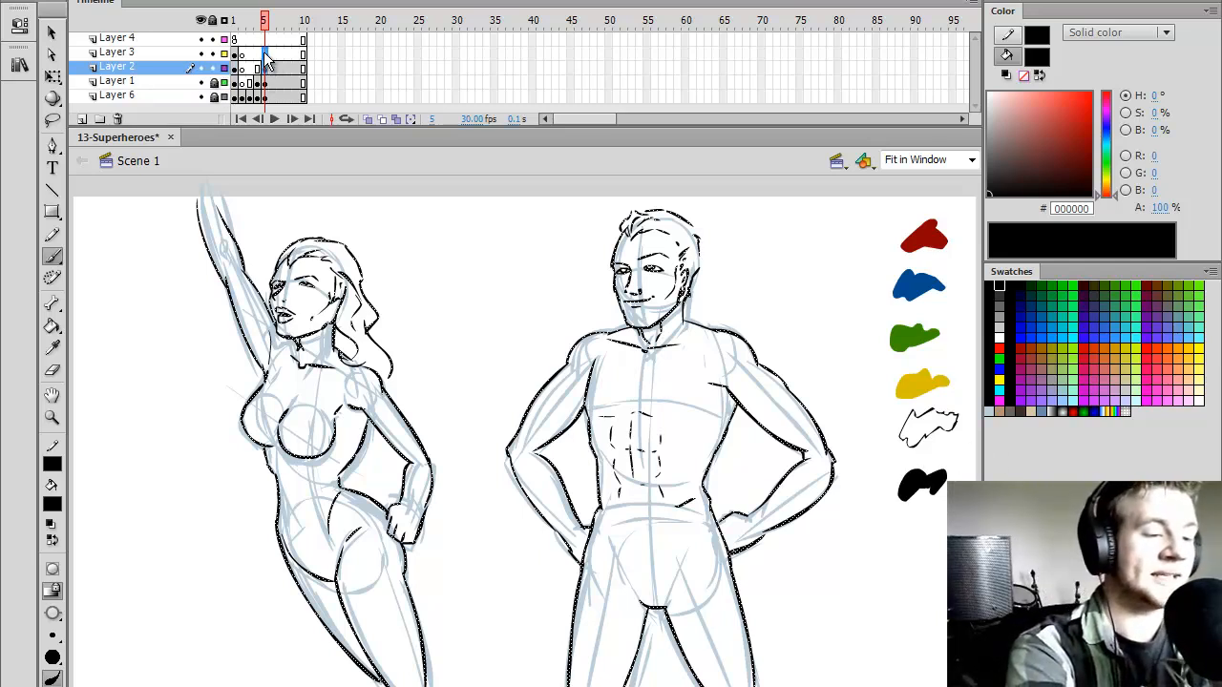
drag(264, 53, 265, 54)
click(265, 70)
click(264, 21)
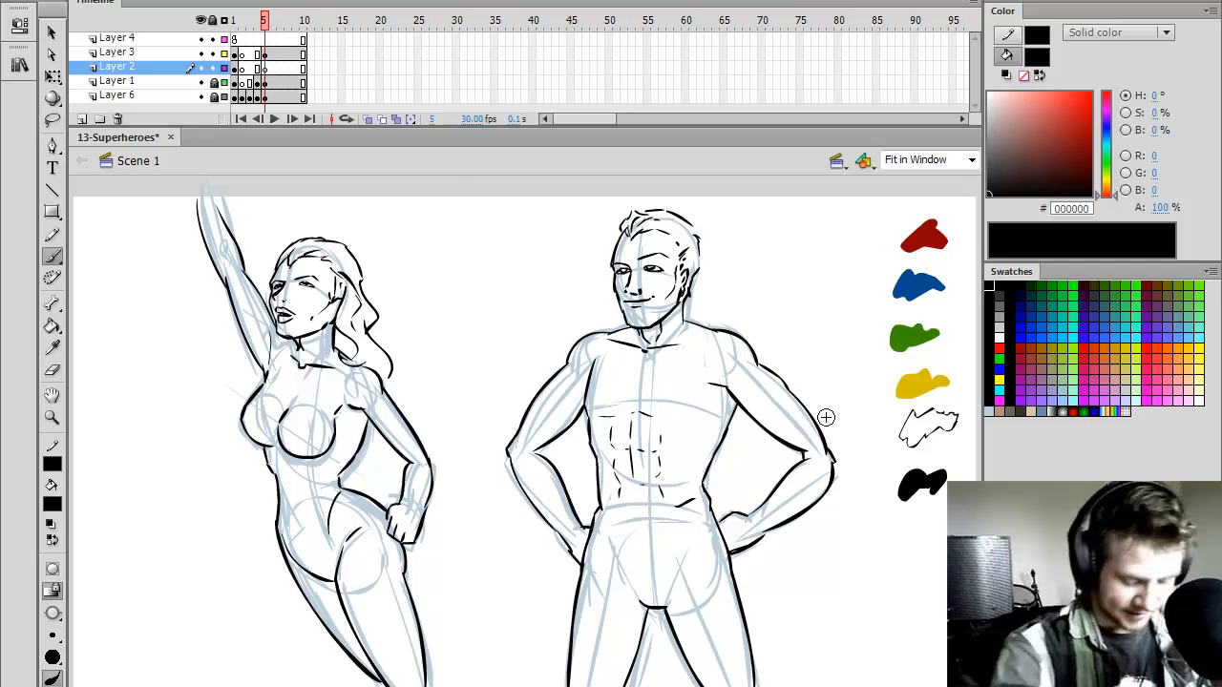
- Sketch the male figure's costume neckline and waistline in red (#FF0000) with a smaller brush on frame 5 of Layer 2
click(1002, 291)
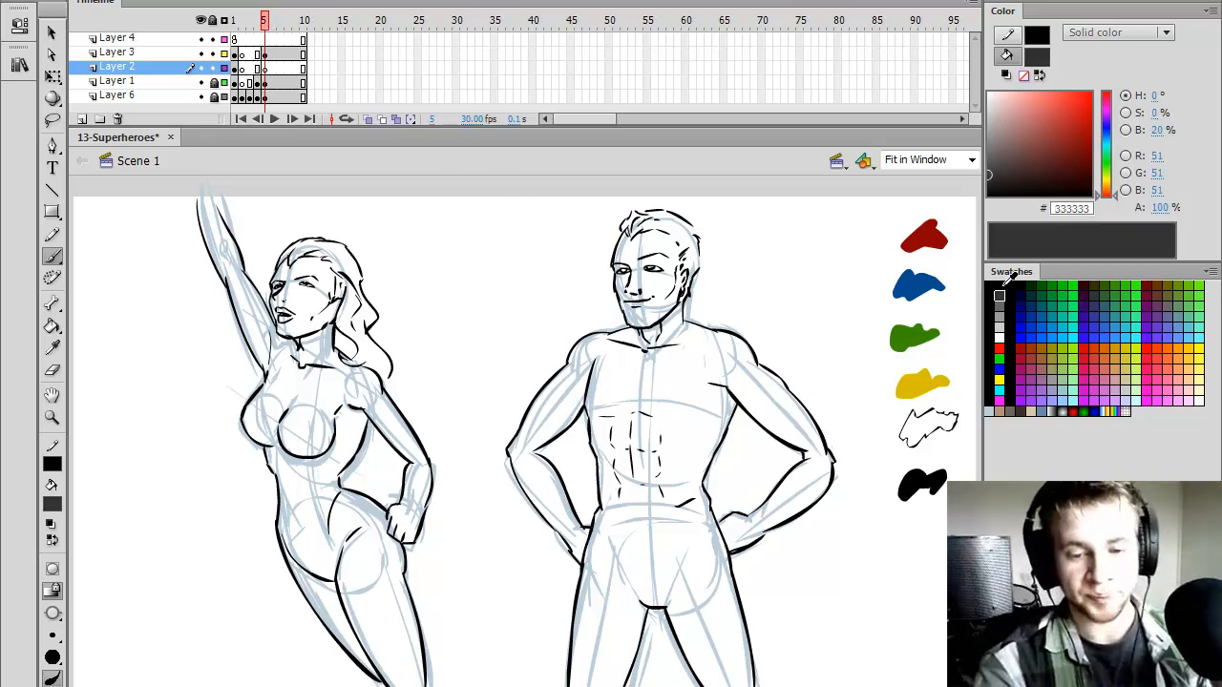
click(1001, 285)
click(267, 68)
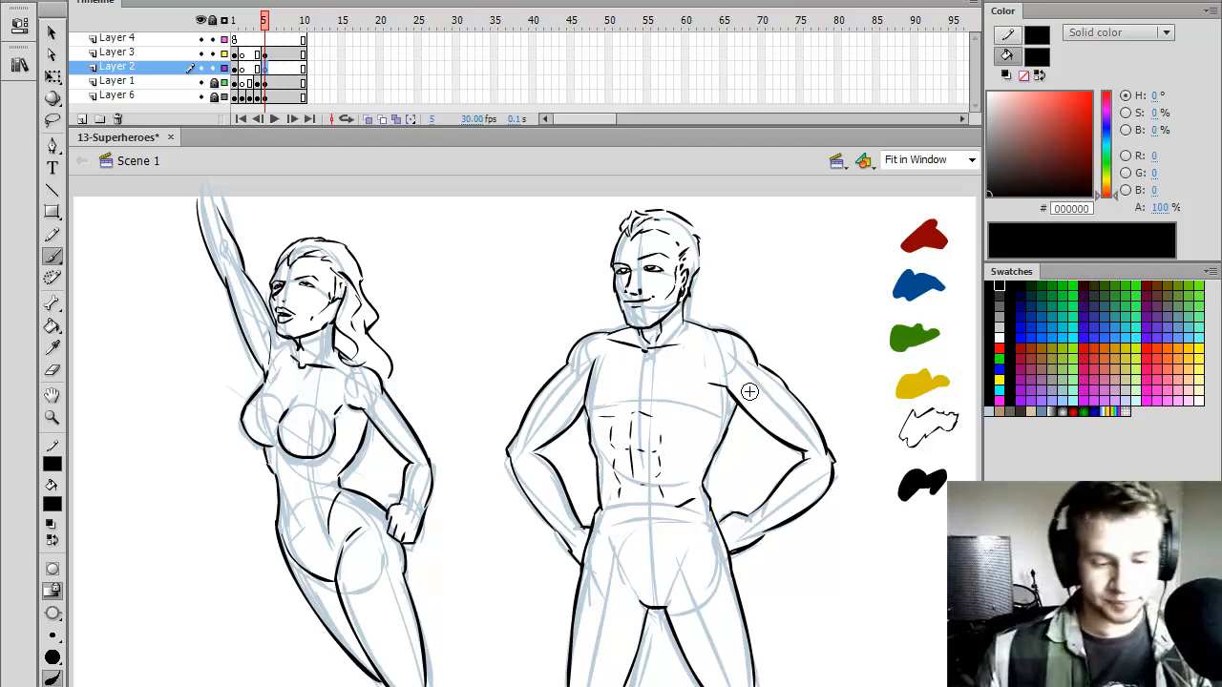
click(53, 636)
click(98, 499)
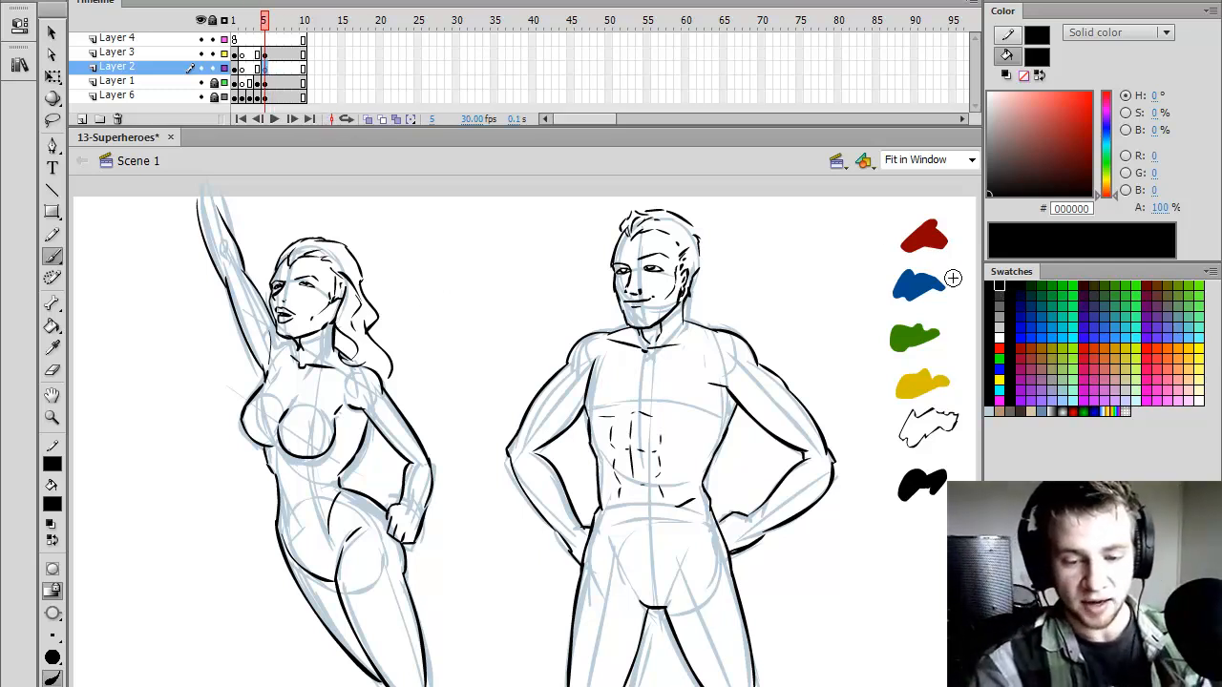
click(999, 347)
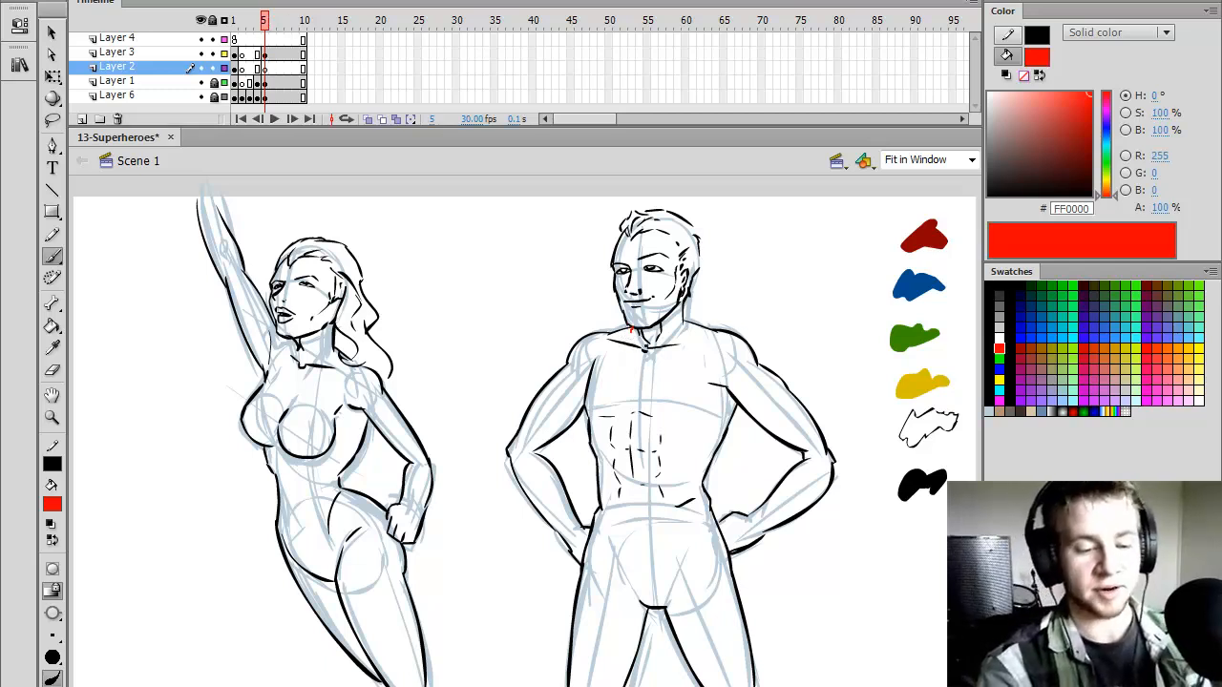
mouse_move(631, 331)
mouse_down()
mouse_move(651, 362)
mouse_move(694, 326)
mouse_up()
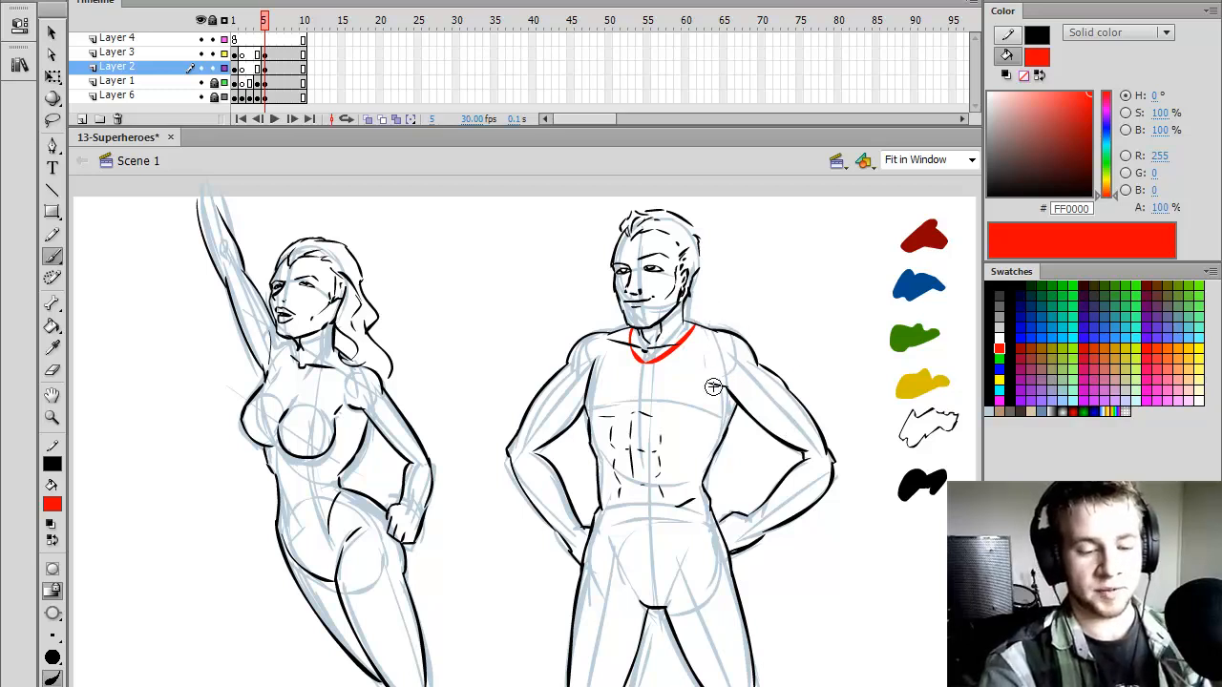
drag(676, 528, 709, 499)
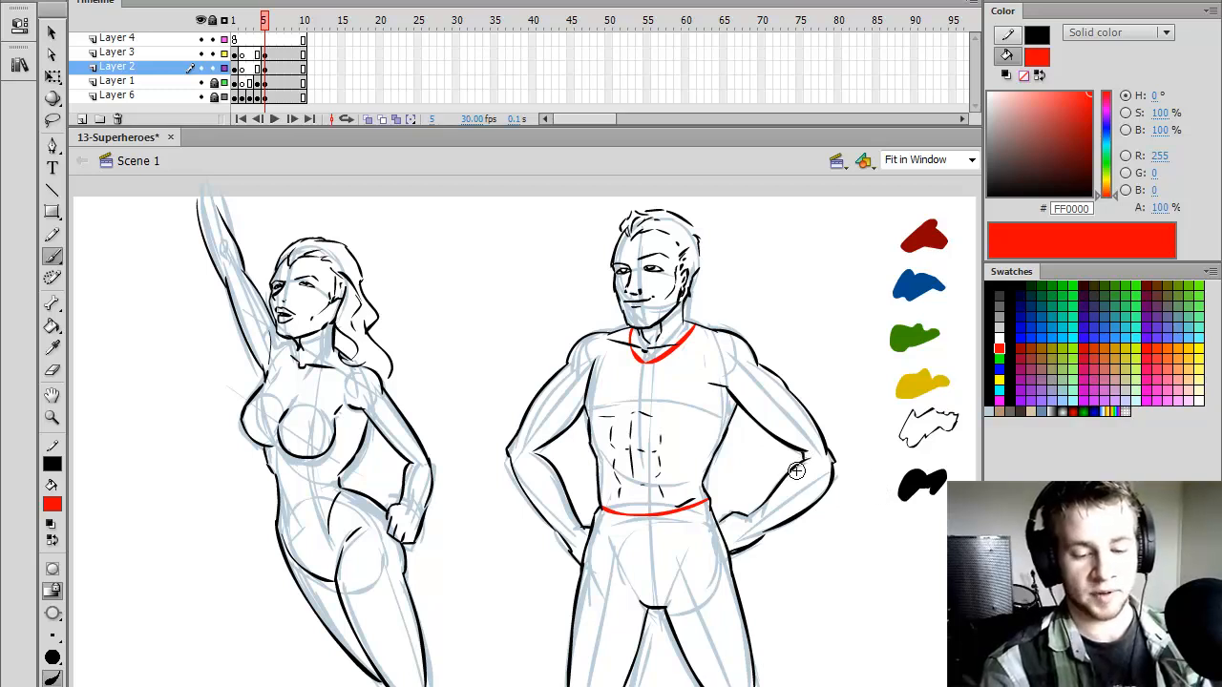
- Sketch red glove edges below the male figure's elbows, boot tops on the legs, briefs, and a round chest emblem
drag(802, 475, 814, 503)
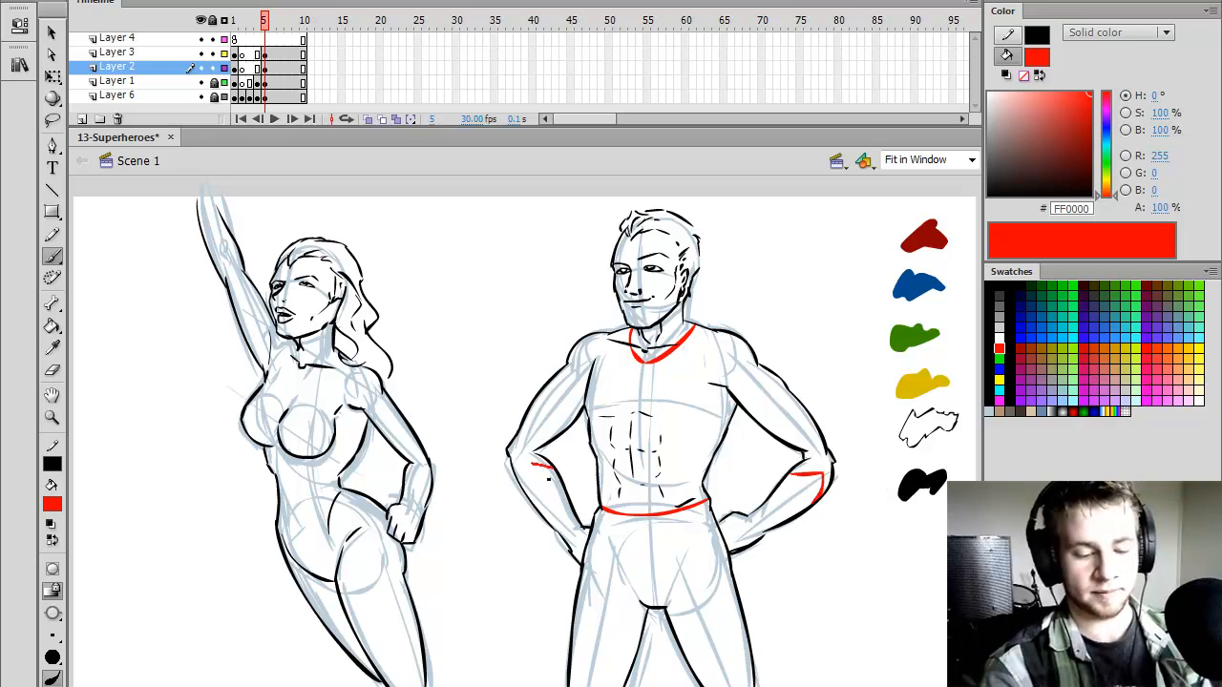
drag(548, 471, 511, 461)
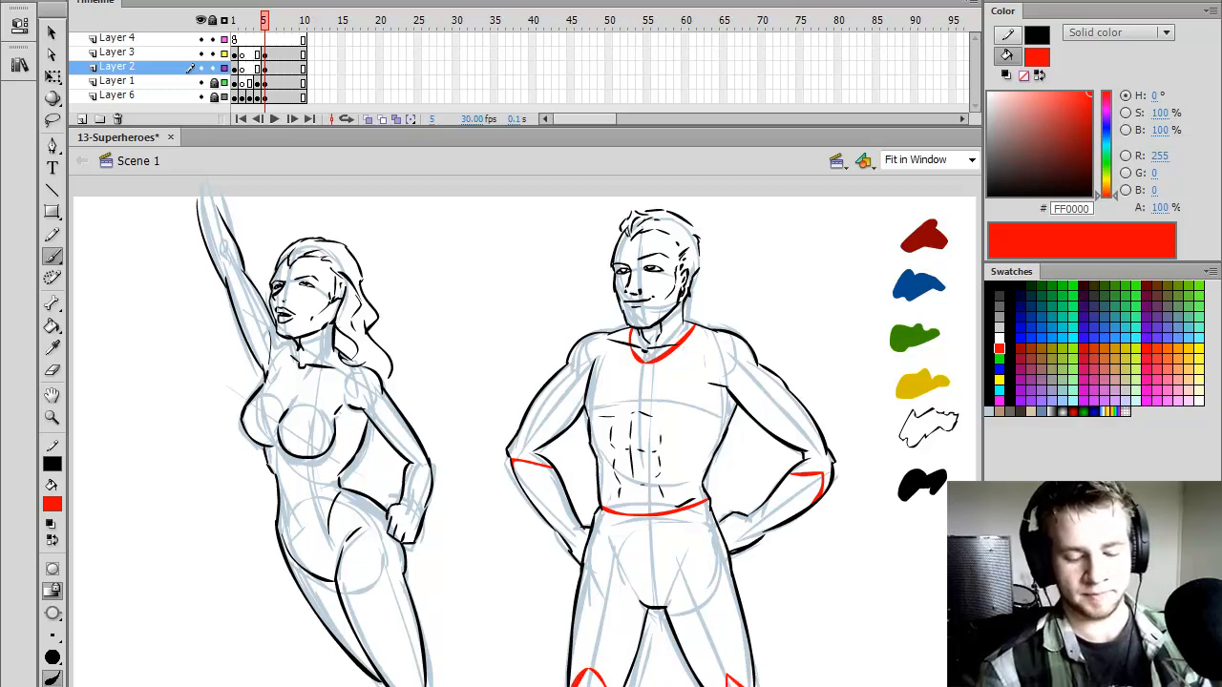
mouse_move(601, 511)
mouse_down()
mouse_move(640, 593)
mouse_move(689, 588)
mouse_move(708, 506)
mouse_up()
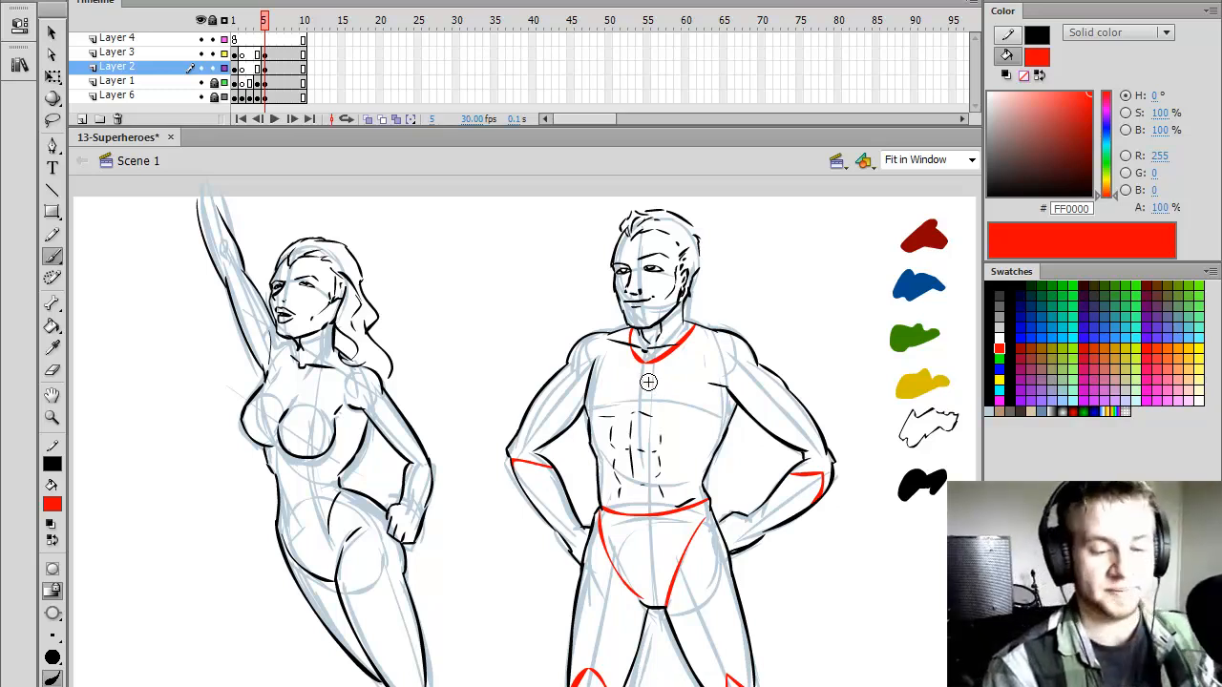
drag(670, 406, 668, 404)
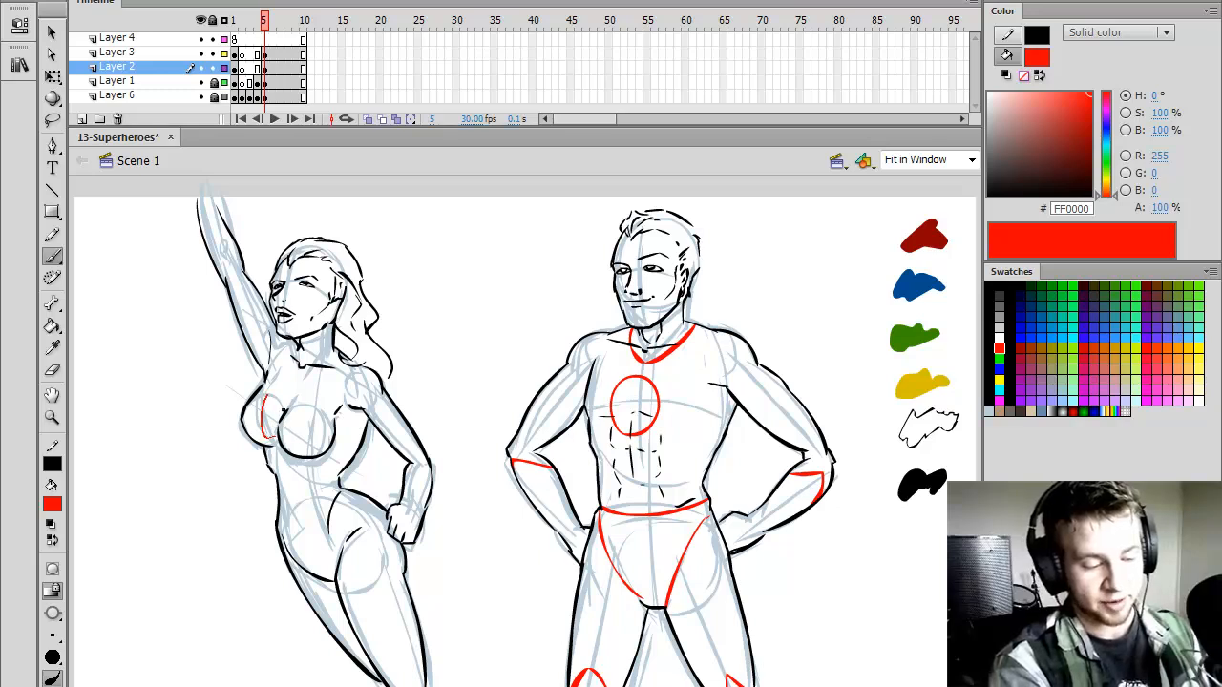
- Sketch a red round chest emblem, a V-shaped neckline and curved lines along both upper arms on the female figure
mouse_move(266, 437)
mouse_down()
mouse_move(277, 386)
mouse_move(333, 356)
mouse_up()
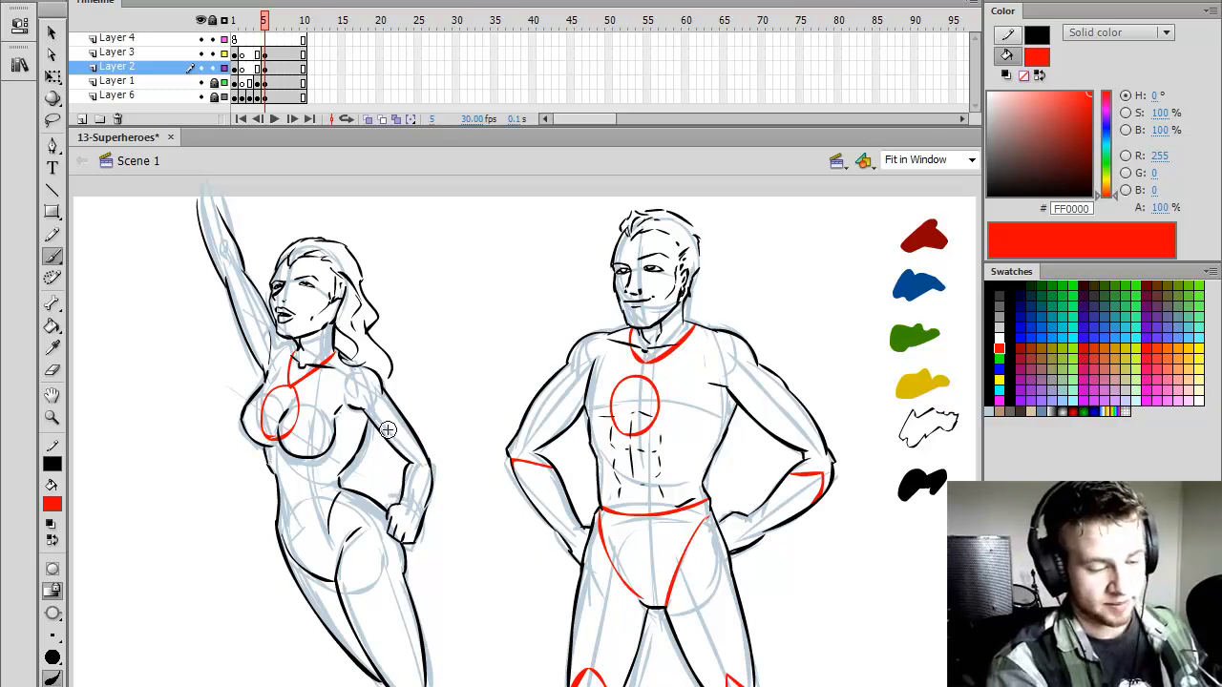
drag(395, 434, 382, 394)
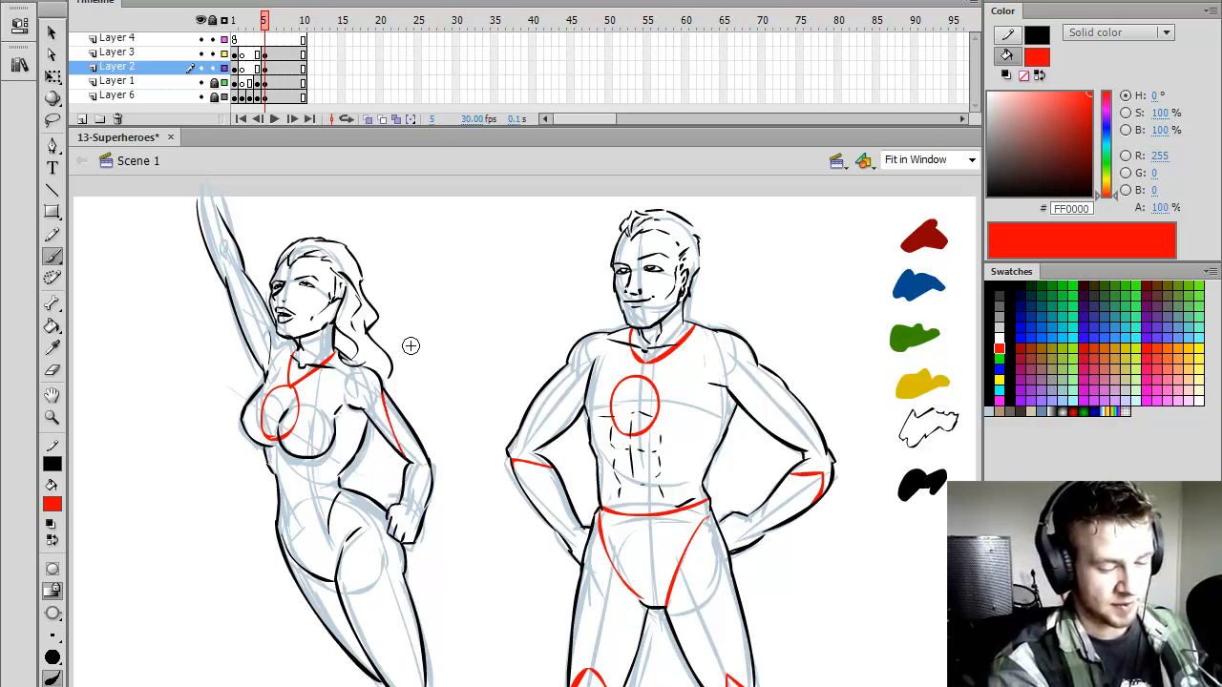
drag(246, 274, 263, 365)
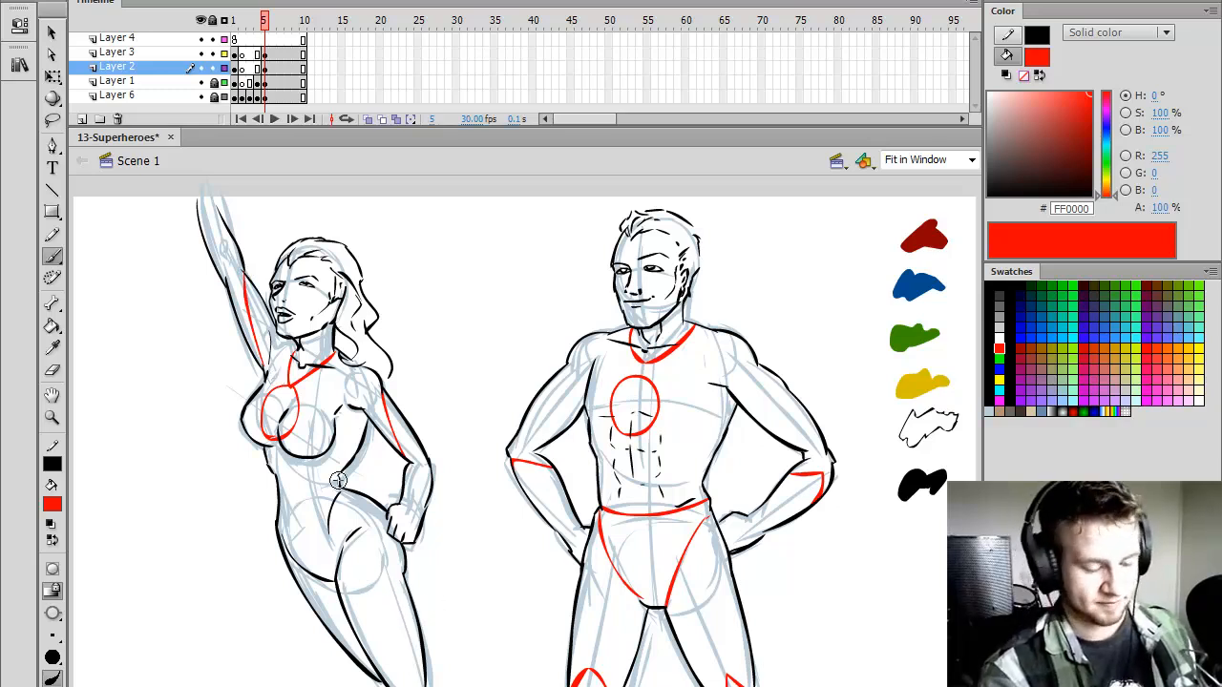
- Sketch red briefs, a V-shaped waist panel and a curved thigh line on the female figure's costume
mouse_move(343, 570)
mouse_down()
mouse_move(338, 579)
mouse_move(331, 559)
mouse_move(341, 488)
mouse_move(324, 579)
mouse_up()
key(ctrl+z)
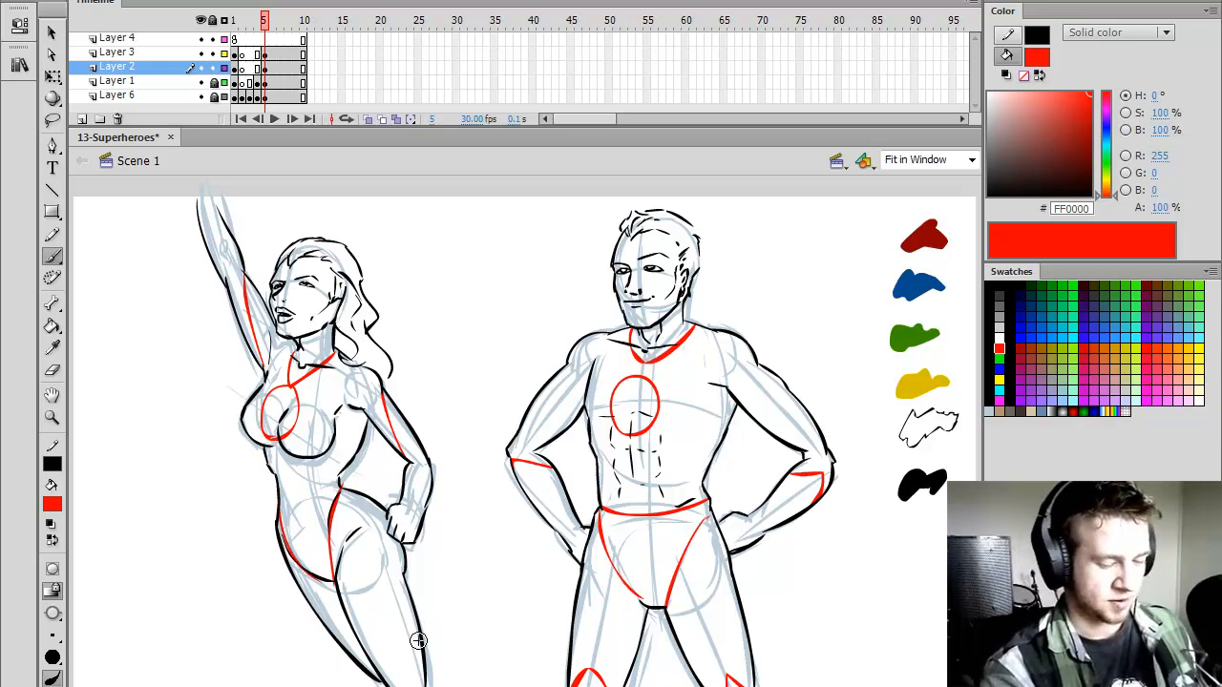
drag(266, 453, 278, 515)
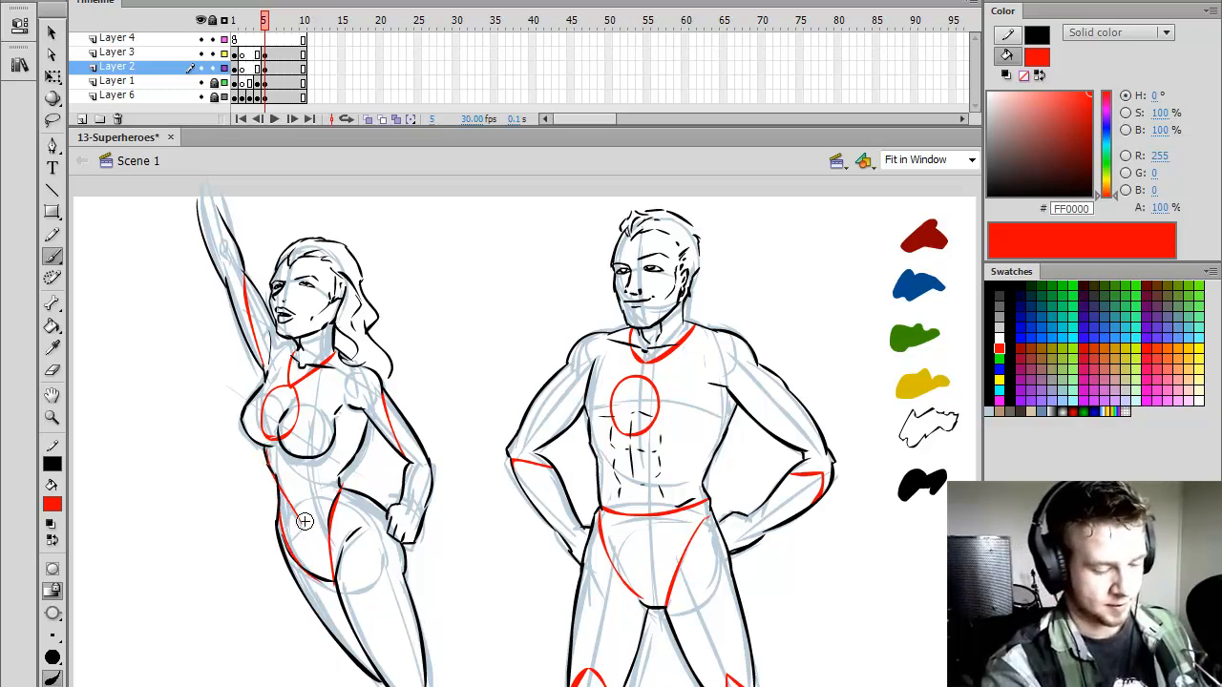
drag(329, 482, 364, 426)
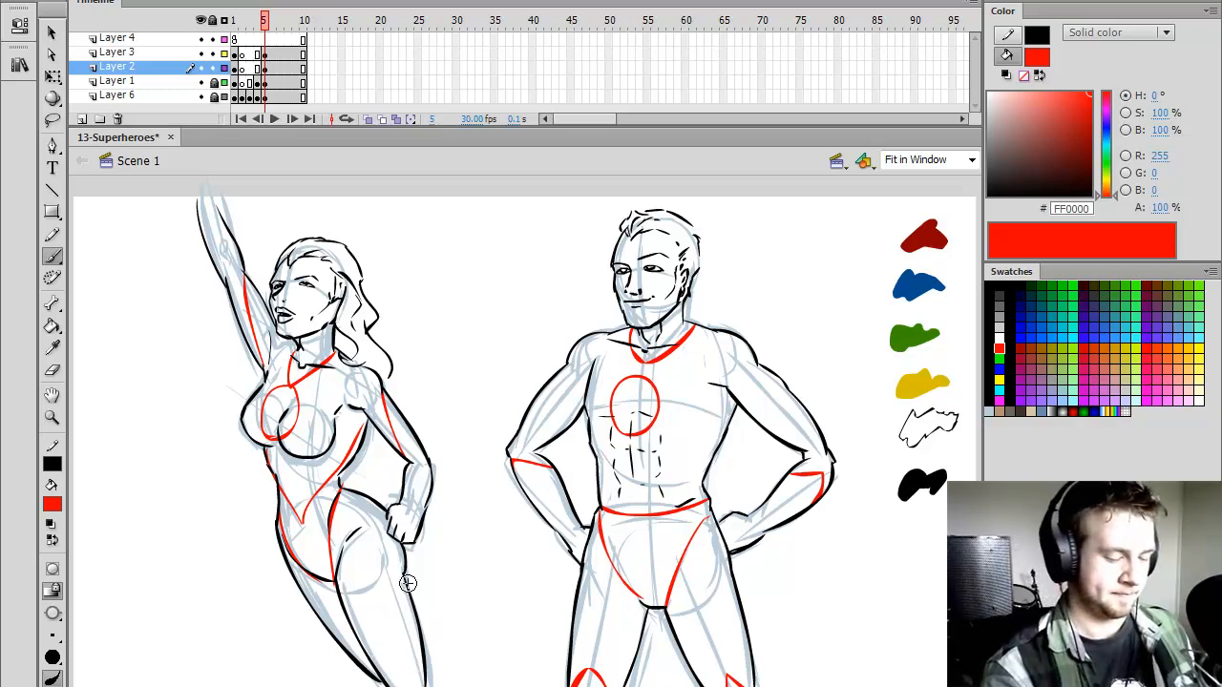
drag(399, 592, 387, 682)
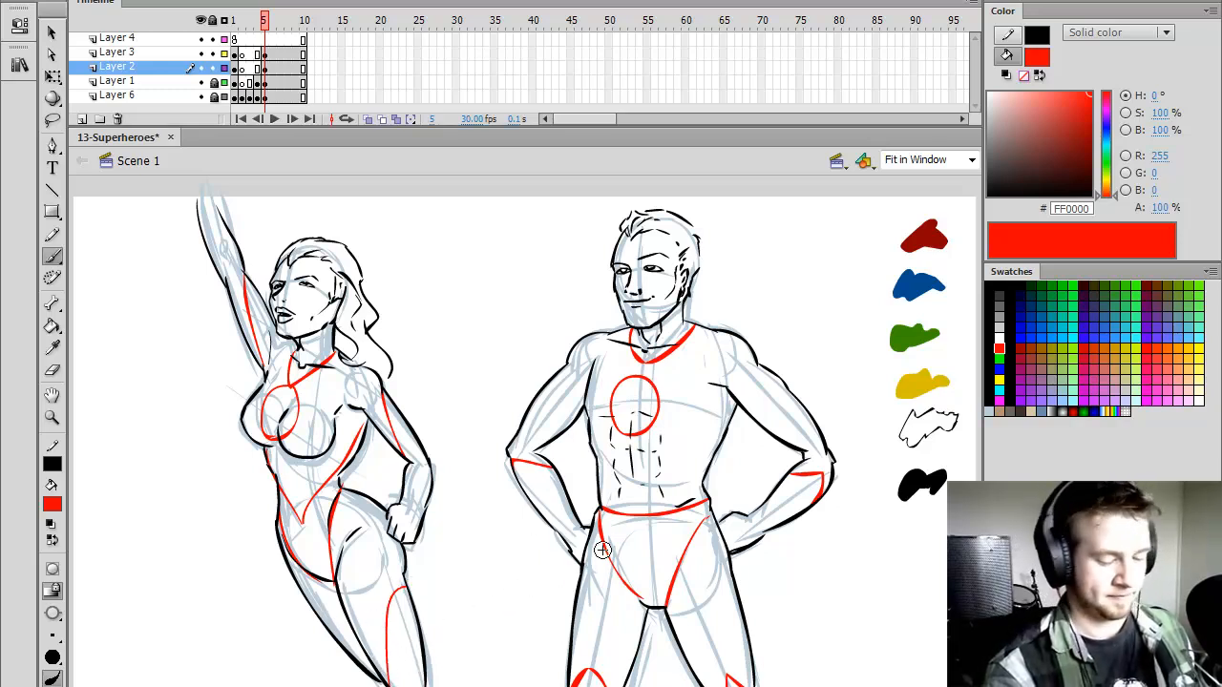
- Insert a blank keyframe at frame 6 of Layer 2 and sketch a red chest oval, eye mask and shoulder lines on the male figure
key(F7)
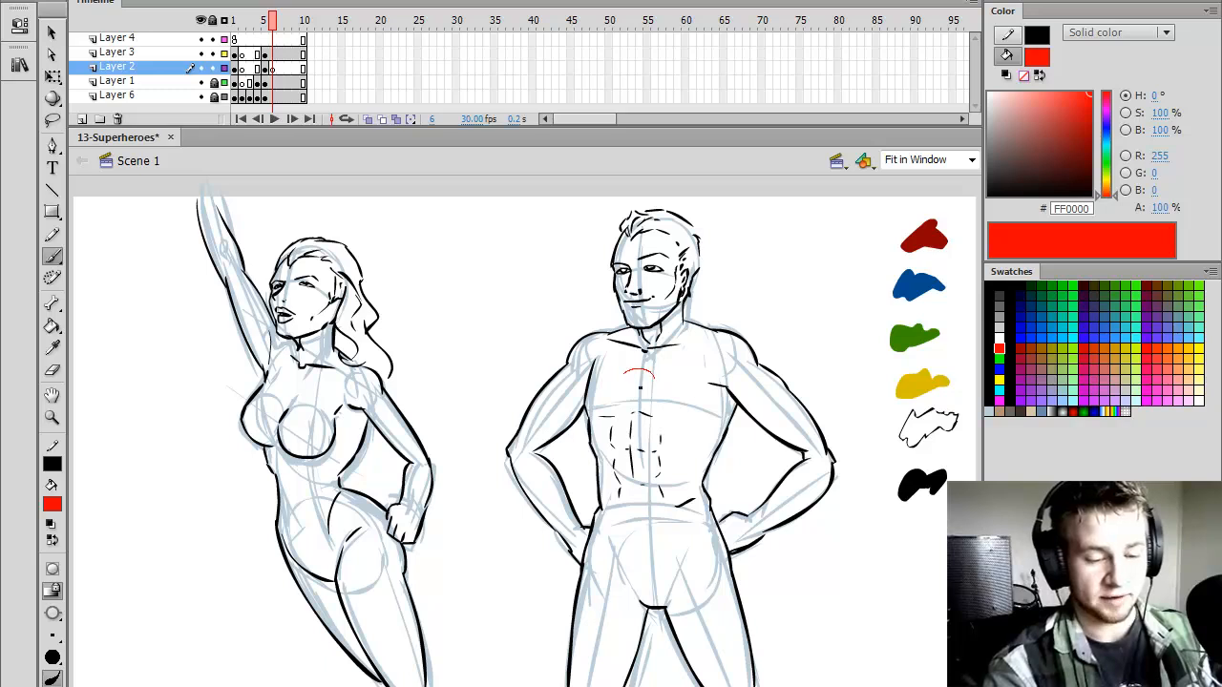
drag(679, 406, 674, 392)
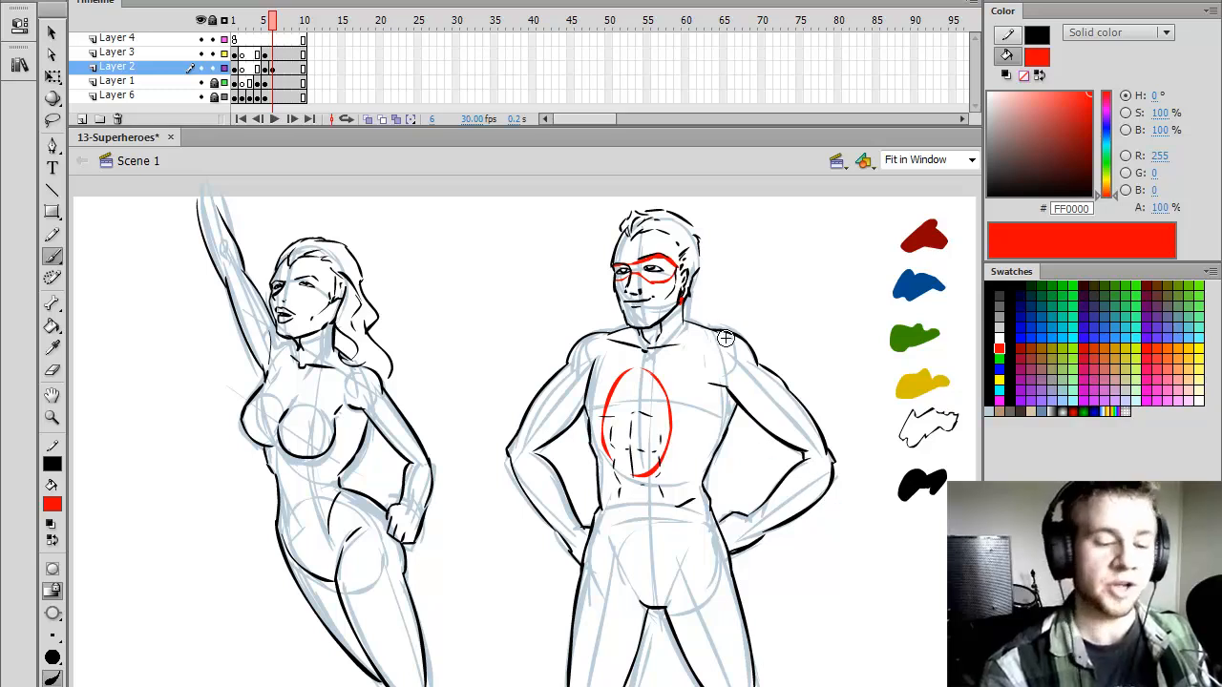
drag(706, 374, 715, 384)
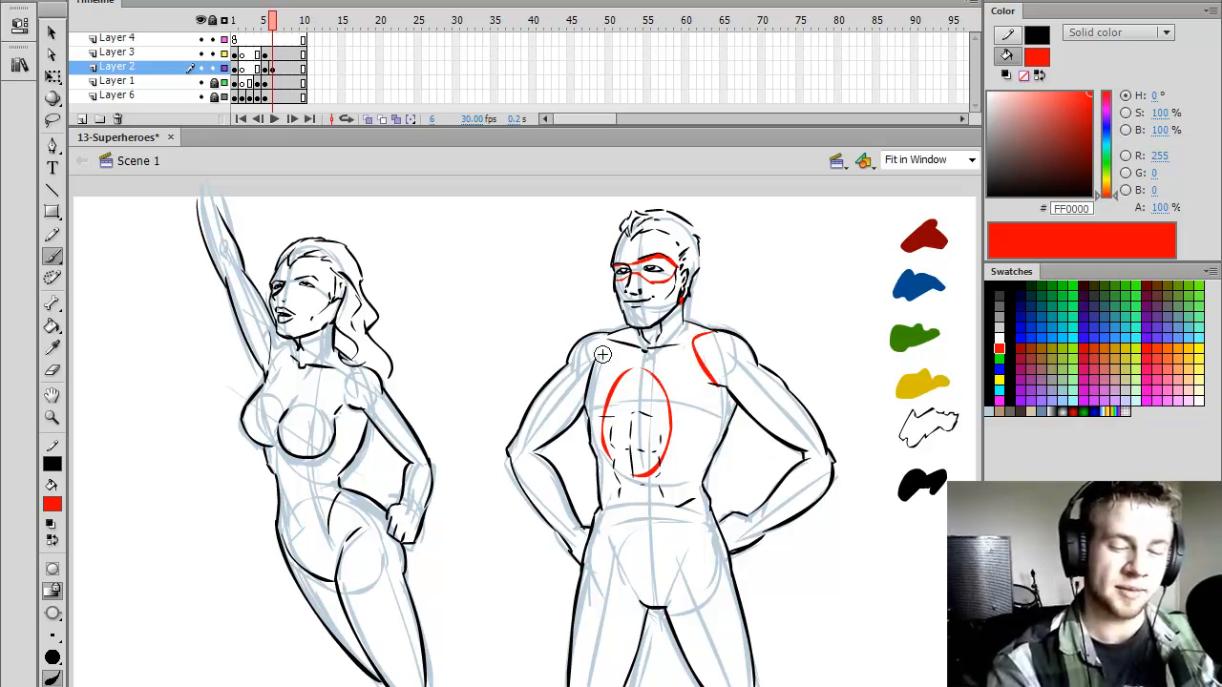
drag(592, 363, 609, 337)
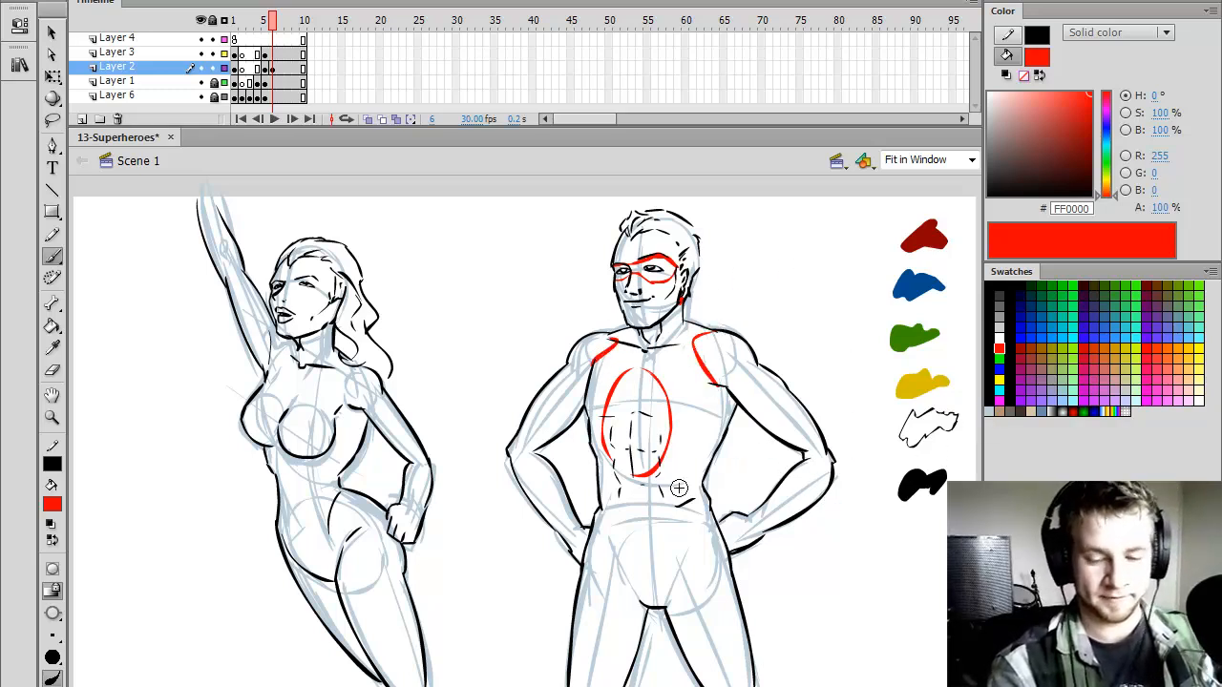
- Draw red costume panel lines down both sides of the male figure's torso and outward across the hips to the thighs
drag(695, 439, 654, 520)
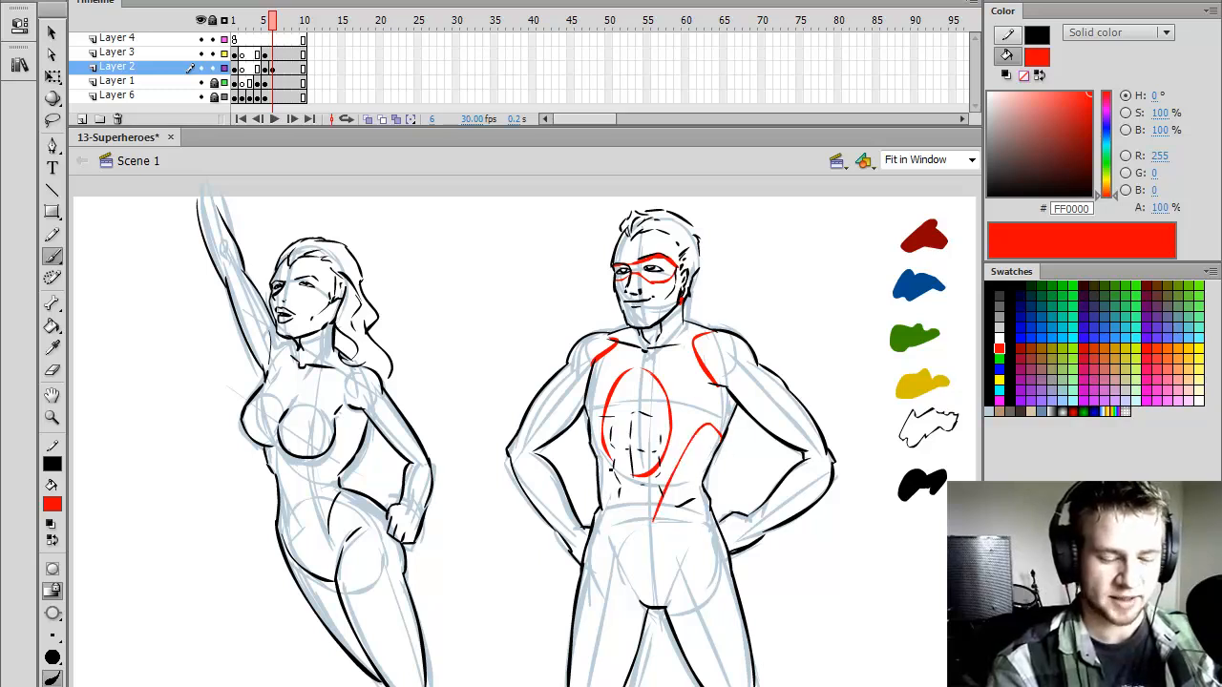
drag(600, 456, 620, 525)
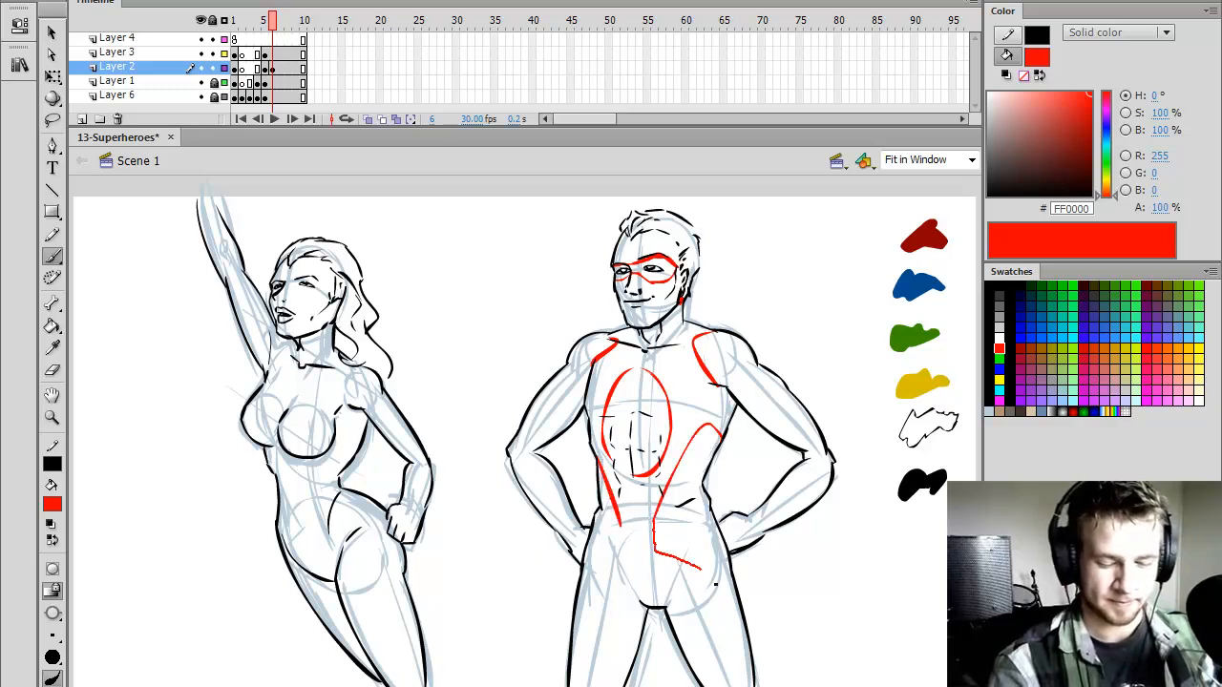
drag(715, 584, 737, 601)
drag(598, 568, 579, 597)
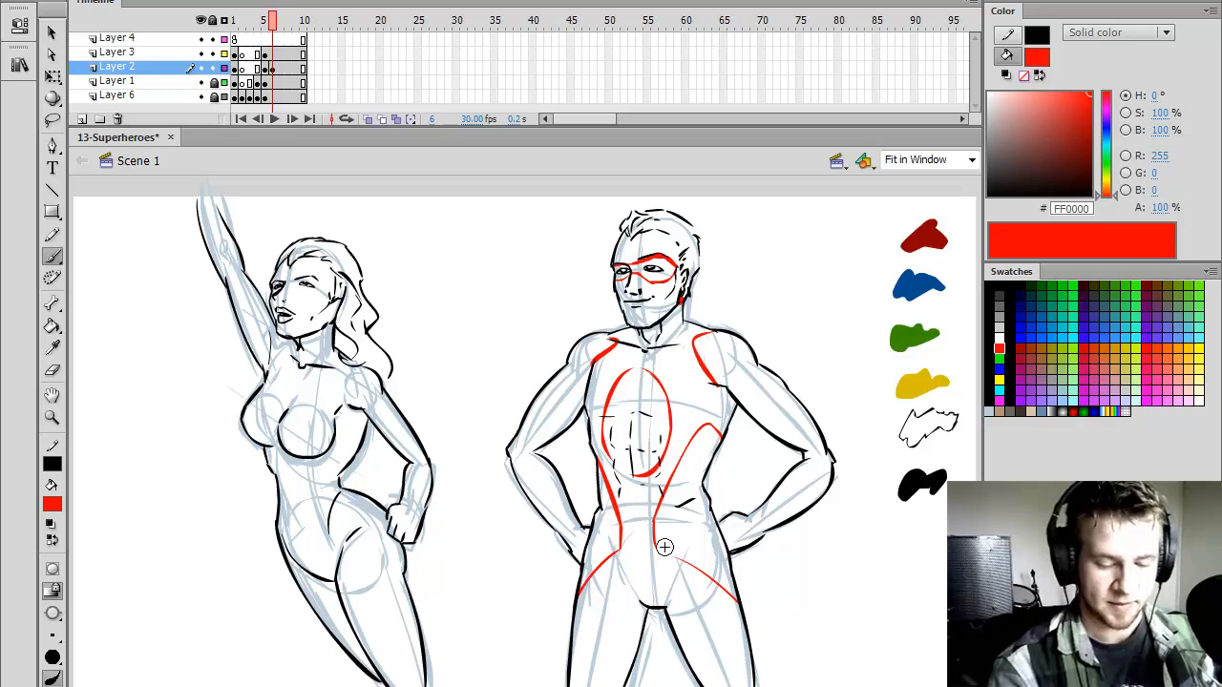
drag(657, 550, 701, 573)
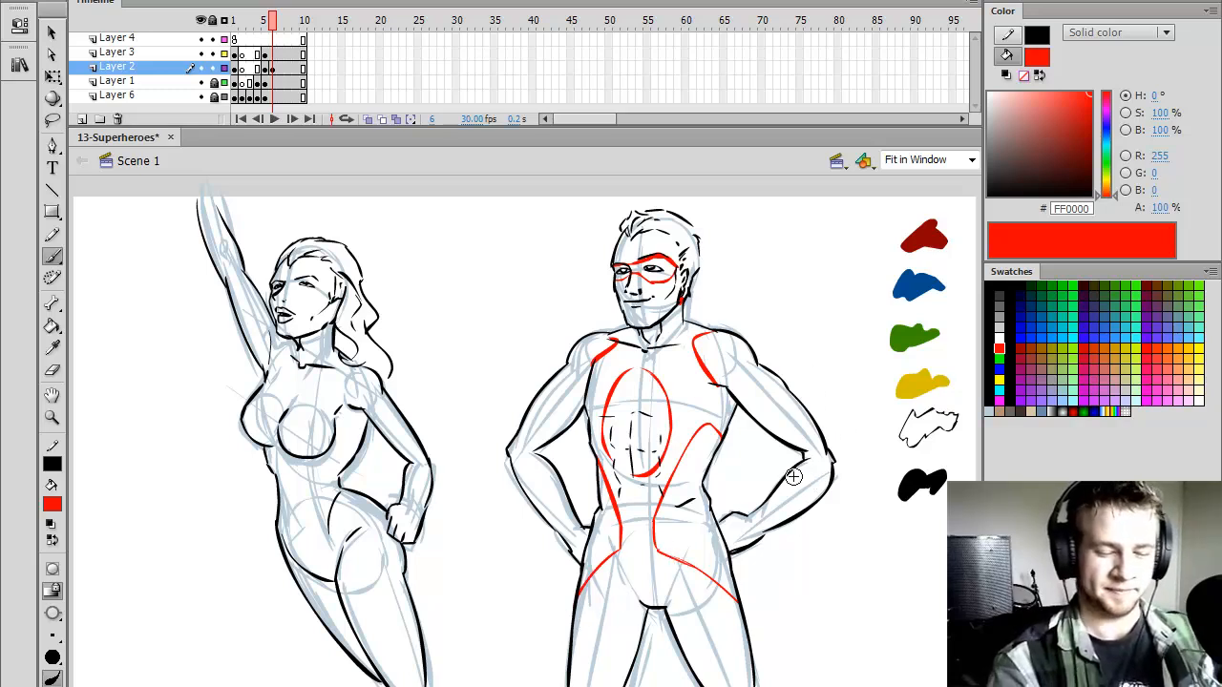
- Sketch pointed red cuff lines around both of the male figure's wrists
drag(775, 521, 764, 533)
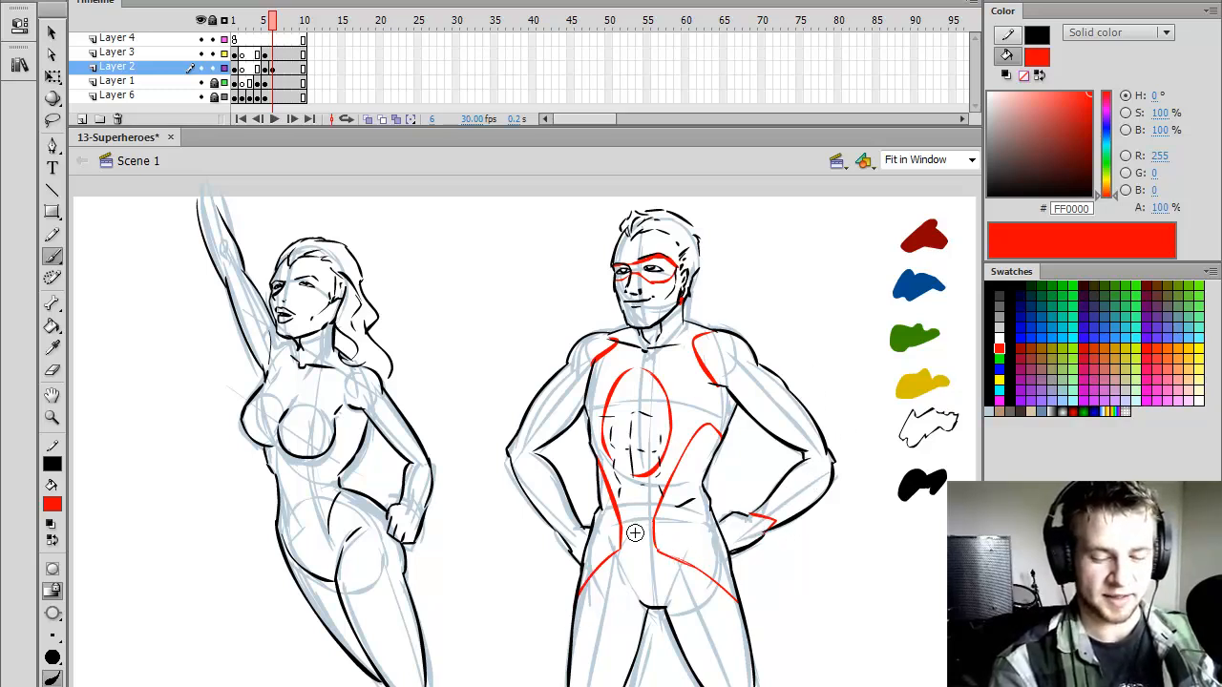
drag(578, 525, 567, 556)
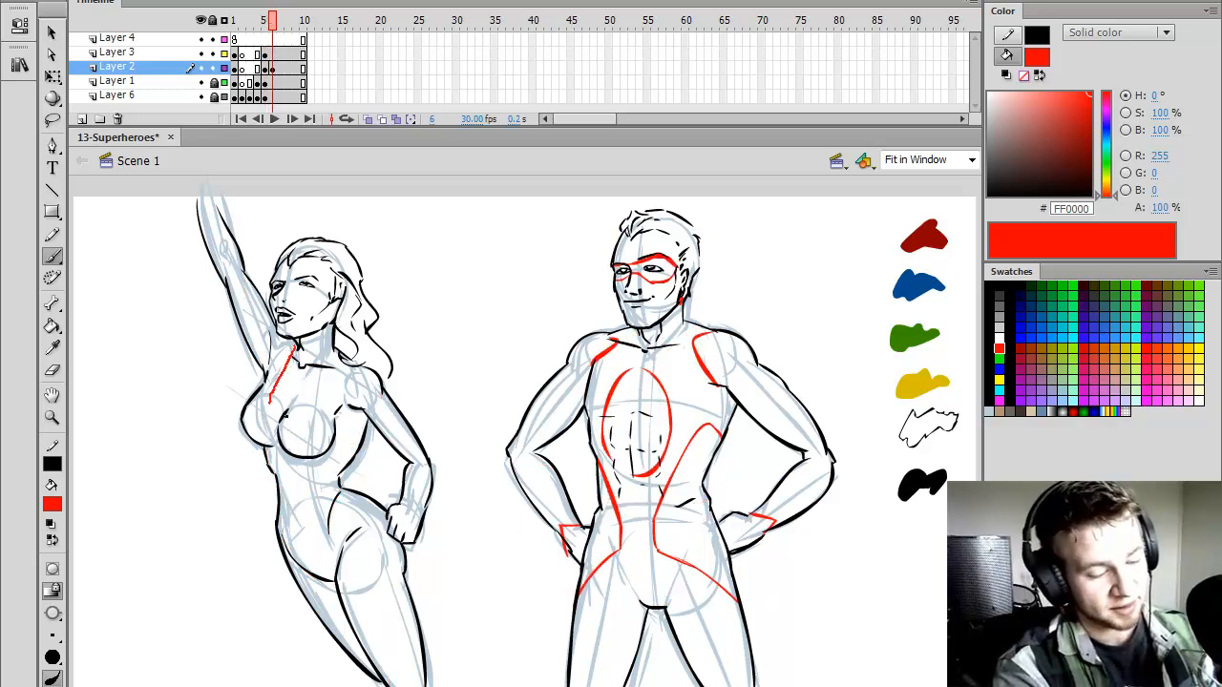
- Sketch a red plunging neckline, a curved line down the side of the torso and sleeve lines on both arms of the female figure
drag(283, 414, 282, 425)
mouse_move(283, 431)
mouse_down()
mouse_move(338, 407)
mouse_move(345, 359)
mouse_up()
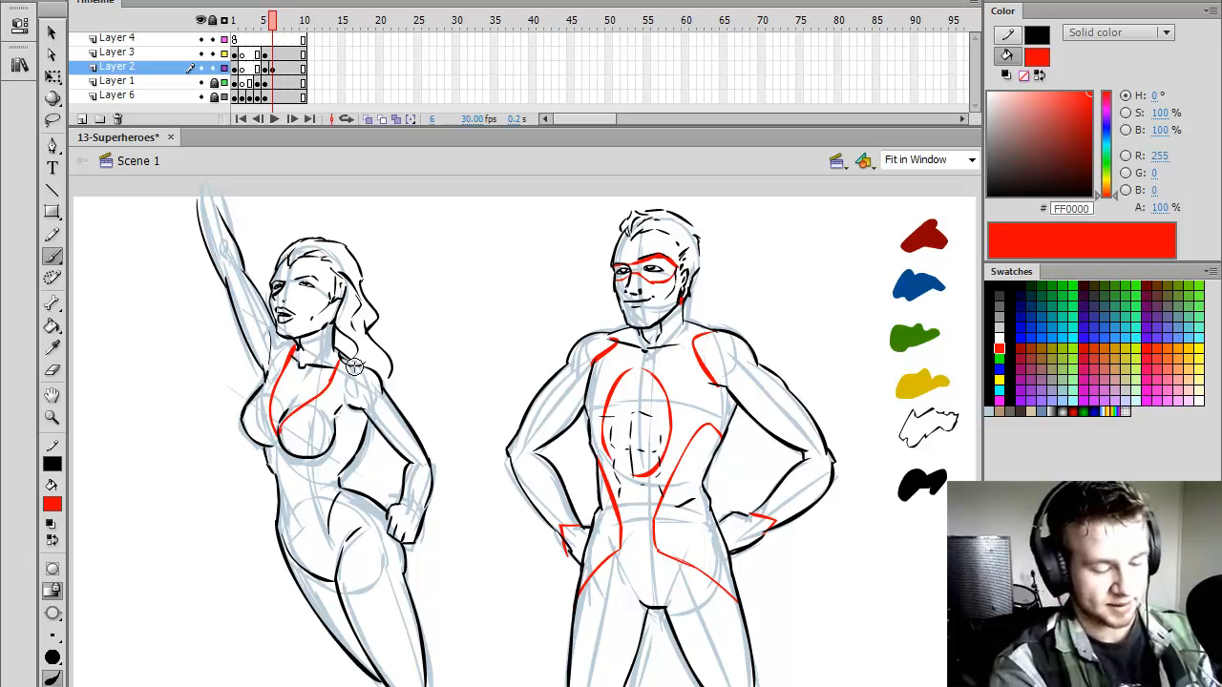
drag(347, 370, 339, 405)
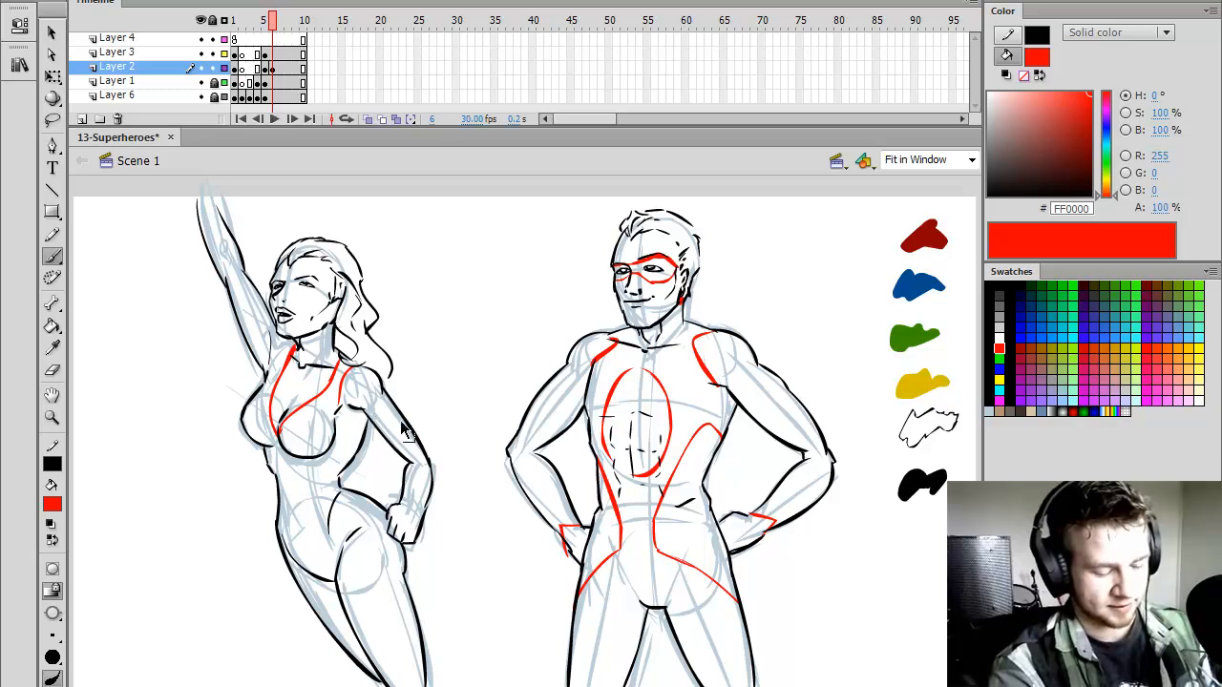
drag(341, 406, 351, 455)
drag(403, 430, 407, 457)
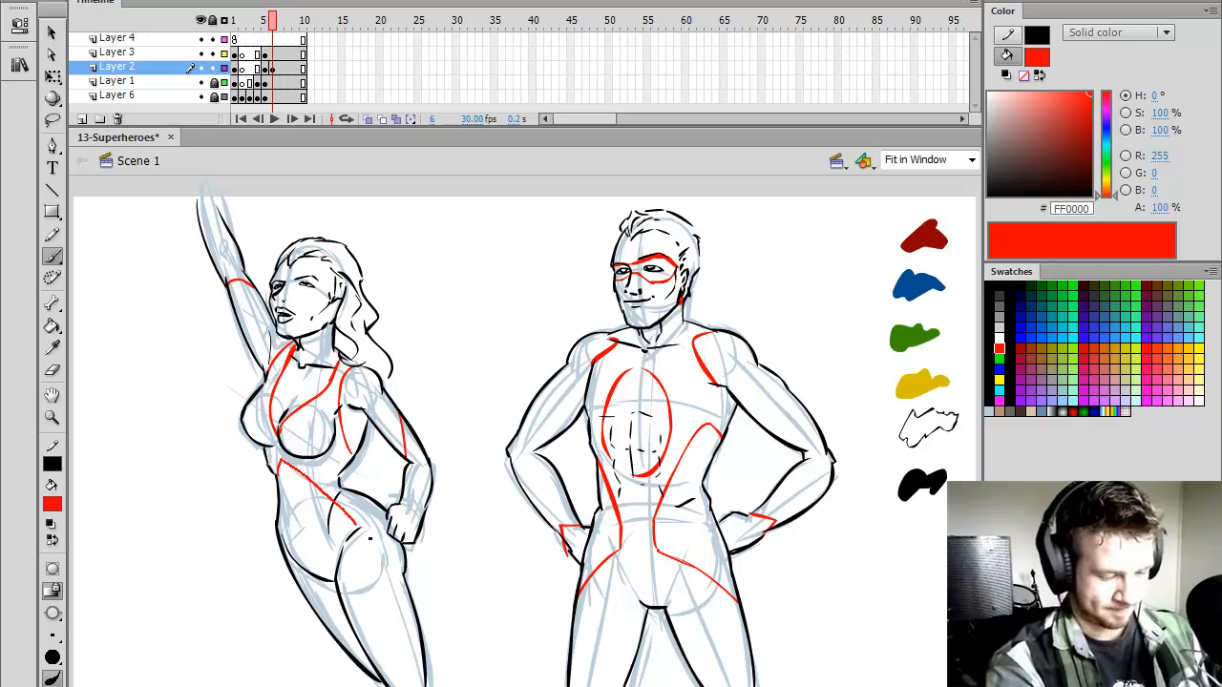
- Draw and trim a red waist panel on the female figure and add curved red lines around both upper thighs
drag(370, 538, 361, 532)
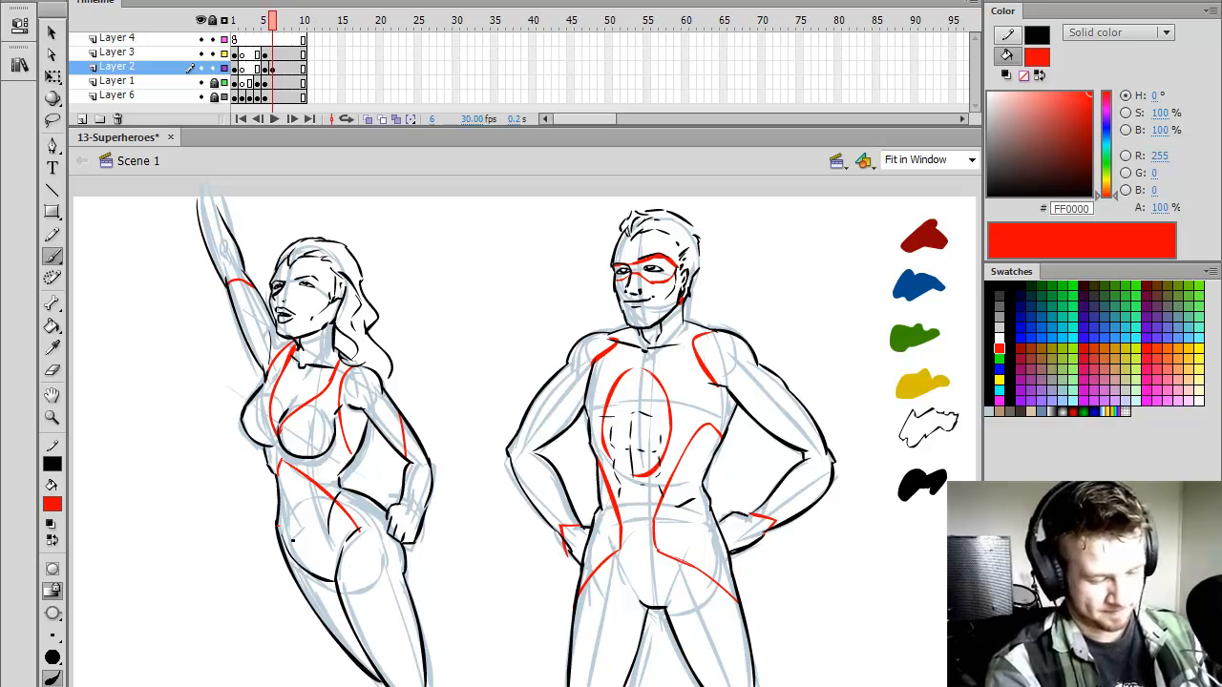
key(e)
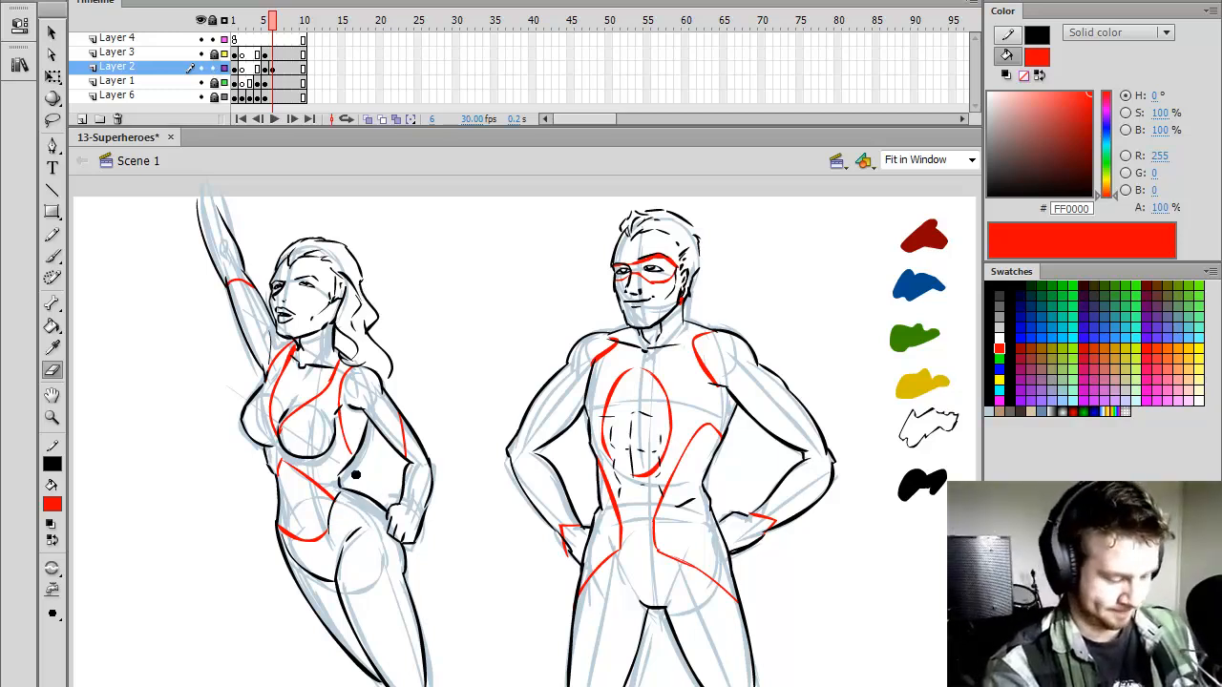
key(b)
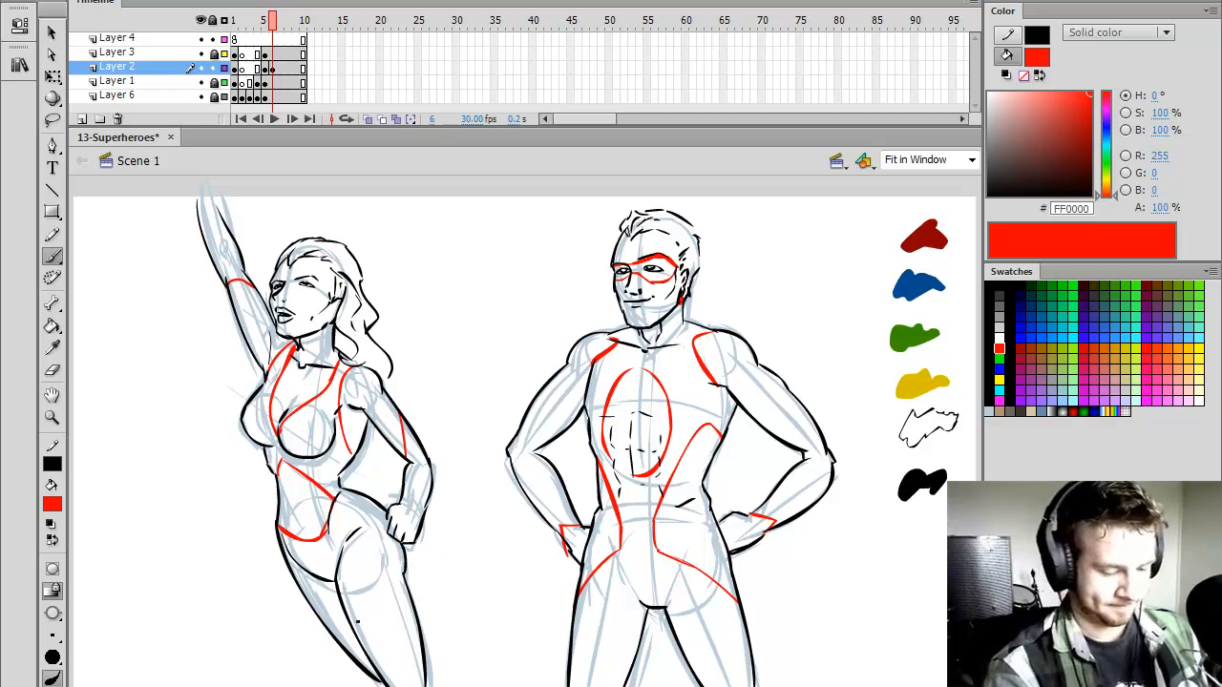
drag(407, 558, 406, 571)
drag(289, 568, 336, 598)
drag(404, 570, 374, 536)
- Flip back and forth between frames 5 and 6 to compare the two red costume designs
key(Return)
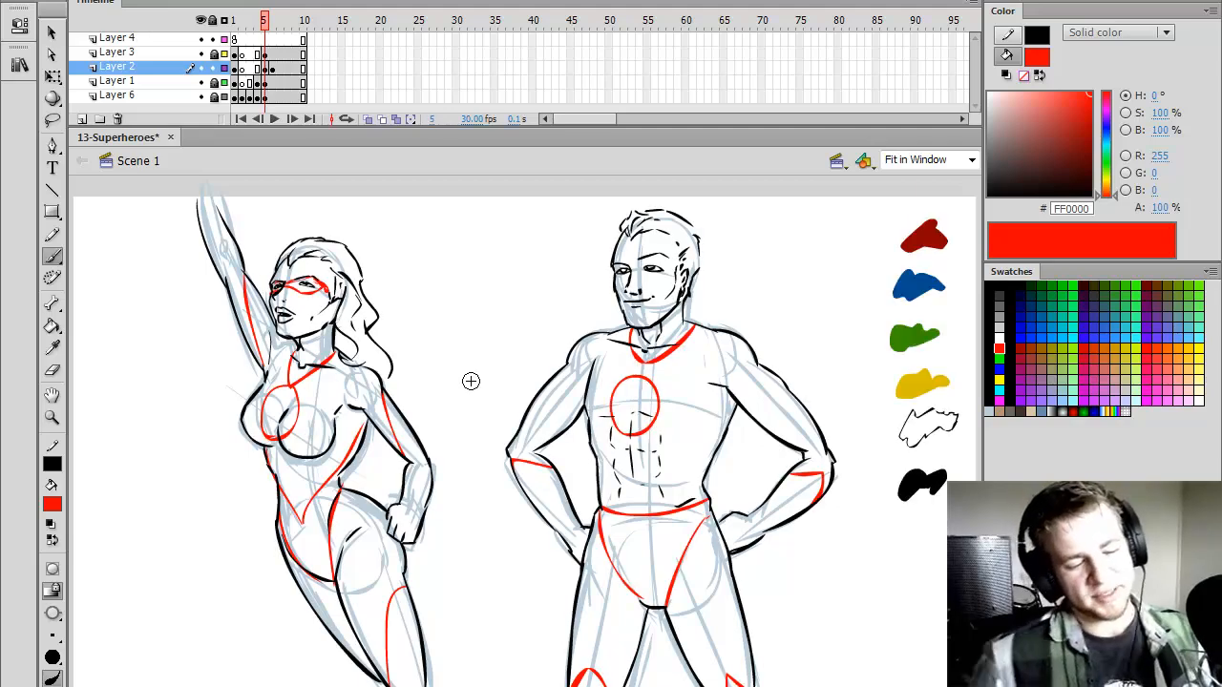
key(period)
key(comma)
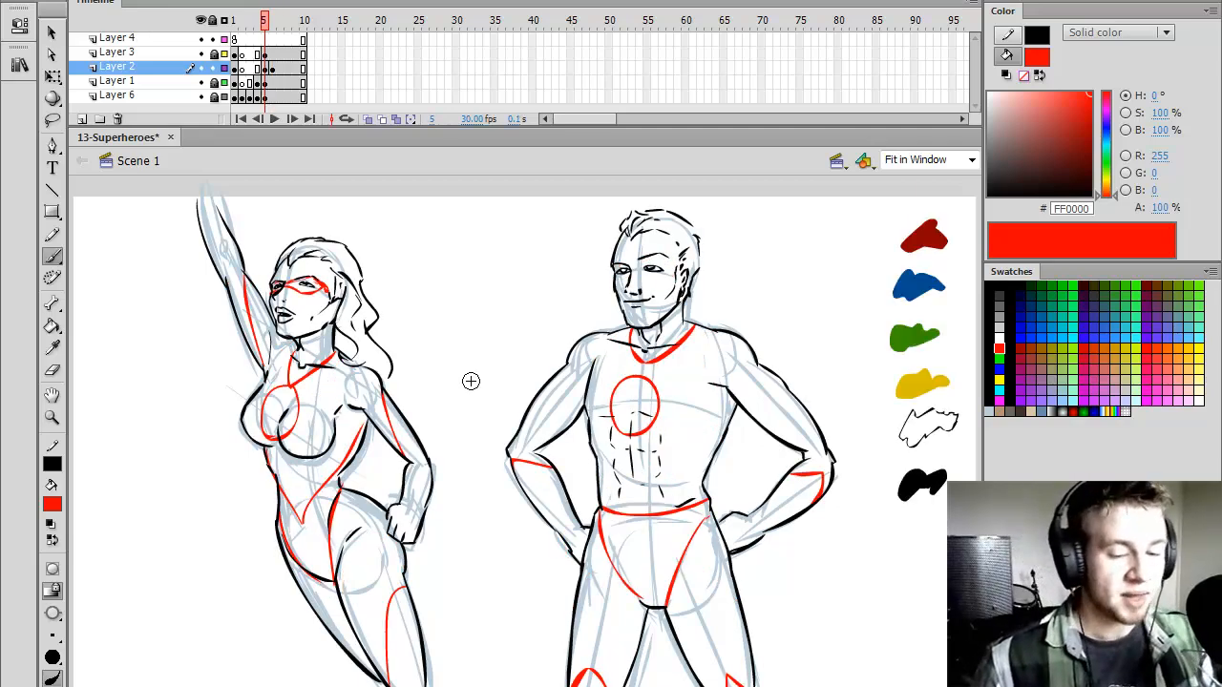
key(period)
key(comma)
key(period)
key(comma)
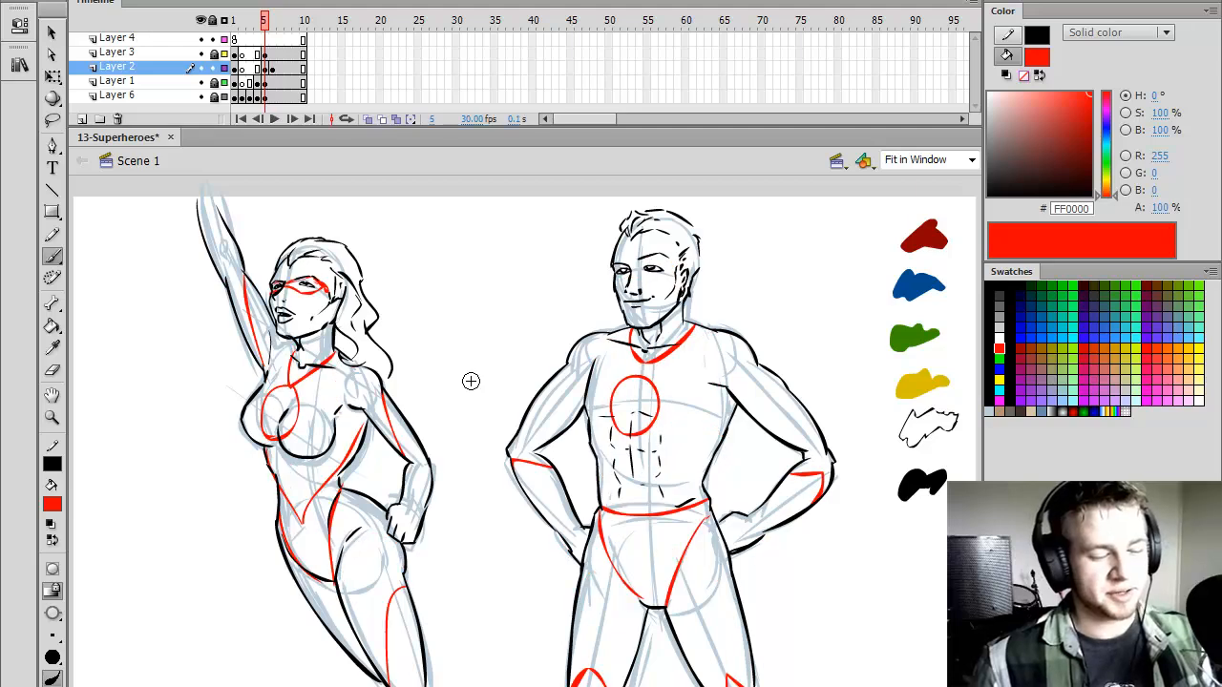
key(period)
key(comma)
key(period)
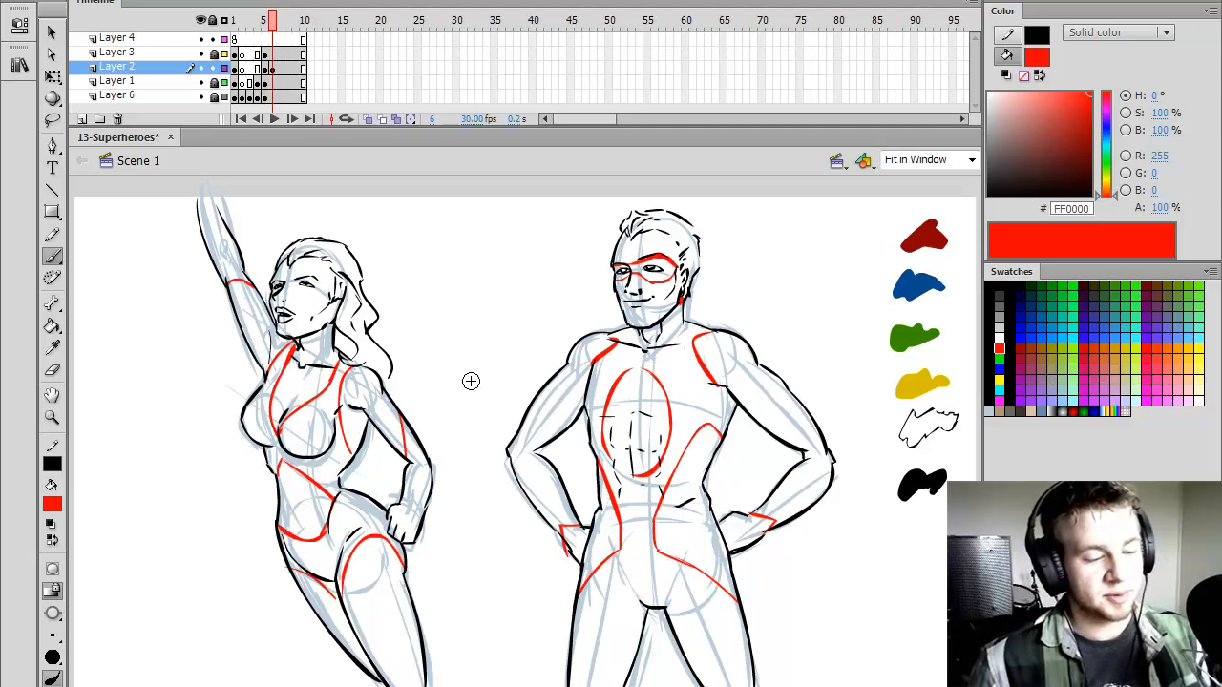
key(comma)
key(period)
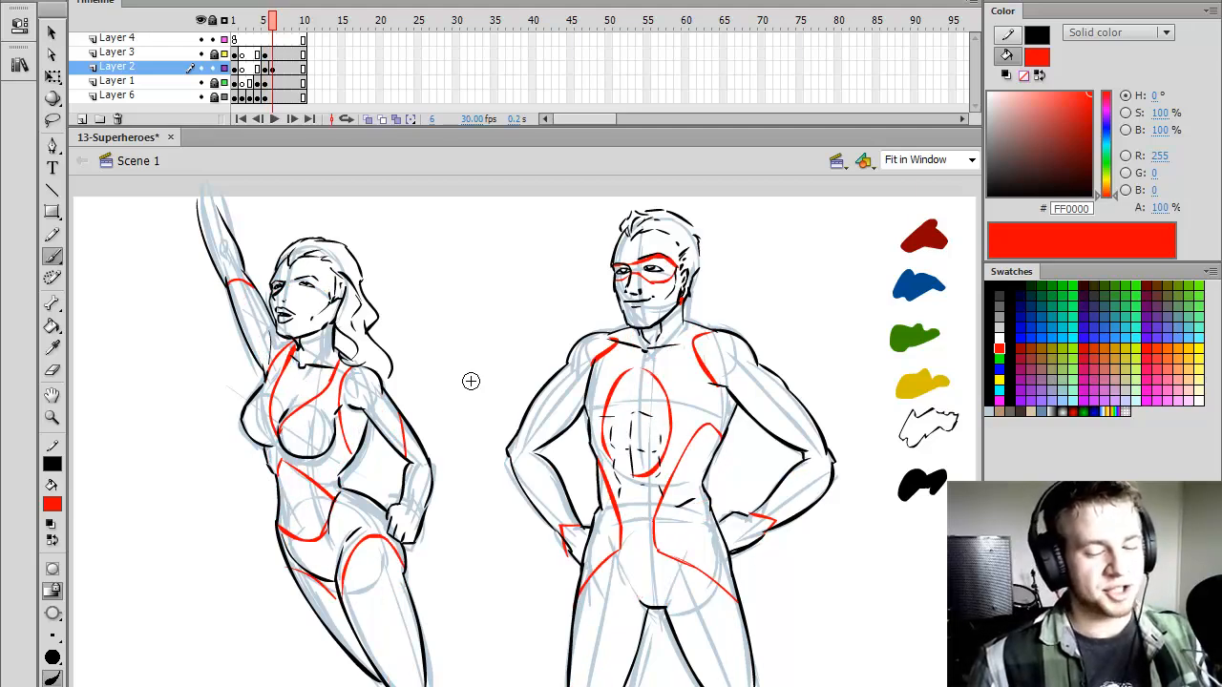
key(comma)
key(period)
key(comma)
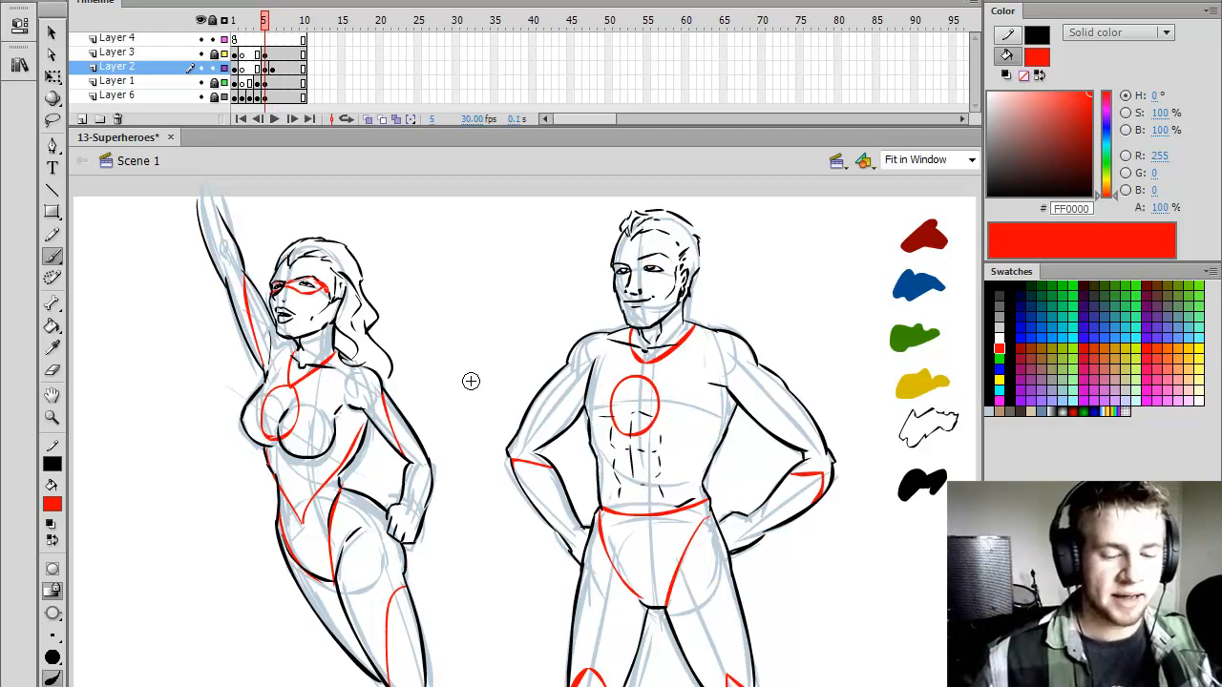
key(period)
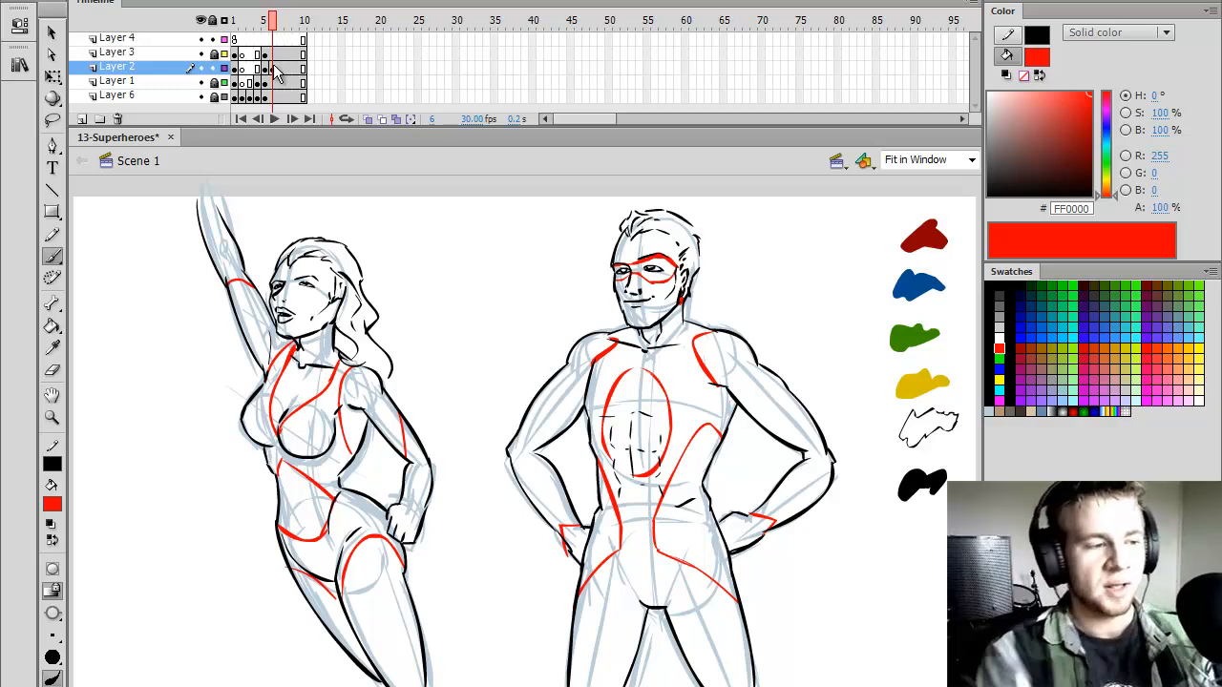
- Insert a blank keyframe at frame 7 of Layer 2 for another costume design
key(period)
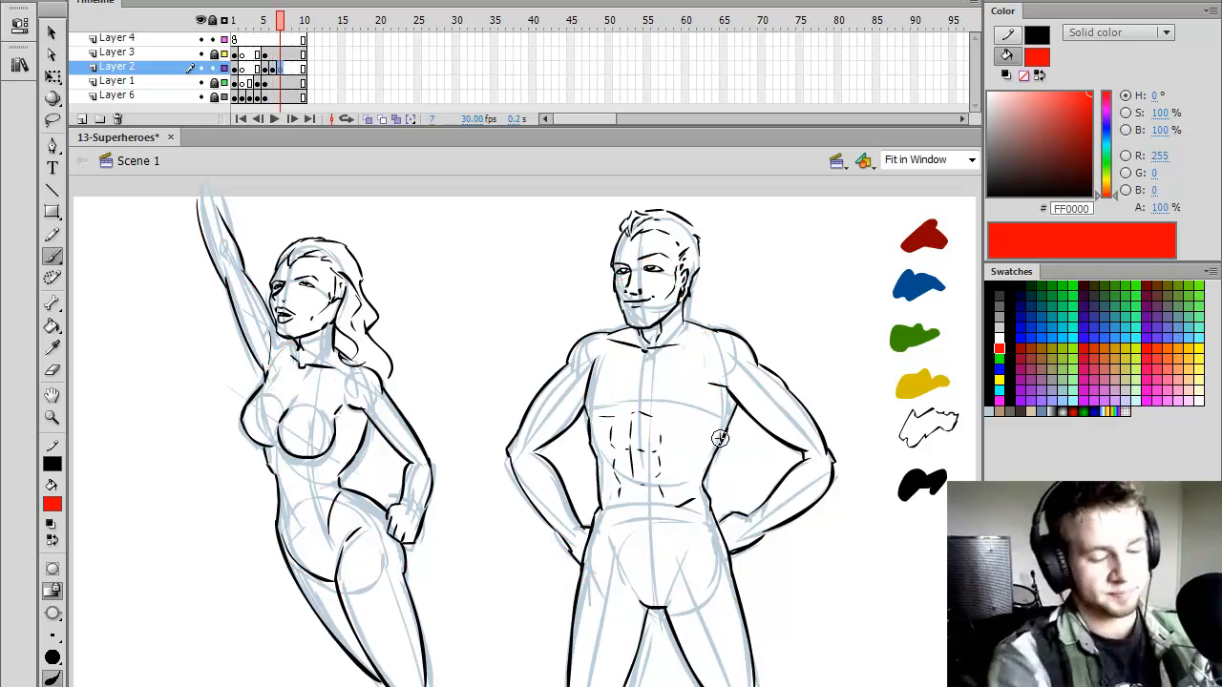
key(comma)
key(period)
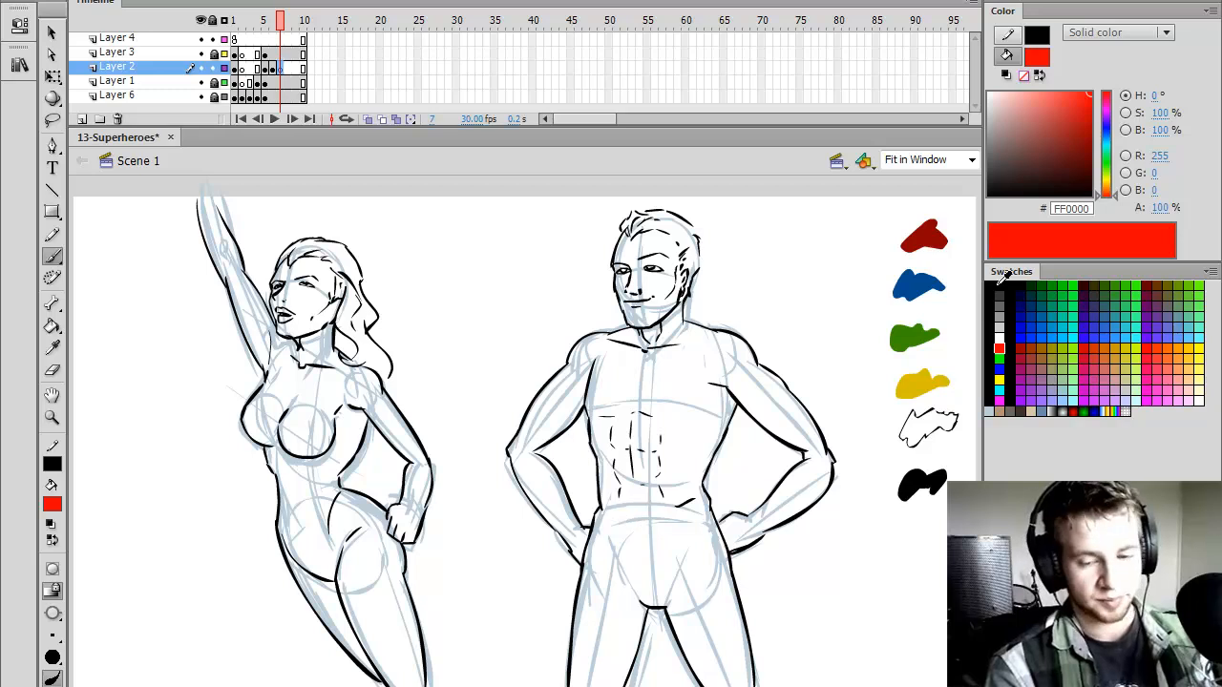
- Set the brush color to black (000000), then unlock Layer 3 and insert a keyframe at its frame 7
click(998, 284)
click(283, 54)
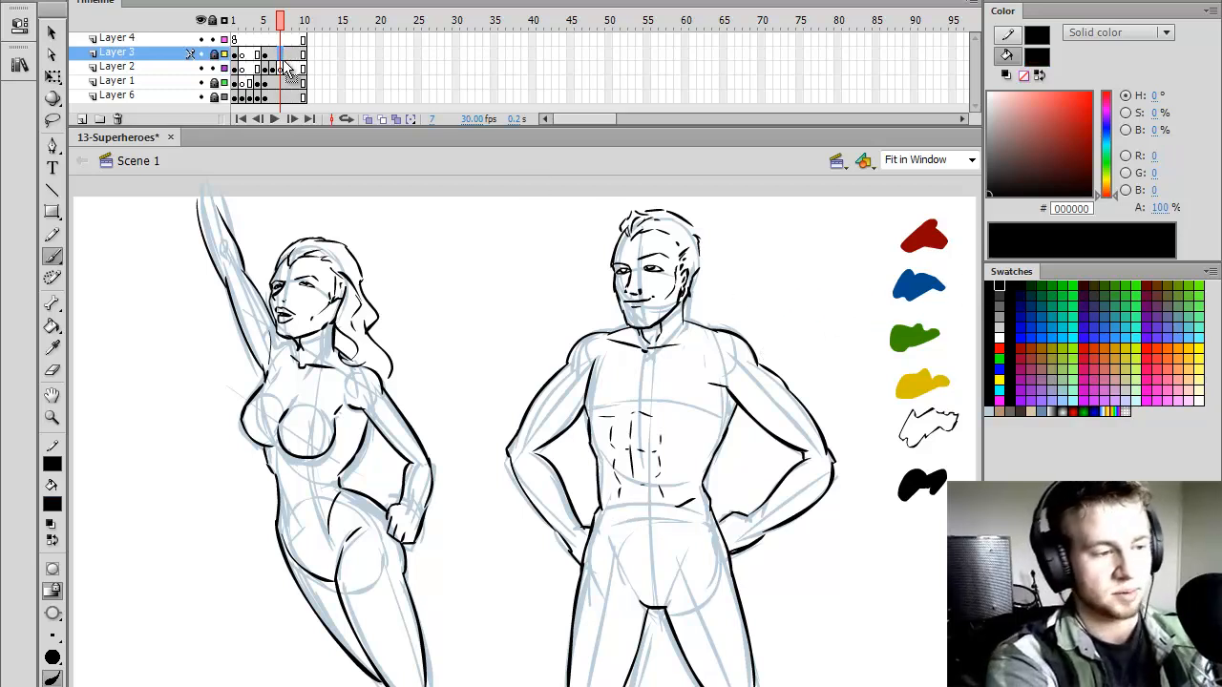
click(214, 54)
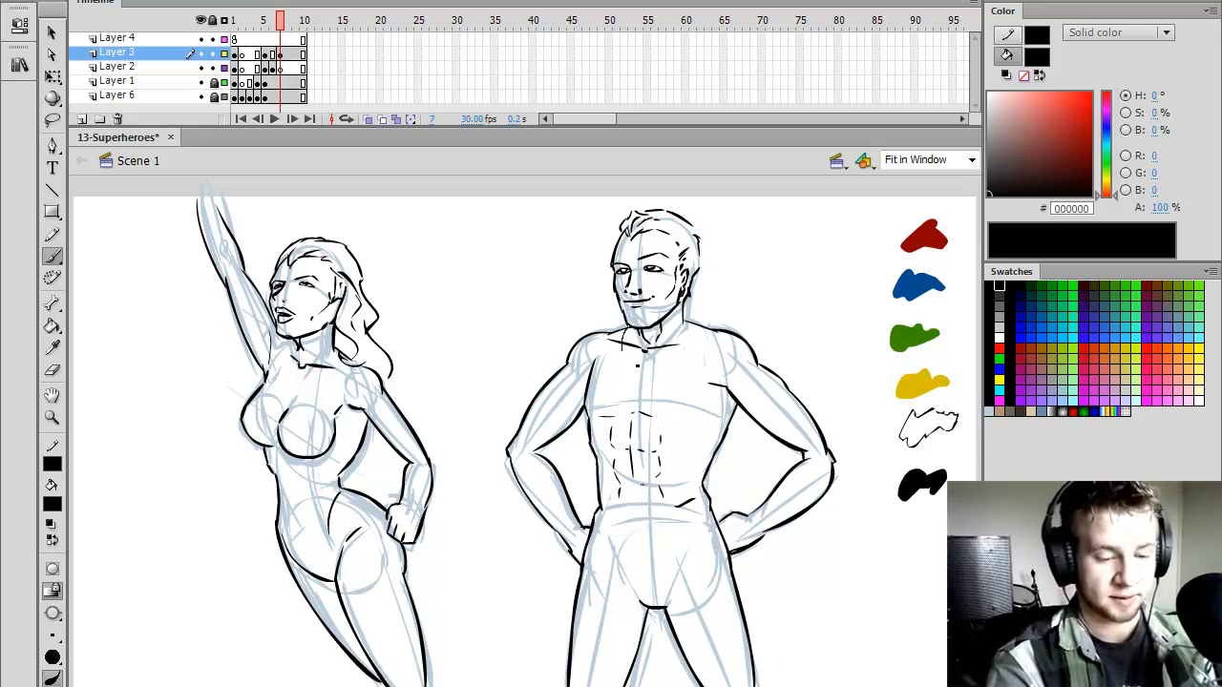
- Draw a black V-shaped neckline, shoulder seams and bands above both elbows on the male figure
drag(701, 336, 691, 324)
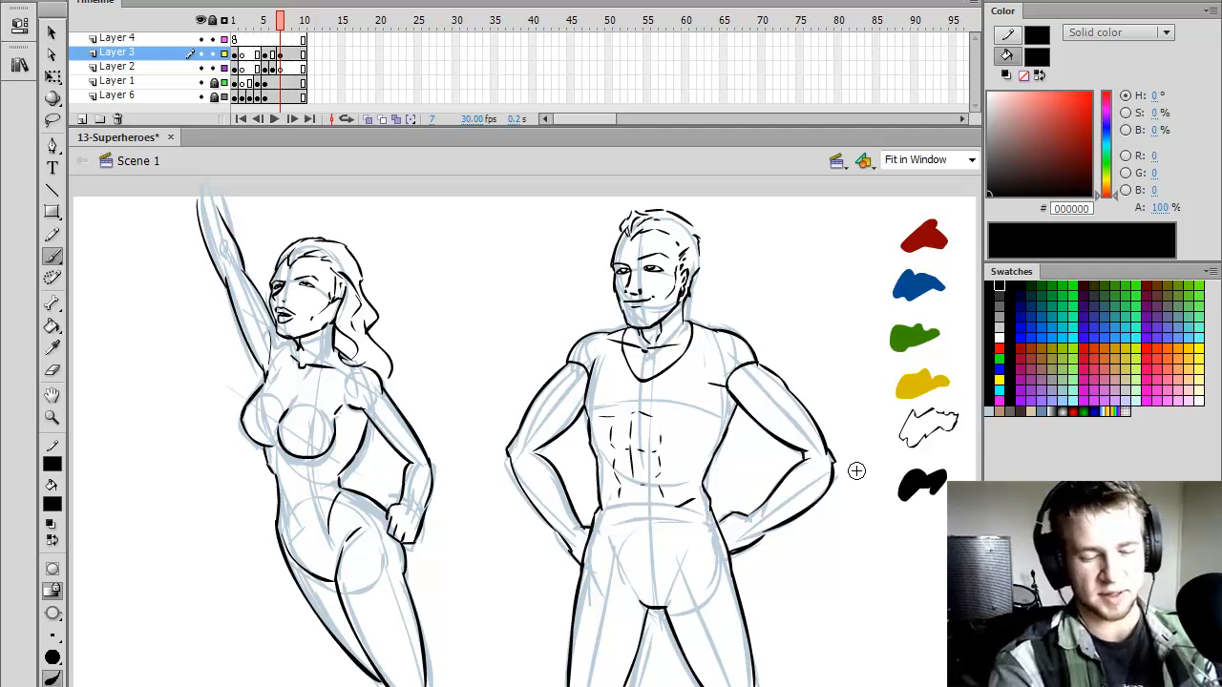
drag(569, 358, 585, 386)
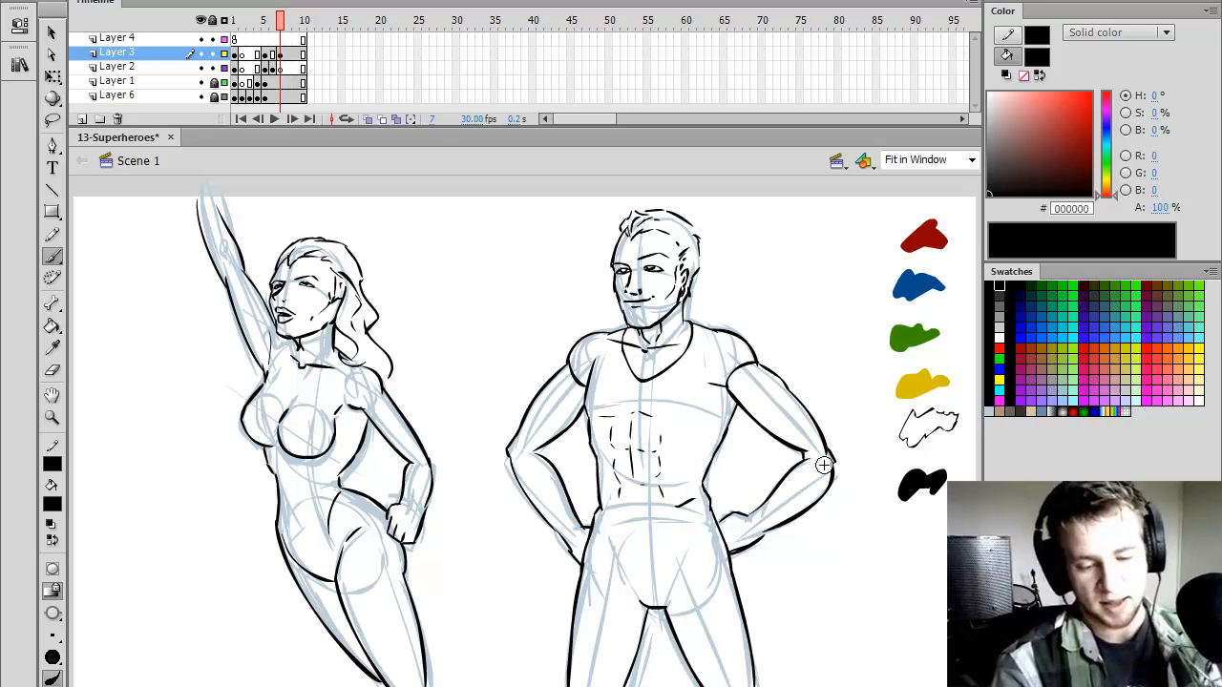
drag(787, 424, 806, 451)
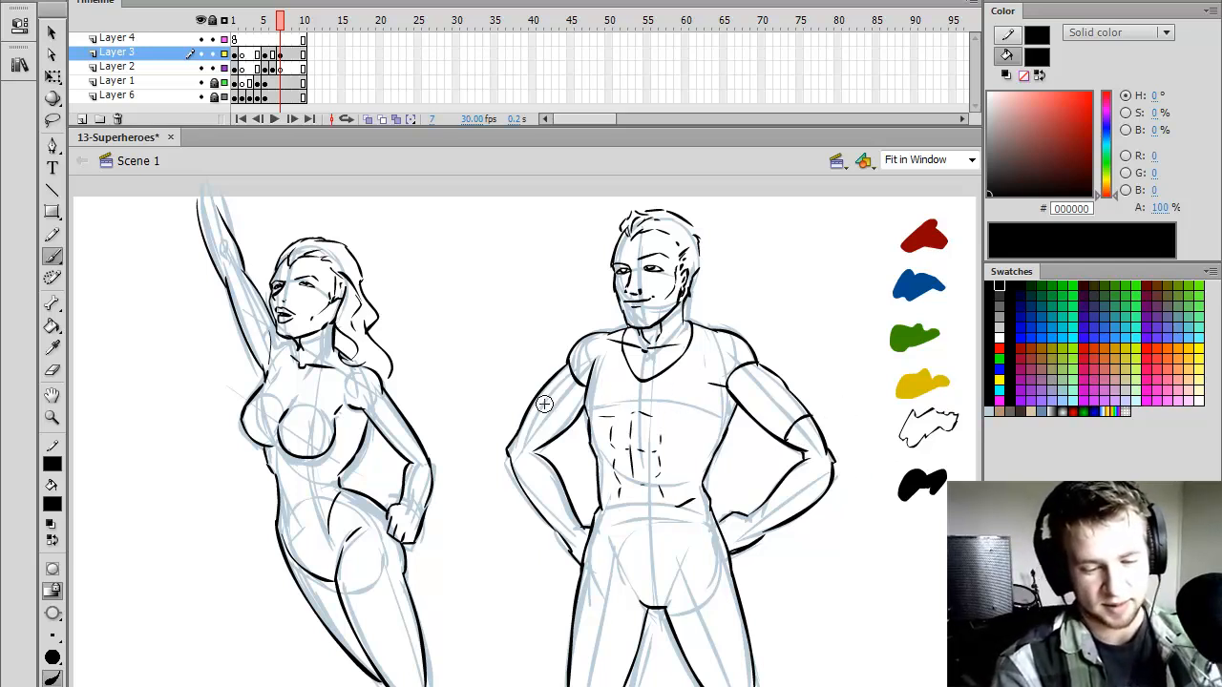
drag(527, 445, 589, 421)
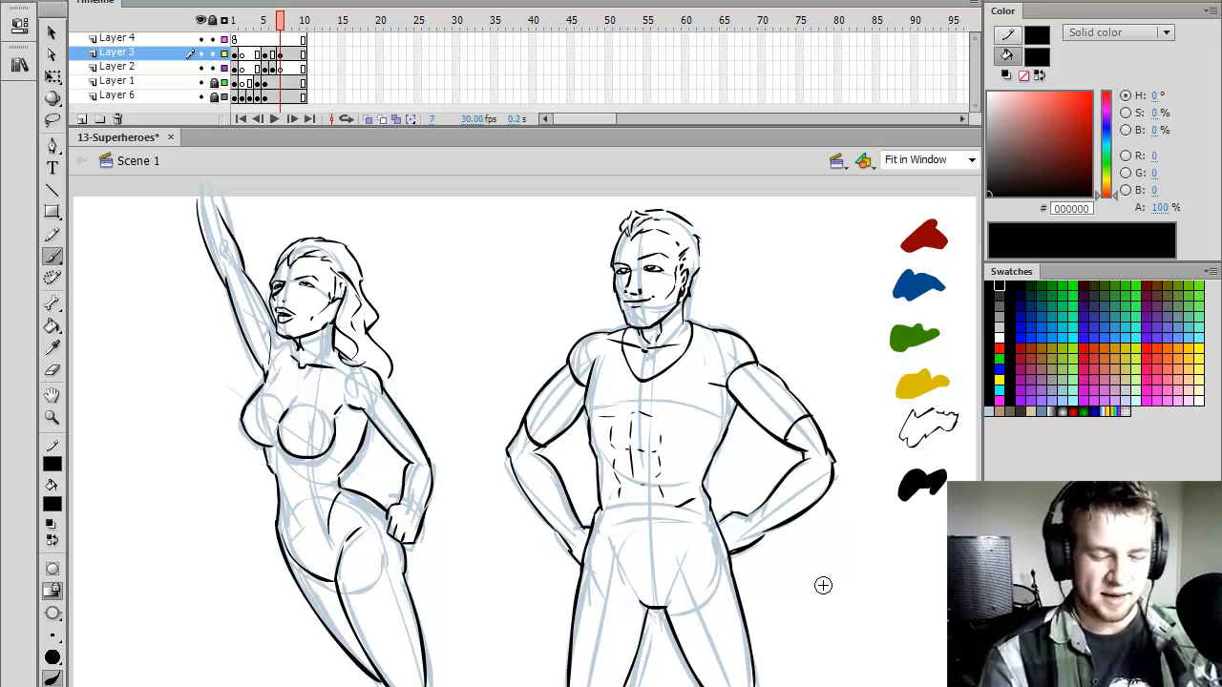
- Draw a black V-shaped line below the male figure's chest and a curved waistline across his hips
drag(609, 427, 636, 475)
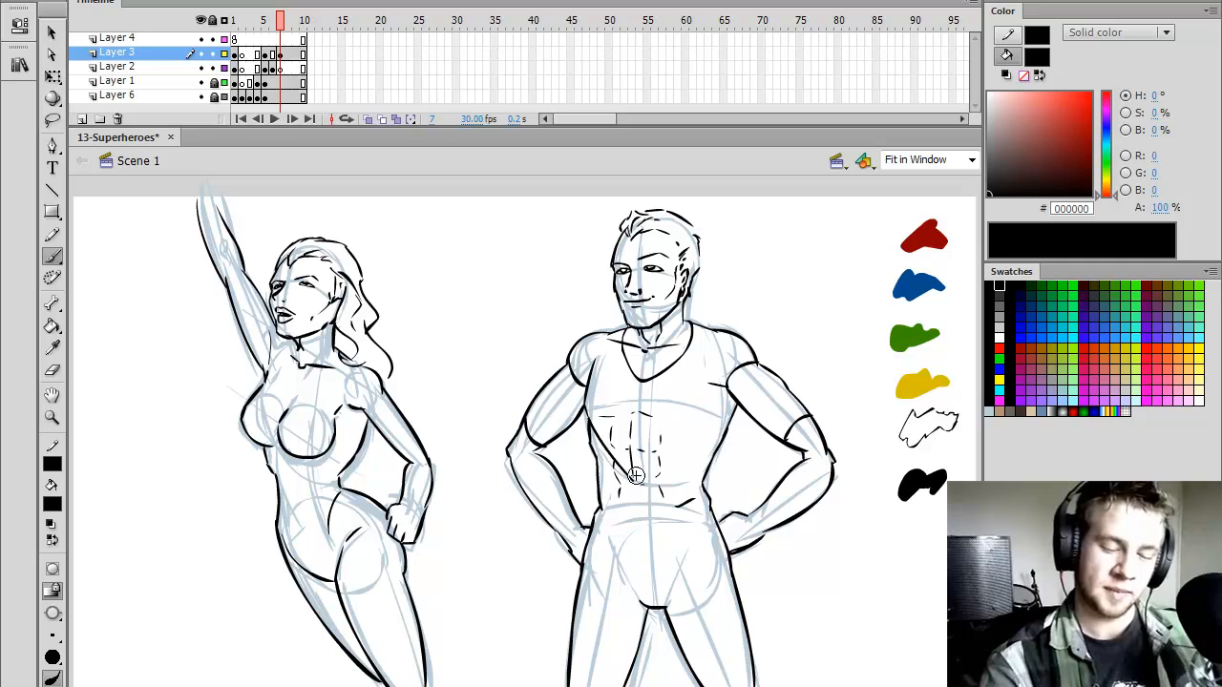
drag(704, 434, 726, 430)
key(ctrl+z)
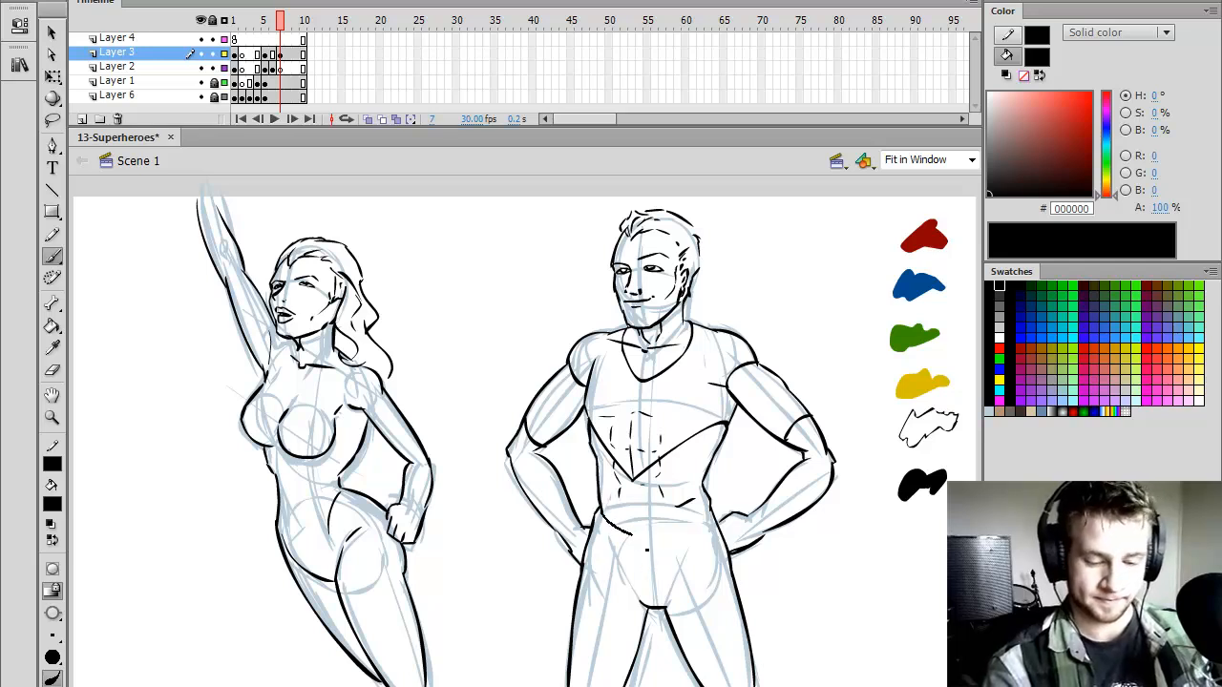
drag(716, 510, 717, 514)
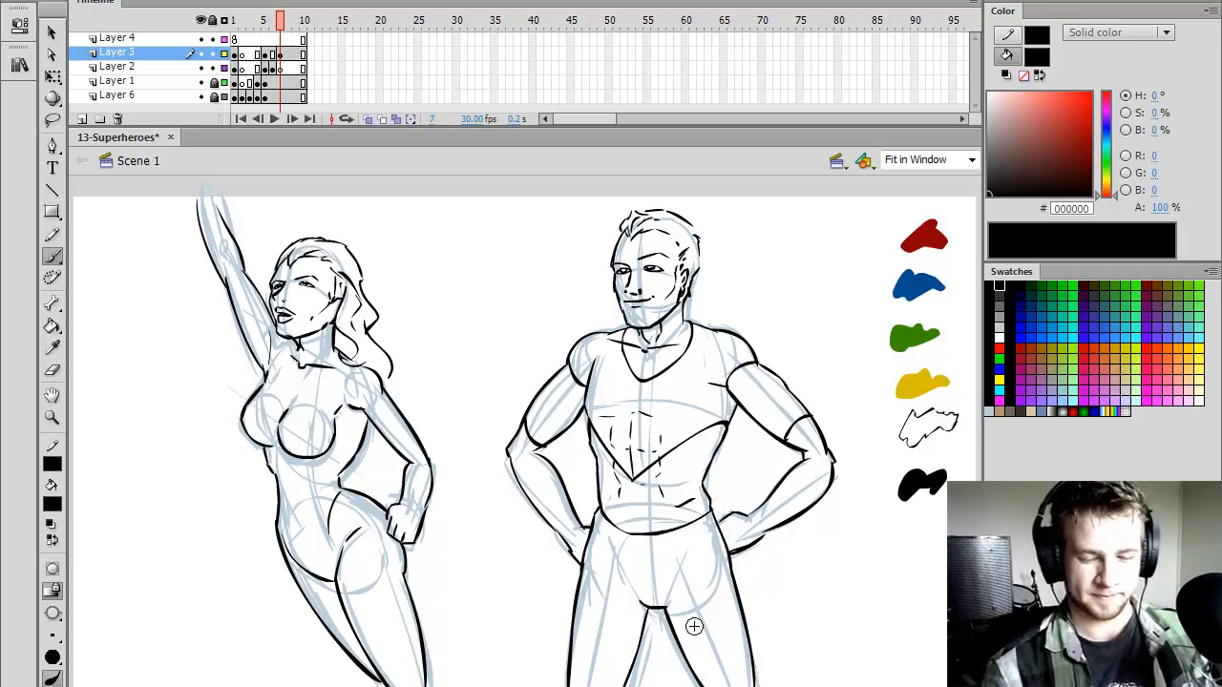
drag(735, 557, 733, 550)
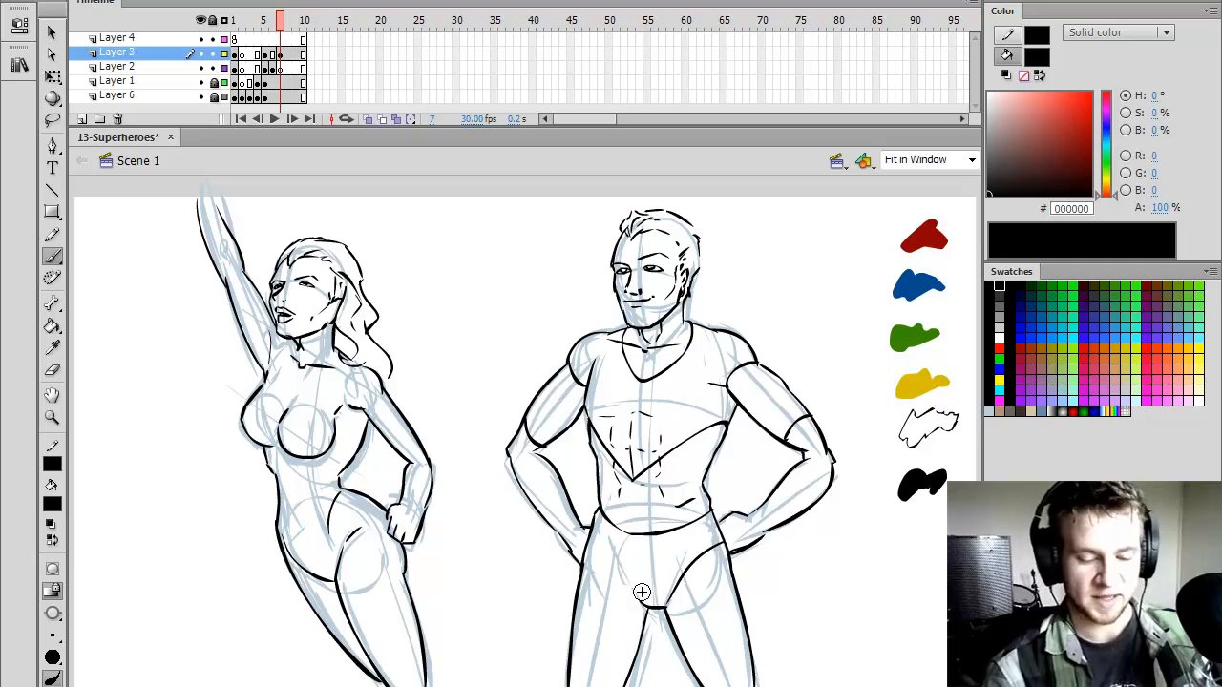
drag(649, 609, 582, 521)
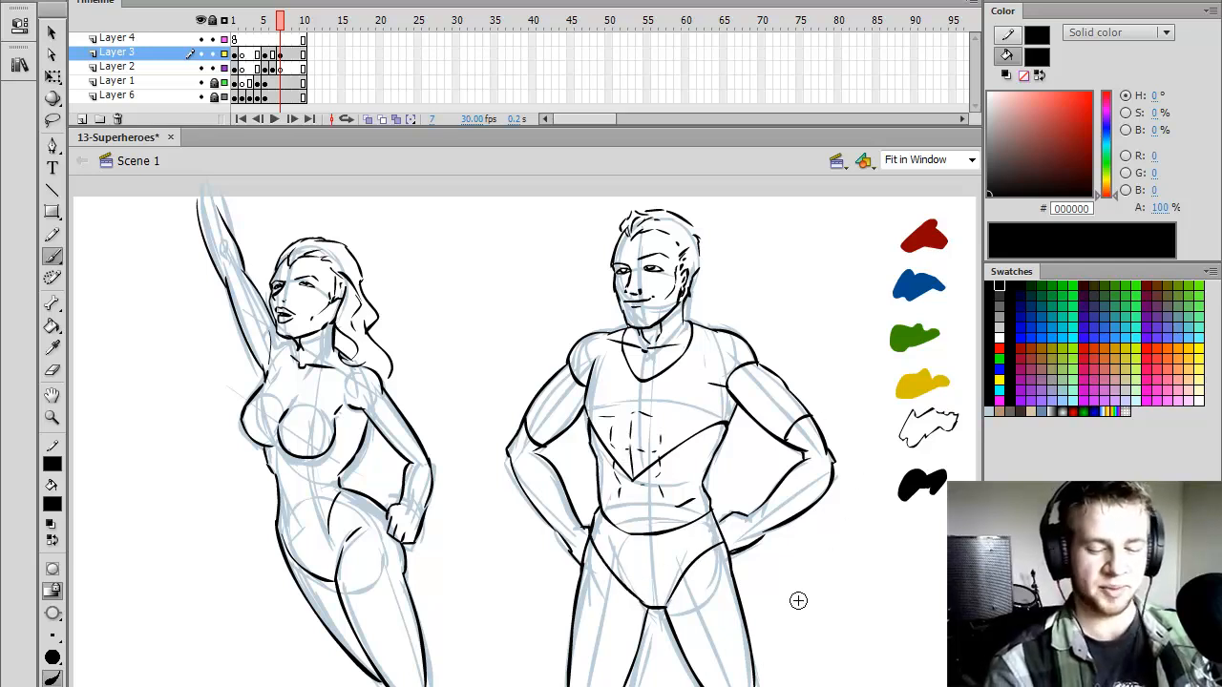
key(ctrl+z)
key(ctrl+z)
- Draw black leg lines from the male figure's crotch up to both hips to form briefs, redoing strokes until they fit
drag(688, 587, 733, 554)
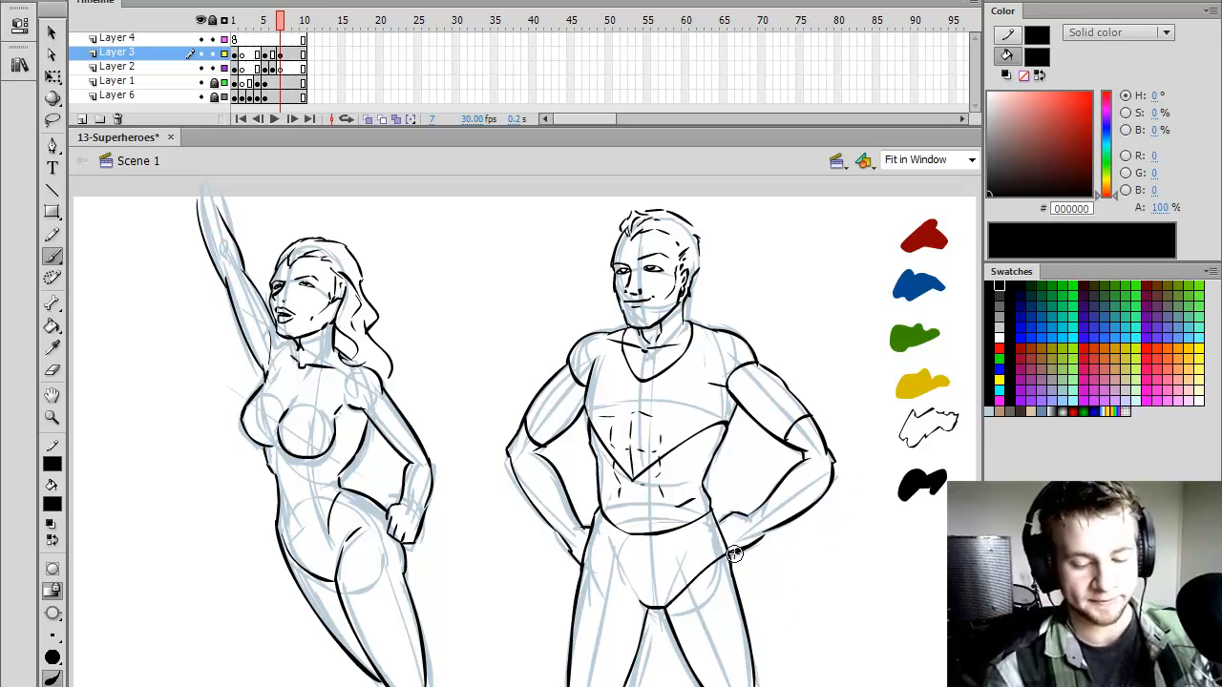
drag(649, 607, 637, 600)
drag(590, 538, 596, 553)
key(ctrl+z)
drag(661, 619, 664, 617)
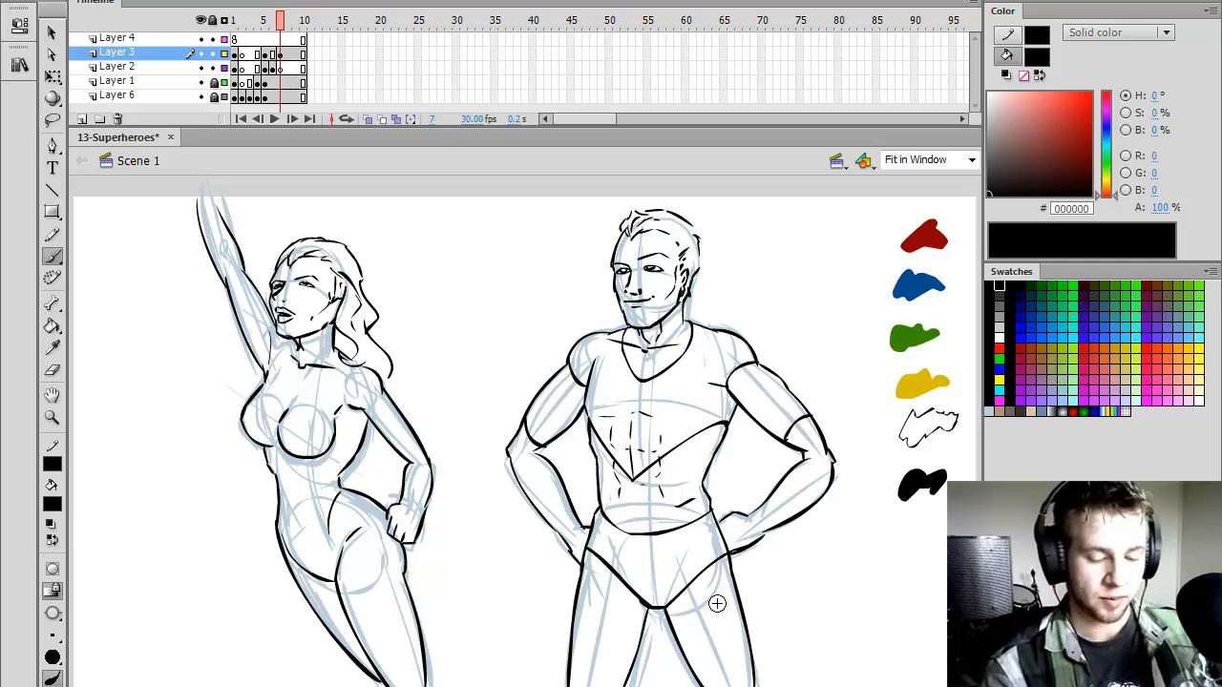
key(ctrl+z)
drag(619, 574, 655, 606)
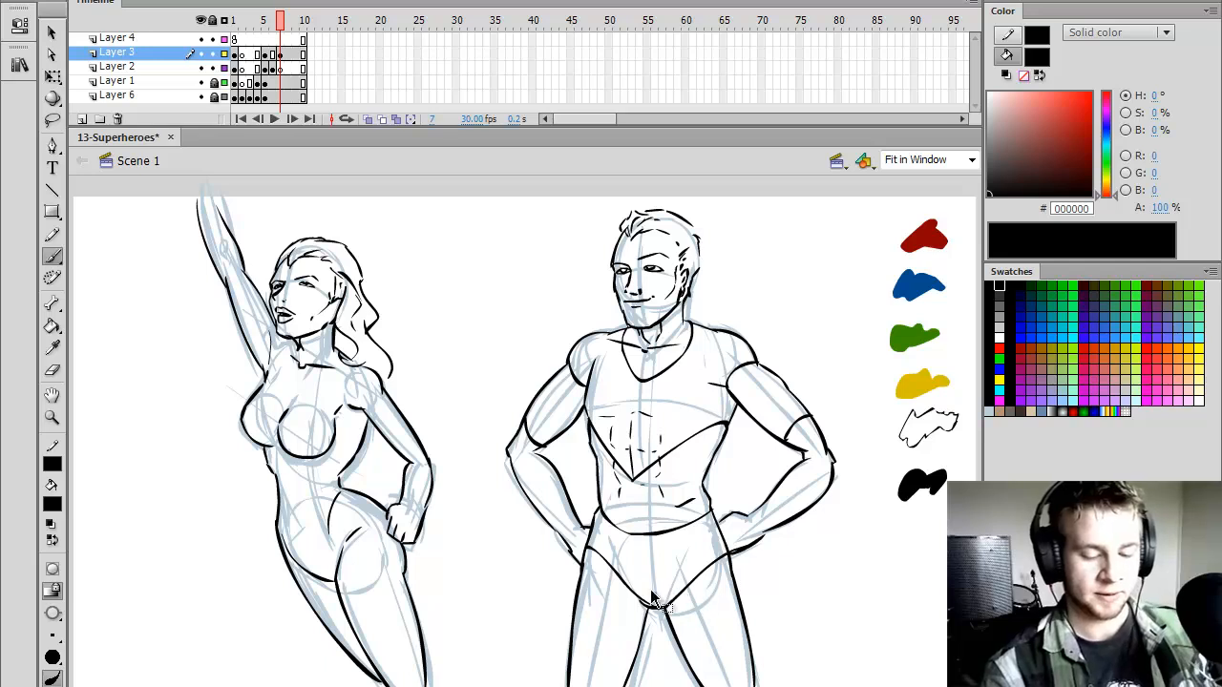
key(ctrl+z)
drag(585, 550, 604, 564)
mouse_move(647, 618)
mouse_down()
mouse_move(609, 553)
mouse_move(668, 553)
mouse_move(587, 549)
mouse_move(660, 608)
mouse_move(711, 617)
mouse_move(587, 544)
mouse_move(649, 607)
mouse_up()
key(ctrl+z)
key(ctrl+z)
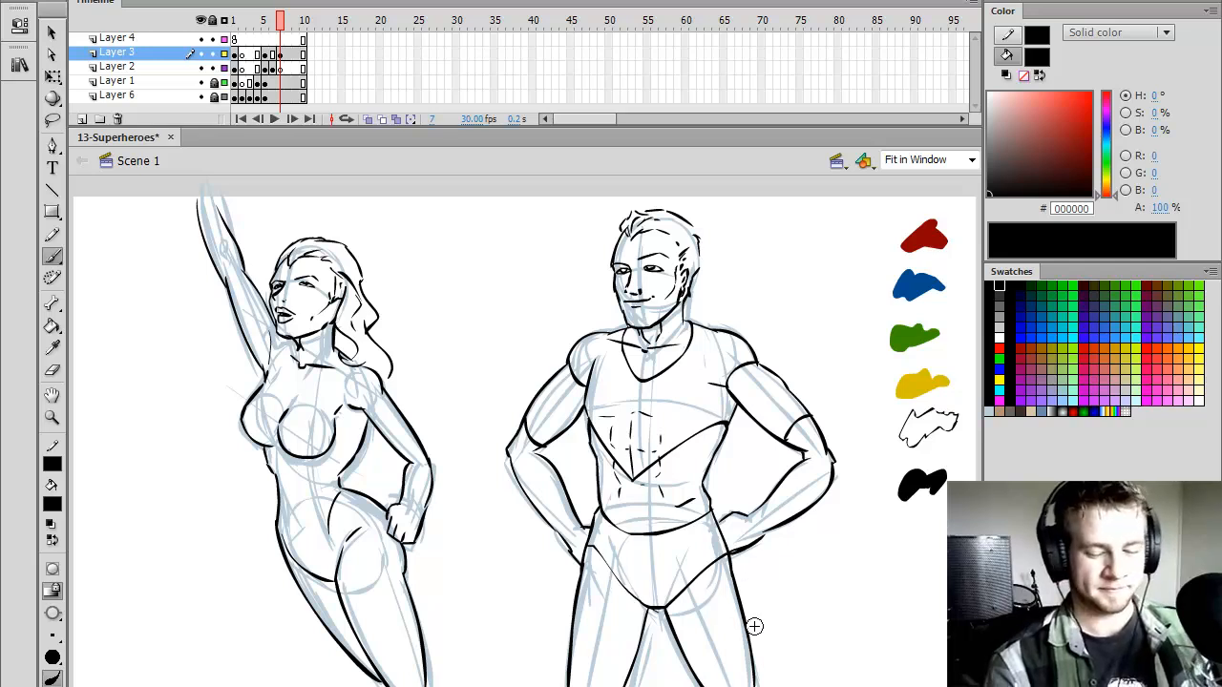
- Draw the black lower edge of an eye mask across the male figure's face
key(e)
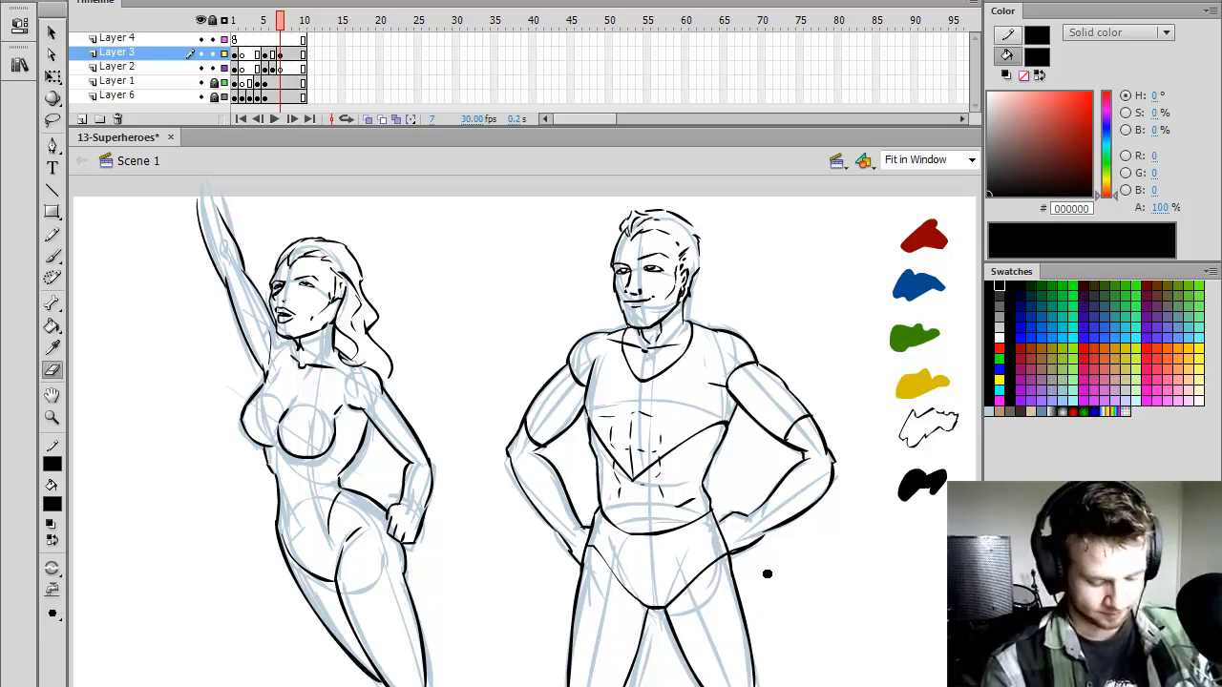
key(b)
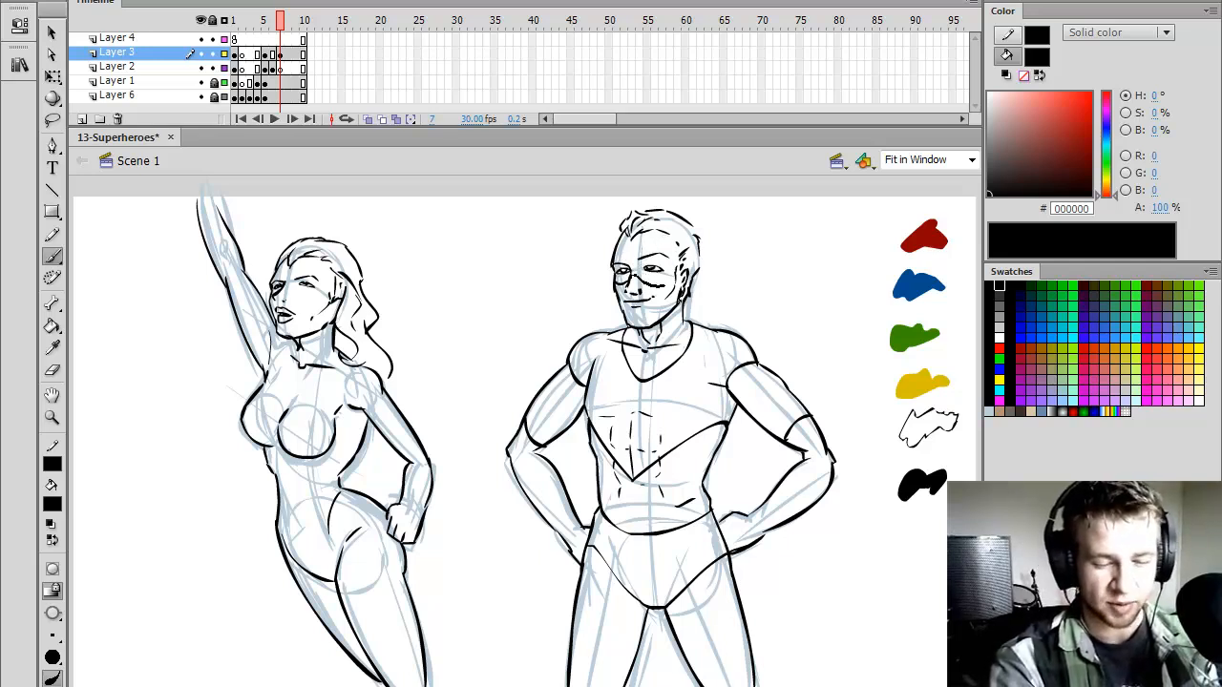
drag(667, 284, 682, 274)
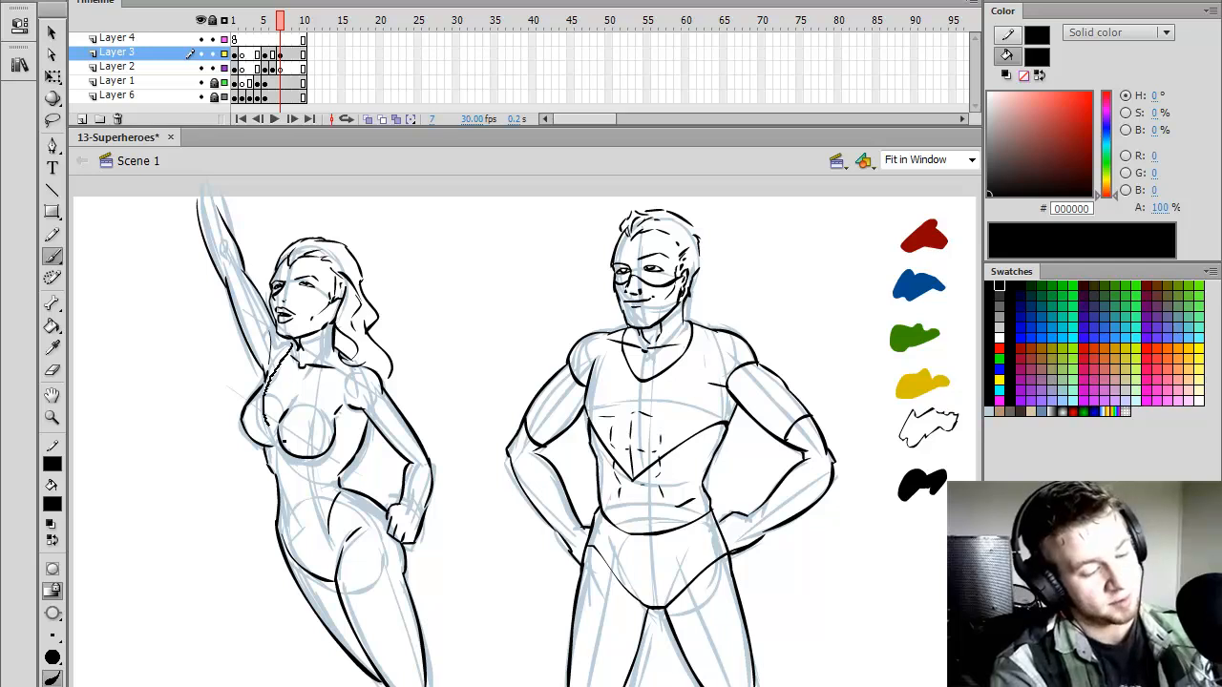
- Draw black costume lines on the female figure for the bust edges, the eye mask and the upper thigh
drag(284, 441, 357, 371)
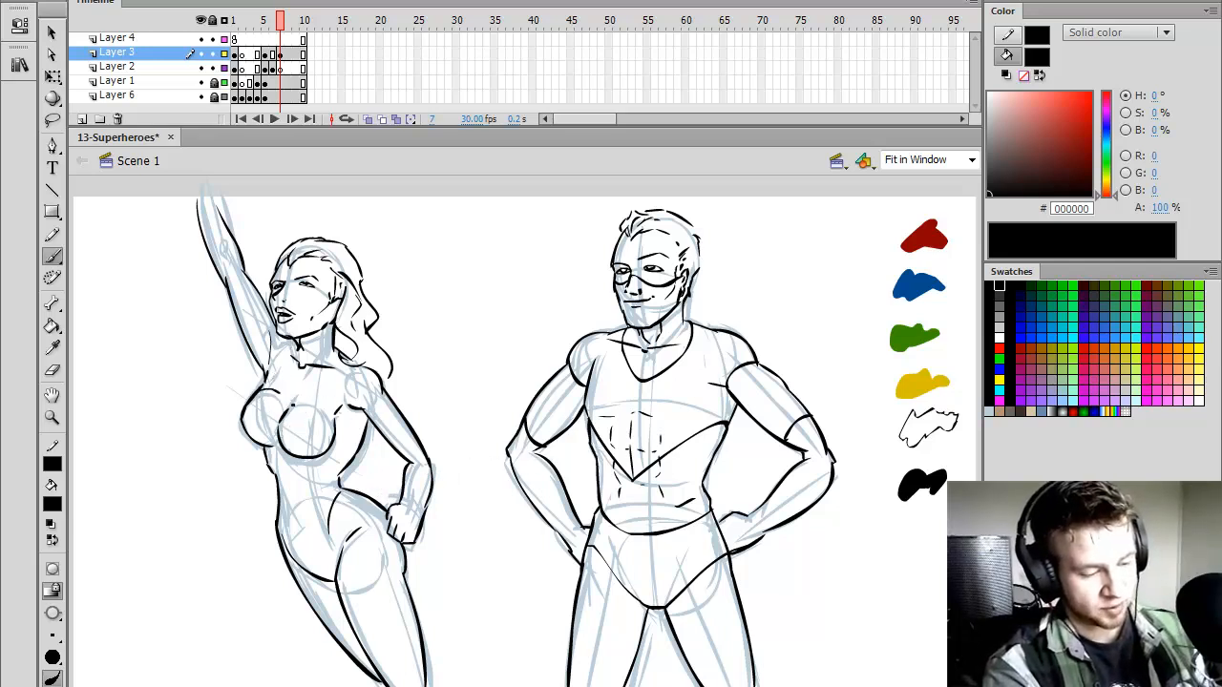
drag(289, 406, 336, 397)
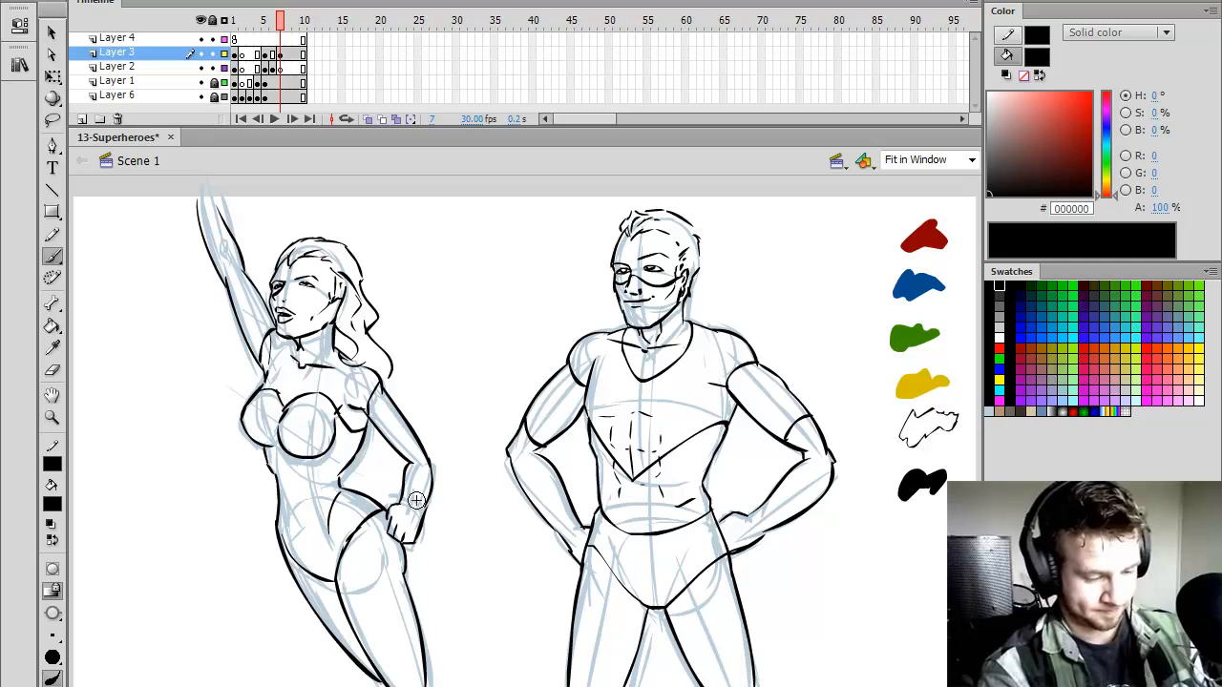
drag(385, 584, 388, 676)
drag(391, 588, 415, 573)
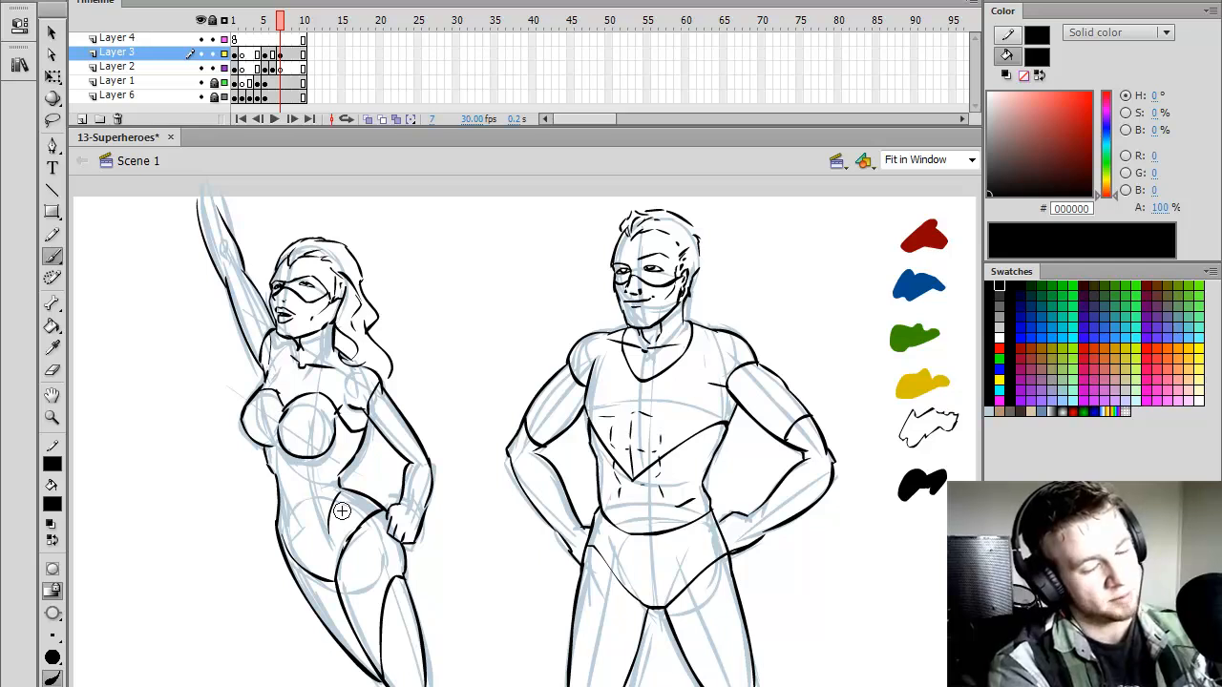
- Lock Layer 3 and set up Layer 2 at frame 7 for painting with a larger brush and light blue-grey fill D8E0E5
click(279, 68)
click(213, 55)
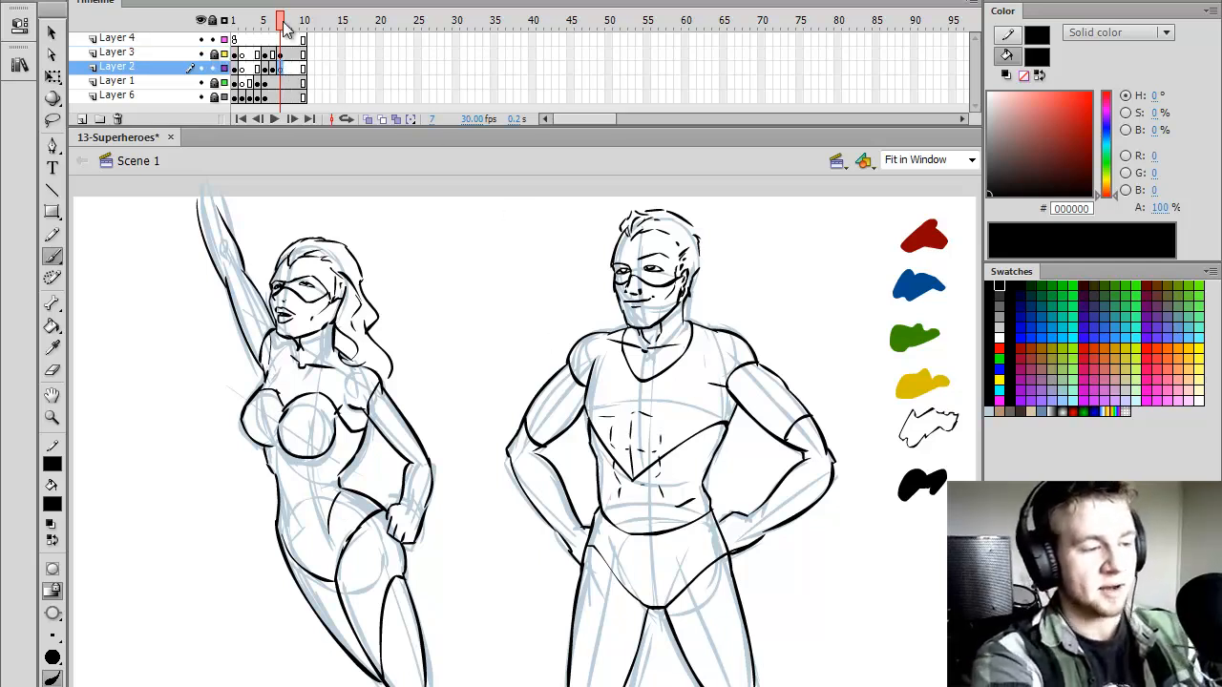
click(283, 21)
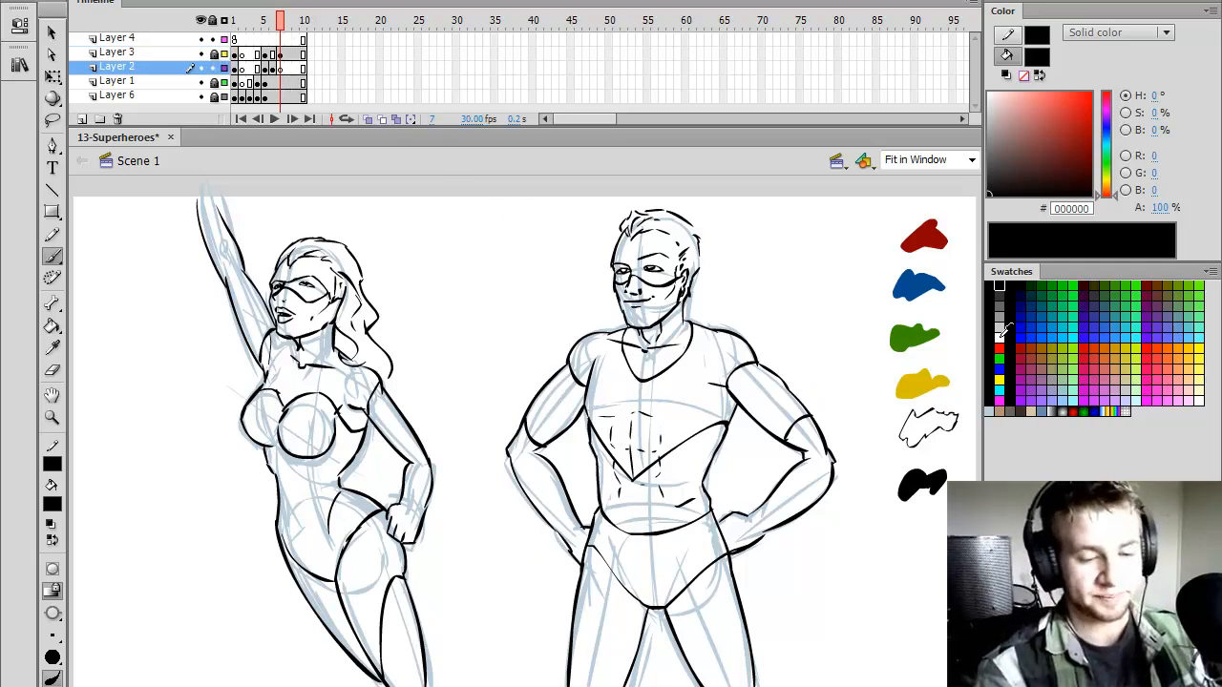
click(999, 334)
click(53, 614)
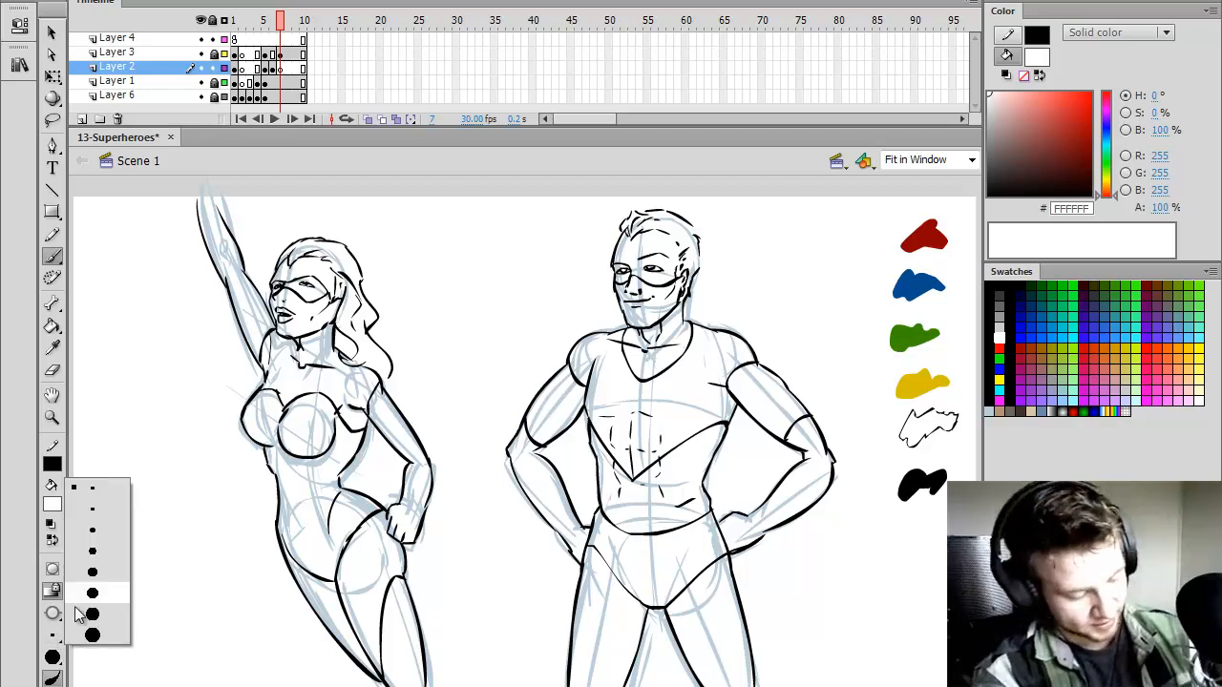
click(92, 530)
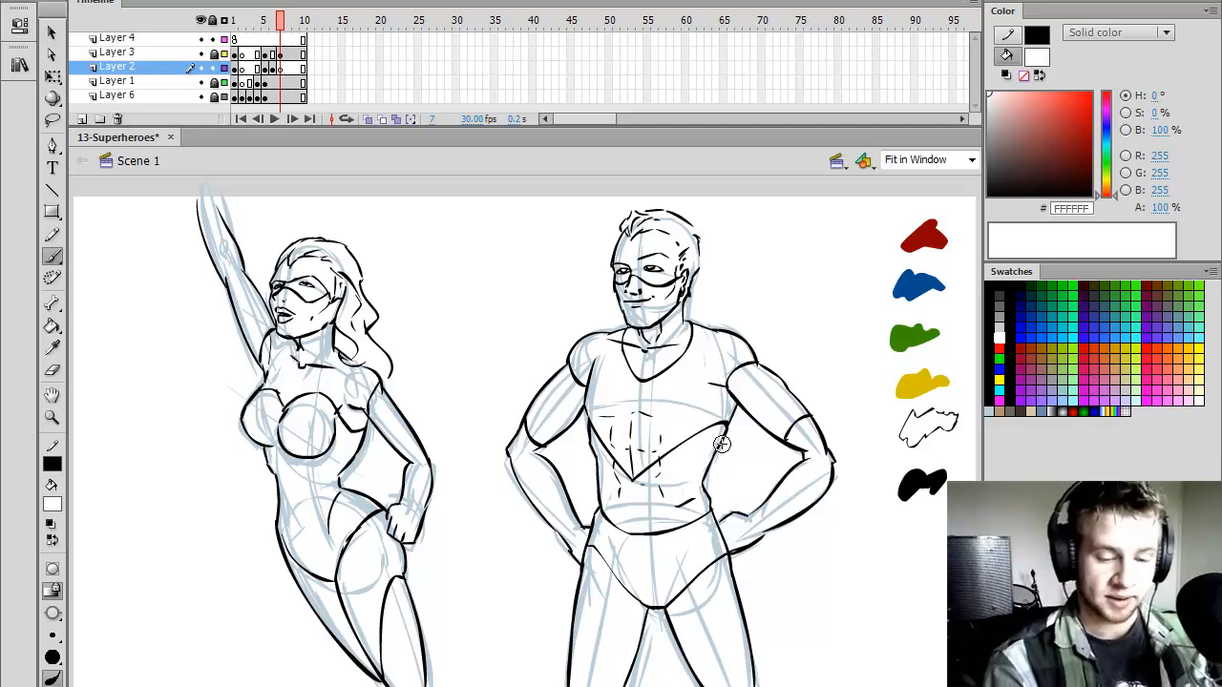
click(1107, 150)
mouse_move(998, 93)
mouse_down()
mouse_move(1010, 100)
mouse_move(993, 102)
mouse_up()
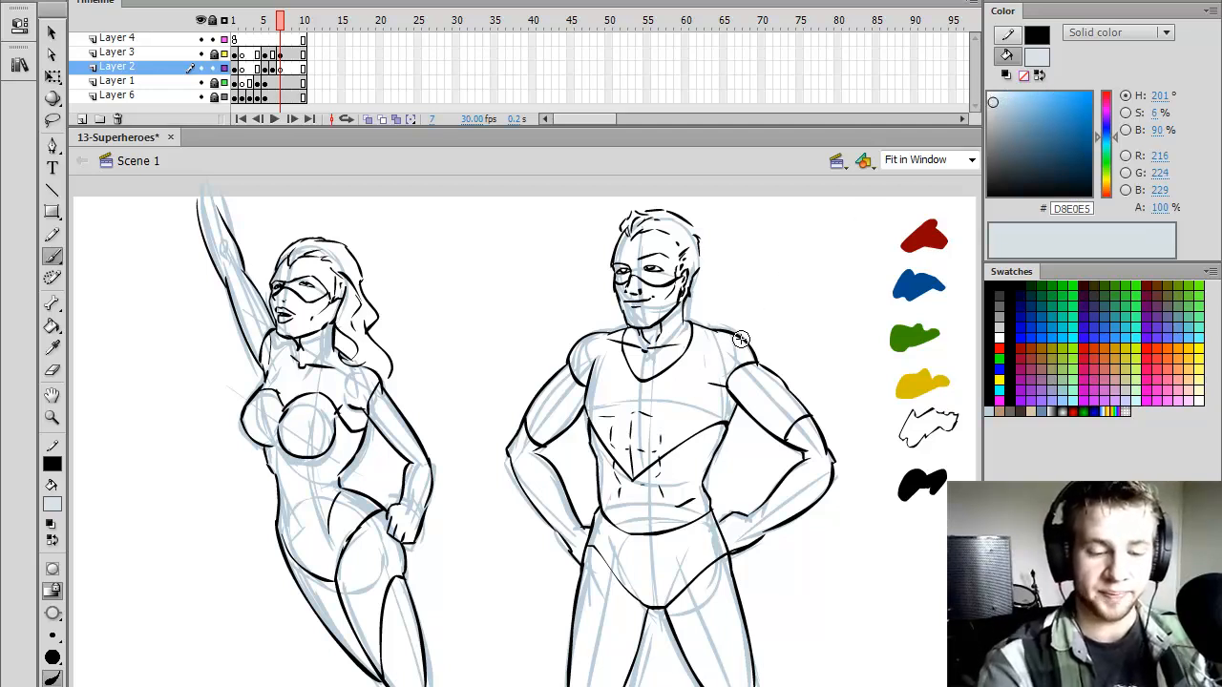
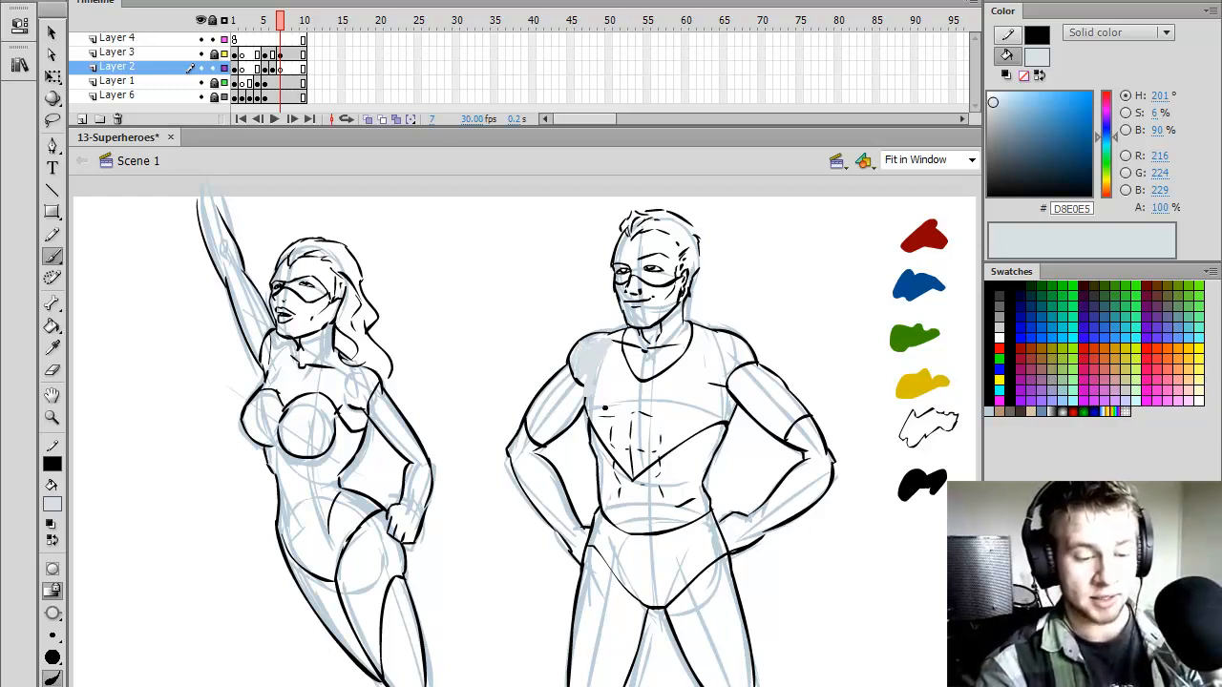
- Color the male figure's V-shaped chest and shoulder area, briefs and both forearms in light blue-grey
mouse_move(604, 407)
mouse_down()
mouse_move(628, 470)
mouse_move(632, 389)
mouse_move(649, 402)
mouse_move(635, 397)
mouse_move(656, 485)
mouse_move(709, 364)
mouse_move(703, 395)
mouse_move(717, 366)
mouse_move(746, 357)
mouse_move(748, 379)
mouse_move(726, 369)
mouse_move(738, 403)
mouse_move(730, 427)
mouse_move(746, 416)
mouse_move(726, 411)
mouse_move(652, 439)
mouse_move(634, 460)
mouse_move(698, 432)
mouse_up()
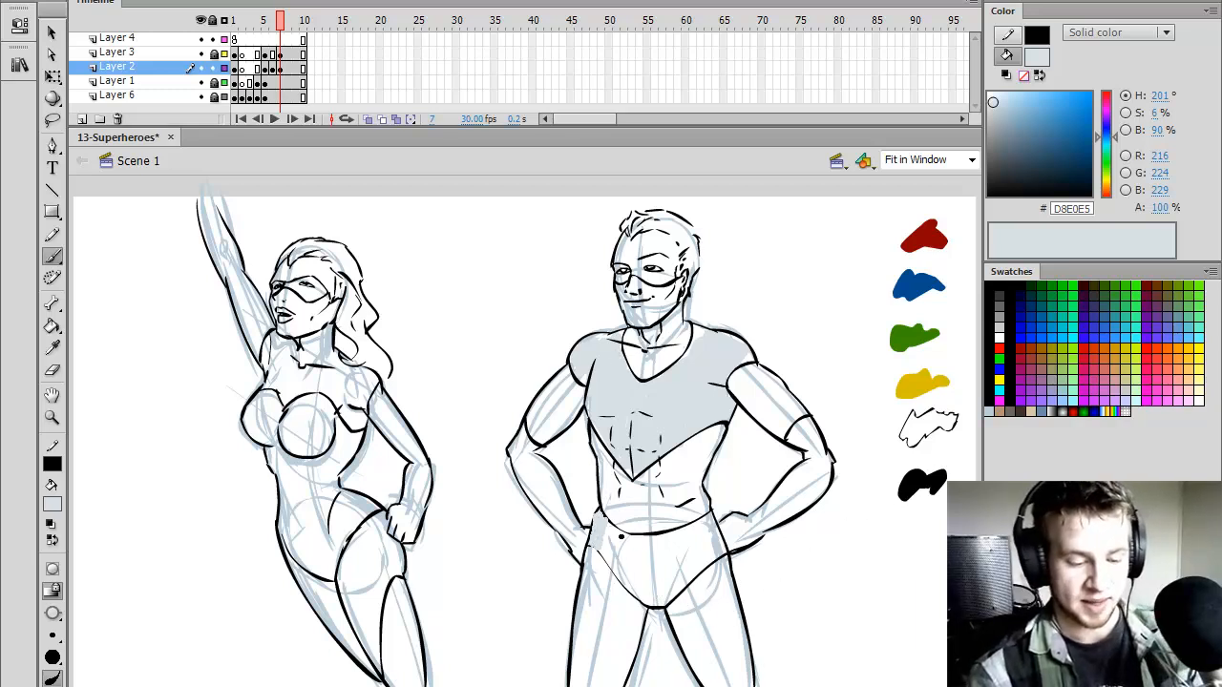
mouse_move(606, 531)
mouse_down()
mouse_move(633, 573)
mouse_move(622, 540)
mouse_move(673, 558)
mouse_move(629, 536)
mouse_move(693, 532)
mouse_move(709, 517)
mouse_move(738, 566)
mouse_move(682, 615)
mouse_move(655, 612)
mouse_move(613, 552)
mouse_up()
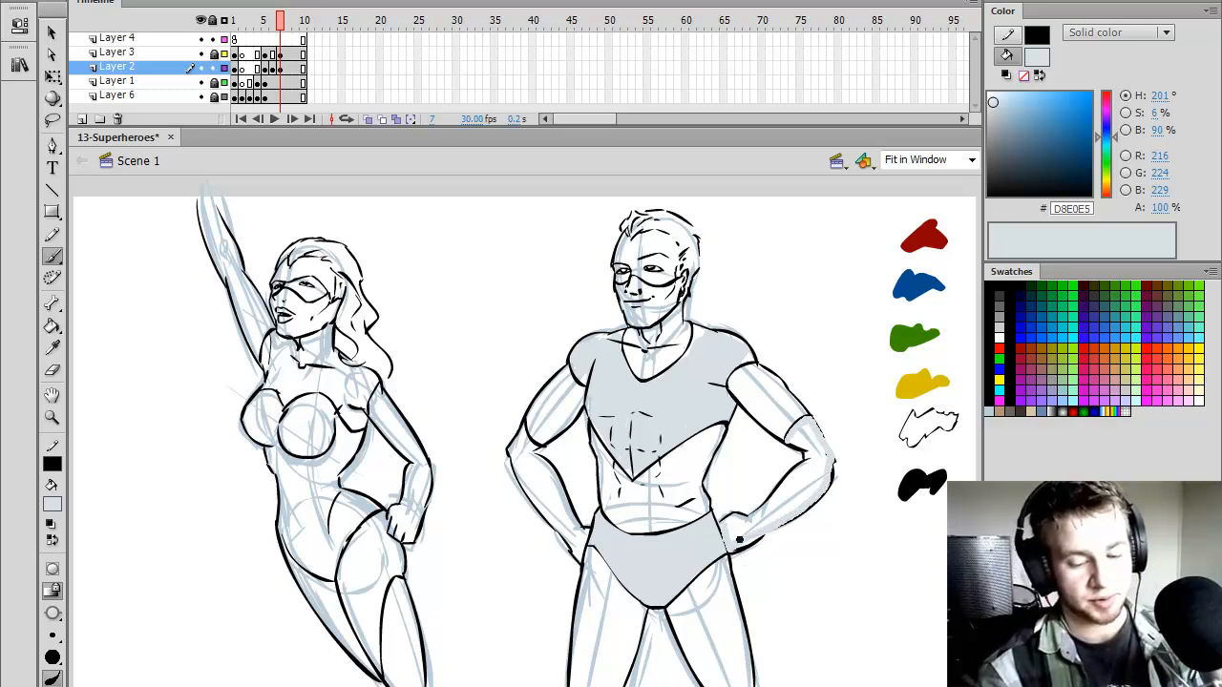
mouse_move(740, 539)
mouse_down()
mouse_move(825, 474)
mouse_move(794, 432)
mouse_up()
key(k)
click(810, 462)
key(b)
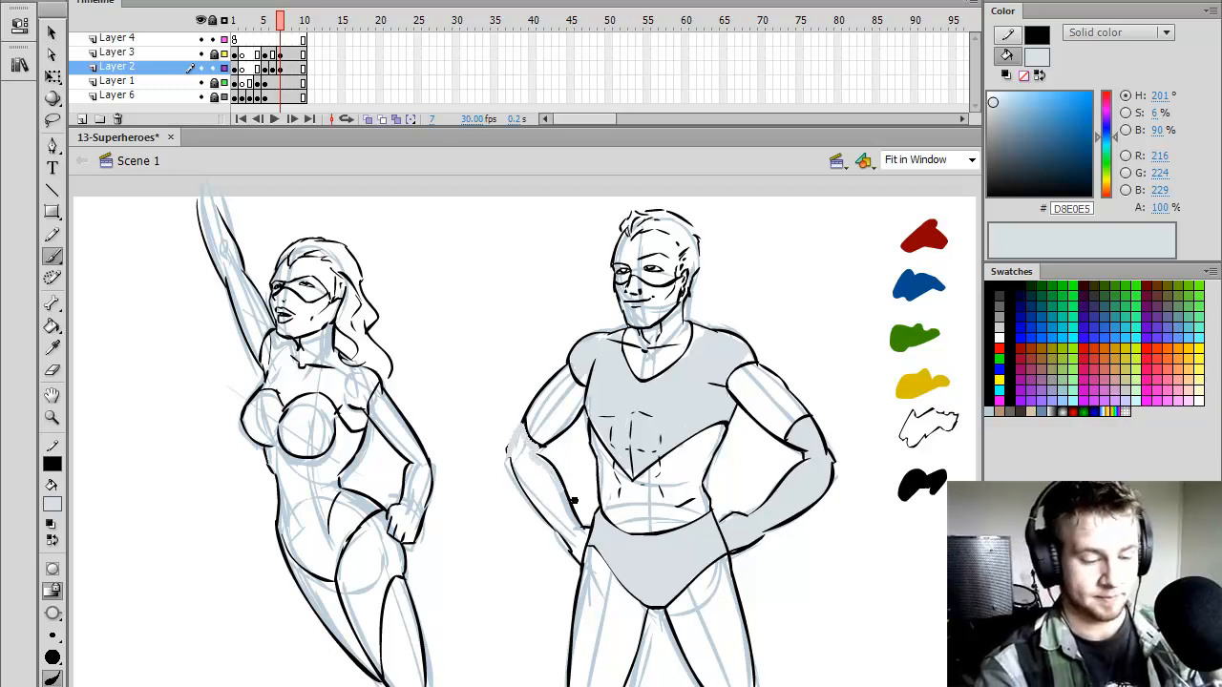
mouse_move(574, 500)
mouse_down()
mouse_move(602, 552)
mouse_move(580, 553)
mouse_move(532, 480)
mouse_move(521, 433)
mouse_up()
key(k)
click(547, 482)
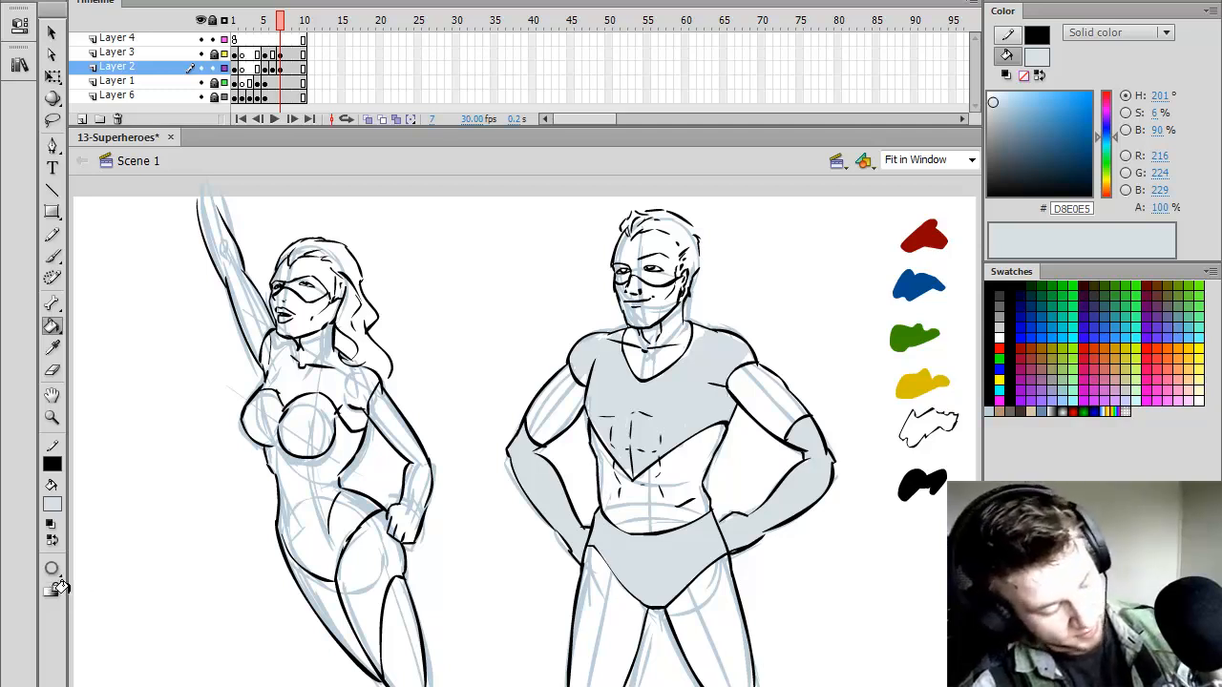
- Choose blue 2C559C and color the male figure's abdomen between the chest V and the waistline
key(b)
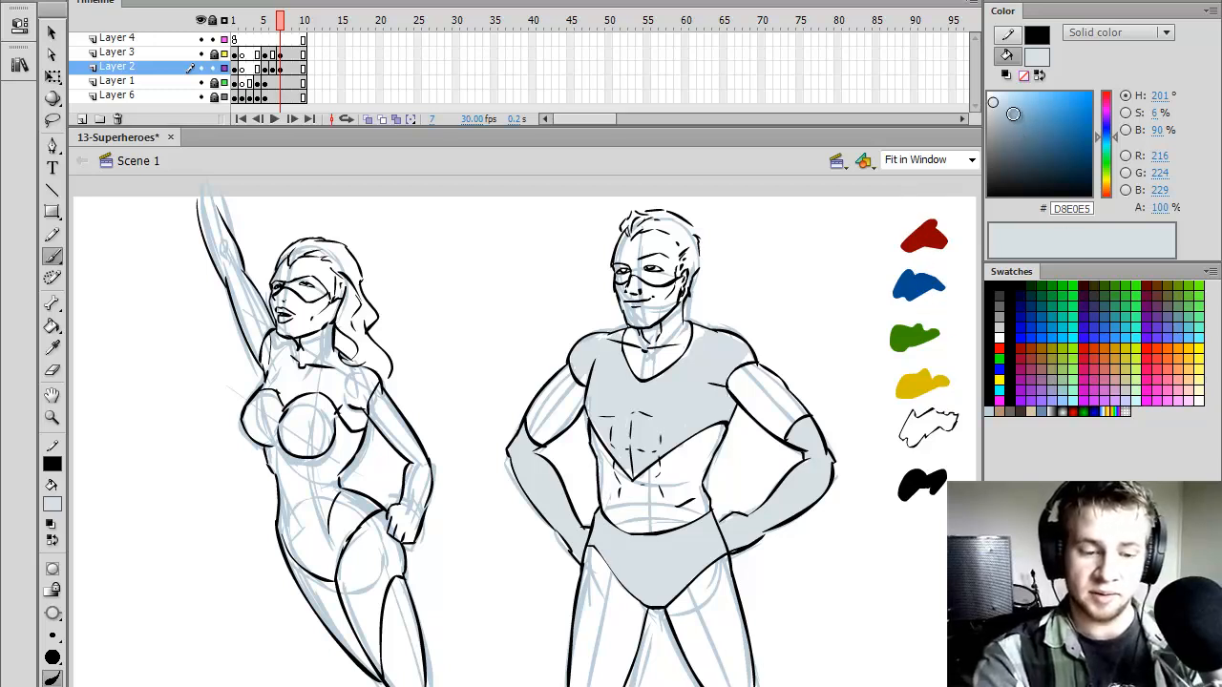
mouse_move(1029, 122)
mouse_down()
mouse_move(1041, 141)
mouse_move(1115, 132)
mouse_move(1052, 129)
mouse_move(1062, 132)
mouse_up()
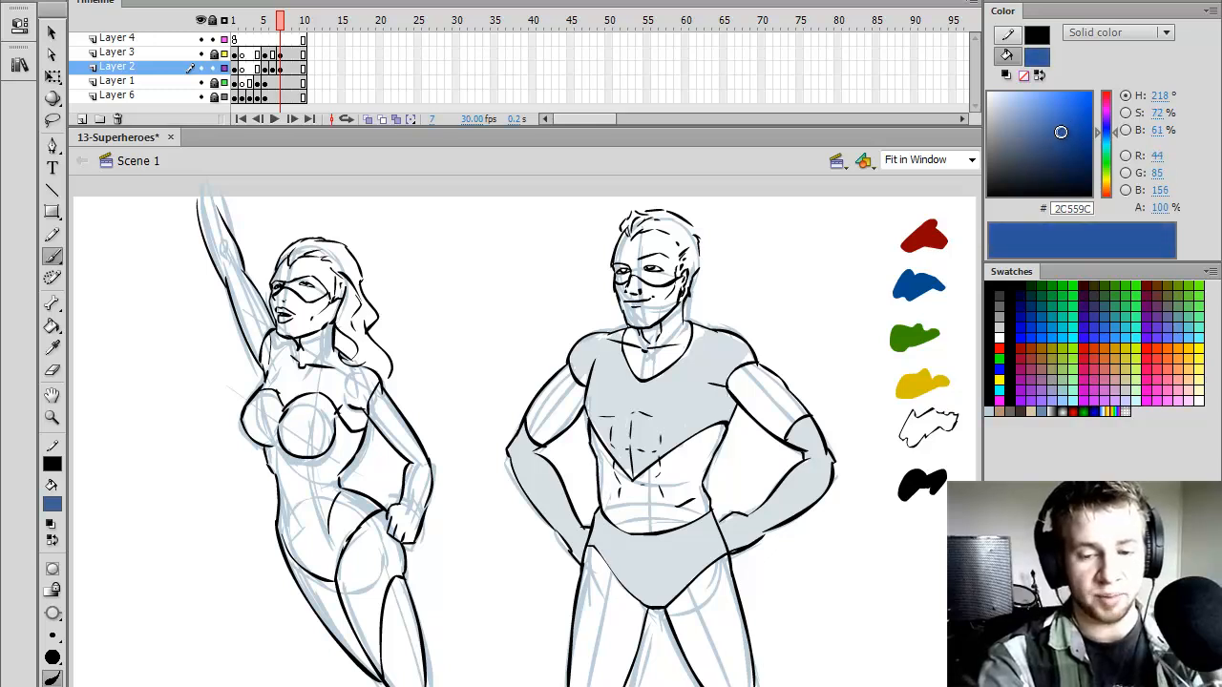
drag(592, 437, 603, 516)
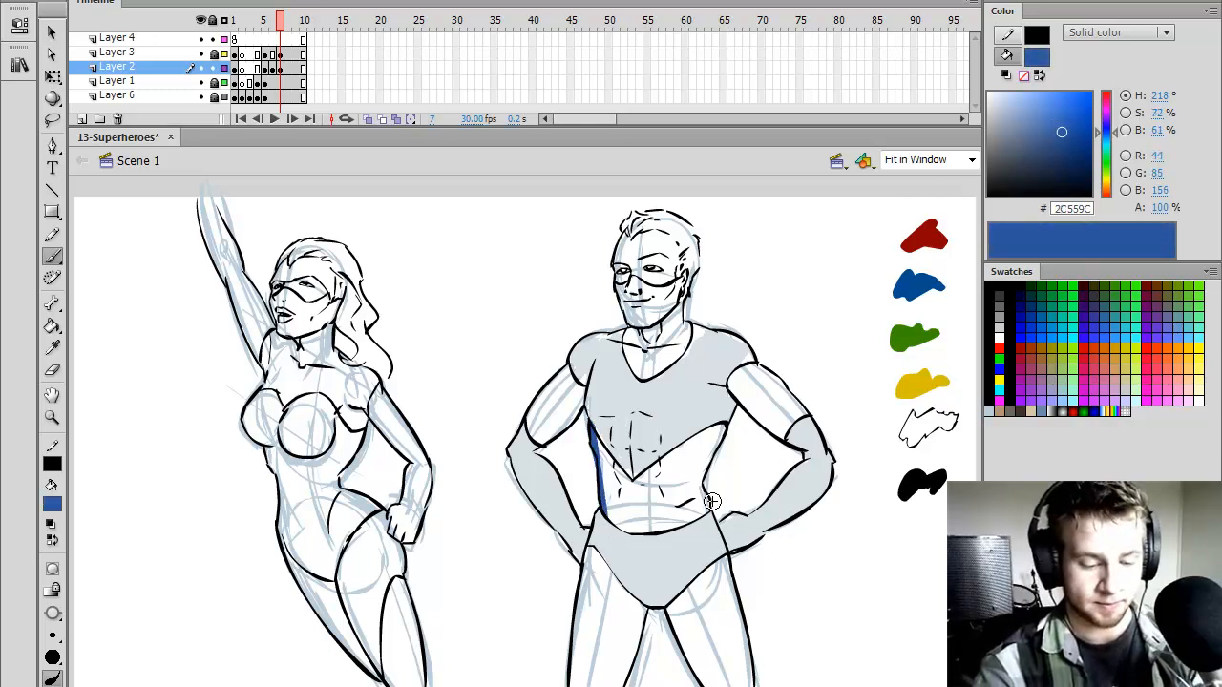
mouse_move(709, 518)
mouse_down()
mouse_move(720, 422)
mouse_move(635, 478)
mouse_move(594, 435)
mouse_up()
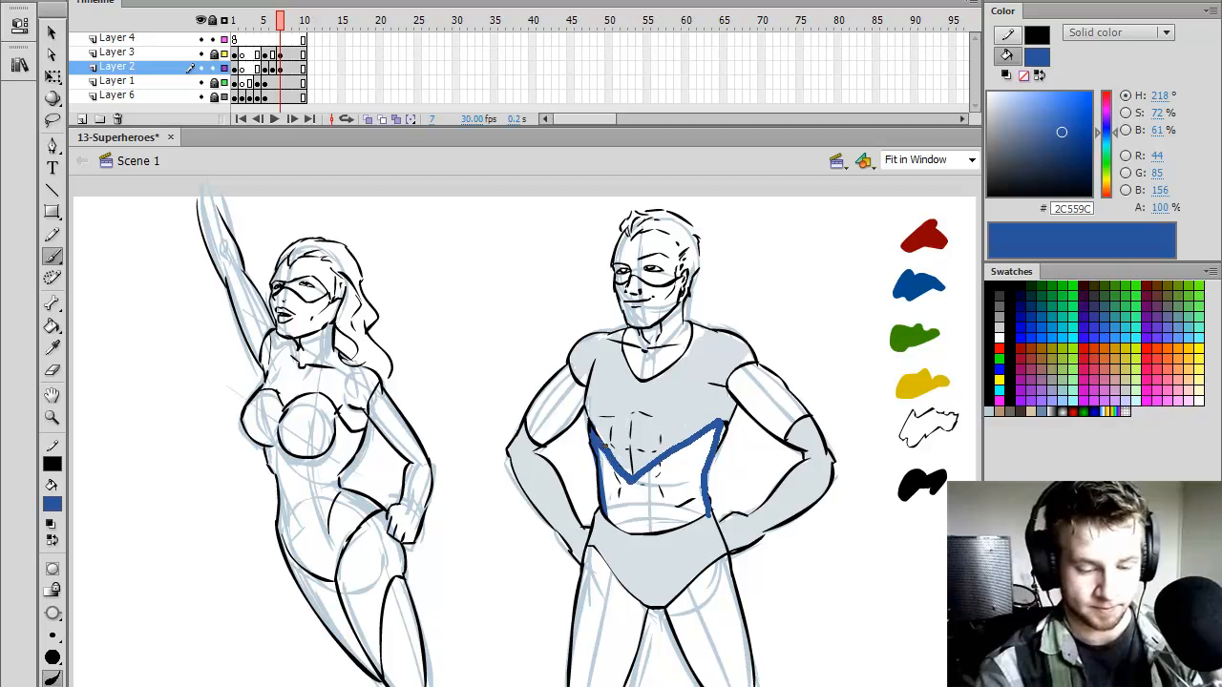
key(k)
click(665, 506)
key(b)
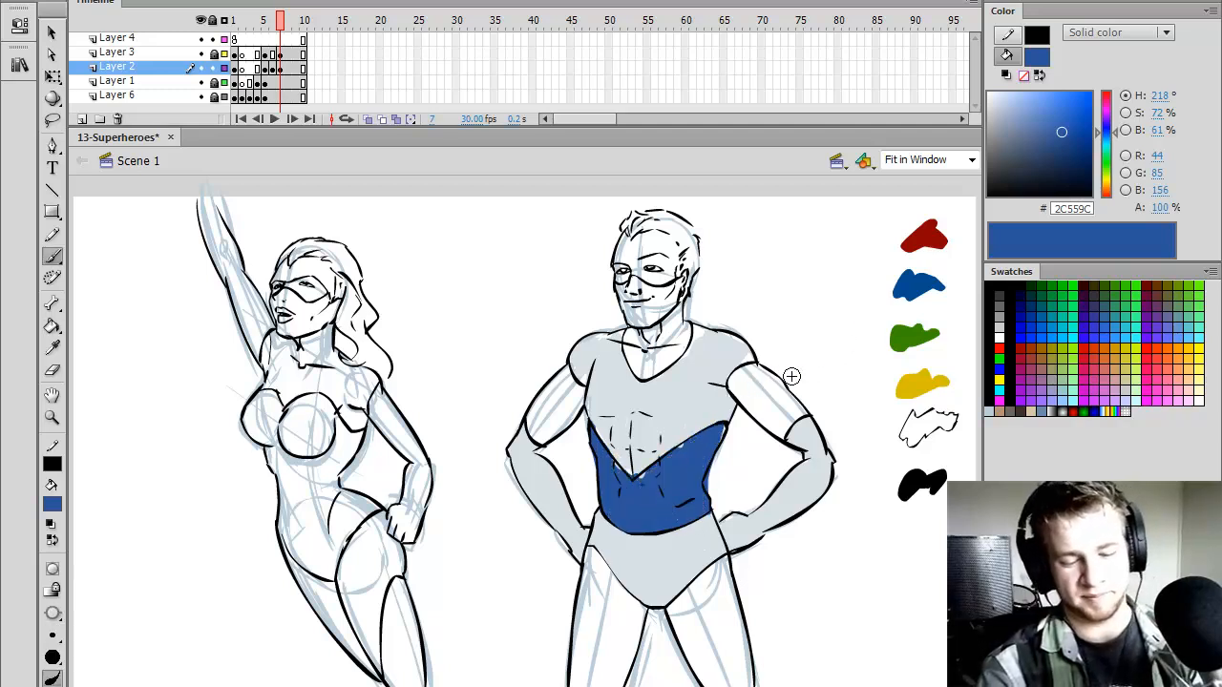
- Outline and fill both of the male figure's legs below the briefs in blue
mouse_move(571, 685)
mouse_down()
mouse_move(584, 577)
mouse_move(659, 620)
mouse_move(635, 686)
mouse_up()
key(k)
click(611, 621)
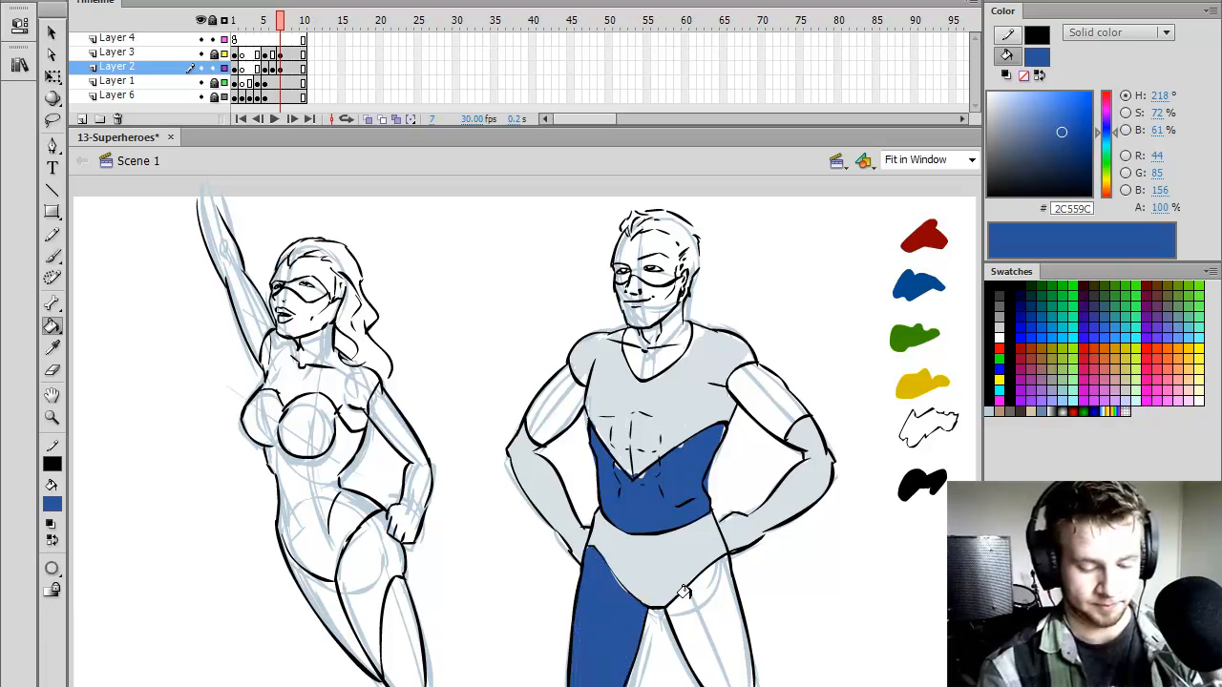
key(b)
mouse_move(668, 609)
mouse_down()
mouse_move(709, 685)
mouse_move(727, 564)
mouse_move(669, 563)
mouse_up()
key(k)
click(720, 603)
key(b)
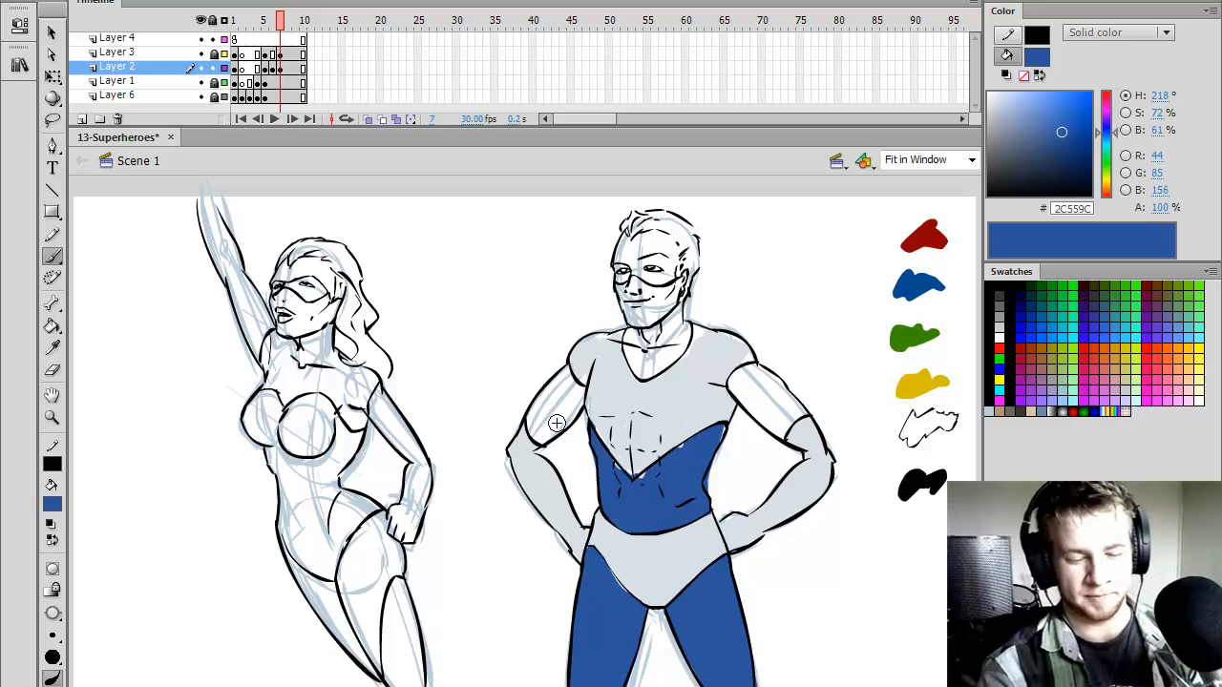
- Outline and fill both of the male figure's upper arms in the same blue
drag(559, 425, 536, 445)
drag(564, 371, 529, 437)
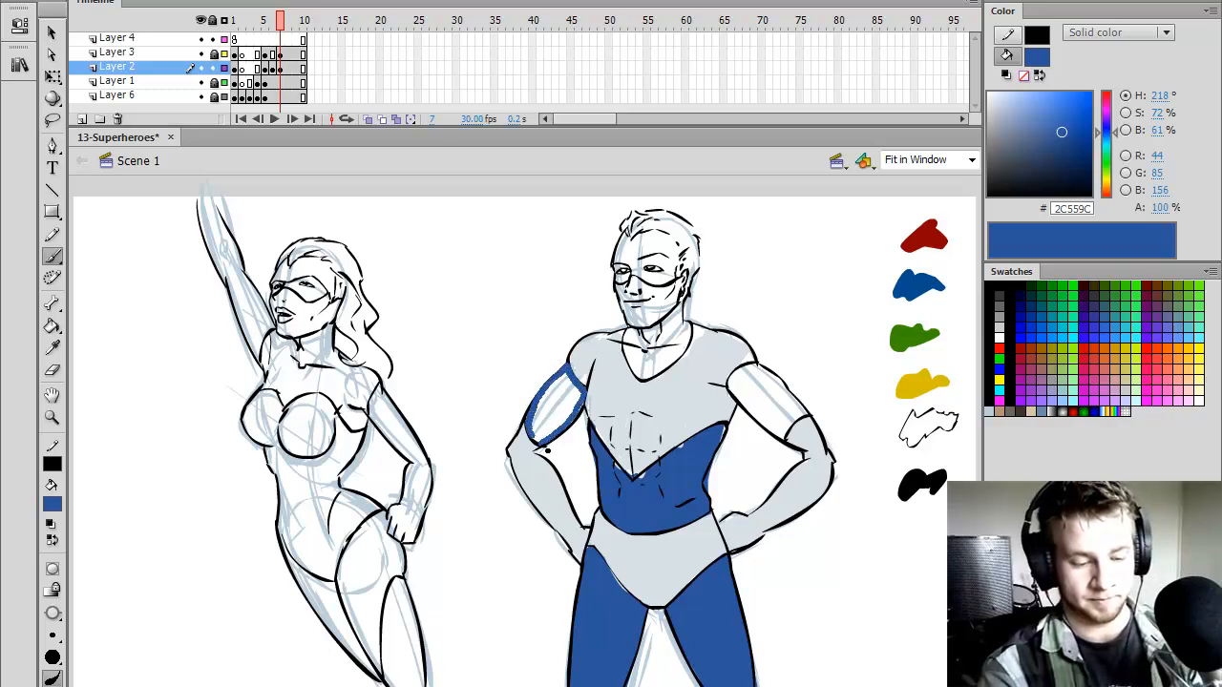
key(k)
click(556, 406)
key(b)
drag(772, 379, 822, 427)
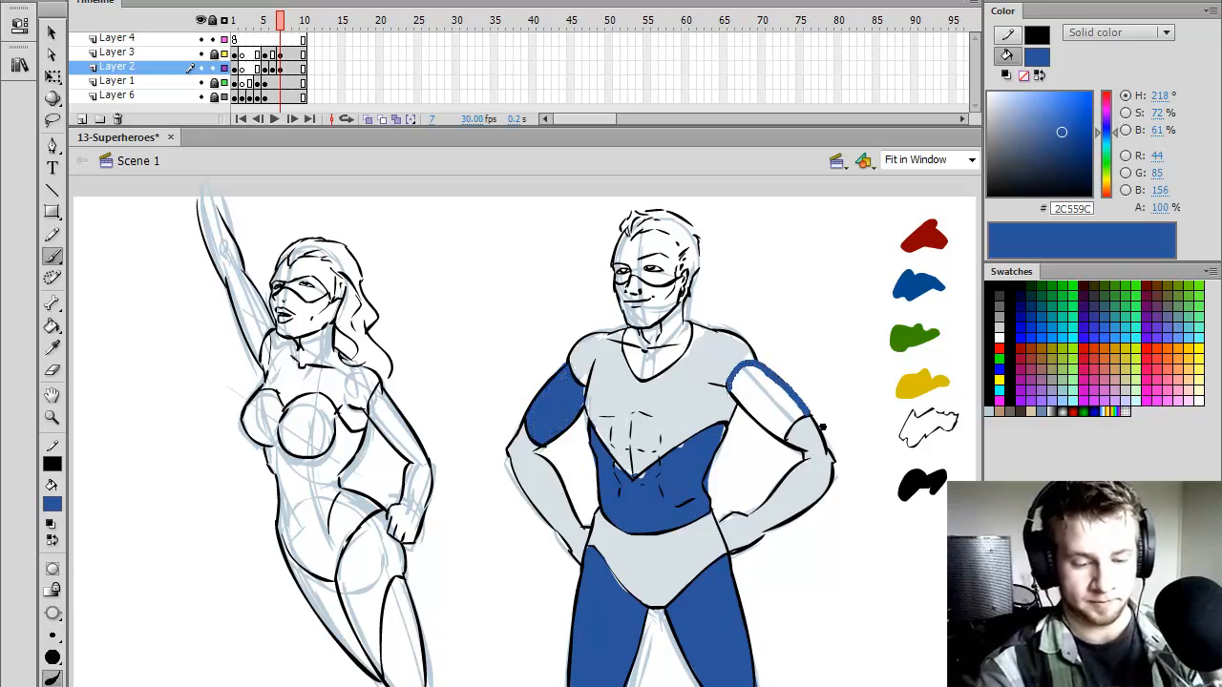
key(k)
click(800, 382)
key(b)
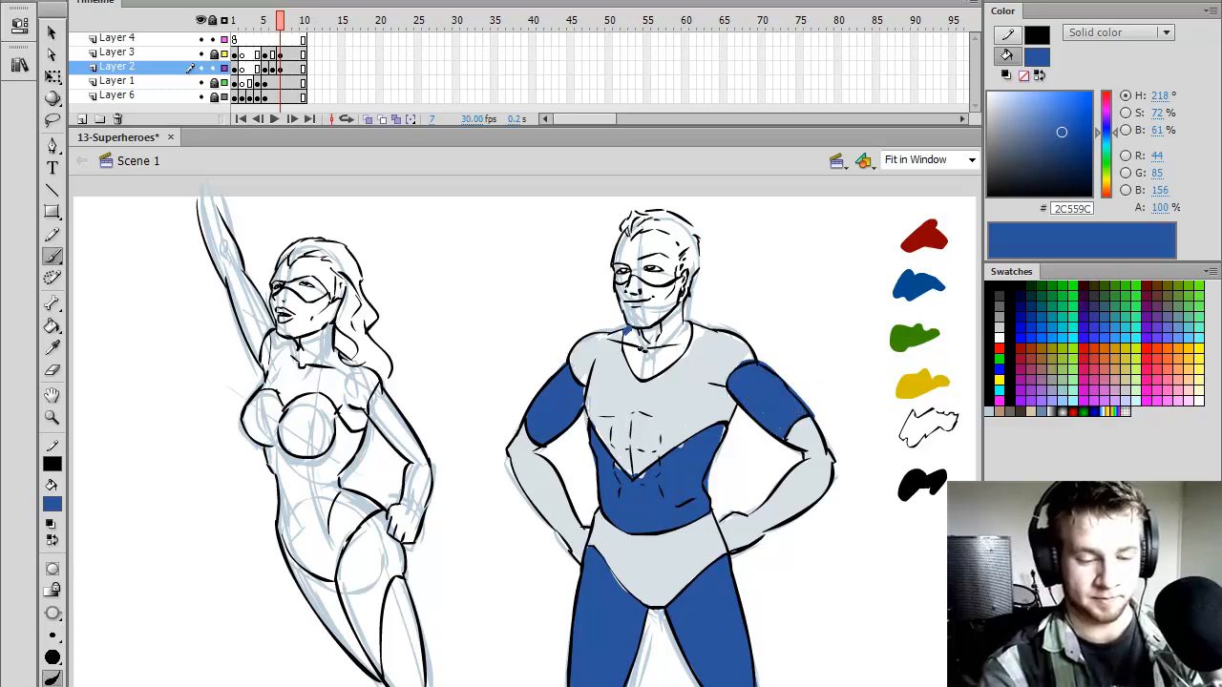
- Color the male figure's neck area above the neckline and his eye mask up to the hairline in blue
mouse_move(647, 375)
mouse_down()
mouse_move(689, 326)
mouse_move(630, 331)
mouse_up()
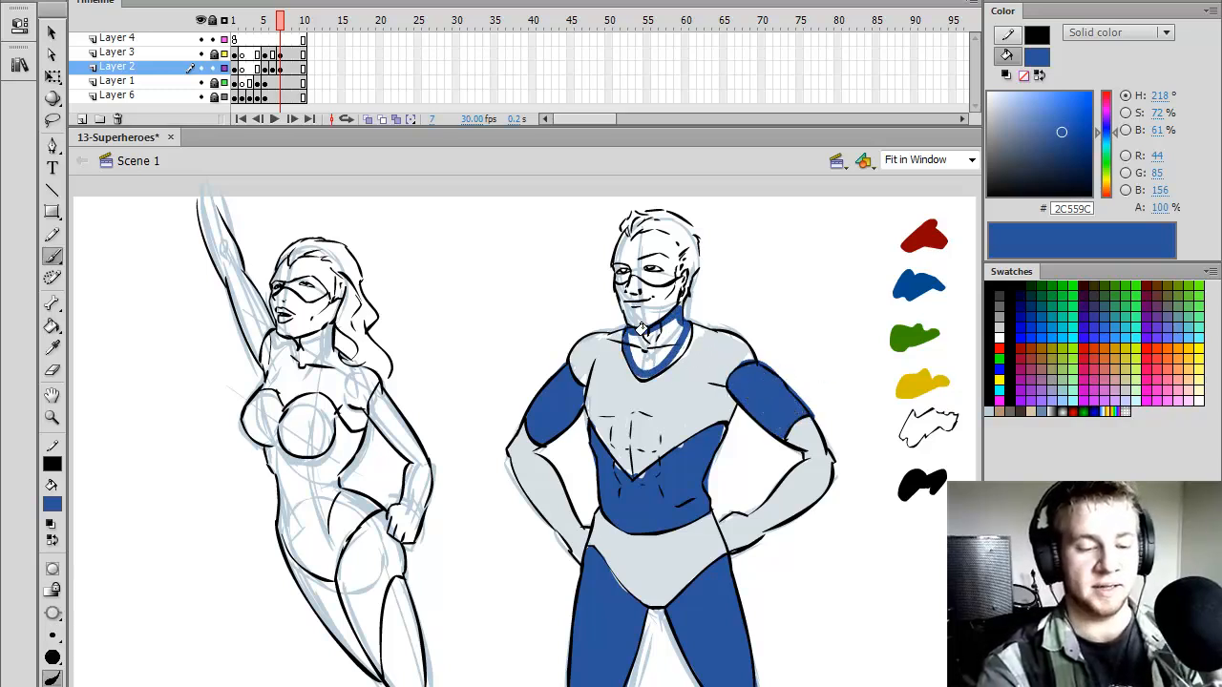
key(k)
click(660, 360)
key(b)
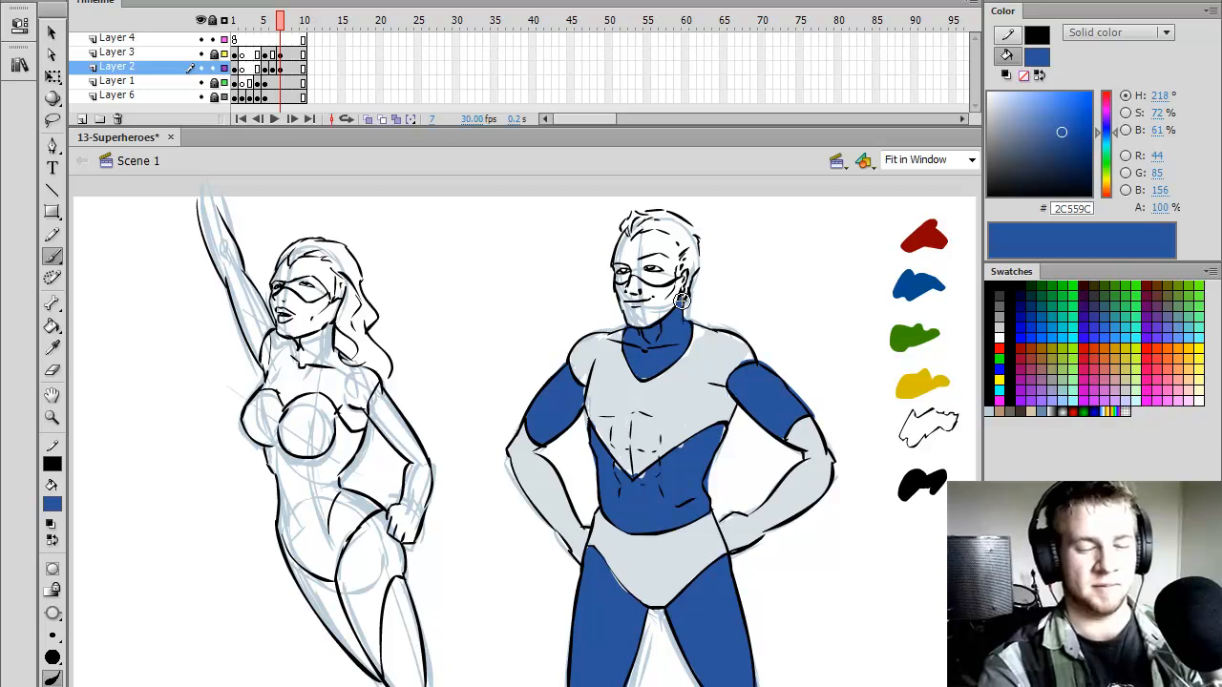
mouse_move(621, 276)
mouse_down()
mouse_move(625, 255)
mouse_move(668, 277)
mouse_move(646, 275)
mouse_move(656, 270)
mouse_move(643, 256)
mouse_up()
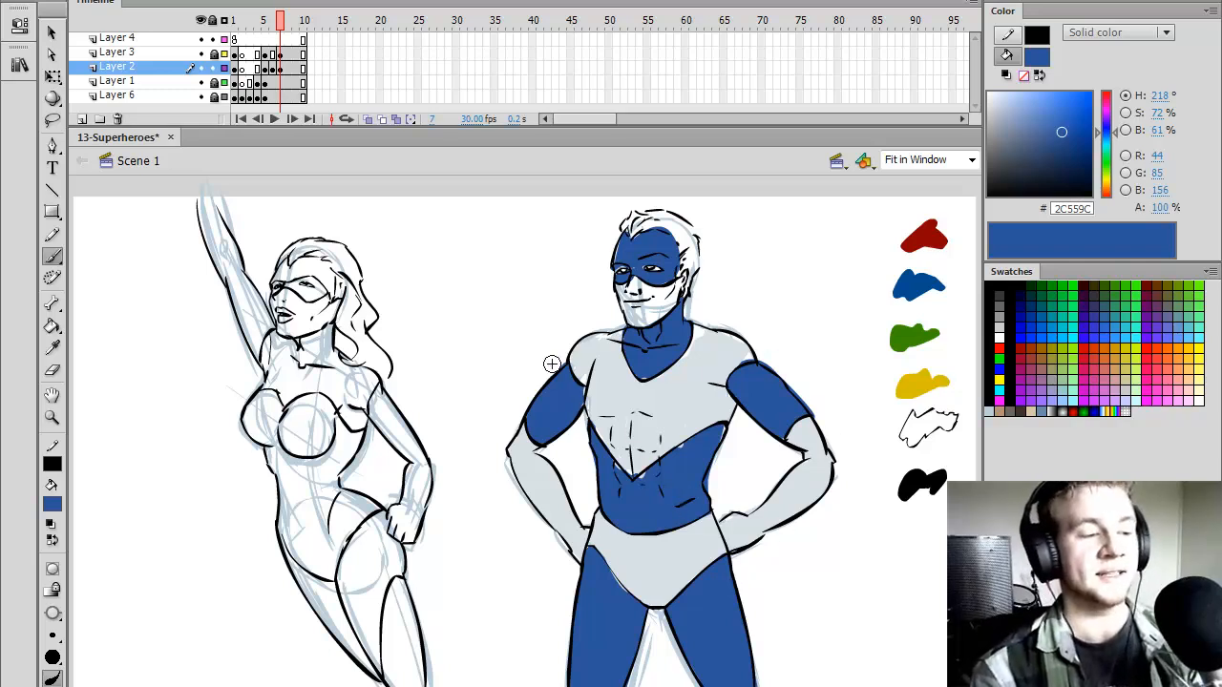
- Prepare a blank keyframe at frame 7 of Layer 4 as the drawing target
click(277, 38)
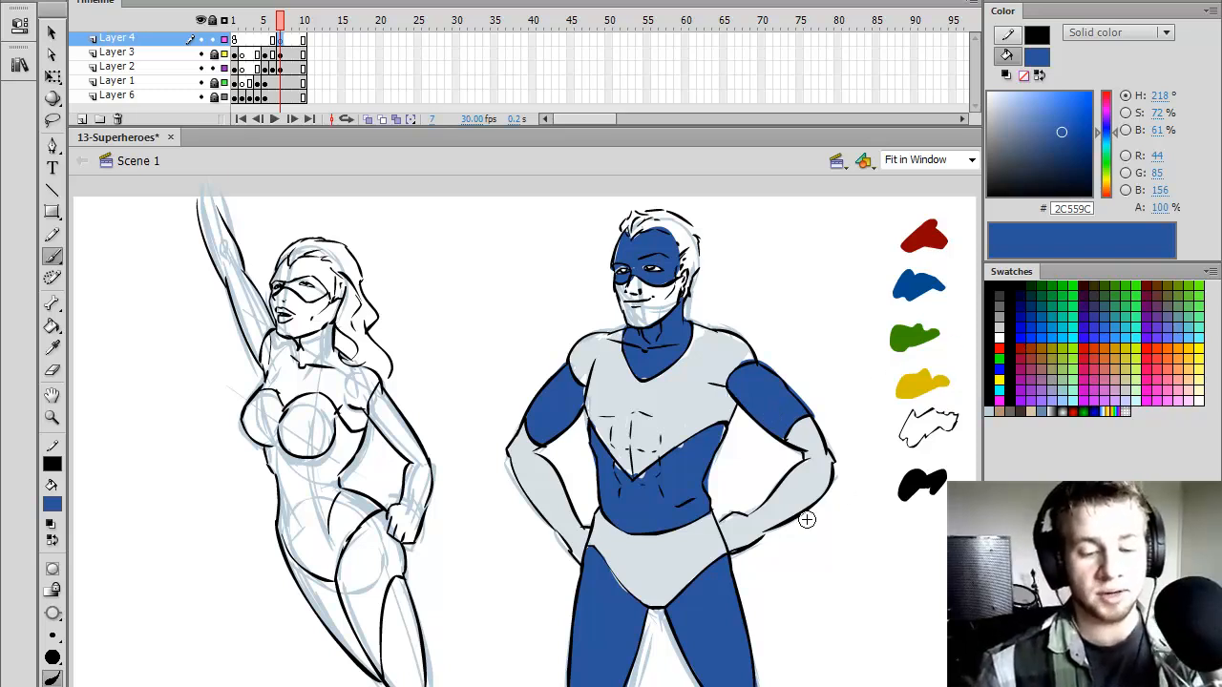
- Try a filled blue oval emblem on the male figure's chest and undo it
mouse_move(635, 399)
mouse_down()
mouse_move(618, 409)
mouse_move(630, 450)
mouse_move(637, 396)
mouse_up()
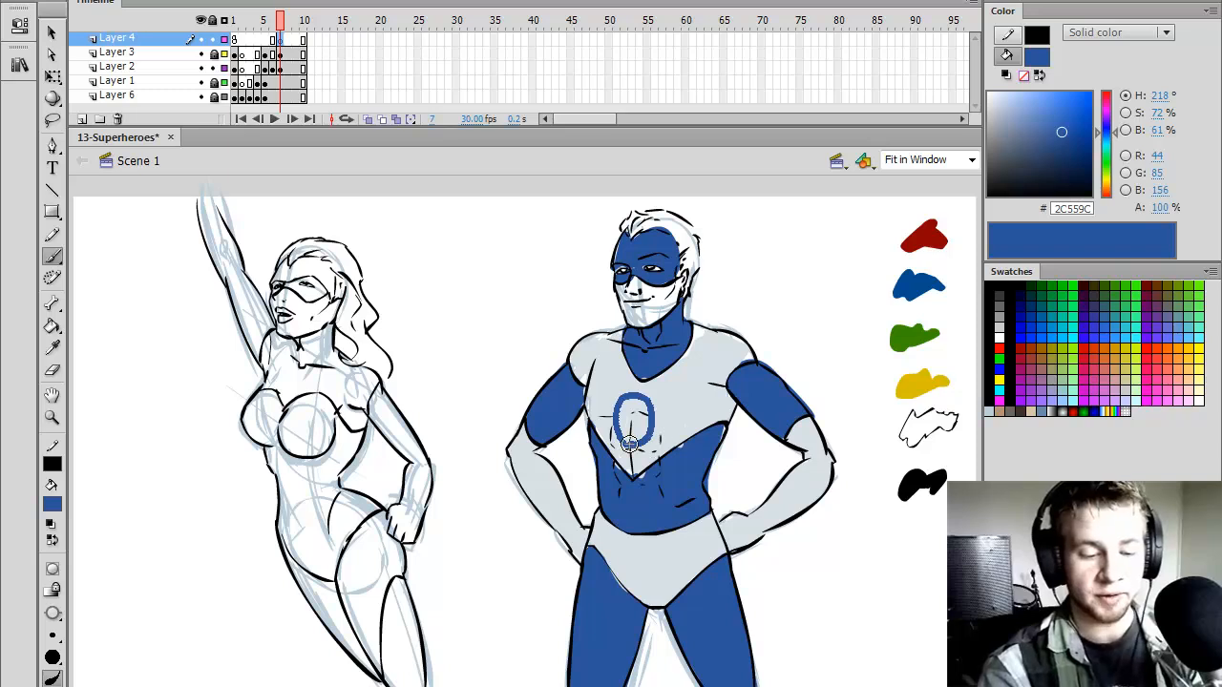
key(k)
click(639, 426)
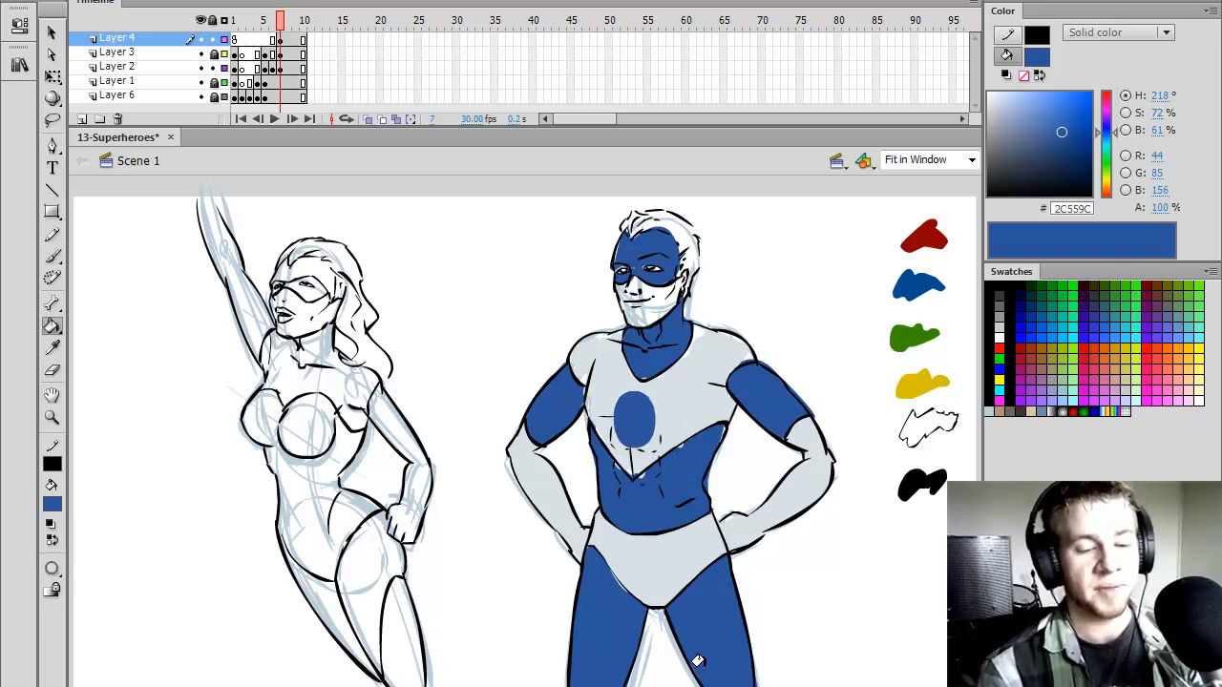
key(ctrl+z)
key(ctrl+z)
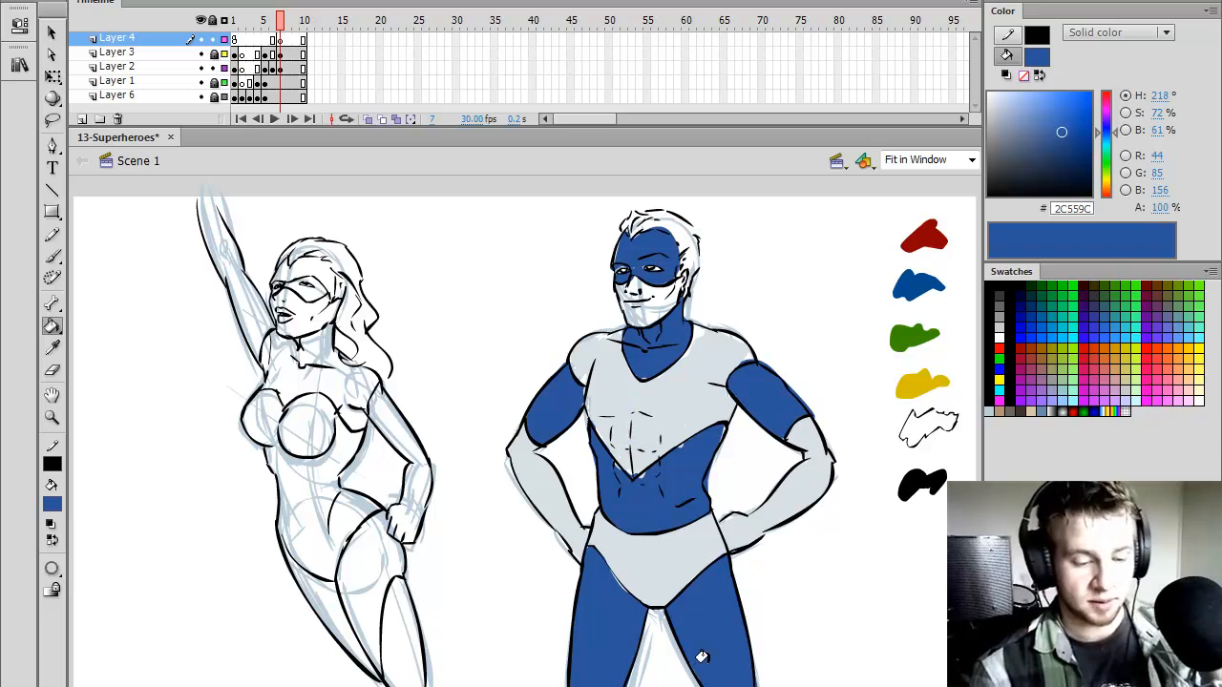
- Try a filled oval chest emblem in red A10000 on the male figure and undo it
key(b)
drag(1108, 188, 1111, 201)
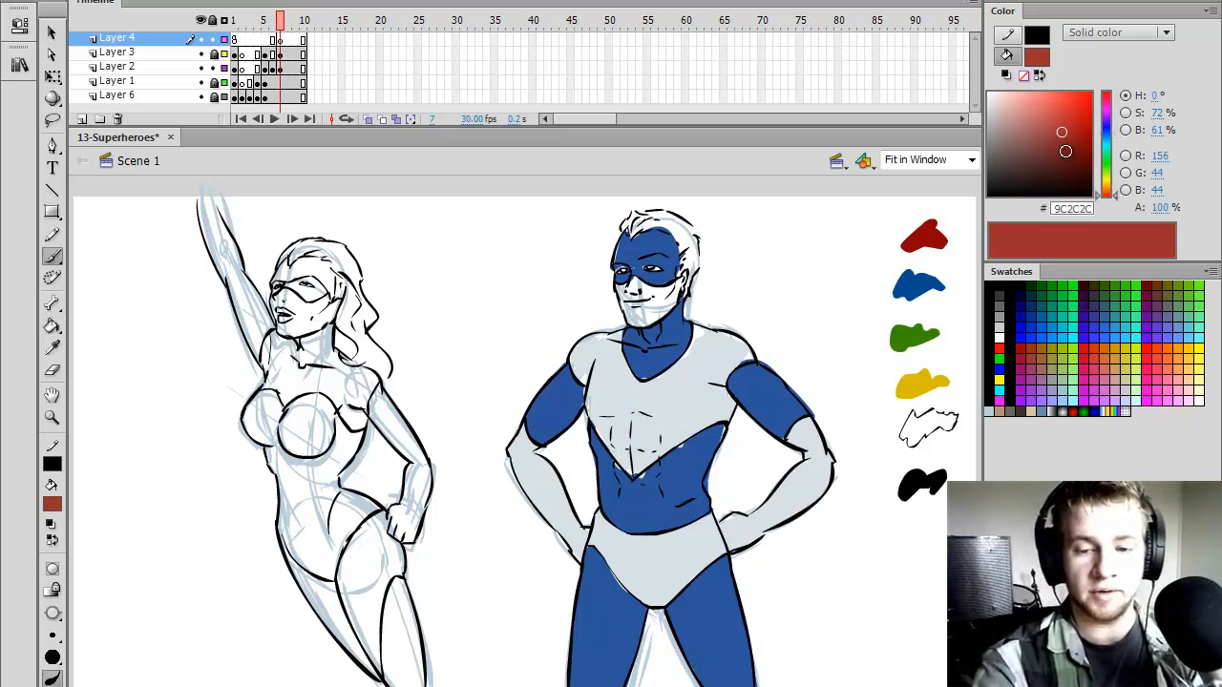
drag(1062, 145, 1095, 130)
mouse_move(640, 394)
mouse_down()
mouse_move(632, 448)
mouse_move(641, 395)
mouse_up()
key(k)
click(632, 418)
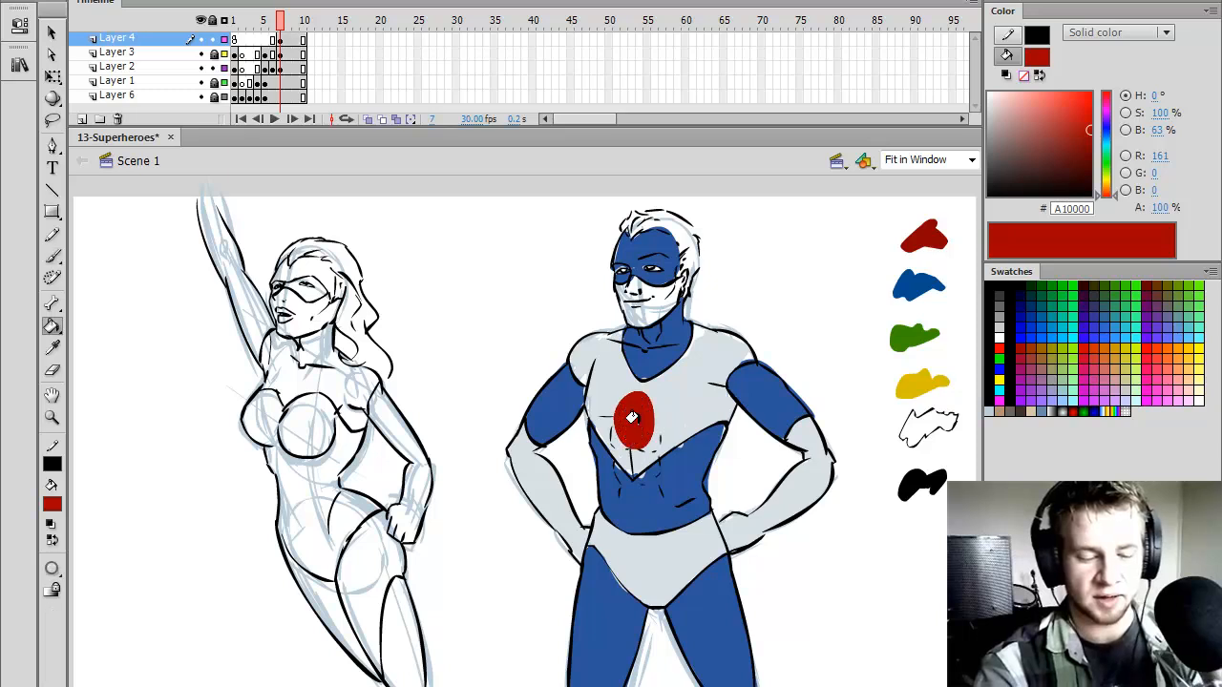
key(ctrl+z)
key(ctrl+z)
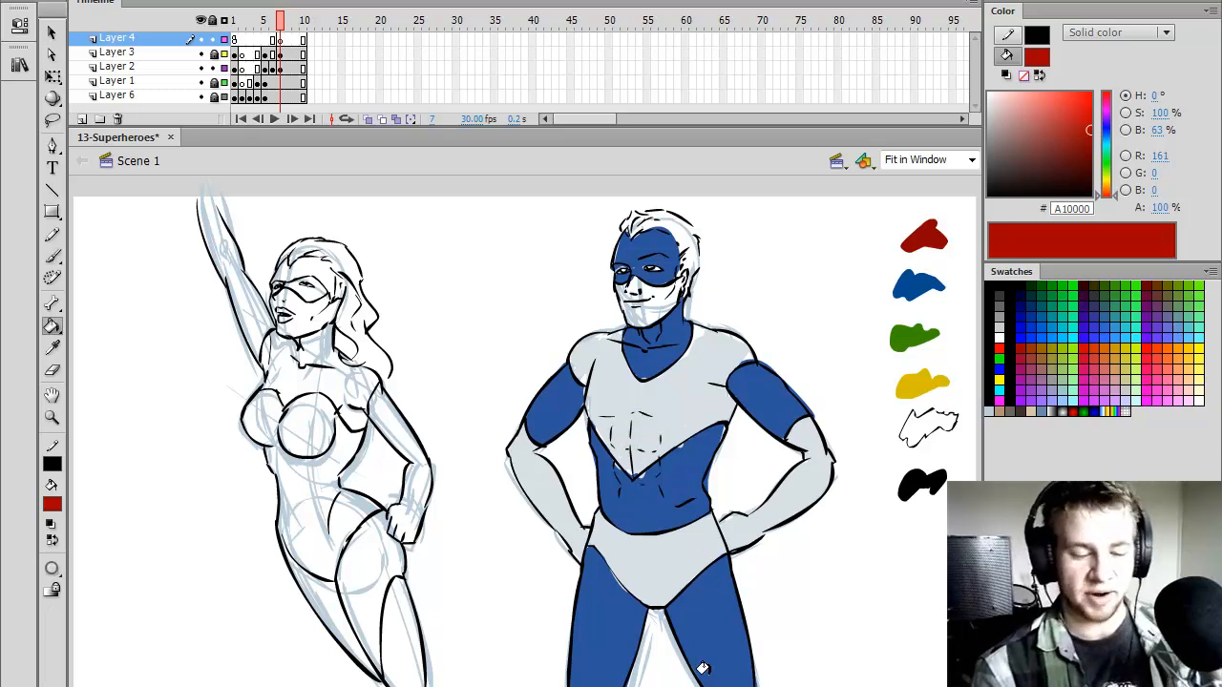
- Paint a filled oval emblem in green 007410 on the male figure's chest
key(b)
click(1110, 162)
click(1089, 148)
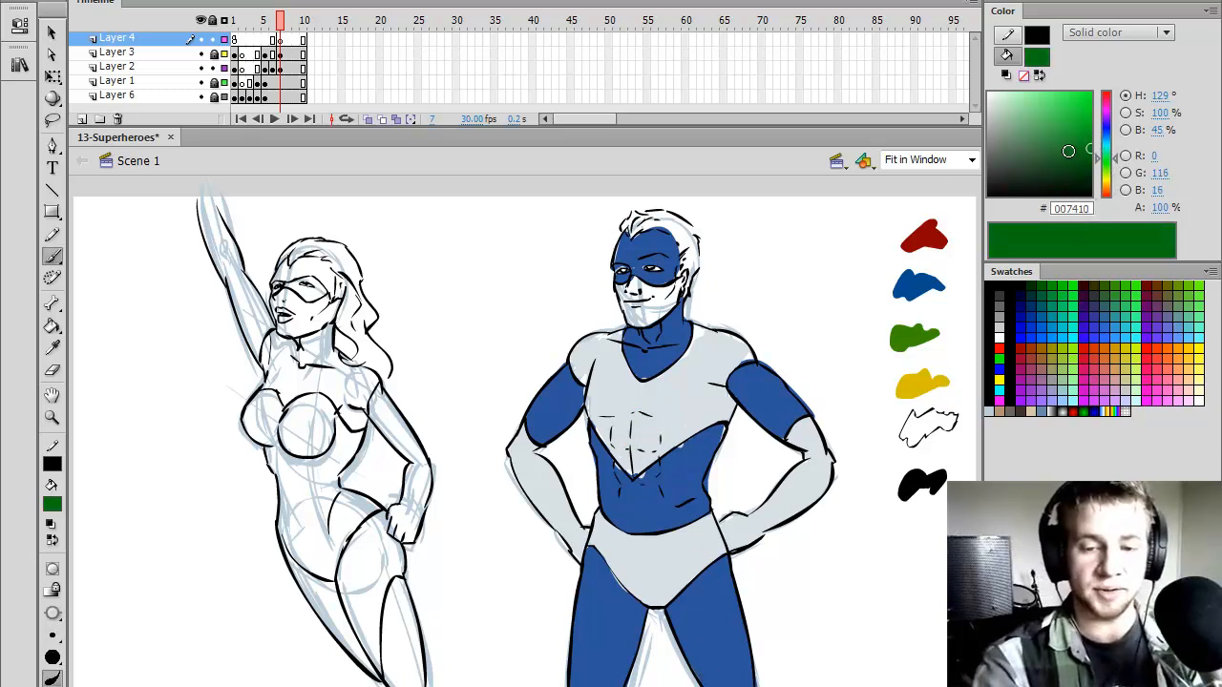
mouse_move(631, 453)
mouse_down()
mouse_move(623, 398)
mouse_move(665, 406)
mouse_move(670, 453)
mouse_move(632, 454)
mouse_up()
key(k)
click(635, 412)
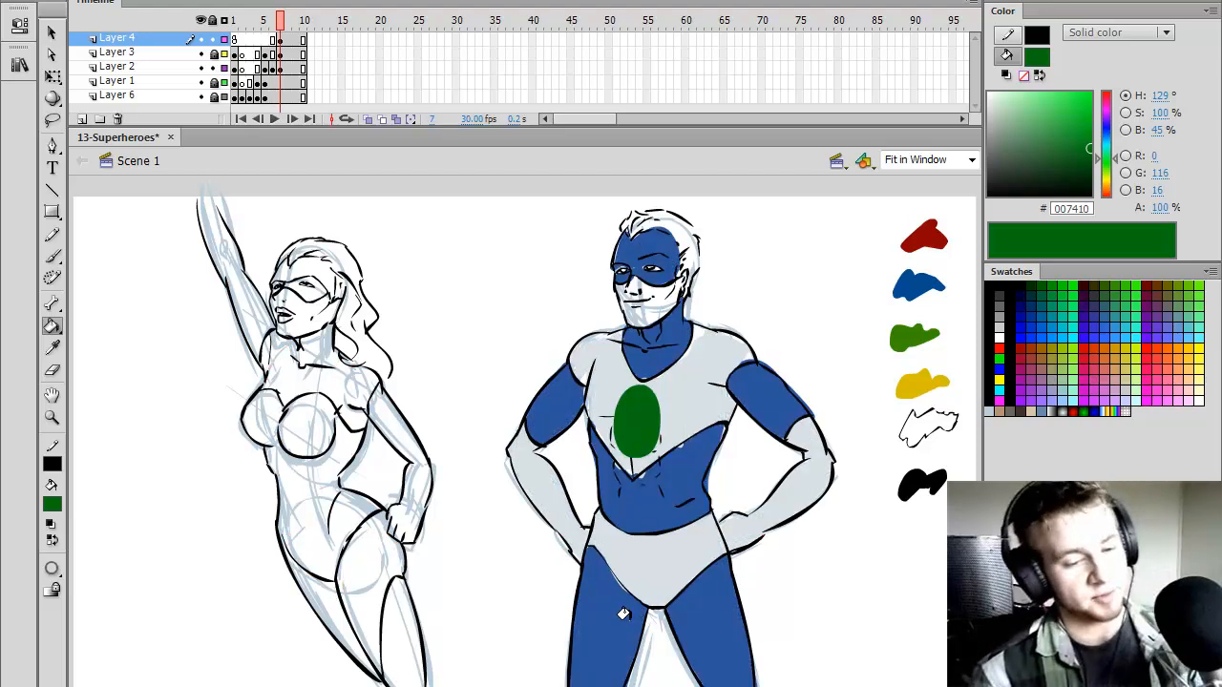
- On Layer 2 at frame 7, paint the female figure's eye mask with the Brush in dark grey 201E1E
click(280, 68)
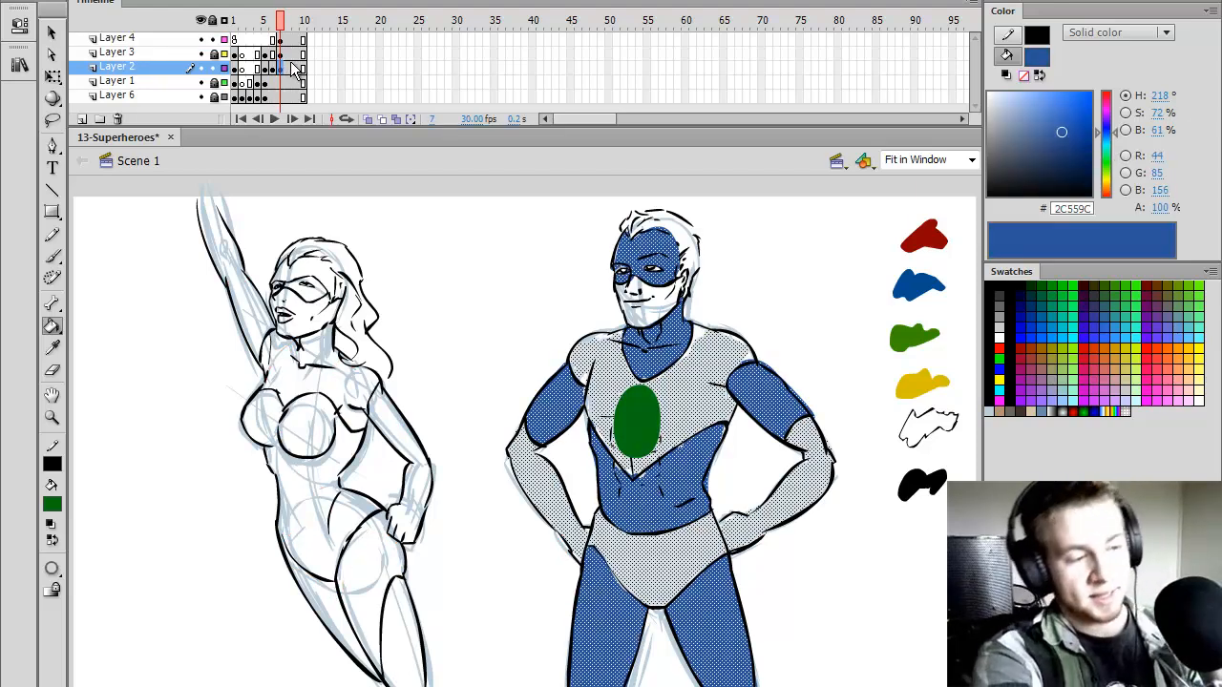
click(283, 23)
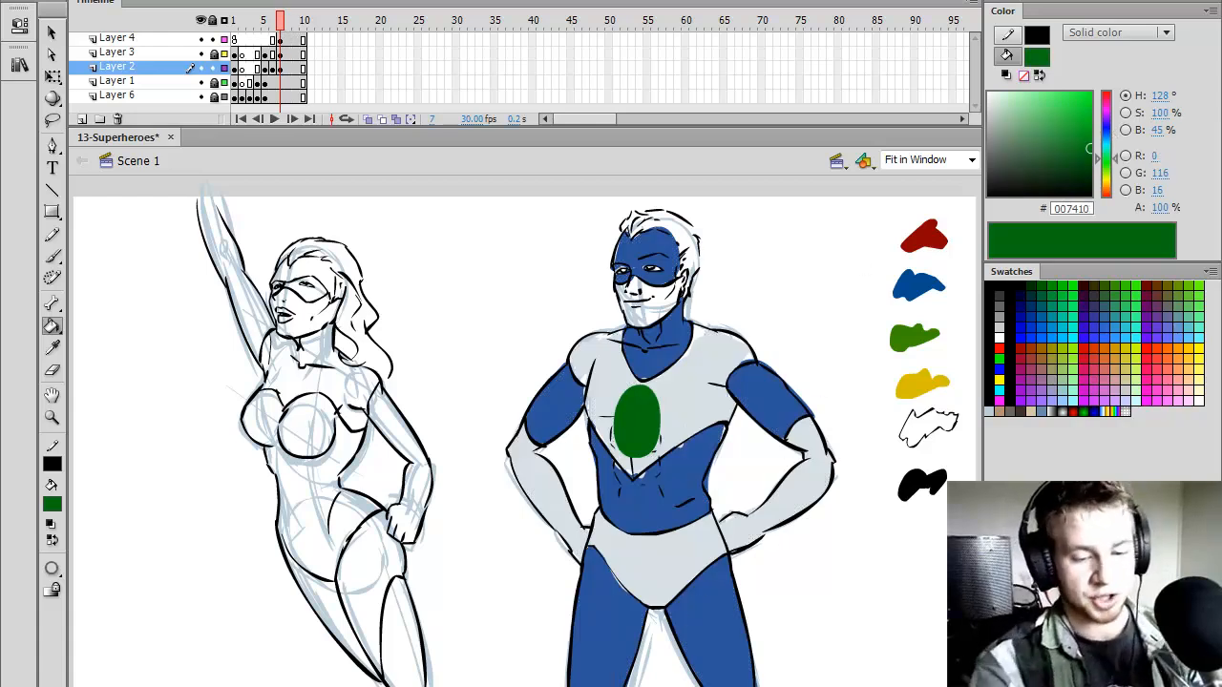
key(b)
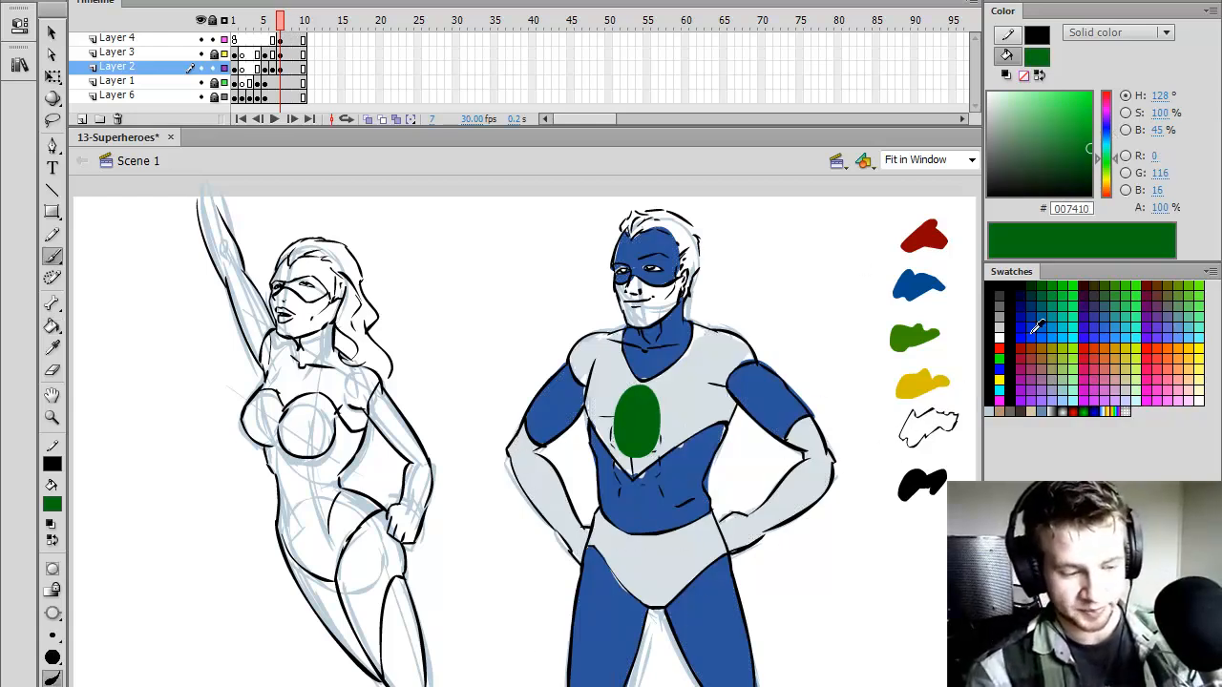
click(1000, 293)
drag(999, 172, 994, 183)
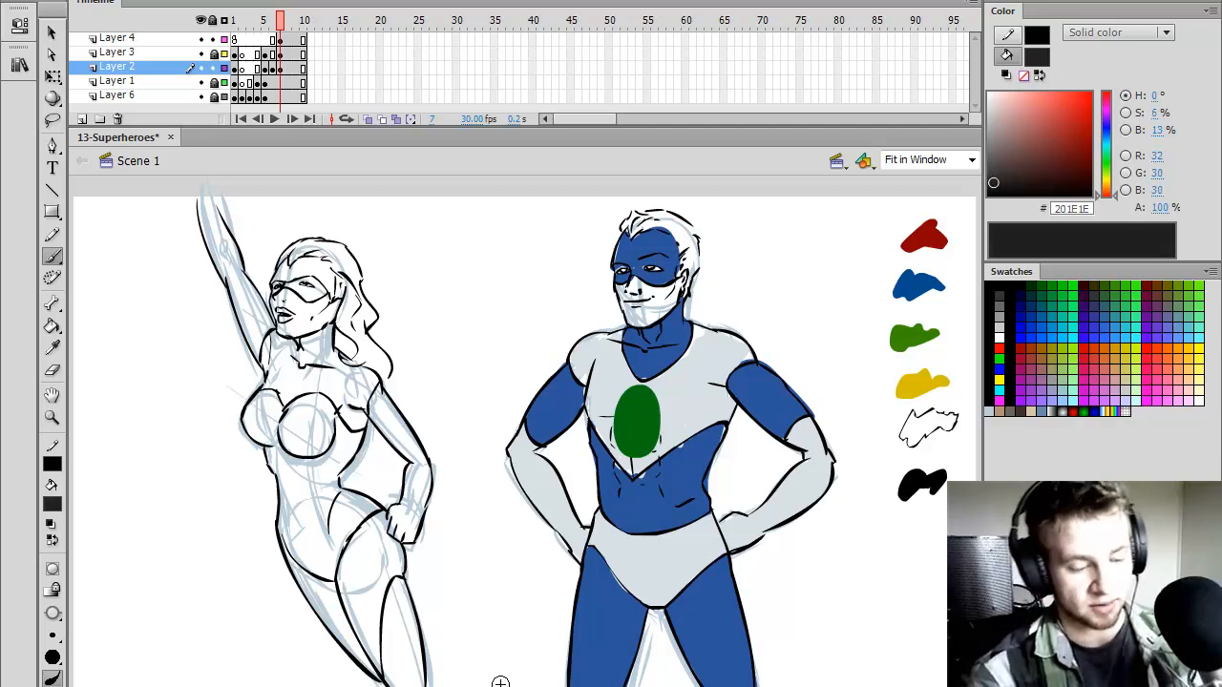
key(z)
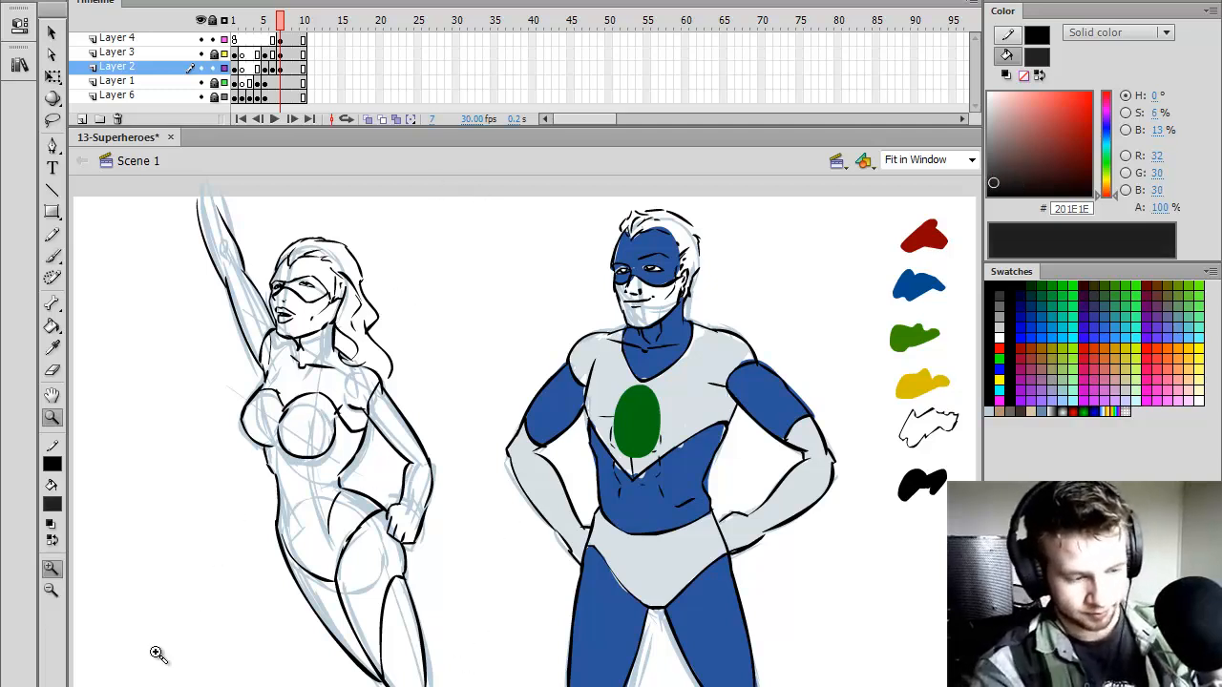
drag(116, 686, 449, 179)
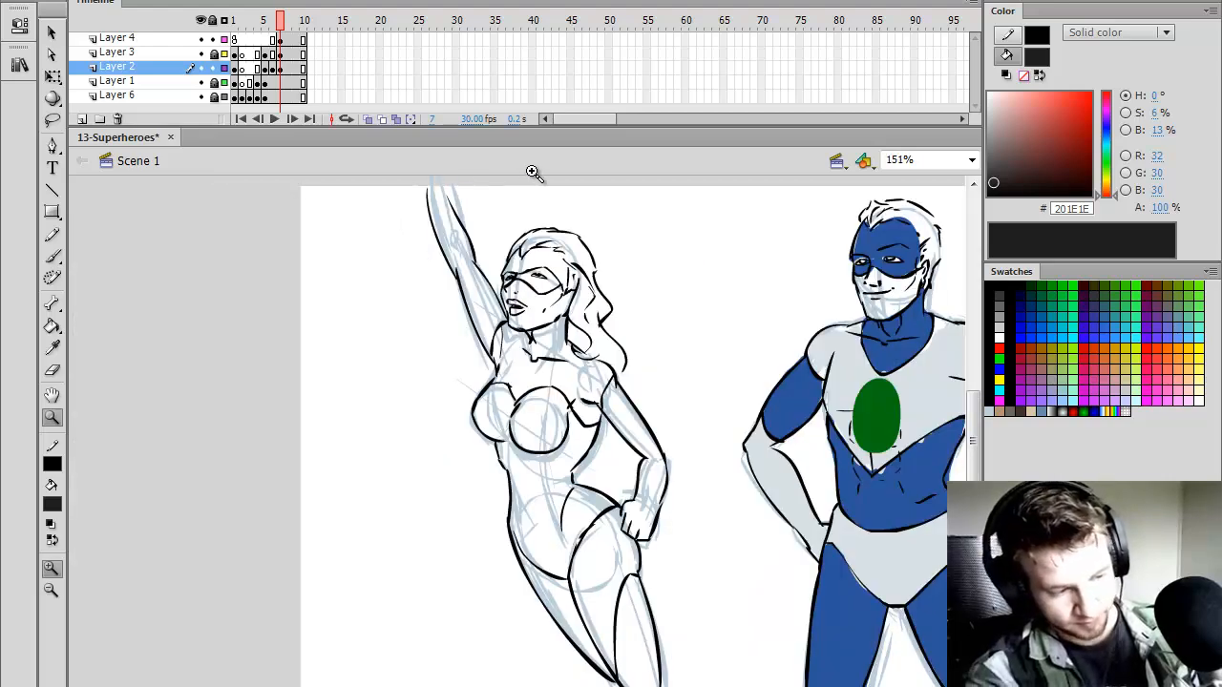
key(b)
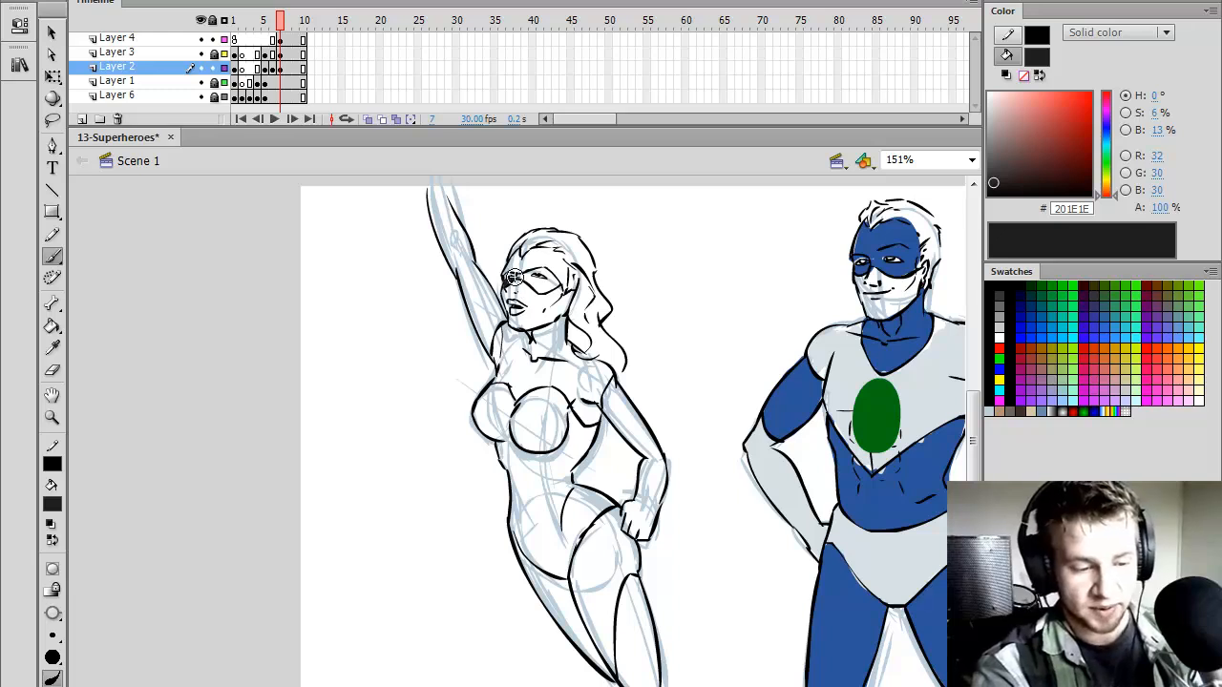
drag(542, 270, 530, 275)
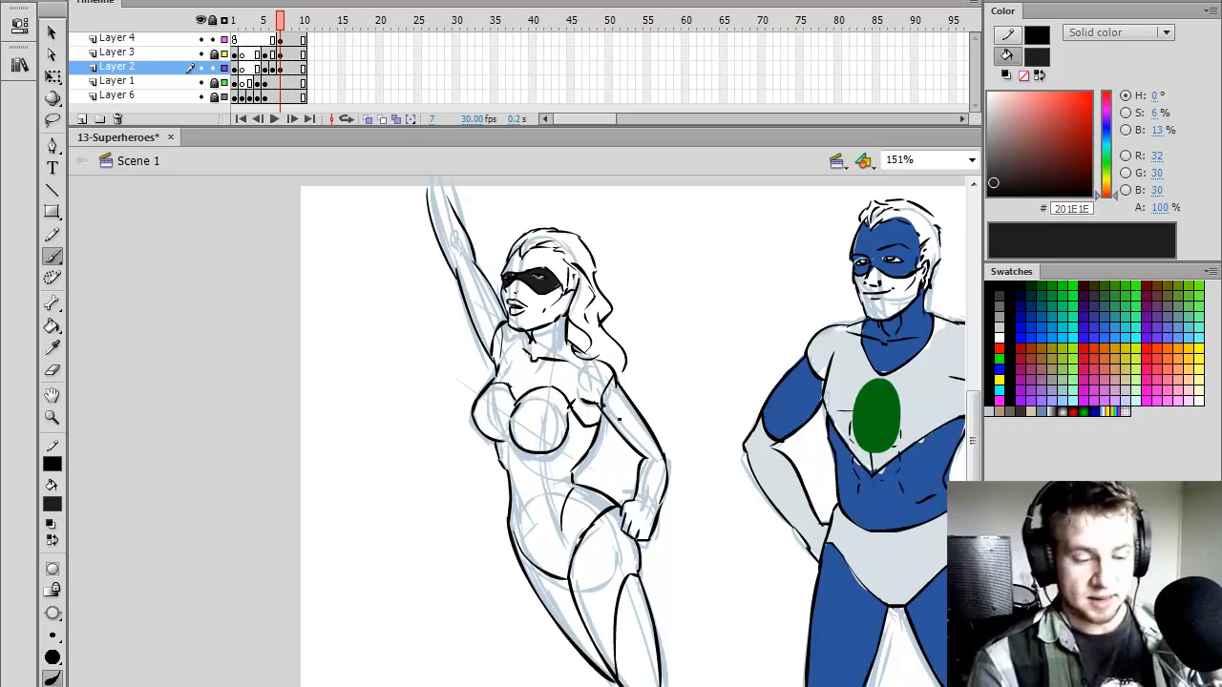
- Outline and fill the female figure's bent arm and hand as a long glove in dark grey 201E1E
drag(604, 410, 614, 380)
mouse_move(646, 420)
mouse_down()
mouse_move(675, 467)
mouse_move(664, 474)
mouse_move(679, 486)
mouse_move(655, 553)
mouse_move(629, 501)
mouse_move(644, 462)
mouse_up()
key(k)
click(638, 432)
key(b)
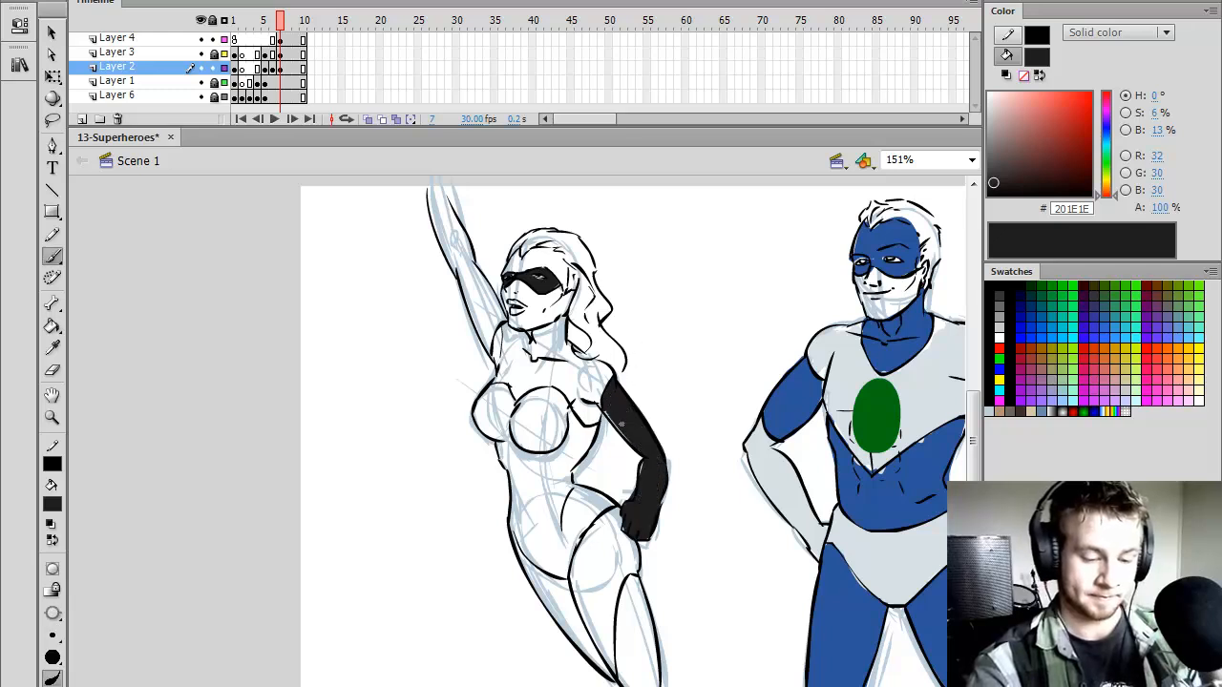
drag(613, 420, 647, 459)
- Paint the female figure's raised arm as a matching glove in dark grey 201E1E, closing the outline and filling it
mouse_move(491, 354)
mouse_down()
mouse_move(446, 235)
mouse_move(428, 188)
mouse_up()
drag(442, 192, 499, 344)
key(k)
key(b)
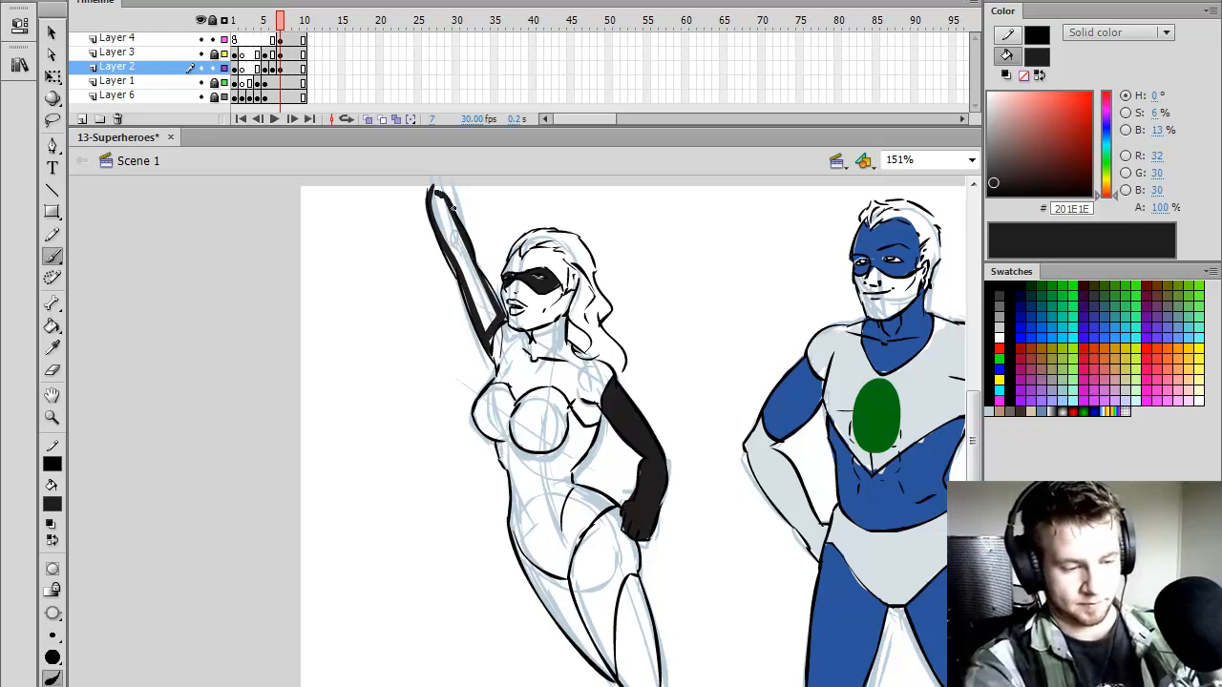
drag(444, 195, 431, 188)
key(k)
click(440, 208)
key(b)
drag(494, 331, 492, 347)
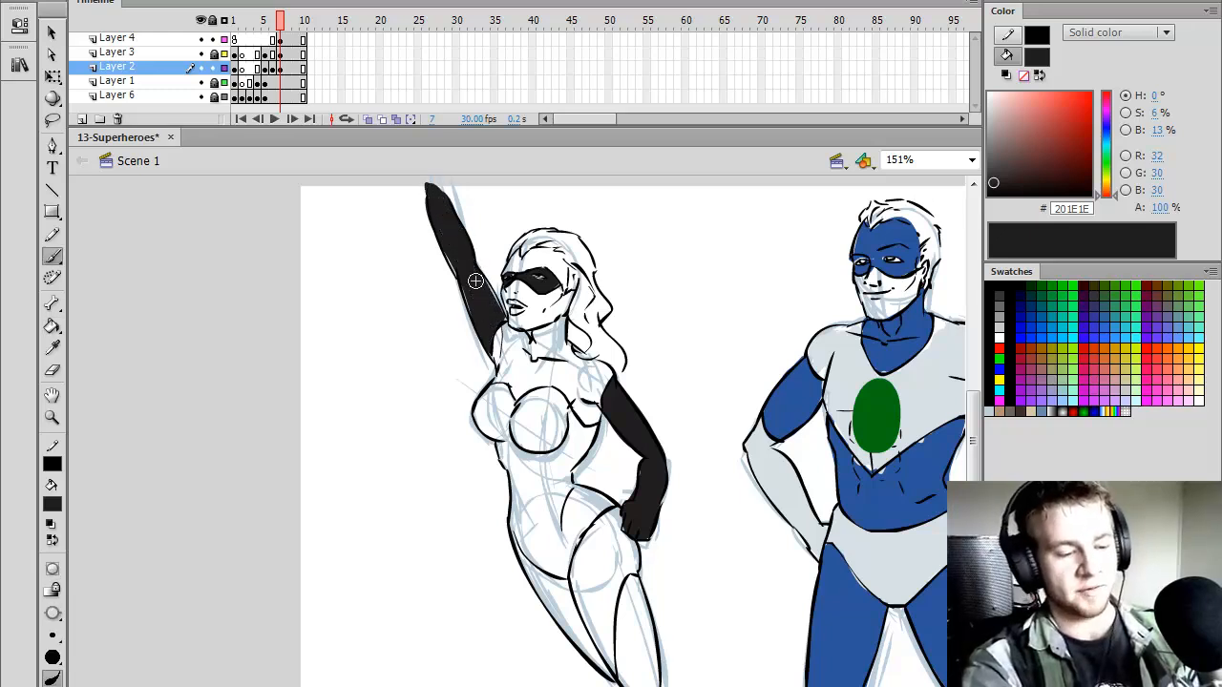
mouse_move(443, 250)
mouse_down()
mouse_move(470, 312)
mouse_move(500, 310)
mouse_up()
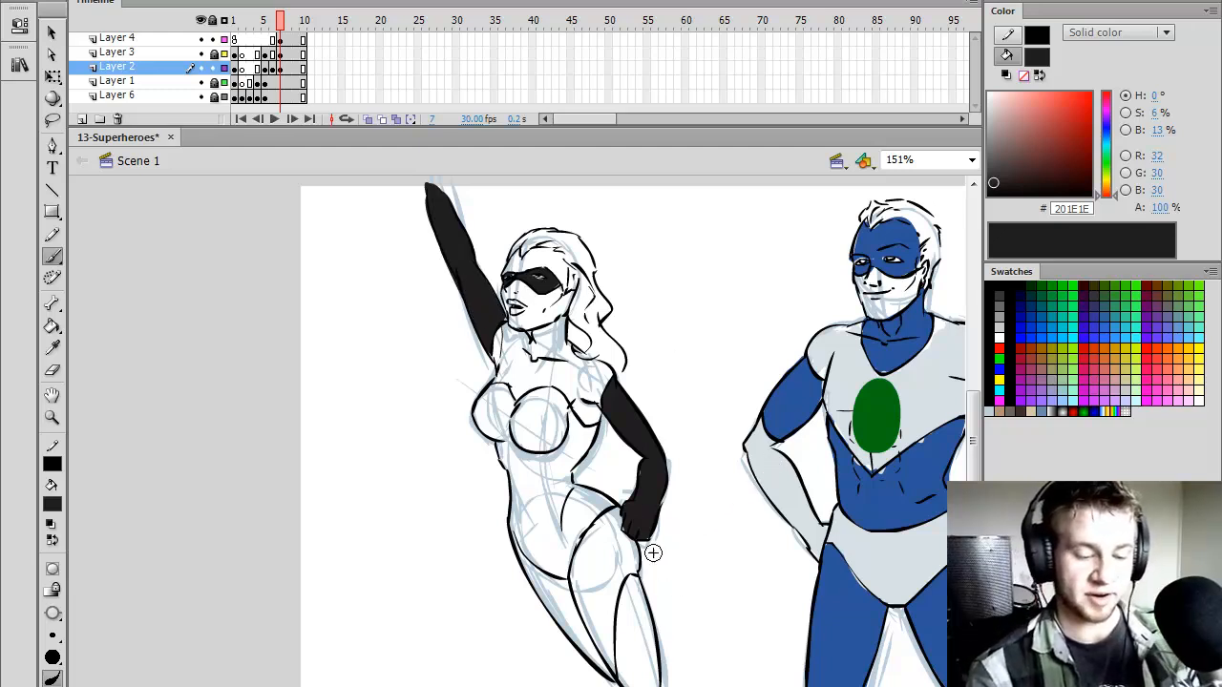
- Fill the female figure's near hip and thigh and the far leg with dark grey 201E1E
mouse_move(571, 579)
mouse_down()
mouse_move(620, 682)
mouse_move(632, 615)
mouse_move(653, 588)
mouse_move(635, 526)
mouse_move(588, 592)
mouse_move(527, 565)
mouse_move(605, 669)
mouse_up()
key(k)
click(596, 564)
key(b)
key(k)
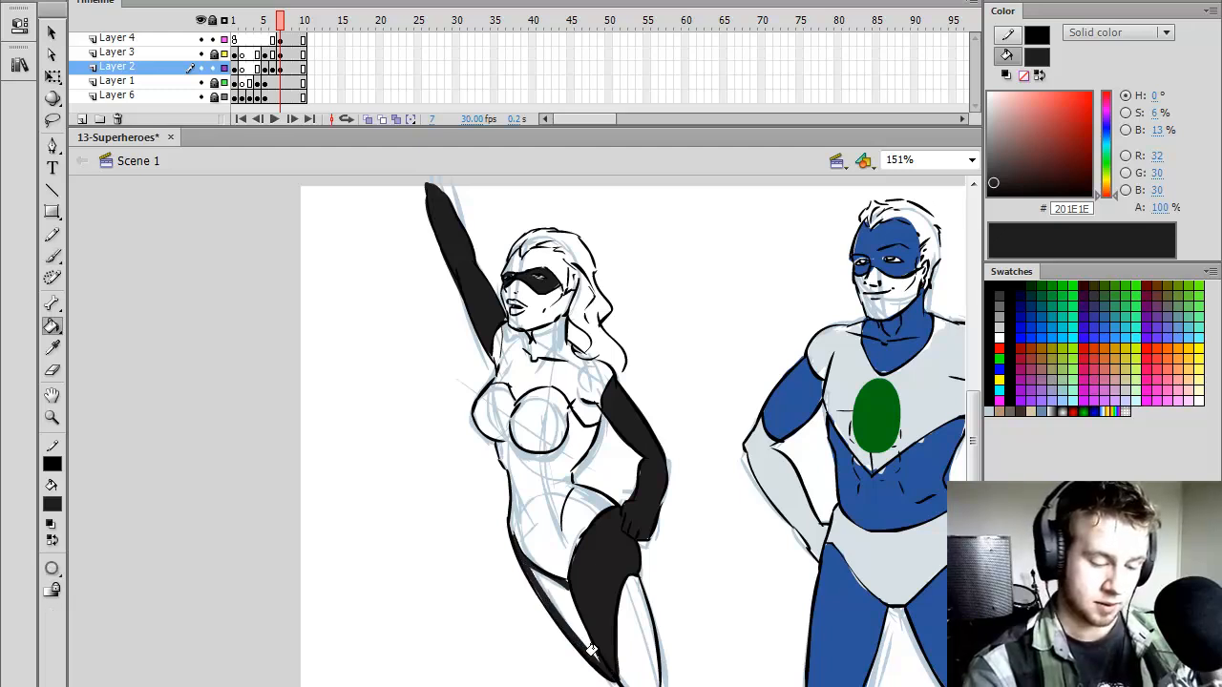
key(b)
click(575, 622)
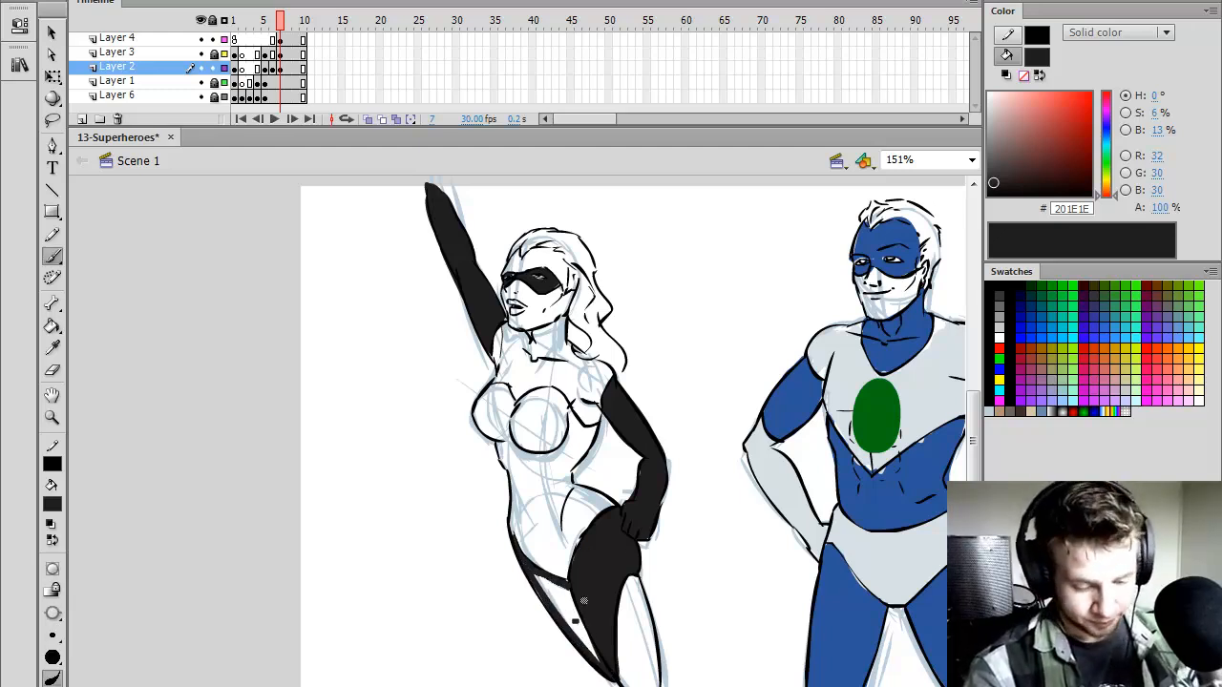
key(k)
click(575, 616)
key(b)
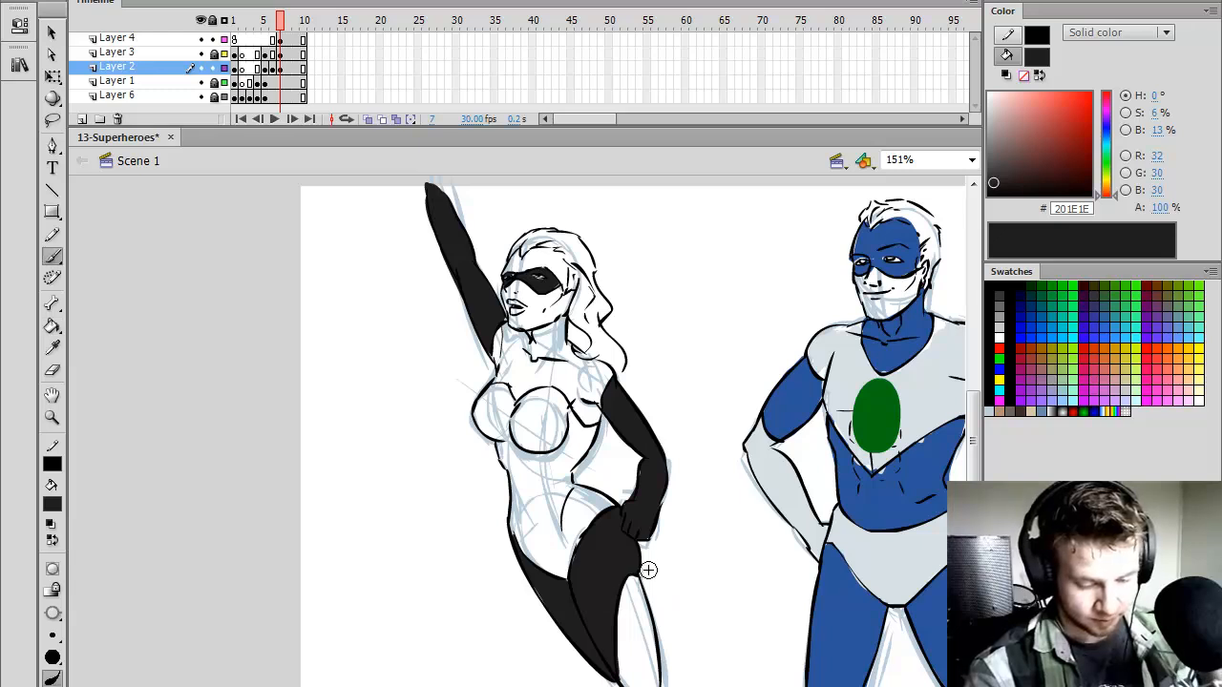
- Outline and fill the female figure's bodice from bust to hips in dark red 6D1F1F
drag(1010, 144, 1060, 151)
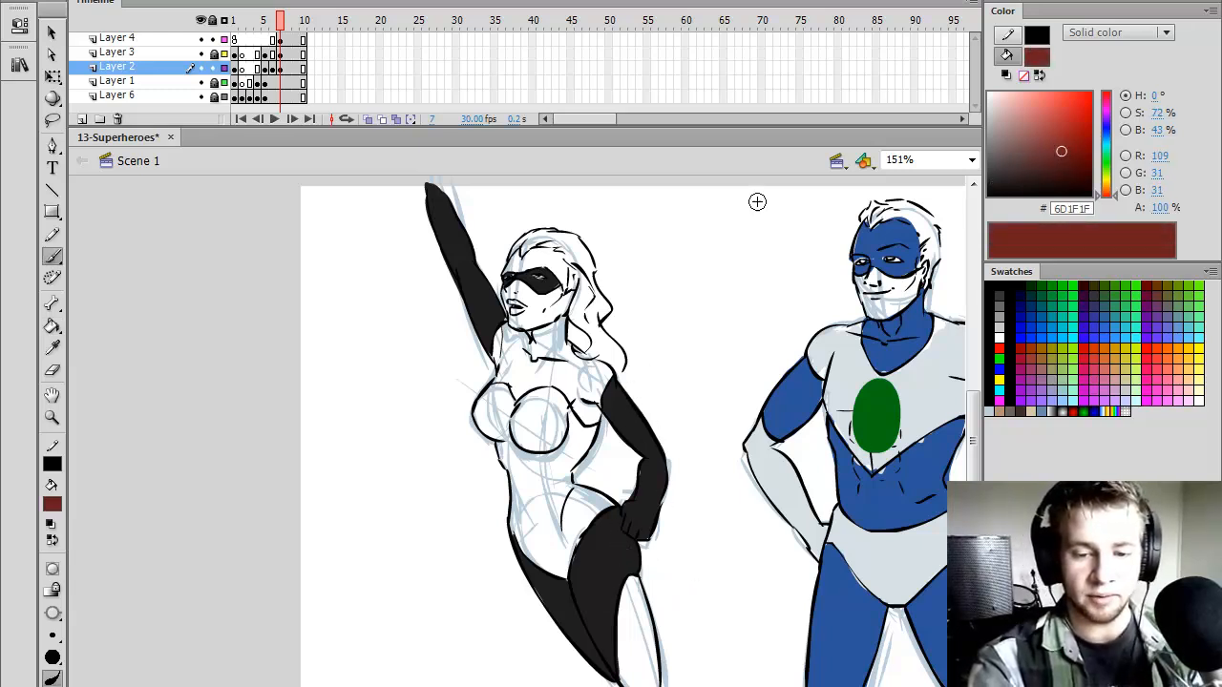
mouse_move(509, 501)
mouse_down()
mouse_move(500, 433)
mouse_move(475, 414)
mouse_move(488, 389)
mouse_move(531, 423)
mouse_move(557, 405)
mouse_move(587, 413)
mouse_move(597, 444)
mouse_move(610, 442)
mouse_move(586, 482)
mouse_move(570, 469)
mouse_move(571, 486)
mouse_move(619, 496)
mouse_up()
key(k)
click(597, 516)
key(b)
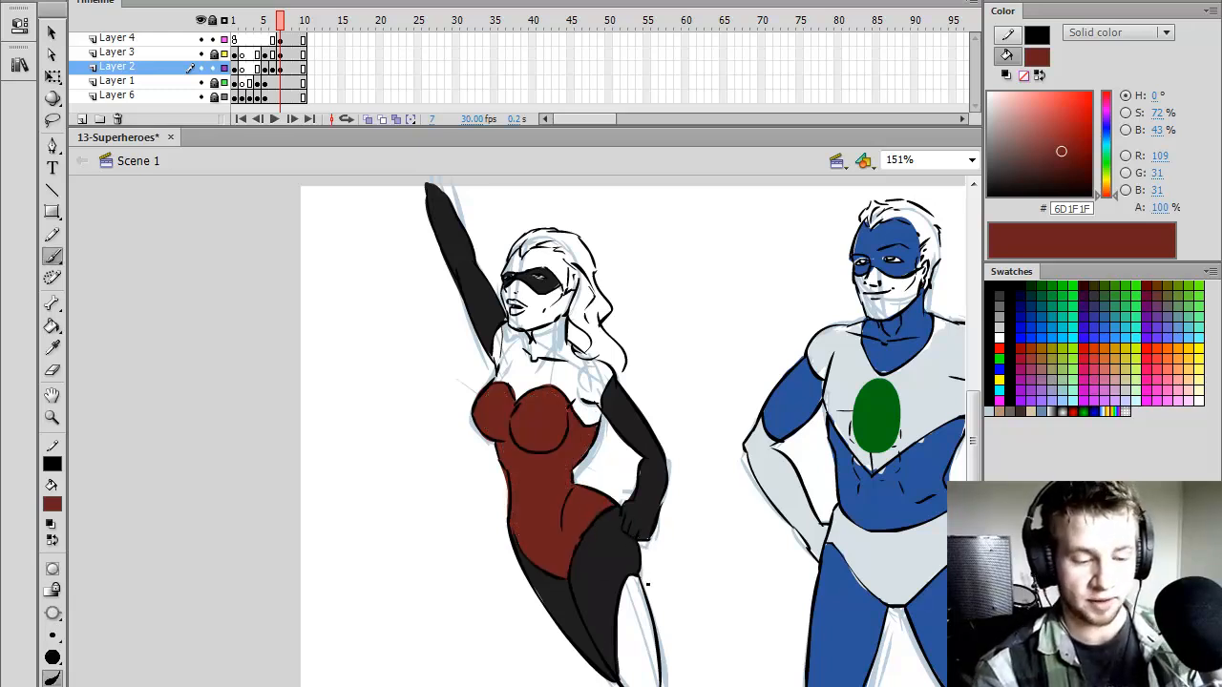
- Outline and fill the boot area on the female figure's near leg in dark red 6D1F1F
mouse_move(635, 575)
mouse_down()
mouse_move(658, 686)
mouse_move(627, 685)
mouse_up()
key(k)
click(641, 642)
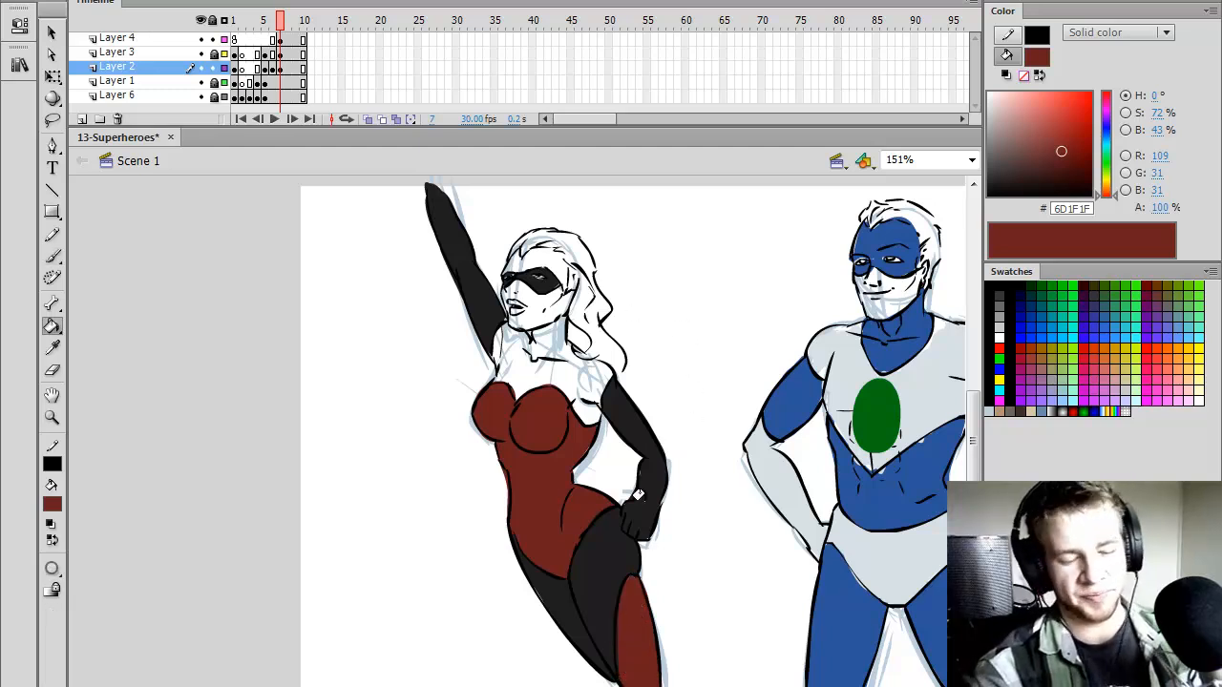
- Recolor the female figure's bodice and the red area on her near leg with the brighter red 851111
drag(1068, 145, 1077, 141)
click(573, 518)
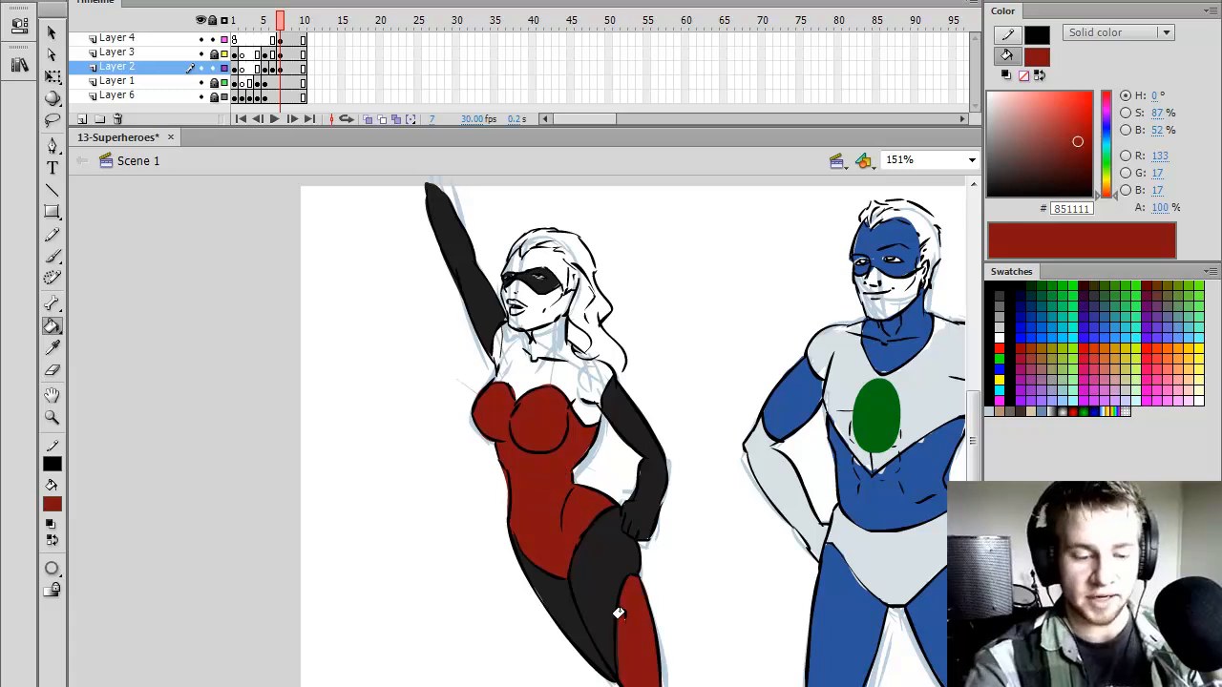
click(634, 641)
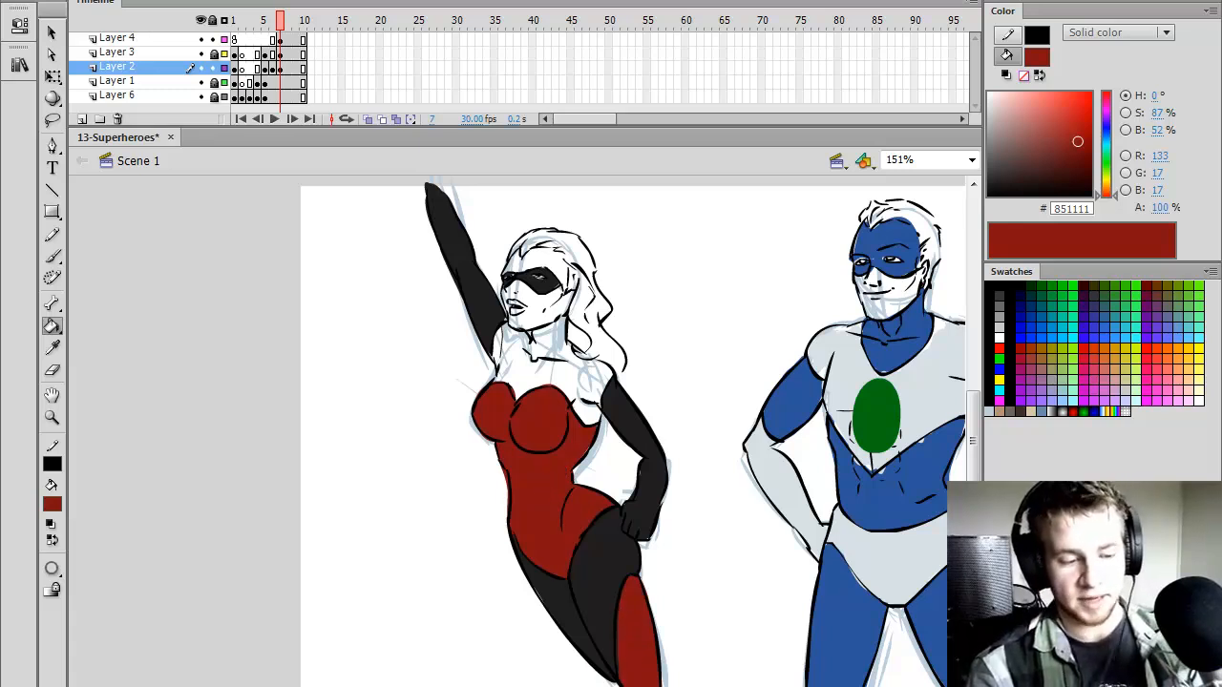
drag(611, 685, 639, 685)
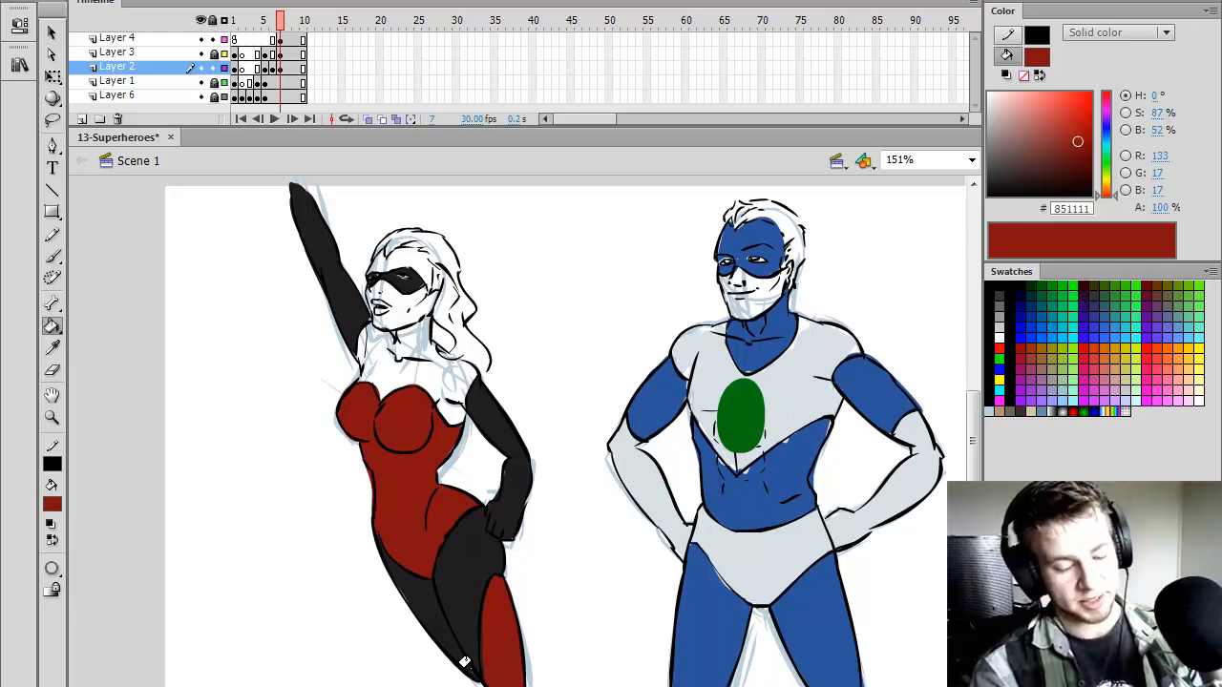
- Try black 000000 brush strokes beside the female figure's hip and undo them
key(b)
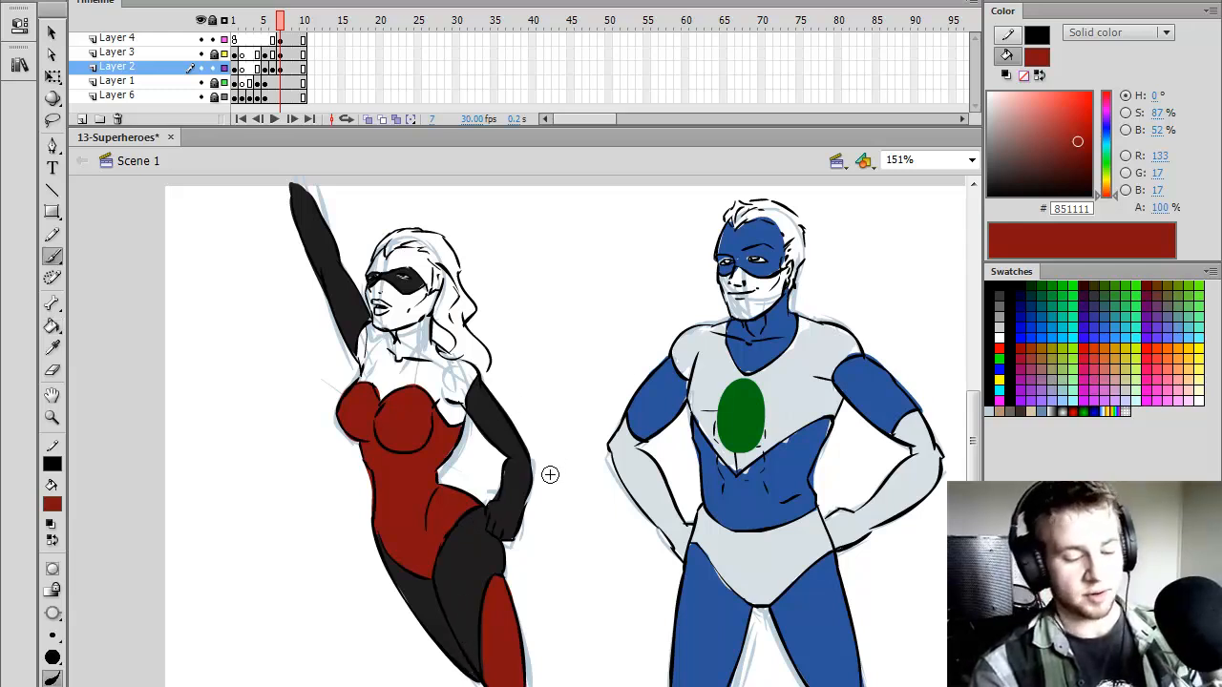
click(999, 286)
mouse_move(577, 507)
mouse_down()
mouse_move(549, 572)
mouse_move(530, 579)
mouse_up()
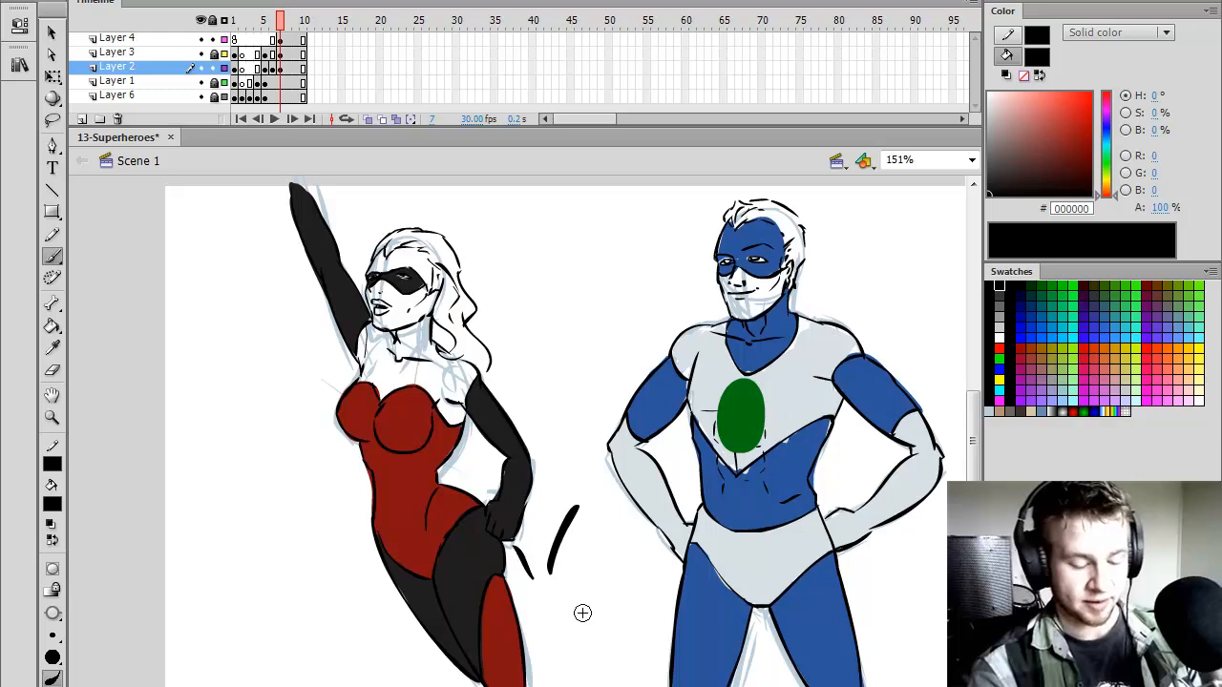
key(ctrl+z)
key(ctrl+z)
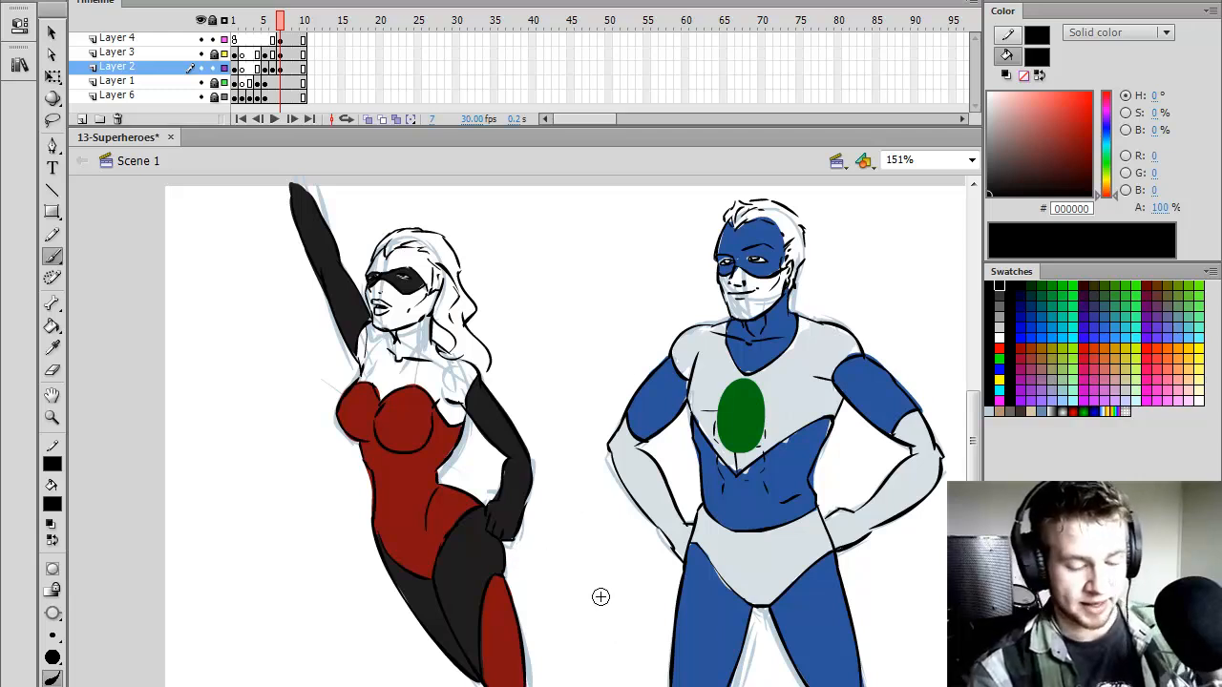
- On Layer 4 at frame 7, paint two chevron stripes across the female figure's midriff in yellow D9BF00 sampled from the palette blobs
click(286, 39)
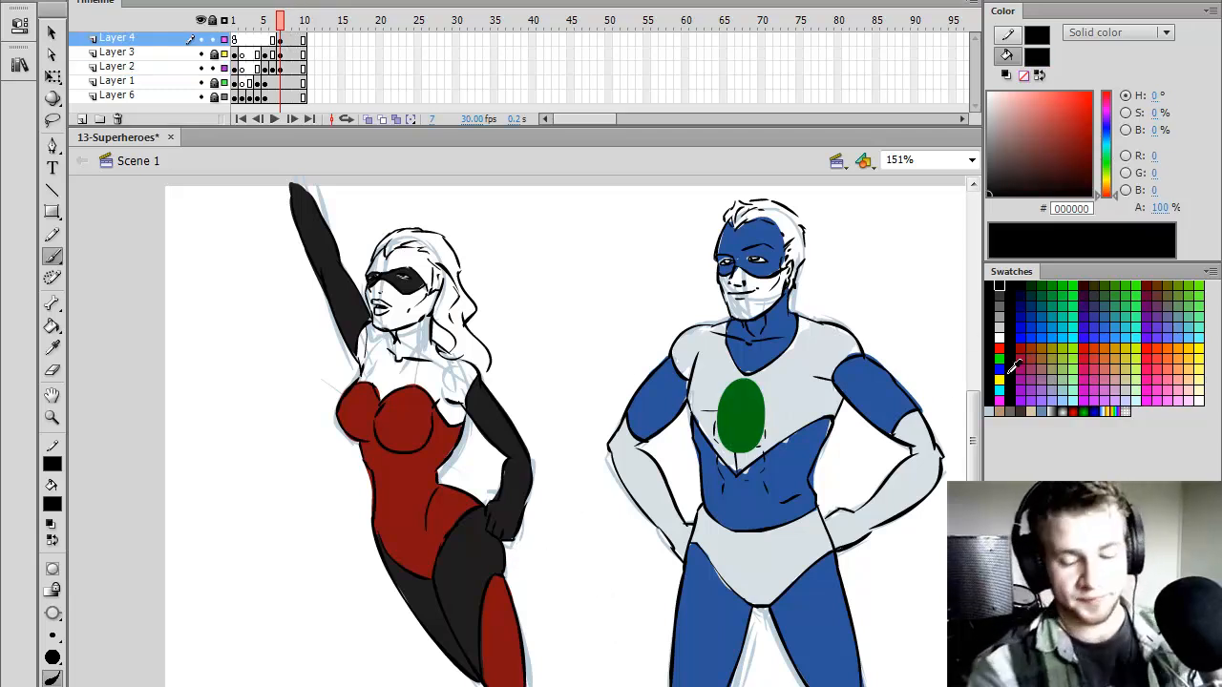
click(1000, 379)
scroll(576, 674, right, 2)
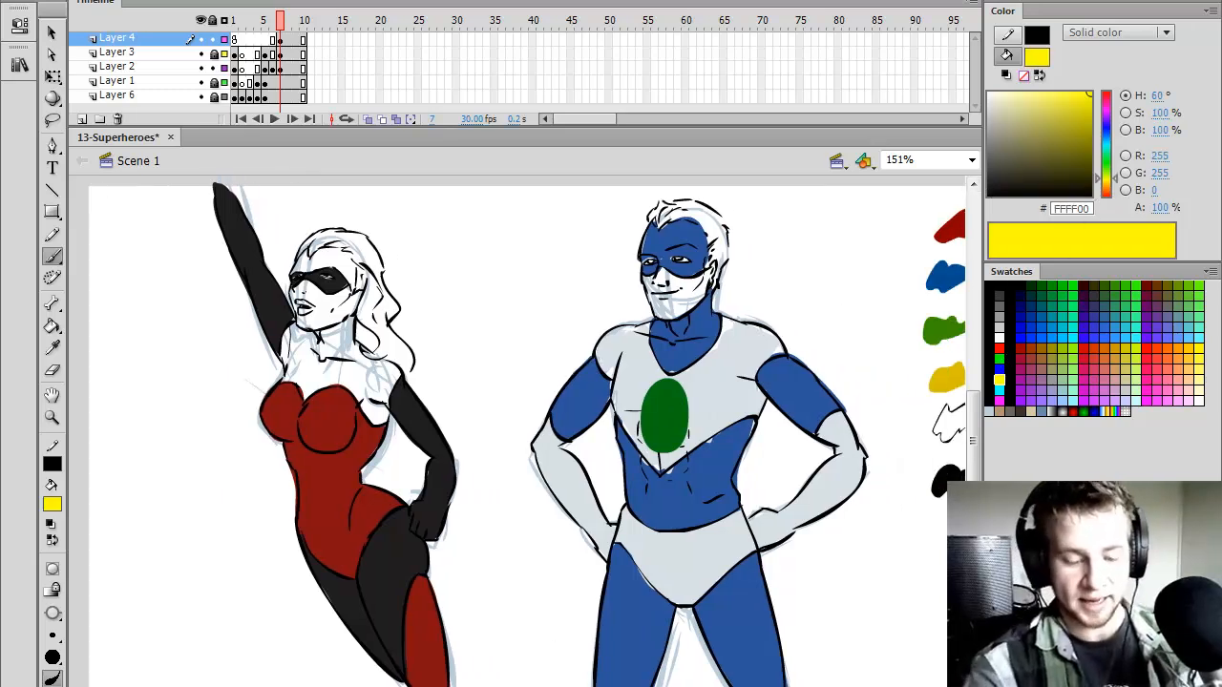
key(i)
click(937, 380)
scroll(758, 477, left, 1)
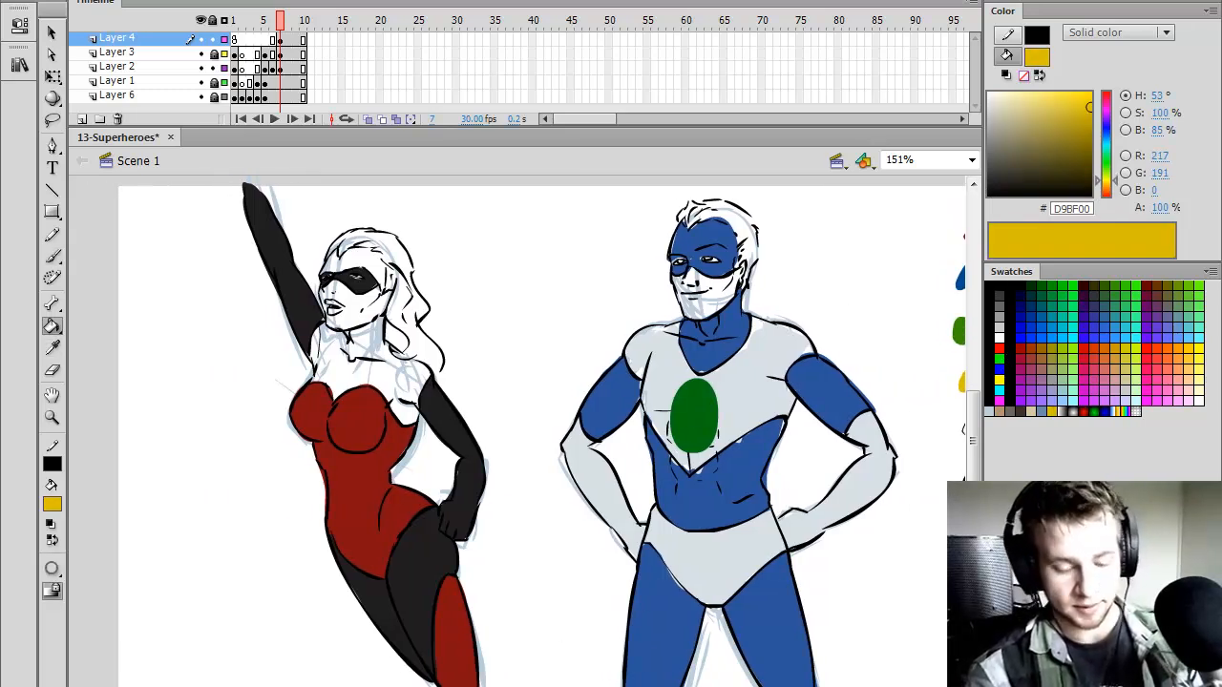
scroll(526, 434, left, 1)
key(b)
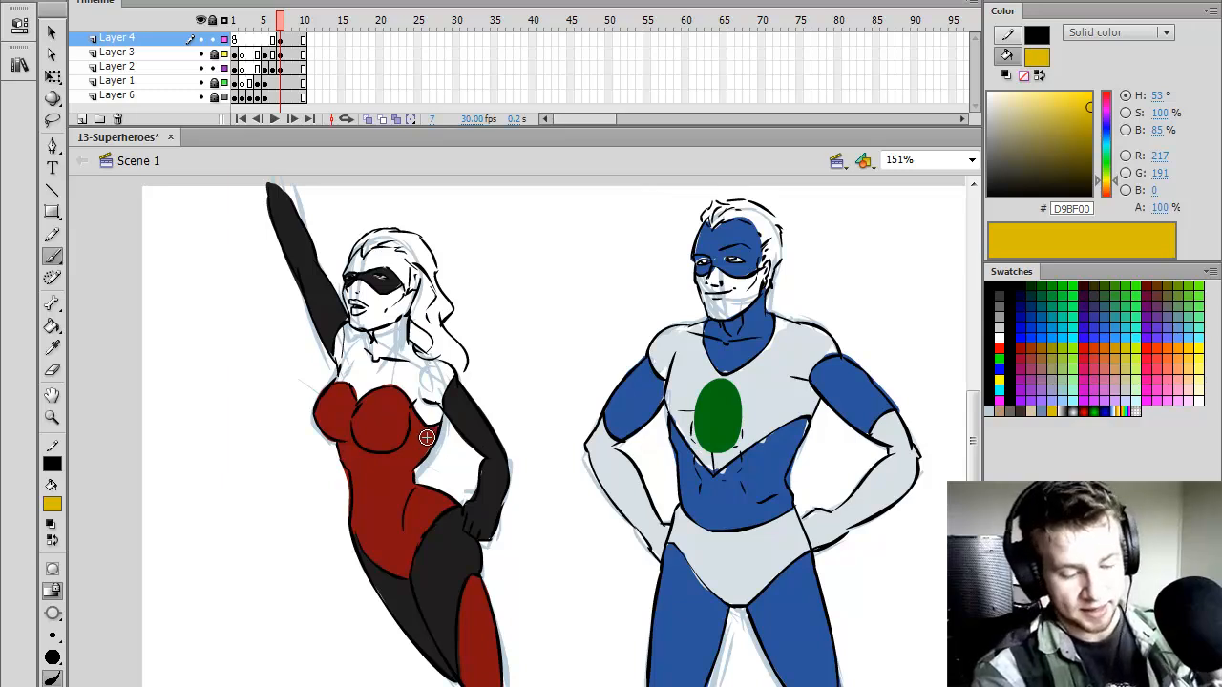
mouse_move(339, 445)
mouse_down()
mouse_move(383, 494)
mouse_move(425, 432)
mouse_up()
mouse_move(344, 476)
mouse_down()
mouse_move(375, 502)
mouse_move(440, 430)
mouse_up()
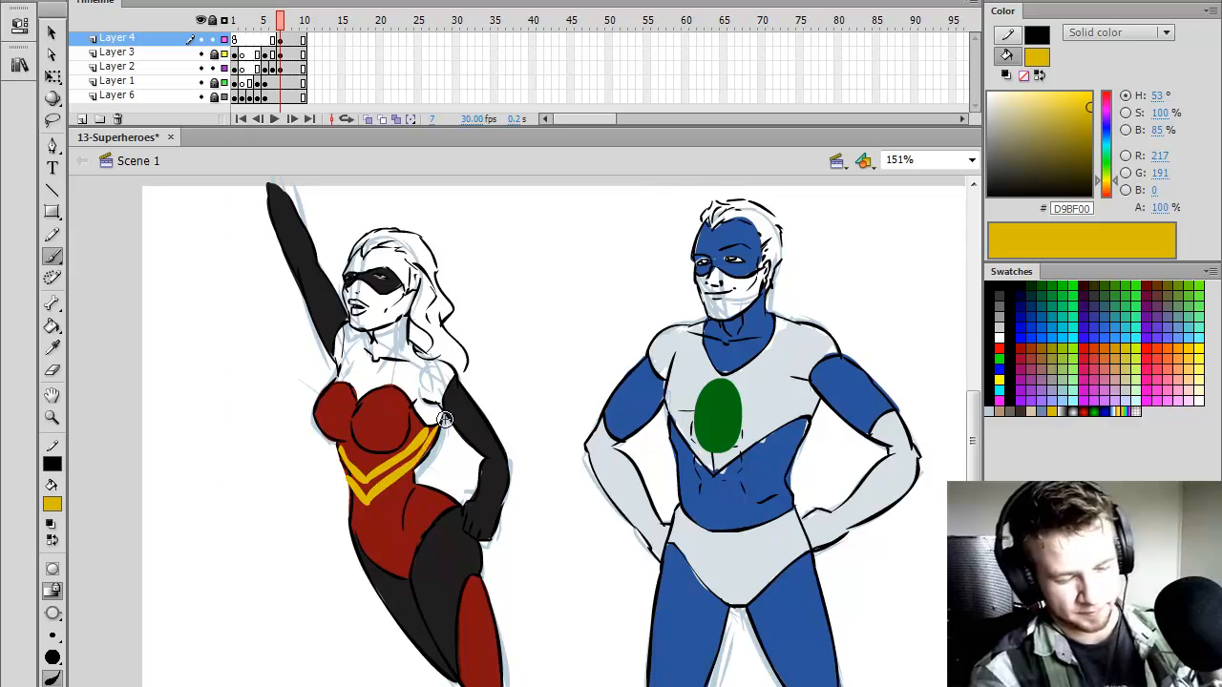
- Paint yellow D9BF00 trim along the upper edges of the female figure's bust
mouse_move(327, 392)
mouse_down()
mouse_move(338, 386)
mouse_move(355, 406)
mouse_move(411, 401)
mouse_move(424, 432)
mouse_up()
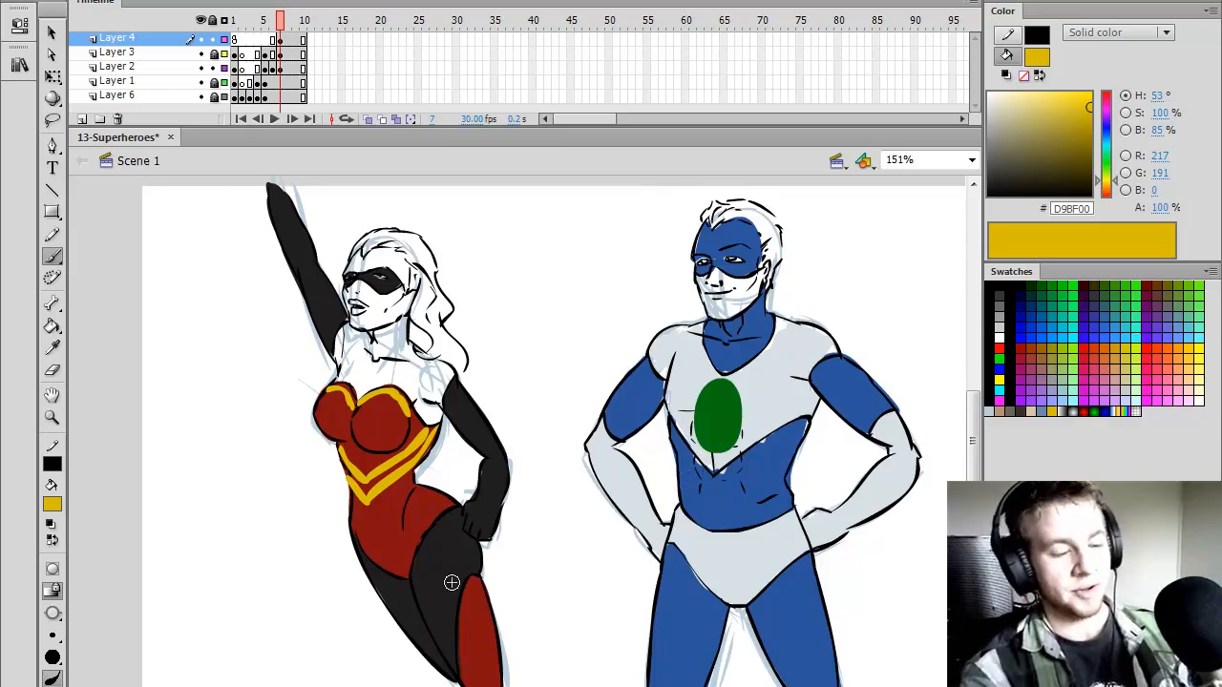
click(940, 159)
click(922, 176)
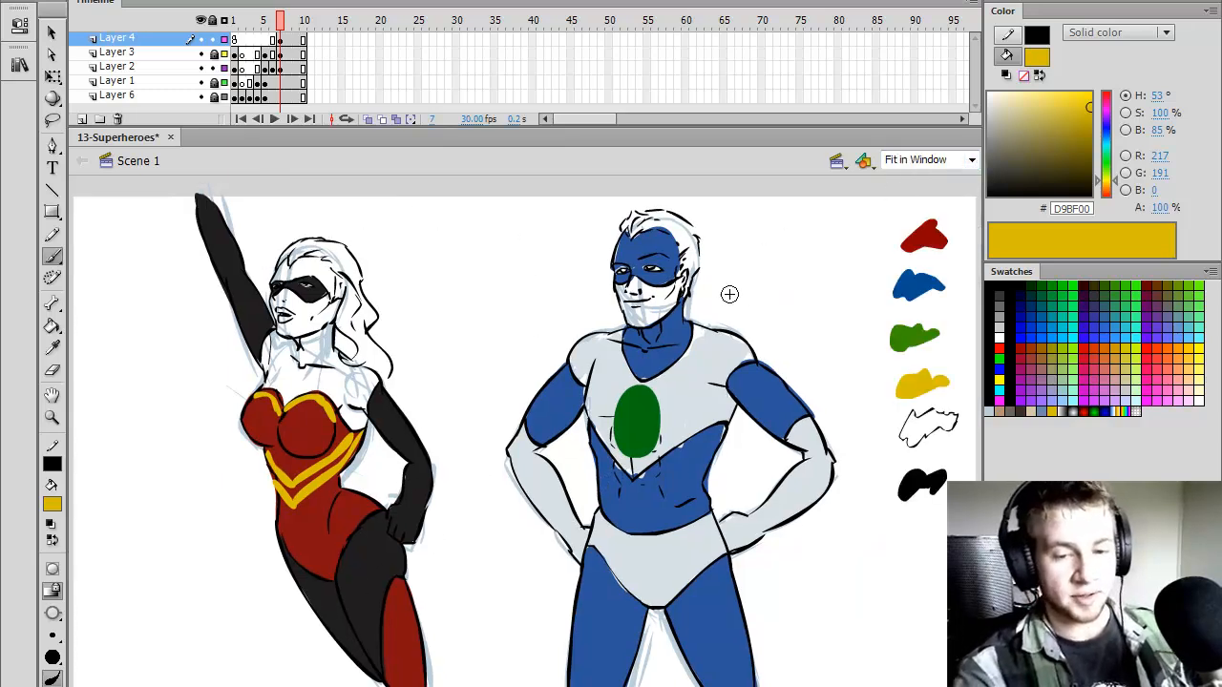
- Flip between frames 5, 6 and 7 to compare the red-line costume designs with the colored version
key(q)
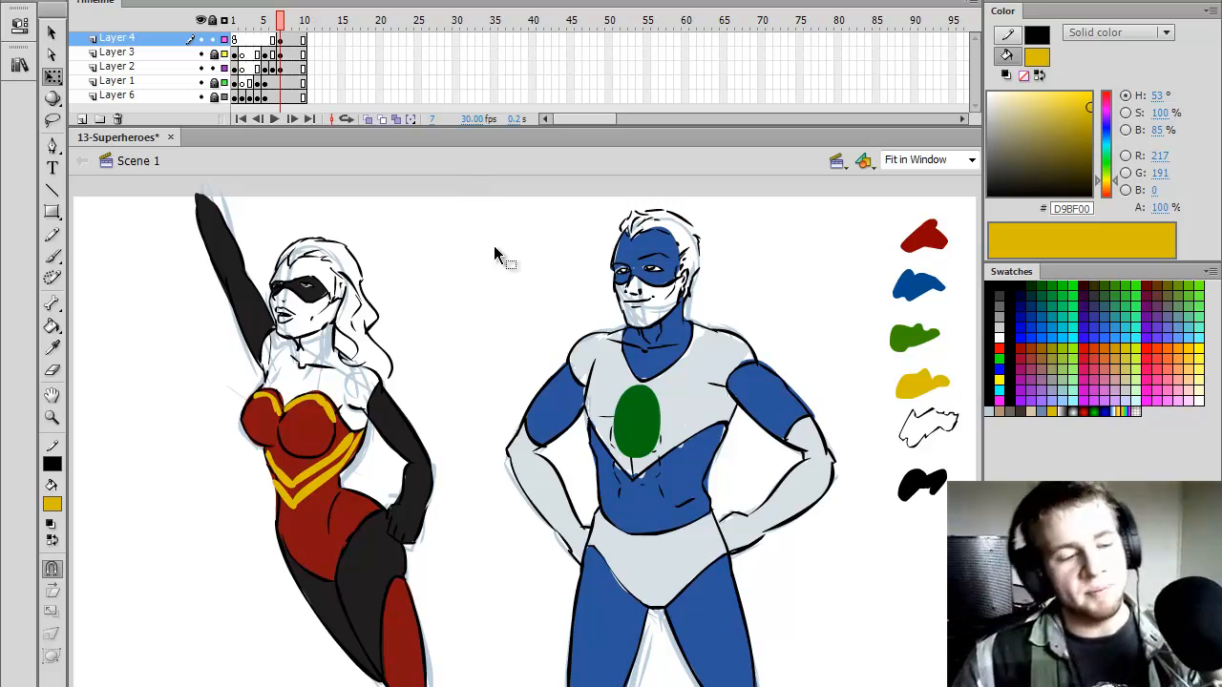
key(comma)
key(comma)
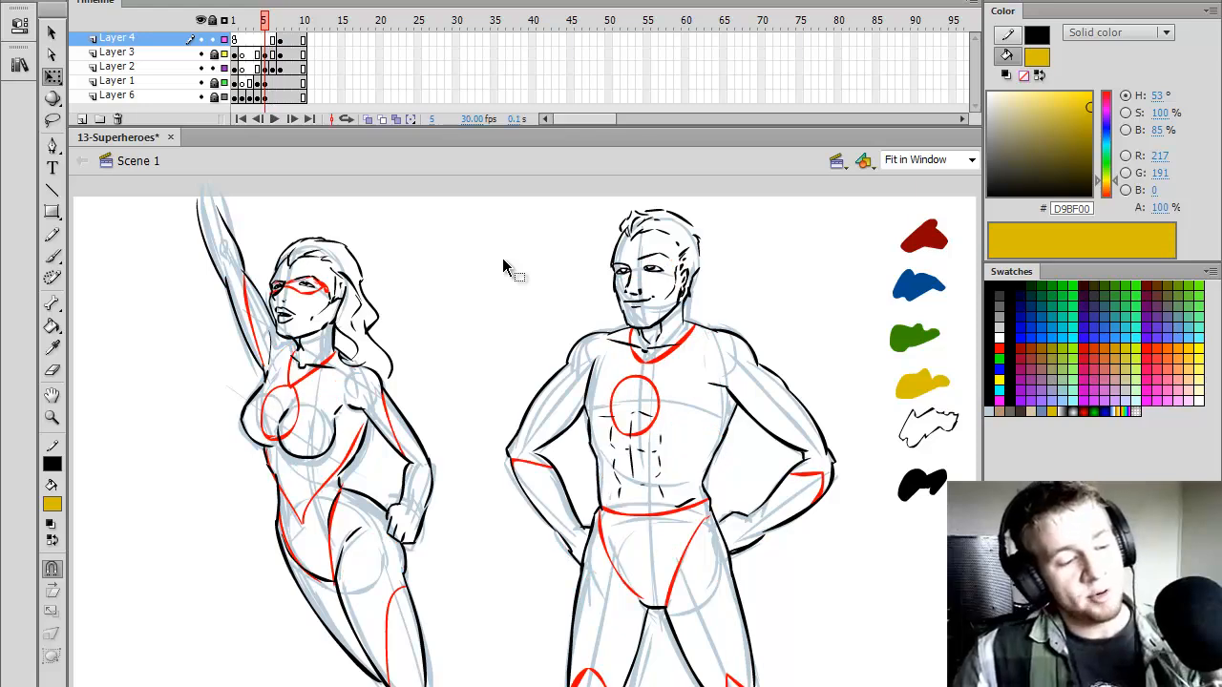
key(period)
key(comma)
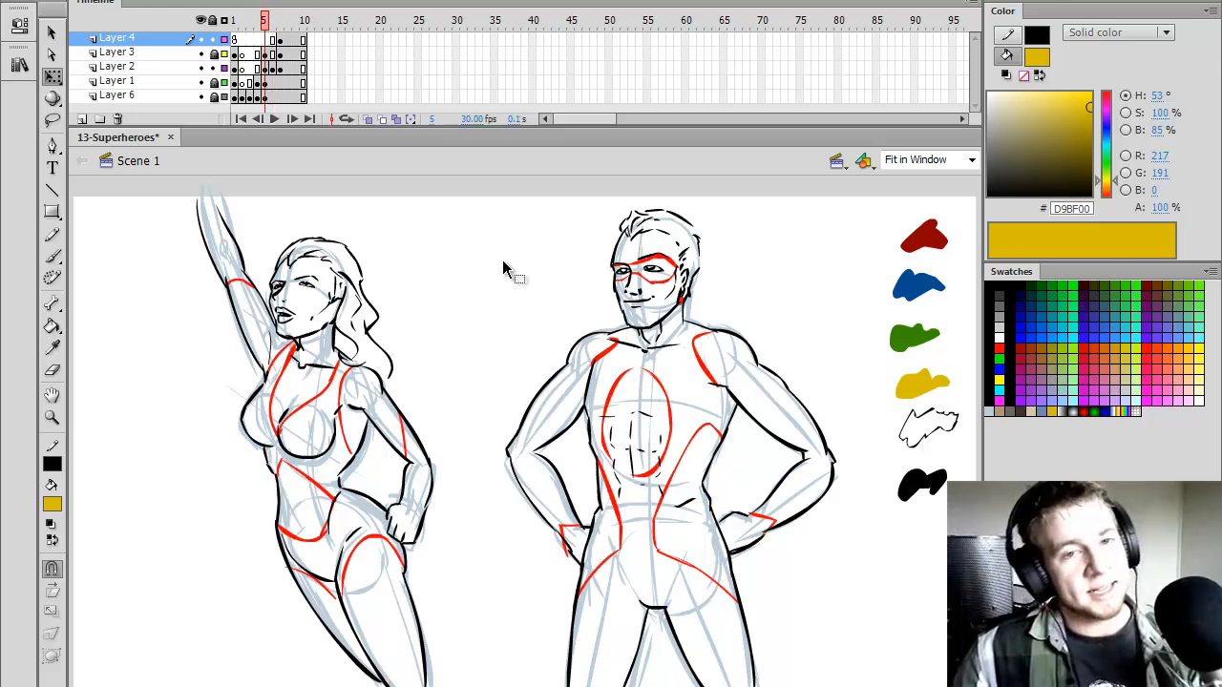
key(period)
key(period)
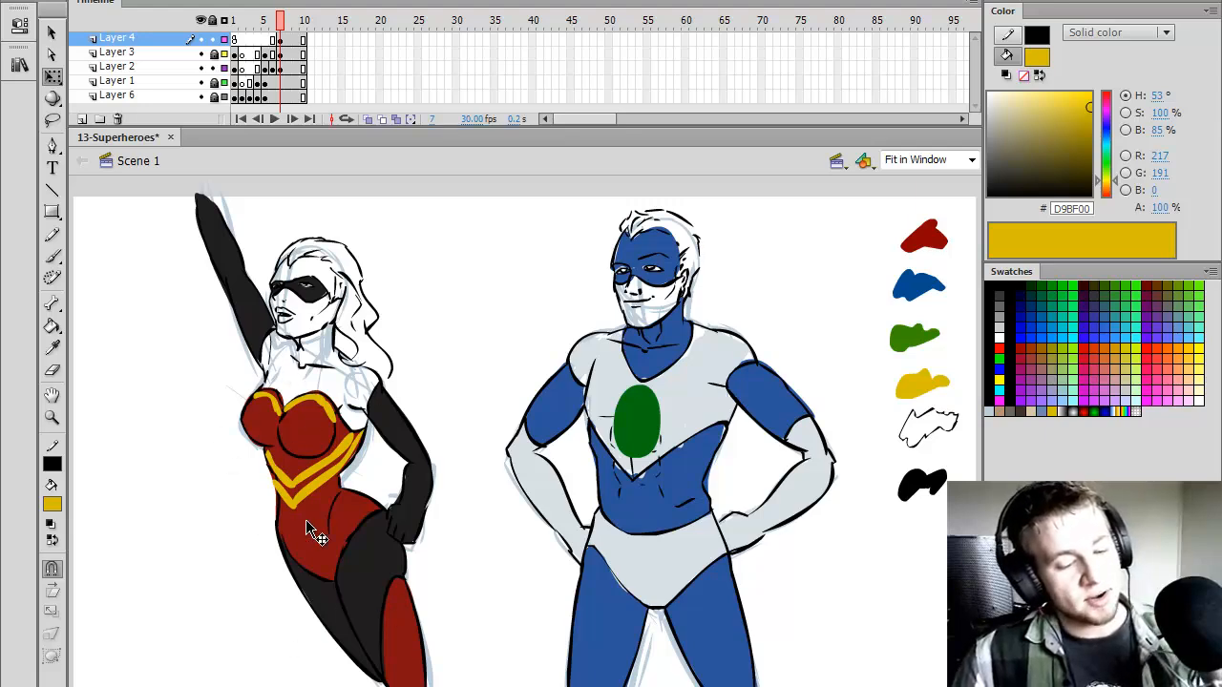
key(comma)
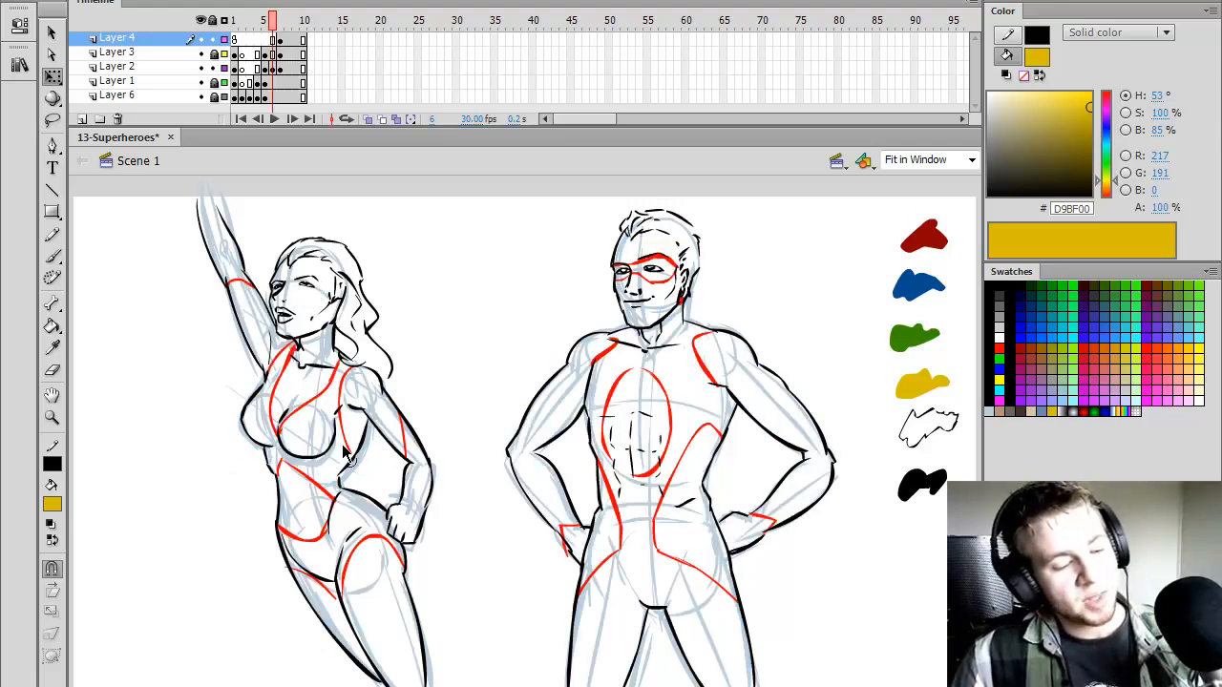
key(period)
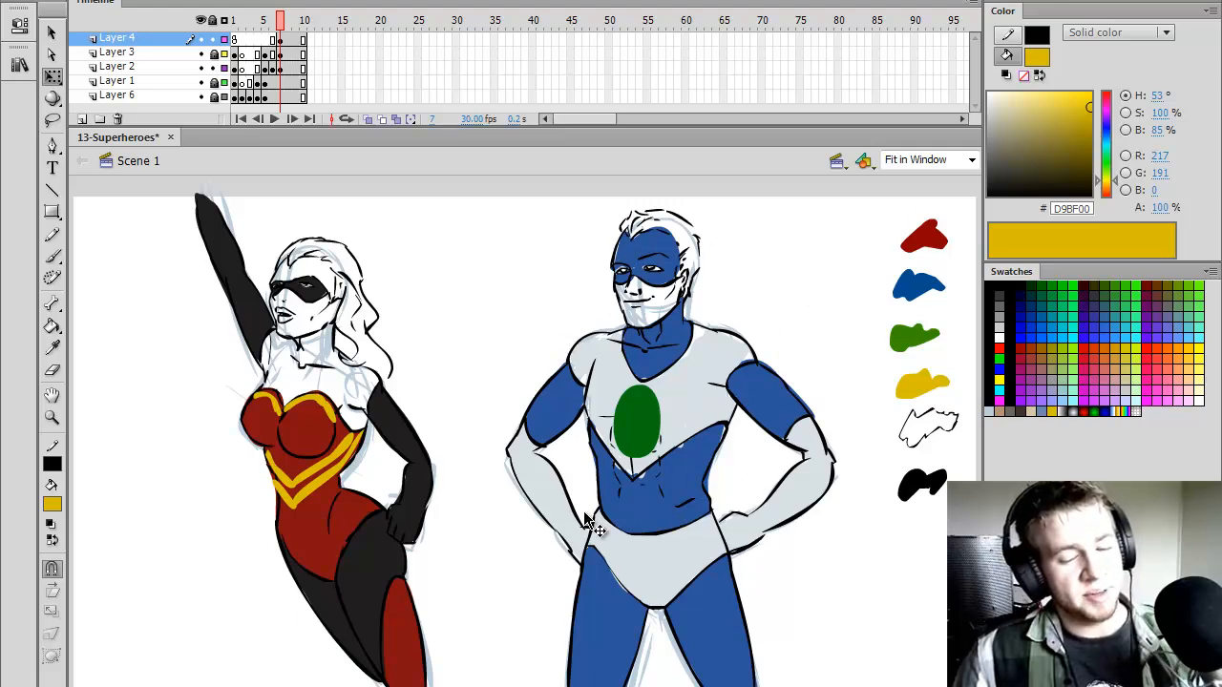
key(comma)
key(period)
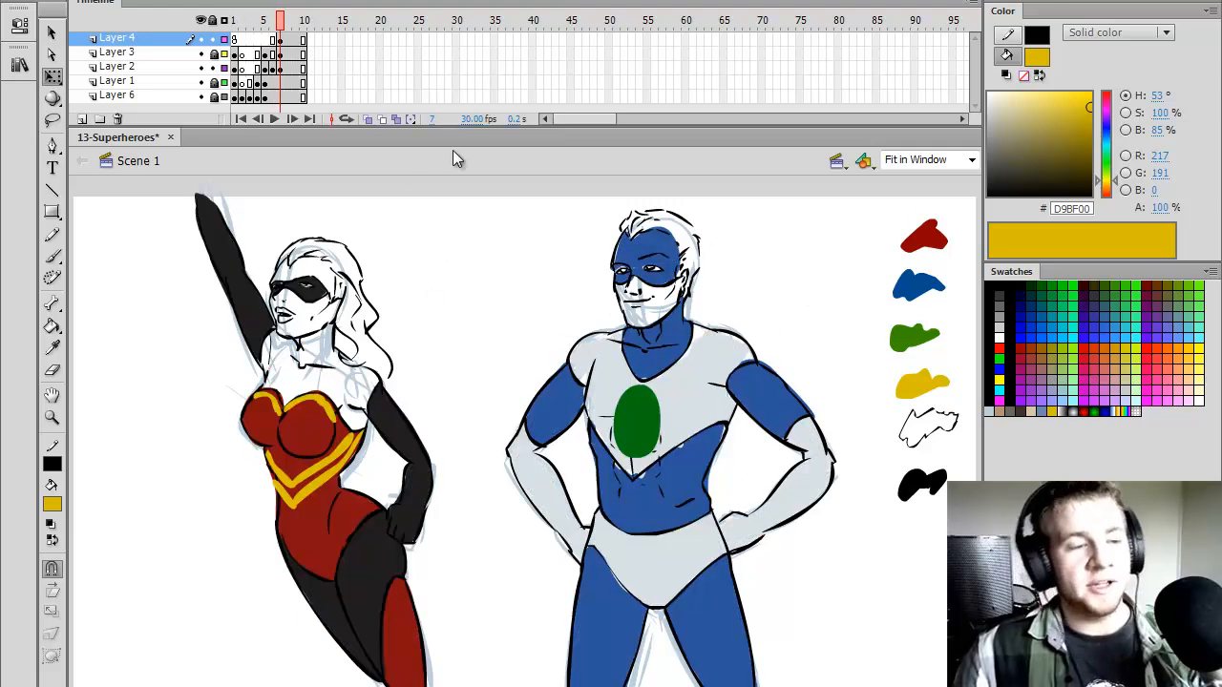